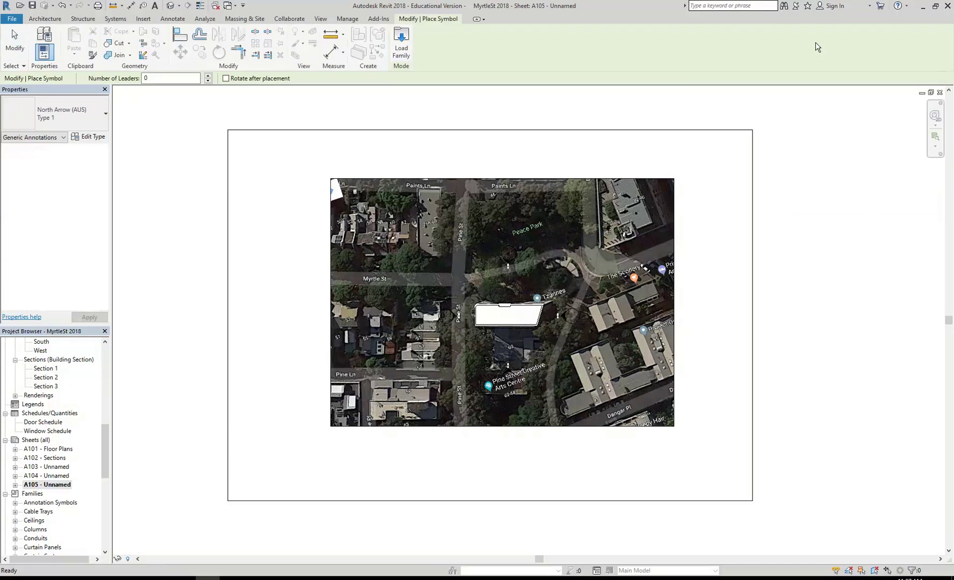
Step: Select the North Arrow (AUS) Type 1 symbol type, then bring up Load Family
{"action": "left_click", "coordinate": [66, 109]}
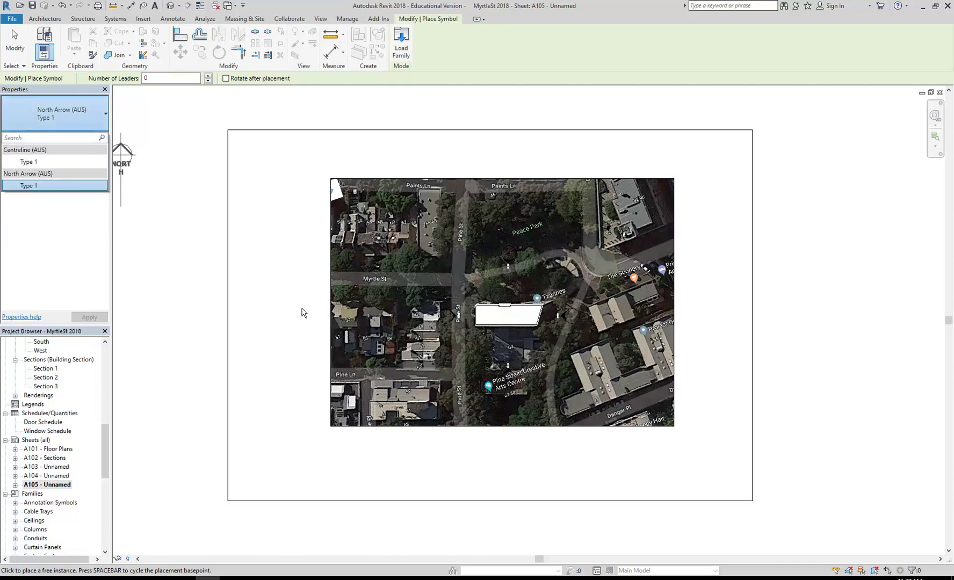
{"action": "left_click", "coordinate": [50, 185]}
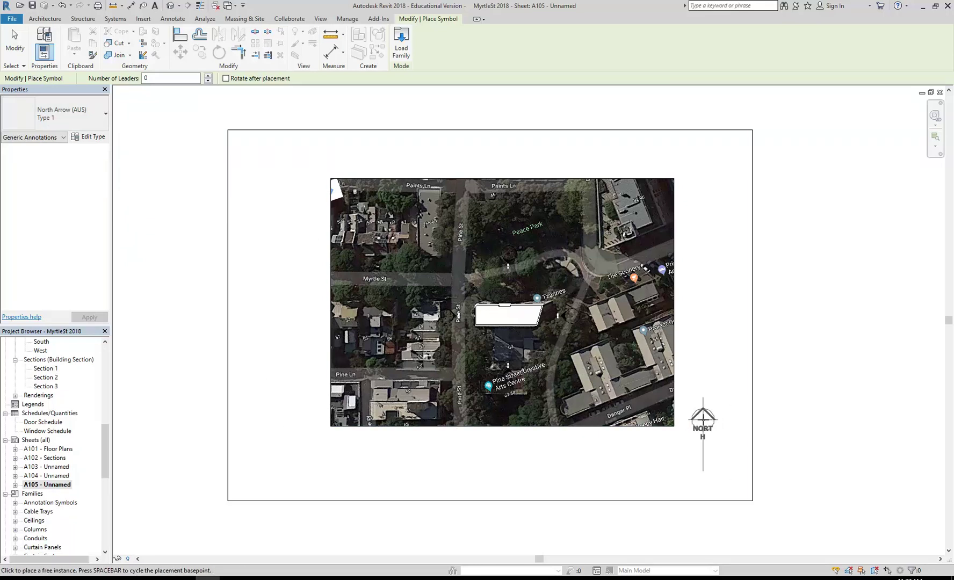
{"action": "left_click", "coordinate": [401, 46]}
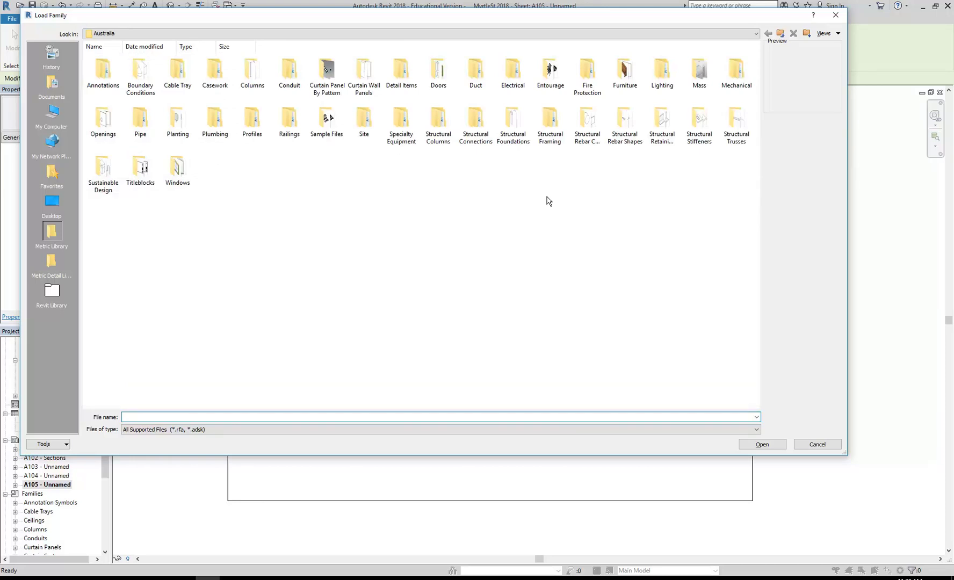
Step: Browse Annotations > Symbols > General and load the North Arrow-1.rfa family
{"action": "double_click", "coordinate": [102, 72]}
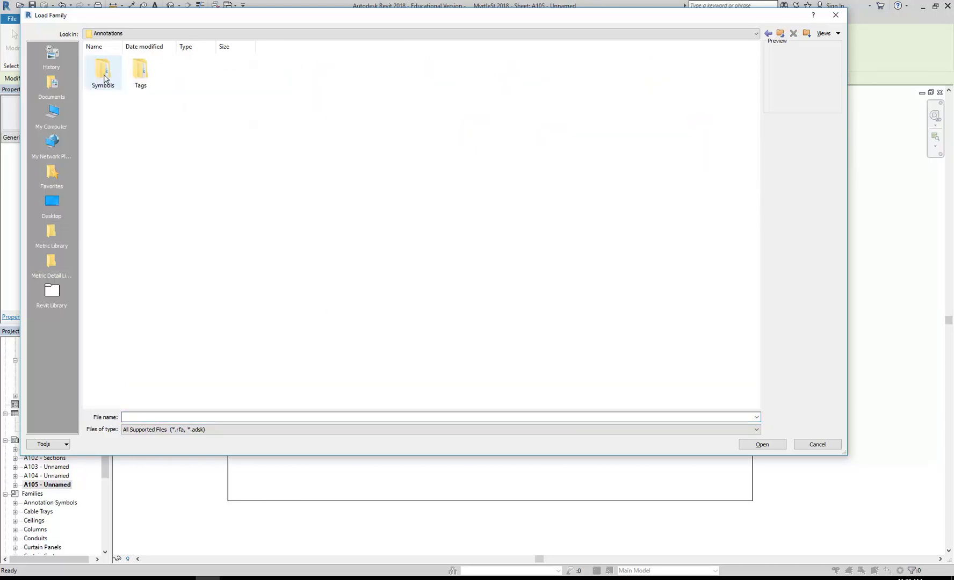
{"action": "double_click", "coordinate": [103, 72]}
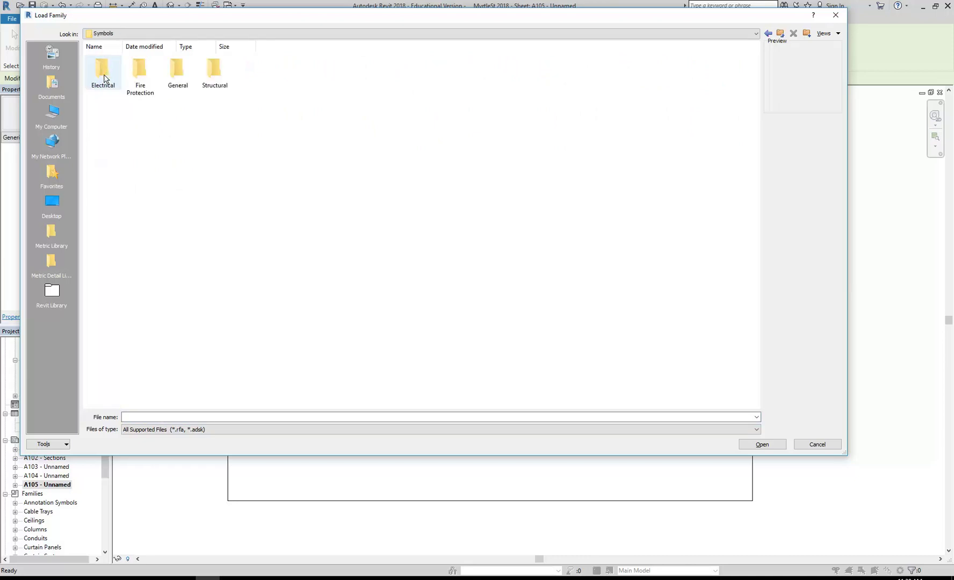
{"action": "double_click", "coordinate": [177, 74]}
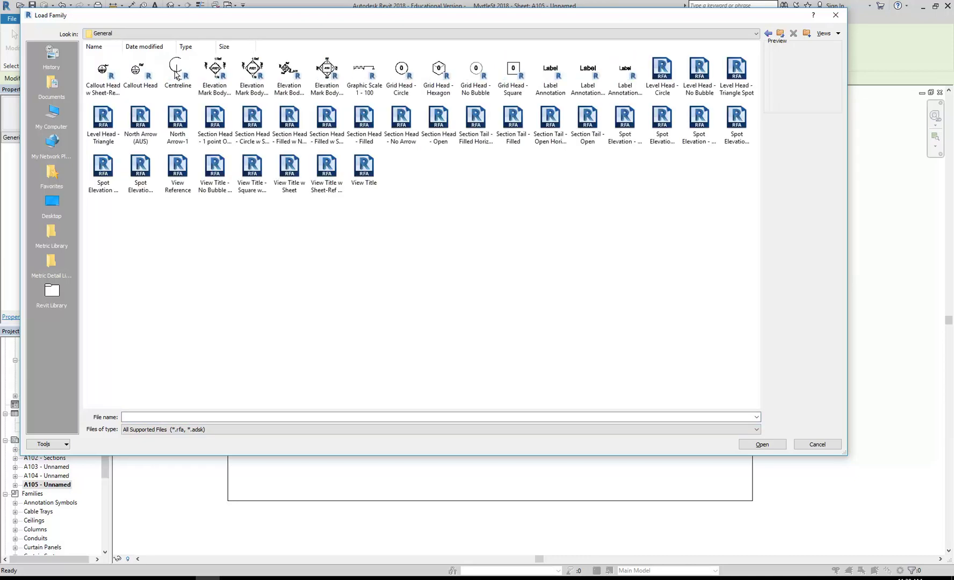
{"action": "left_click", "coordinate": [101, 75]}
{"action": "left_click", "coordinate": [155, 76]}
{"action": "left_click", "coordinate": [177, 72]}
{"action": "left_click", "coordinate": [214, 76]}
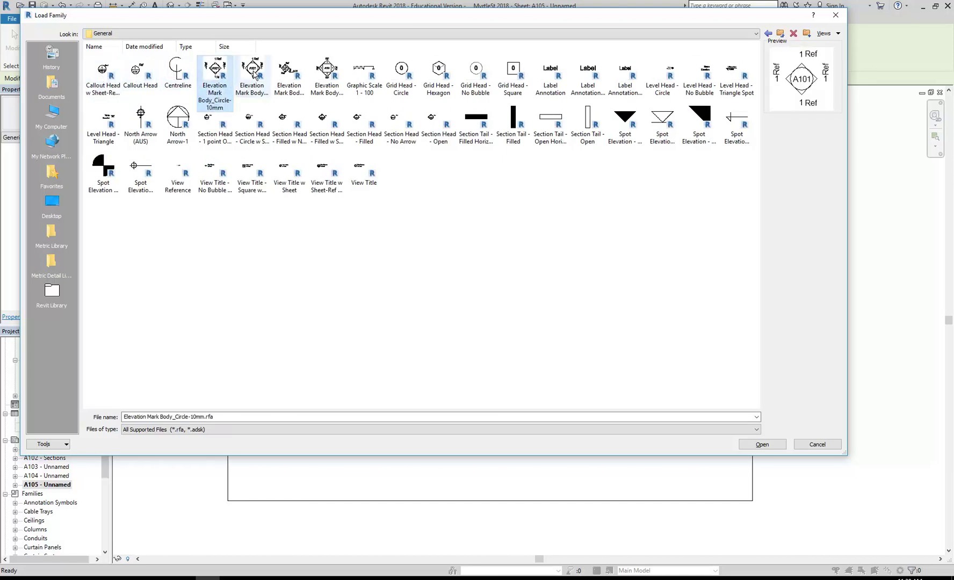
{"action": "left_click", "coordinate": [370, 76]}
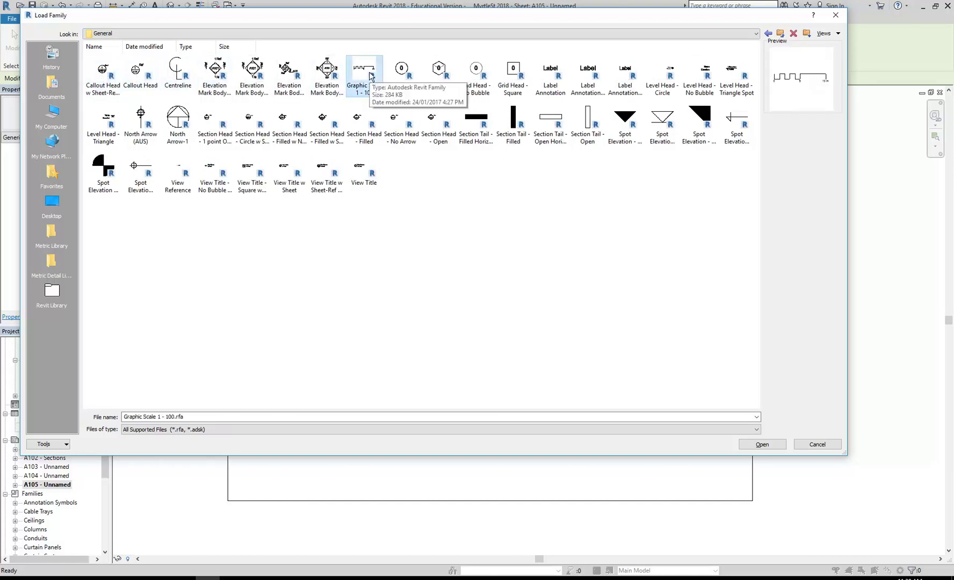
{"action": "left_click", "coordinate": [179, 126]}
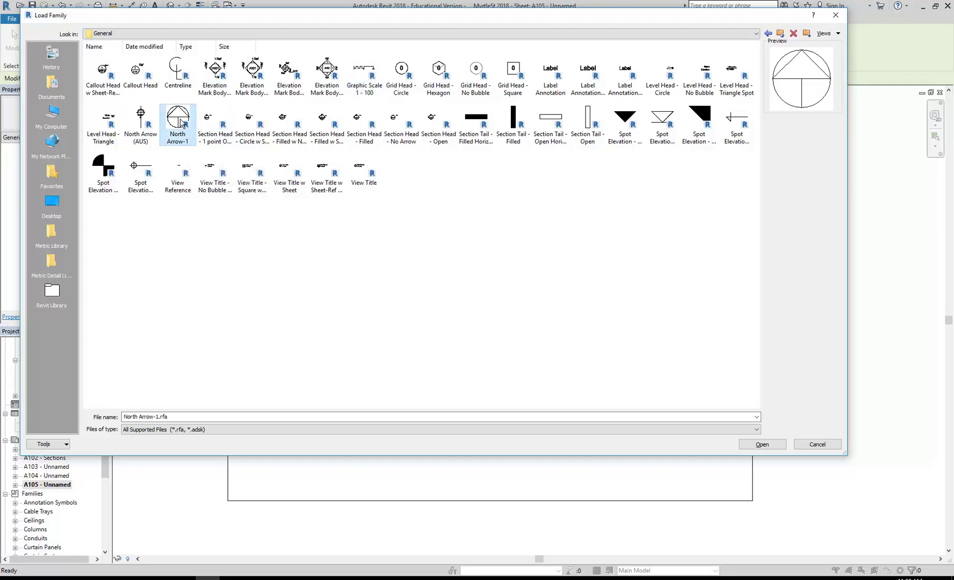
{"action": "double_click", "coordinate": [180, 123]}
Step: Place one North Arrow-1 symbol below the aerial map on sheet A105 and end placement
{"action": "left_click", "coordinate": [703, 459]}
{"action": "right_click", "coordinate": [304, 320]}
{"action": "left_click", "coordinate": [329, 326]}
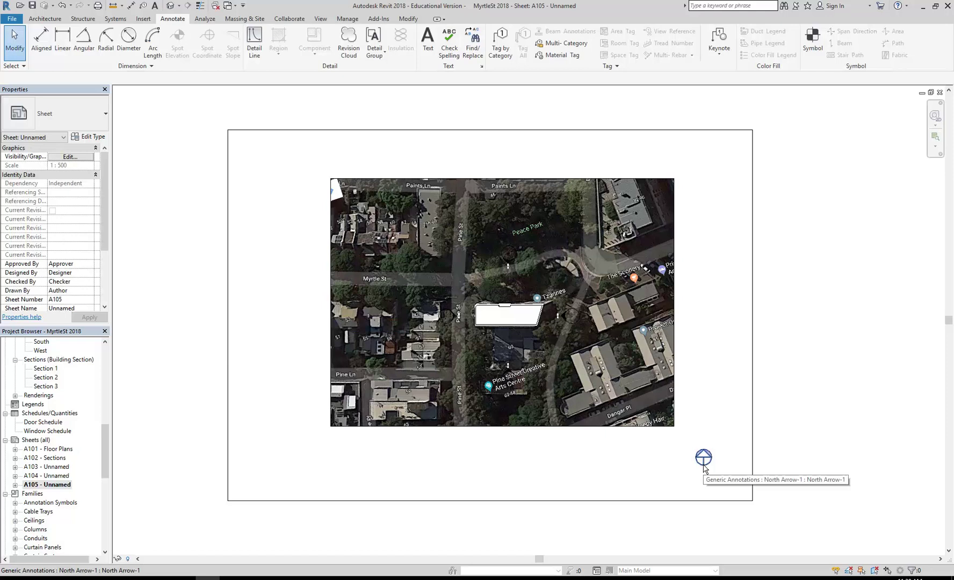
Step: Zoom in and drag the north arrow onto the aerial map
{"action": "scroll", "coordinate": [704, 466], "scroll_direction": "up", "scroll_amount": 4}
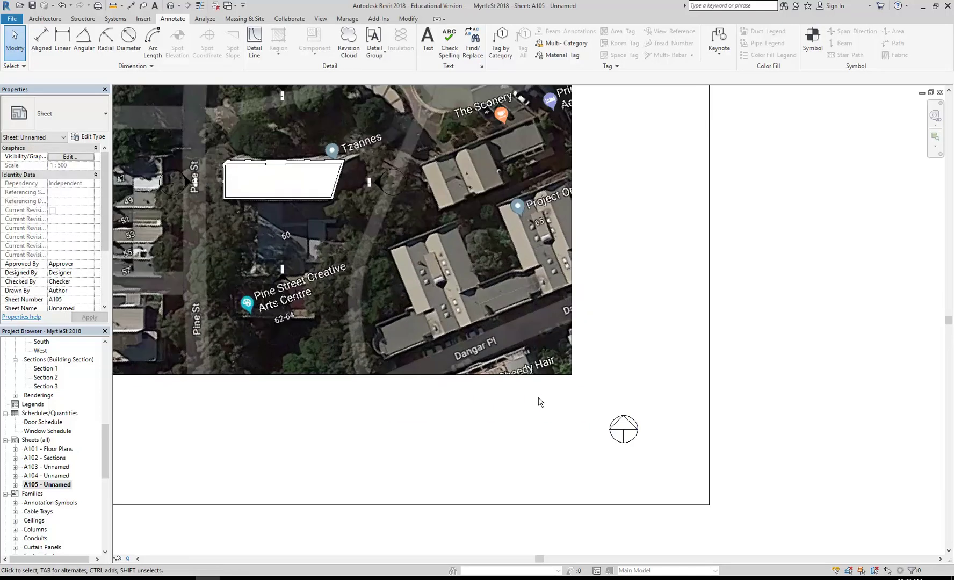
{"action": "scroll", "coordinate": [571, 454], "scroll_direction": "up", "scroll_amount": 3}
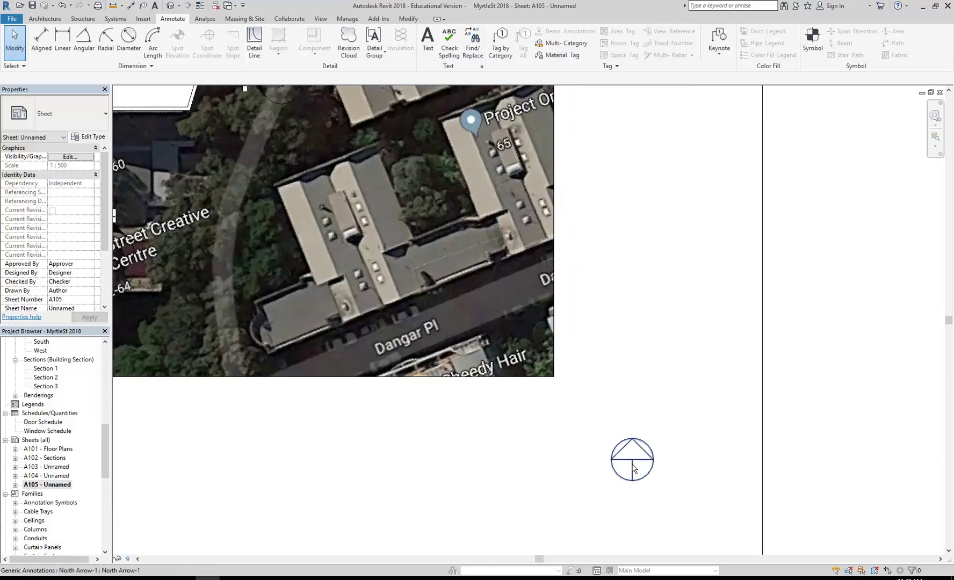
{"action": "left_click", "coordinate": [633, 469]}
{"action": "mouse_move", "coordinate": [633, 469]}
{"action": "left_mouse_down"}
{"action": "mouse_move", "coordinate": [430, 296]}
{"action": "mouse_move", "coordinate": [380, 287]}
{"action": "mouse_move", "coordinate": [400, 296]}
{"action": "left_mouse_up"}
{"action": "scroll", "coordinate": [576, 427], "scroll_direction": "down", "scroll_amount": 3}
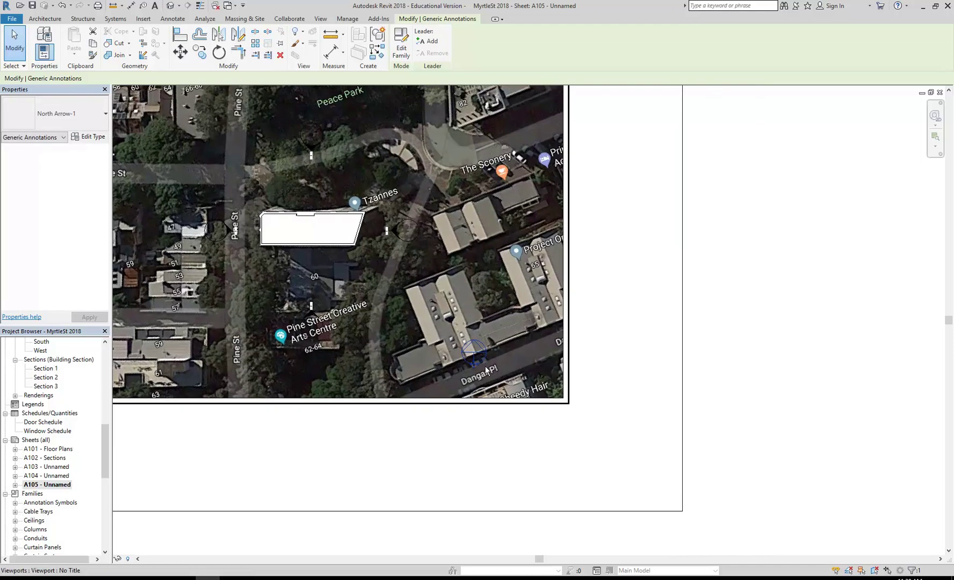
{"action": "scroll", "coordinate": [456, 325], "scroll_direction": "down", "scroll_amount": 3}
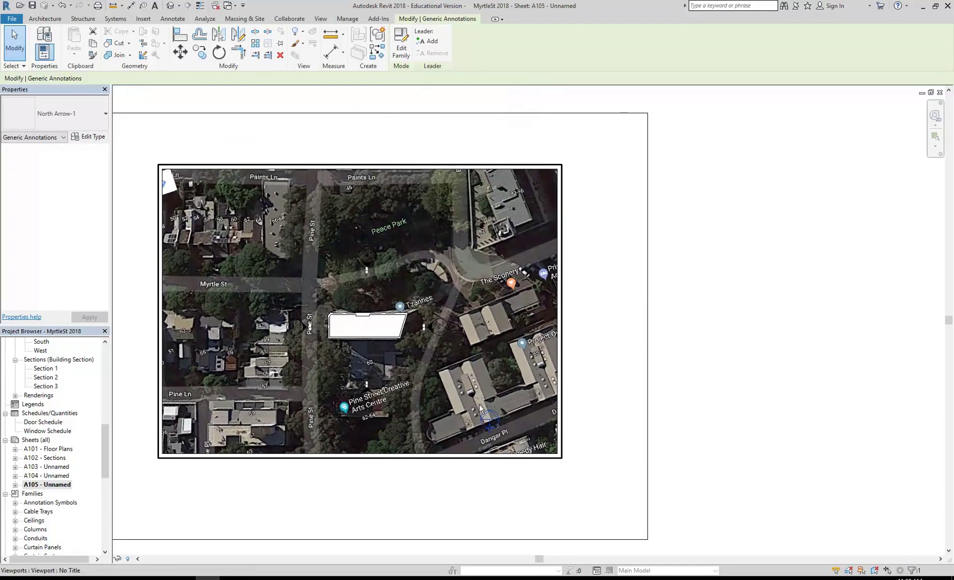
{"action": "key", "text": "Escape"}
Step: Move the north arrow to just below the map viewport's bottom-right corner
{"action": "mouse_move", "coordinate": [103, 461]}
{"action": "left_mouse_down"}
{"action": "mouse_move", "coordinate": [102, 376]}
{"action": "mouse_move", "coordinate": [105, 416]}
{"action": "left_mouse_up"}
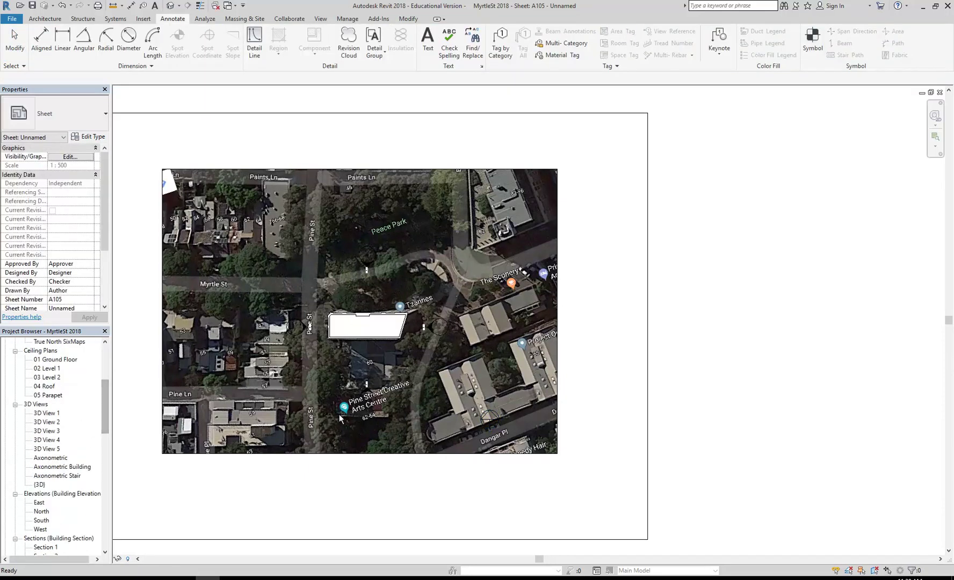
{"action": "left_click", "coordinate": [487, 417]}
{"action": "scroll", "coordinate": [346, 376], "scroll_direction": "down", "scroll_amount": 2}
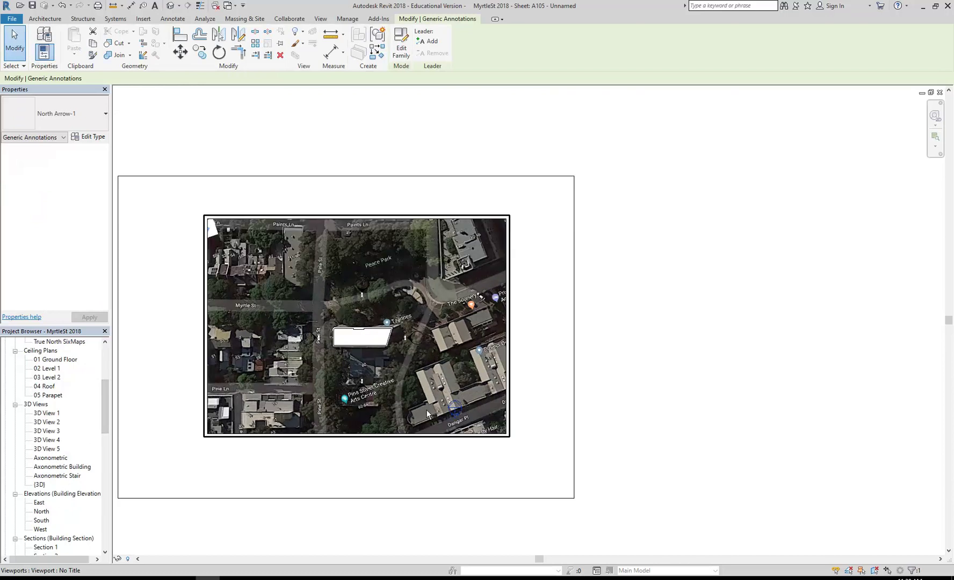
{"action": "left_click_drag", "start_coordinate": [455, 410], "coordinate": [501, 454]}
{"action": "key", "text": "Escape"}
{"action": "left_click", "coordinate": [414, 392]}
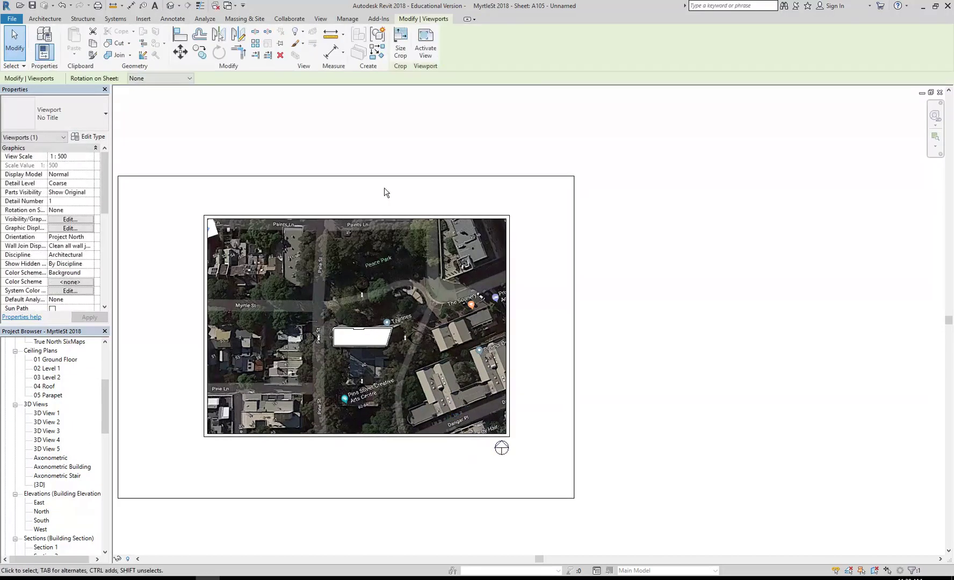
Step: Activate the Locality Plan viewport, turn off its crop region, then deactivate it back to the sheet
{"action": "left_click", "coordinate": [426, 54]}
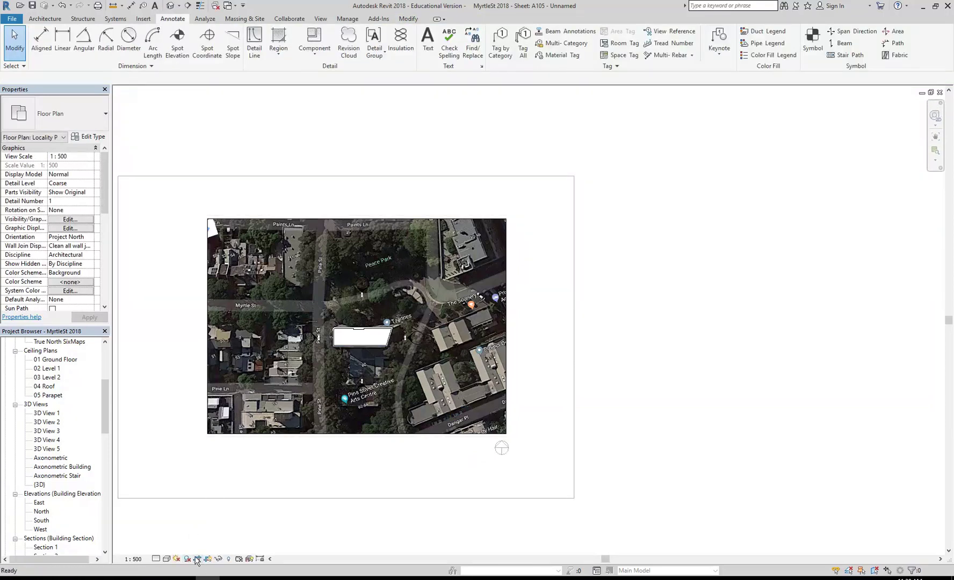
{"action": "left_click", "coordinate": [197, 559]}
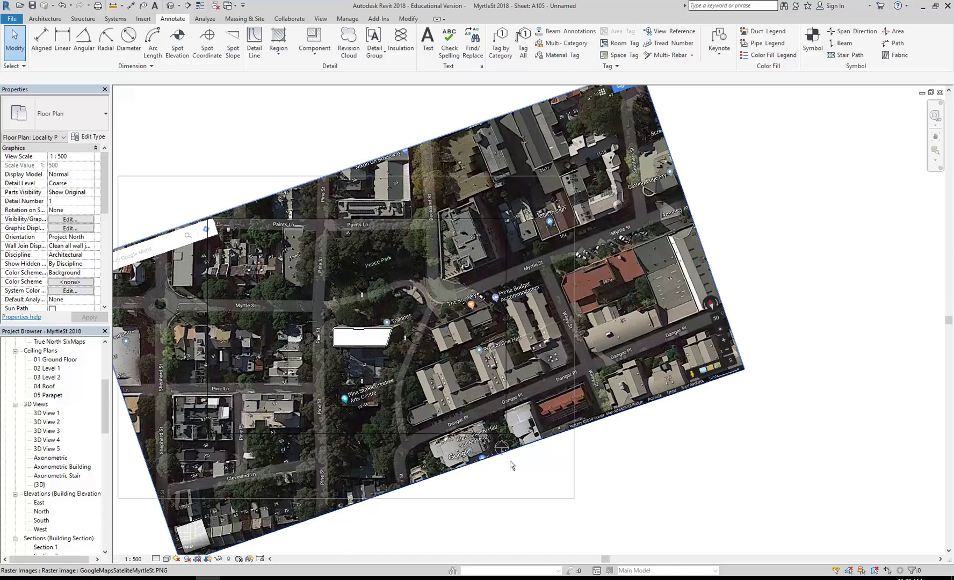
{"action": "scroll", "coordinate": [511, 463], "scroll_direction": "up", "scroll_amount": 5}
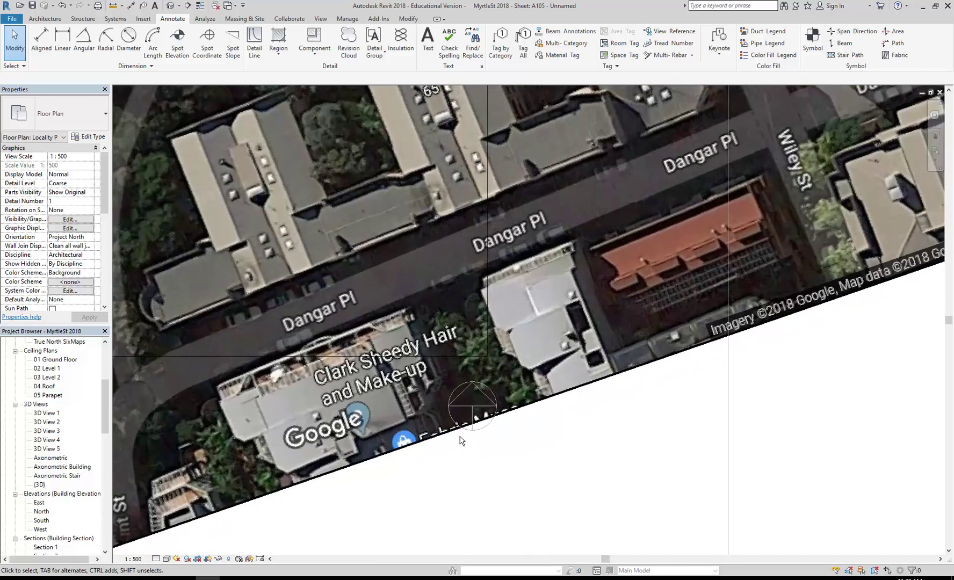
{"action": "scroll", "coordinate": [408, 473], "scroll_direction": "down", "scroll_amount": 3}
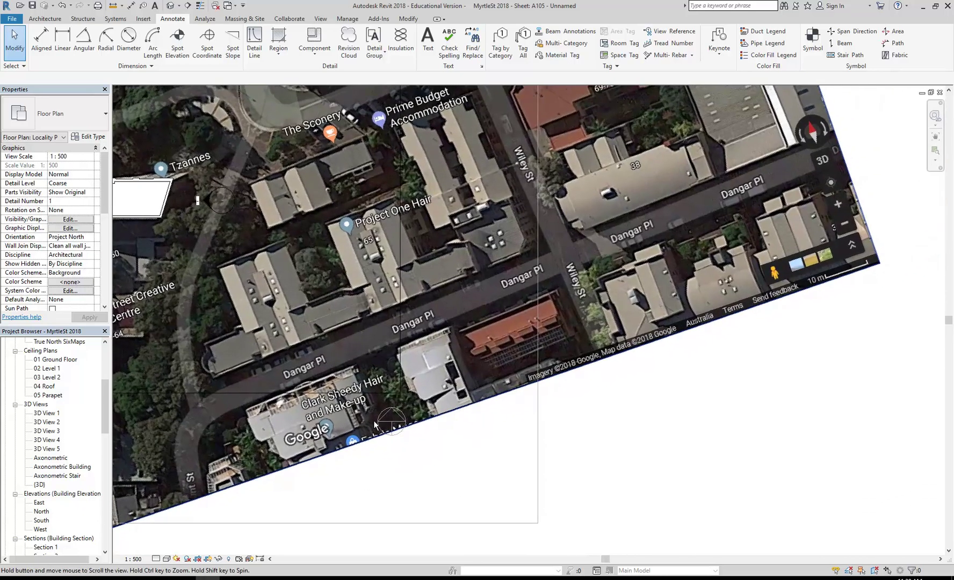
{"action": "right_click", "coordinate": [324, 242]}
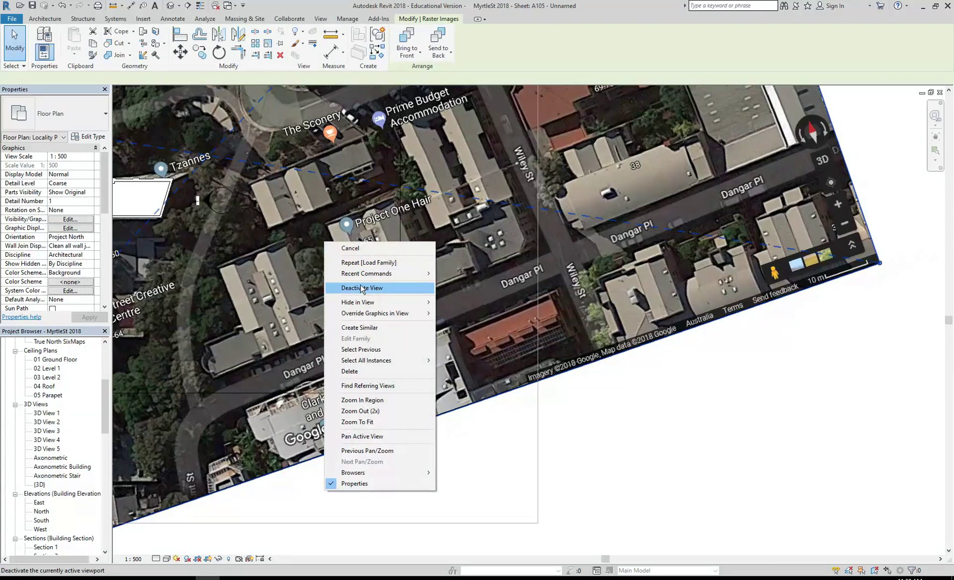
{"action": "left_click", "coordinate": [362, 289]}
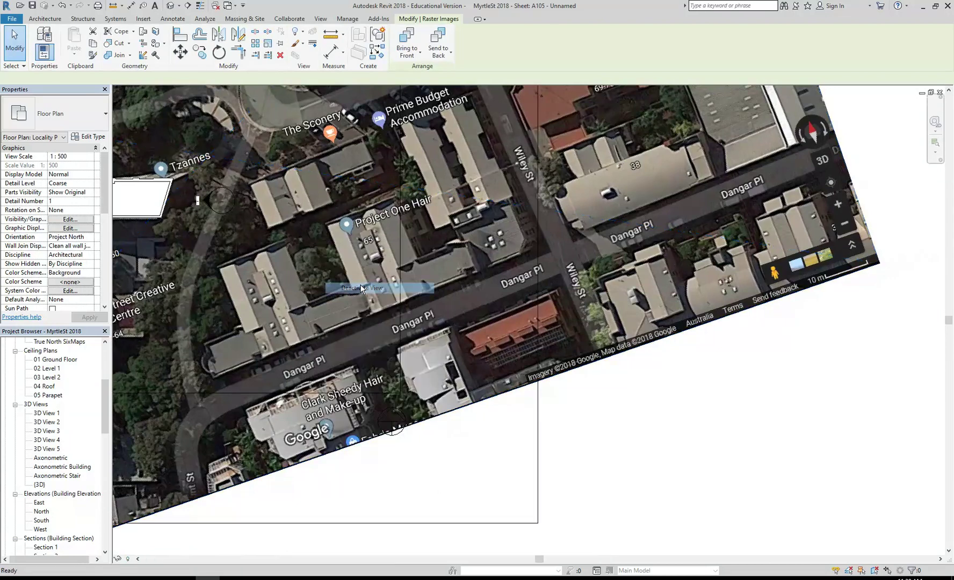
{"action": "middle_click_drag", "start_coordinate": [712, 232], "coordinate": [625, 234]}
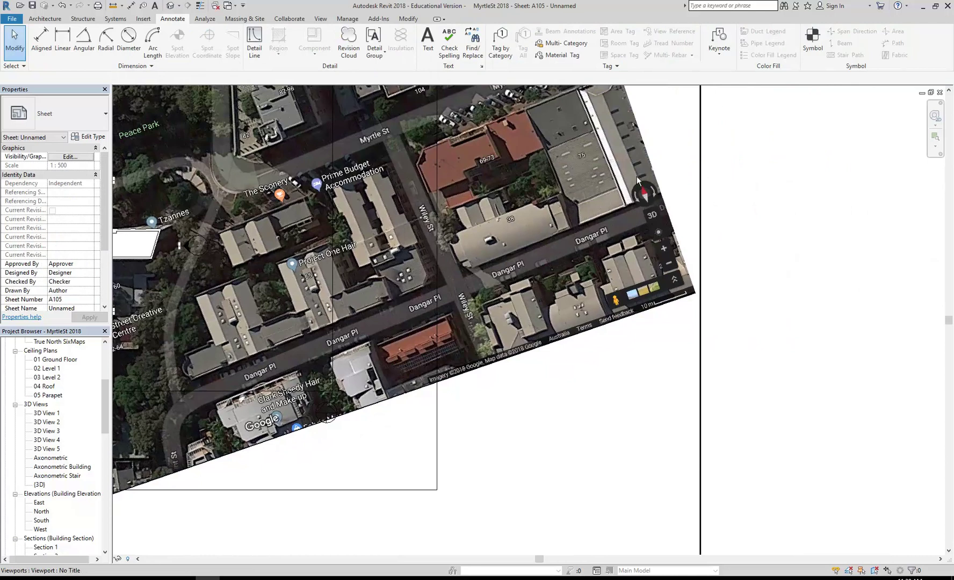
Step: Drag the north arrow onto the satellite map's compass
{"action": "mouse_move", "coordinate": [326, 421]}
{"action": "left_mouse_down"}
{"action": "mouse_move", "coordinate": [455, 394]}
{"action": "mouse_move", "coordinate": [673, 197]}
{"action": "left_mouse_up"}
{"action": "scroll", "coordinate": [674, 188], "scroll_direction": "up", "scroll_amount": 5}
{"action": "left_click_drag", "start_coordinate": [669, 287], "coordinate": [544, 317]}
{"action": "scroll", "coordinate": [553, 255], "scroll_direction": "up", "scroll_amount": 3}
Step: Rotate the north arrow about 24° counter-clockwise, then fine-tune it to the compass needle
{"action": "left_click", "coordinate": [218, 52]}
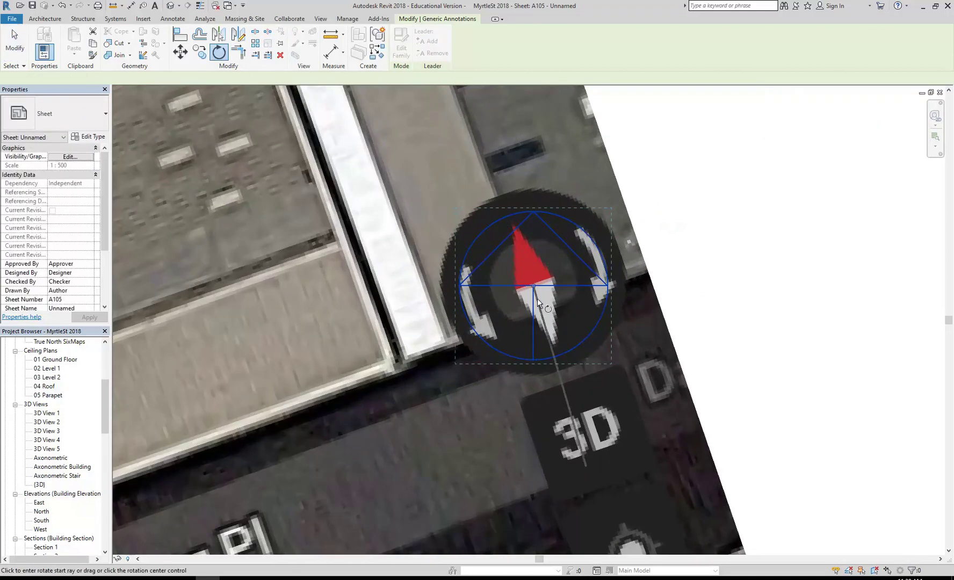
{"action": "left_click", "coordinate": [532, 236]}
{"action": "left_click", "coordinate": [495, 197]}
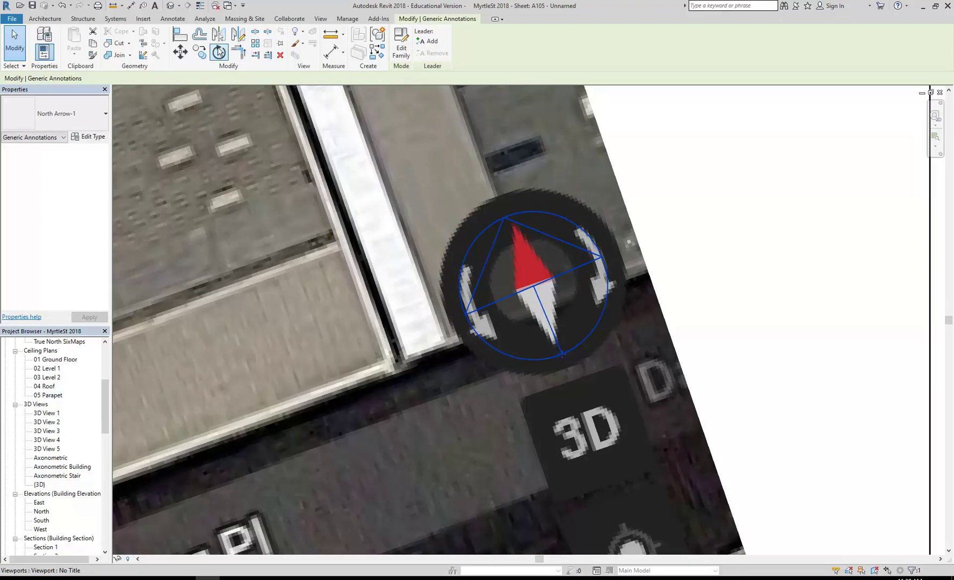
{"action": "left_click", "coordinate": [219, 52]}
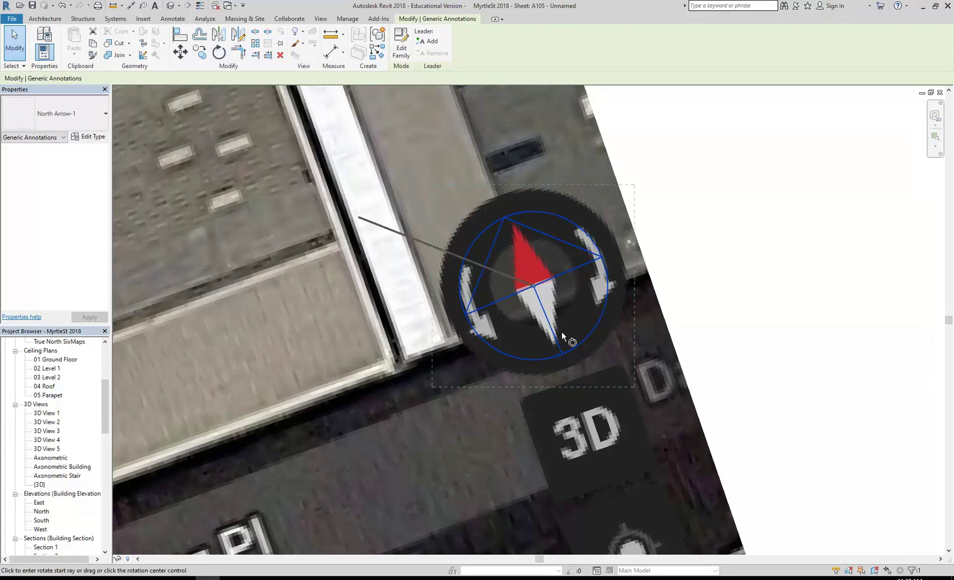
{"action": "left_click", "coordinate": [583, 404]}
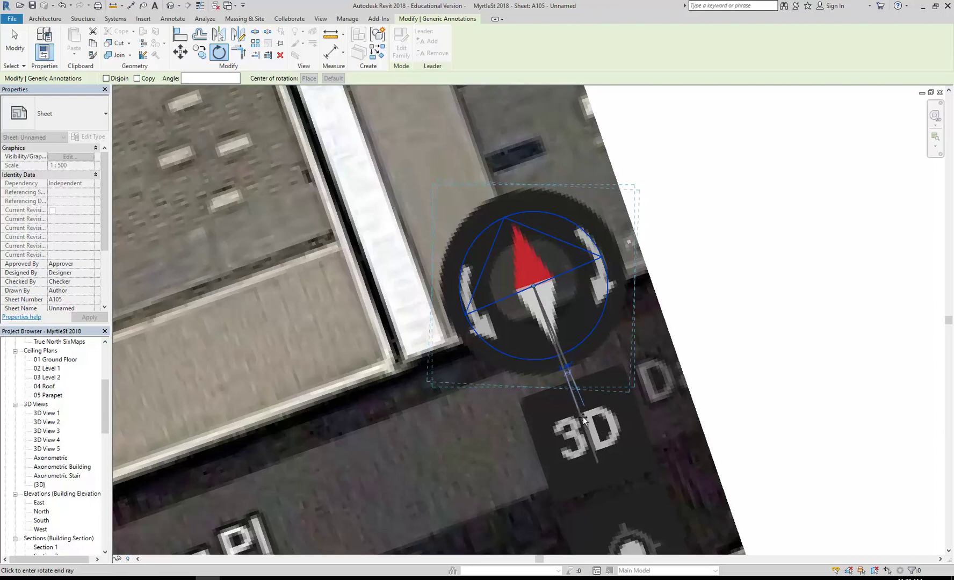
{"action": "left_click", "coordinate": [587, 433]}
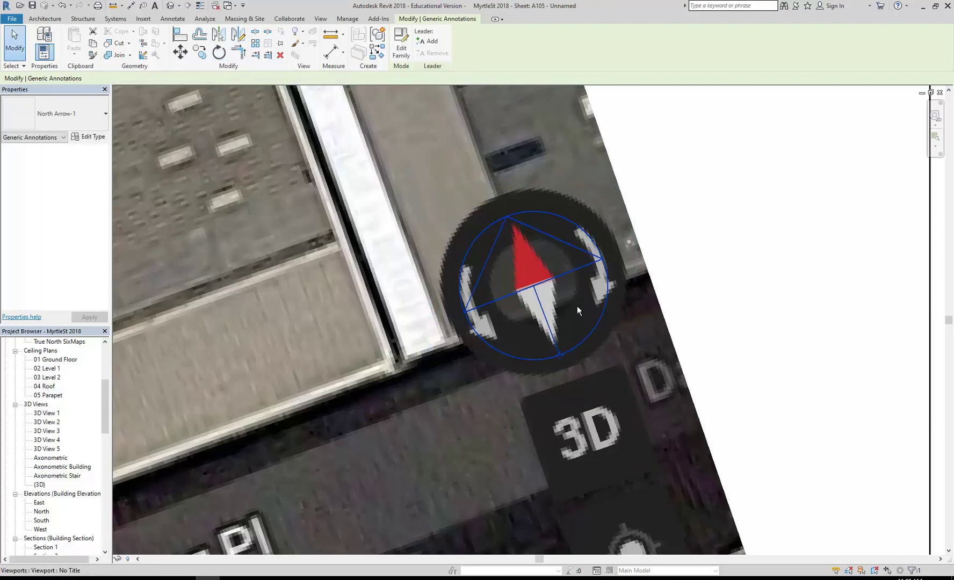
{"action": "scroll", "coordinate": [549, 329], "scroll_direction": "down", "scroll_amount": 10}
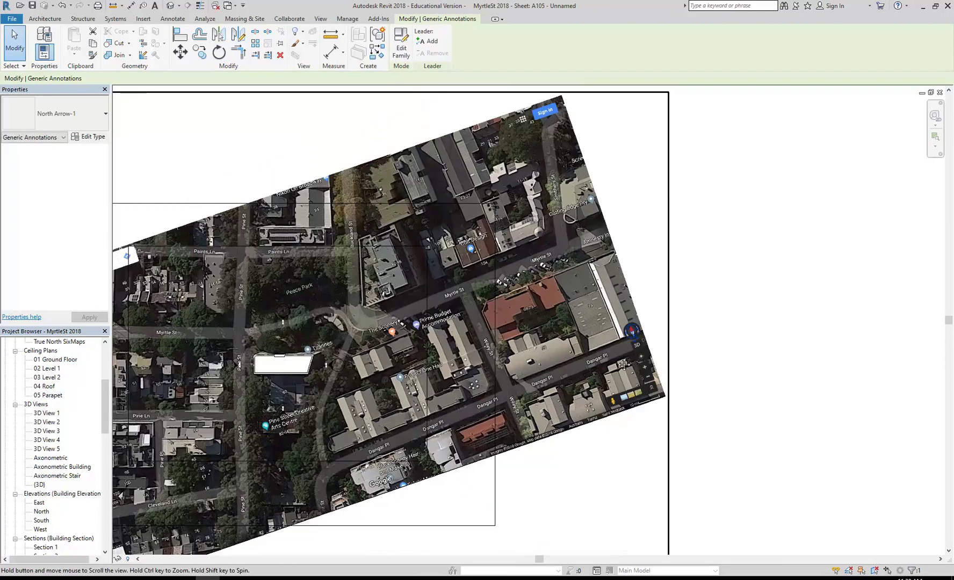
Step: Activate the map viewport, turn cropping back on, and deactivate the view
{"action": "left_click", "coordinate": [605, 352]}
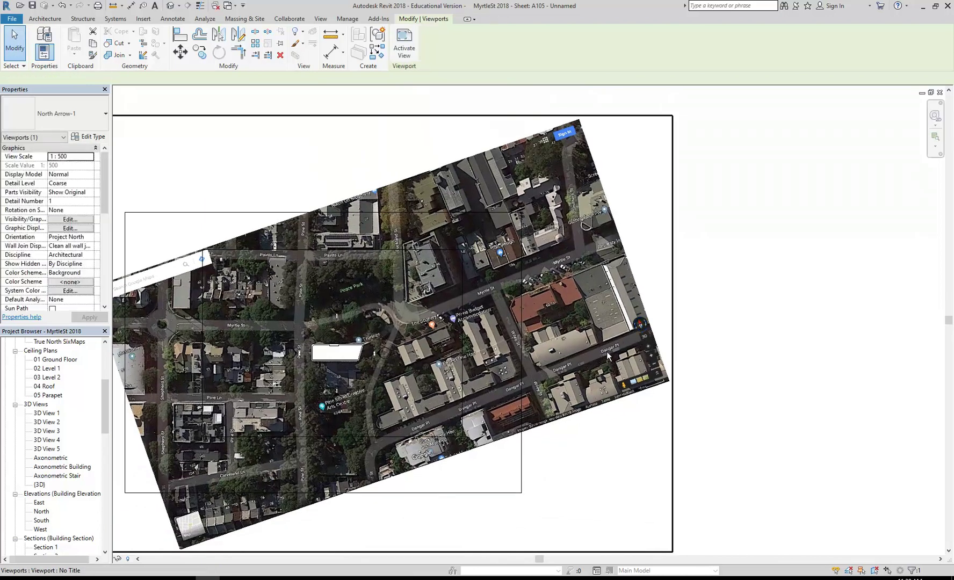
{"action": "right_click", "coordinate": [569, 376]}
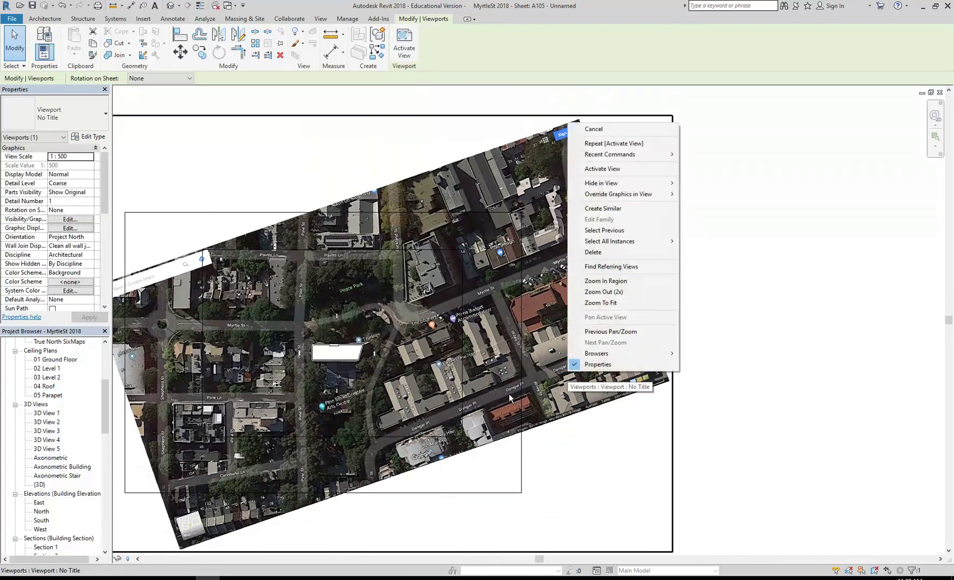
{"action": "left_click", "coordinate": [404, 42]}
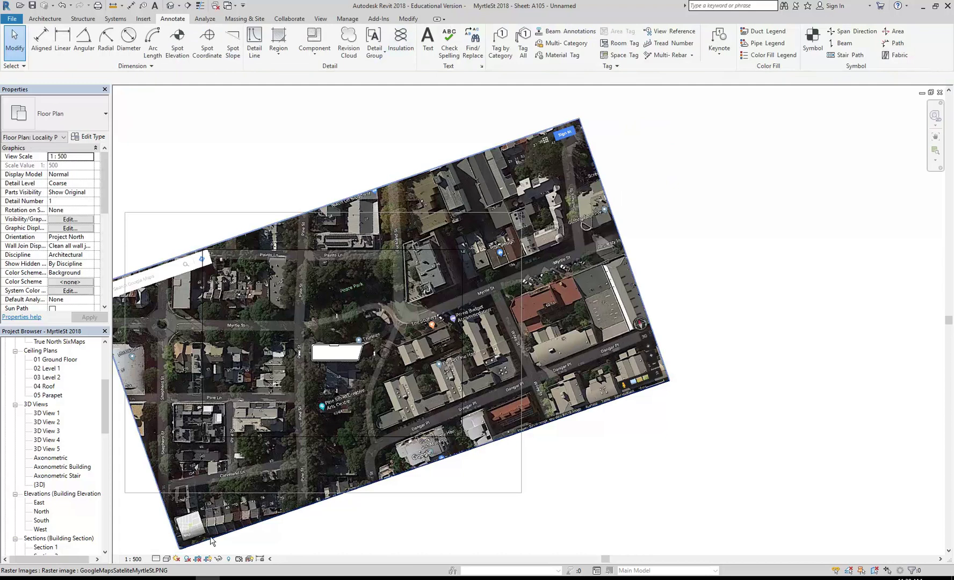
{"action": "left_click", "coordinate": [197, 558]}
{"action": "left_click", "coordinate": [363, 254]}
{"action": "right_click", "coordinate": [363, 256]}
{"action": "left_click", "coordinate": [387, 295]}
Step: Move the north arrow below the cropped map's lower-right corner and reselect it
{"action": "mouse_move", "coordinate": [640, 325]}
{"action": "left_mouse_down"}
{"action": "mouse_move", "coordinate": [517, 400]}
{"action": "mouse_move", "coordinate": [464, 468]}
{"action": "left_mouse_up"}
{"action": "left_click", "coordinate": [387, 481]}
{"action": "scroll", "coordinate": [424, 478], "scroll_direction": "up", "scroll_amount": 3}
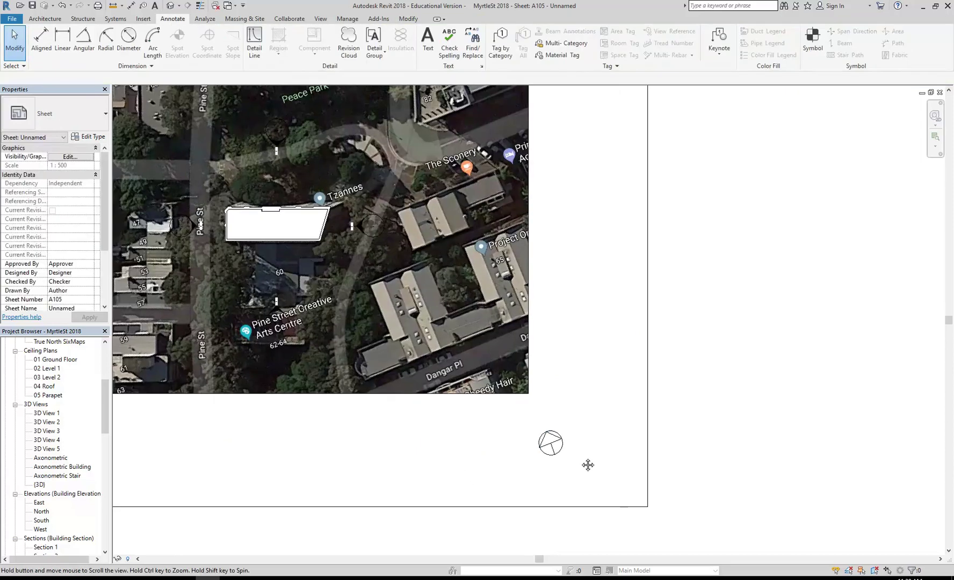
{"action": "scroll", "coordinate": [551, 468], "scroll_direction": "down", "scroll_amount": 4}
{"action": "left_click", "coordinate": [656, 461]}
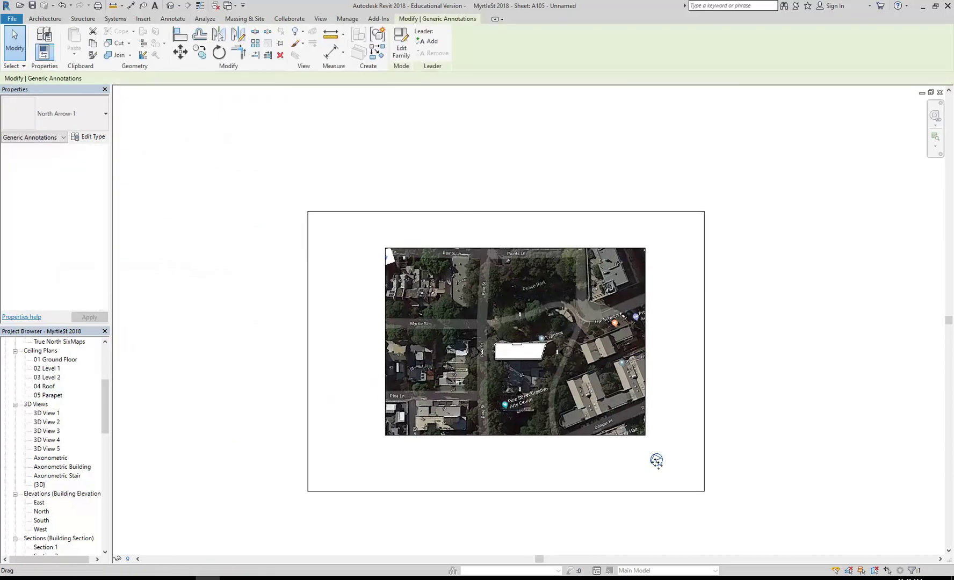
{"action": "scroll", "coordinate": [657, 461], "scroll_direction": "up", "scroll_amount": 2}
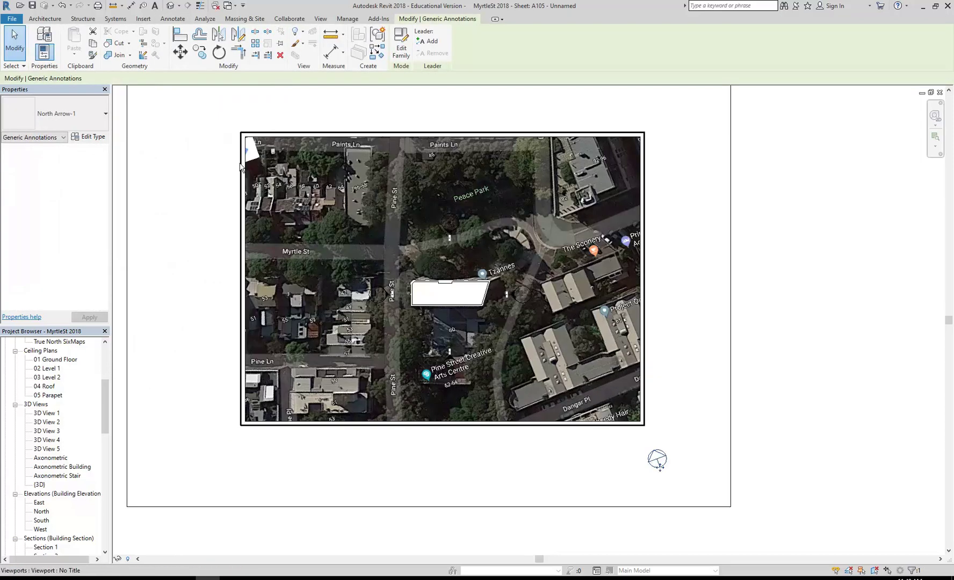
Step: Copy the north arrow to the clipboard and open sheet A101 - Floor Plans
{"action": "left_click", "coordinate": [93, 44]}
{"action": "left_click_drag", "start_coordinate": [106, 407], "coordinate": [106, 463]}
{"action": "left_click", "coordinate": [45, 432]}
{"action": "double_click", "coordinate": [46, 432]}
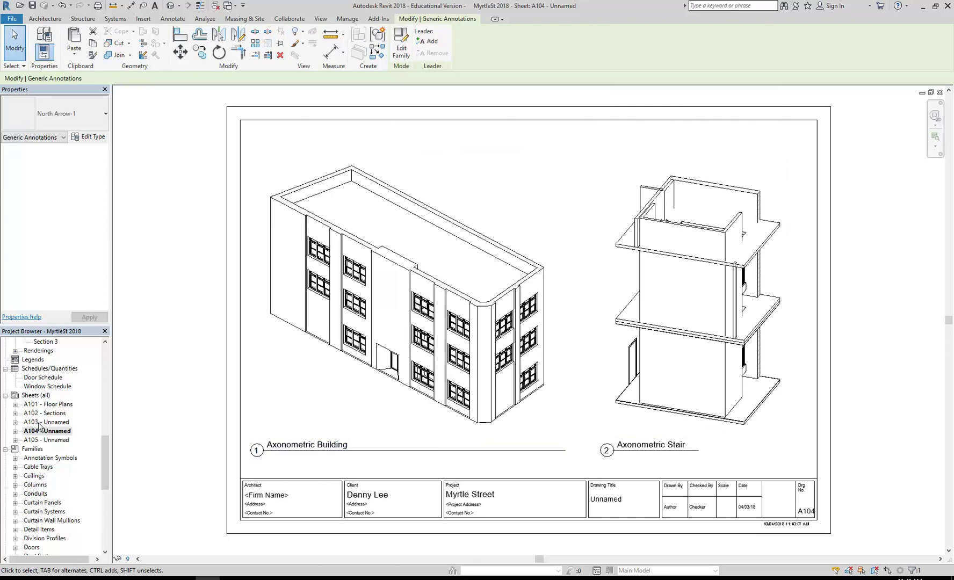
{"action": "double_click", "coordinate": [47, 405]}
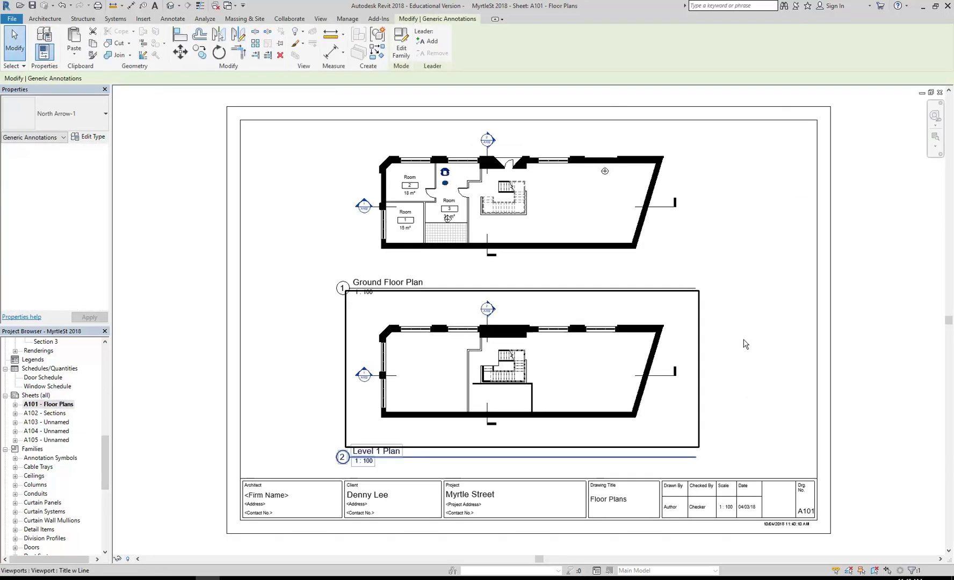
Step: Check sheet A105, return to A101 - Floor Plans, and show the Paste options
{"action": "left_click", "coordinate": [766, 349]}
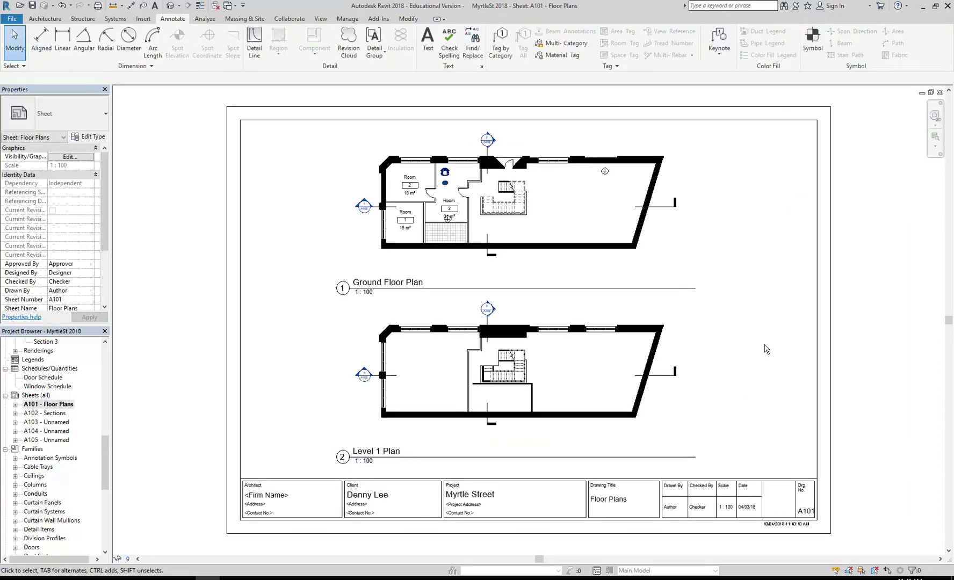
{"action": "double_click", "coordinate": [53, 440]}
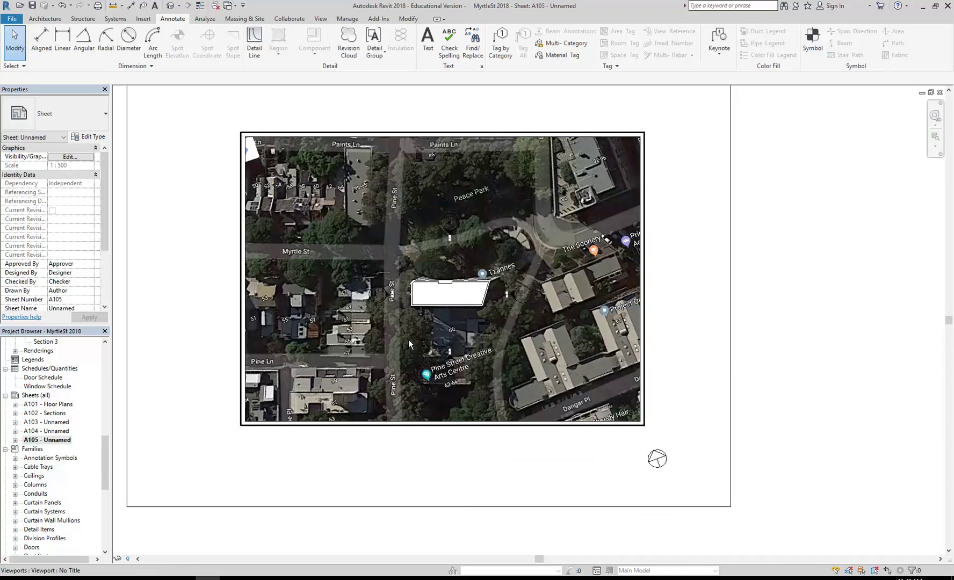
{"action": "double_click", "coordinate": [44, 404]}
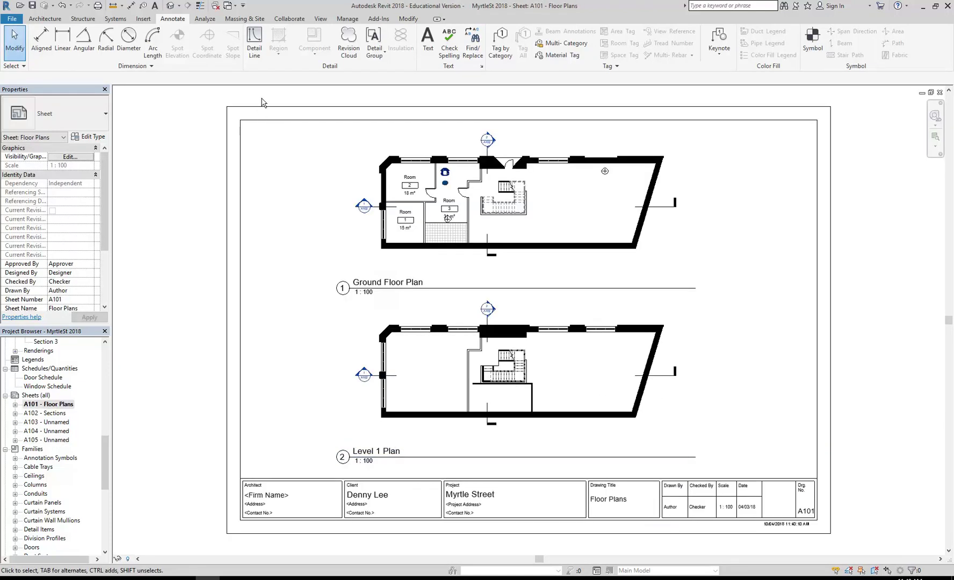
{"action": "left_click", "coordinate": [408, 19]}
{"action": "left_click", "coordinate": [74, 56]}
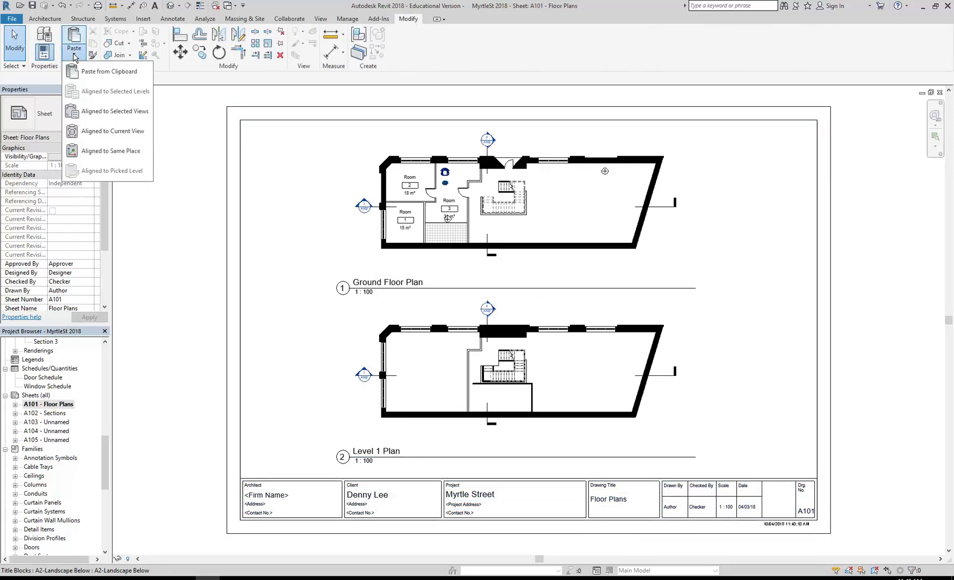
Step: Paste the north arrow aligned to the current view and place it beside the Level 1 Plan
{"action": "left_click", "coordinate": [95, 131]}
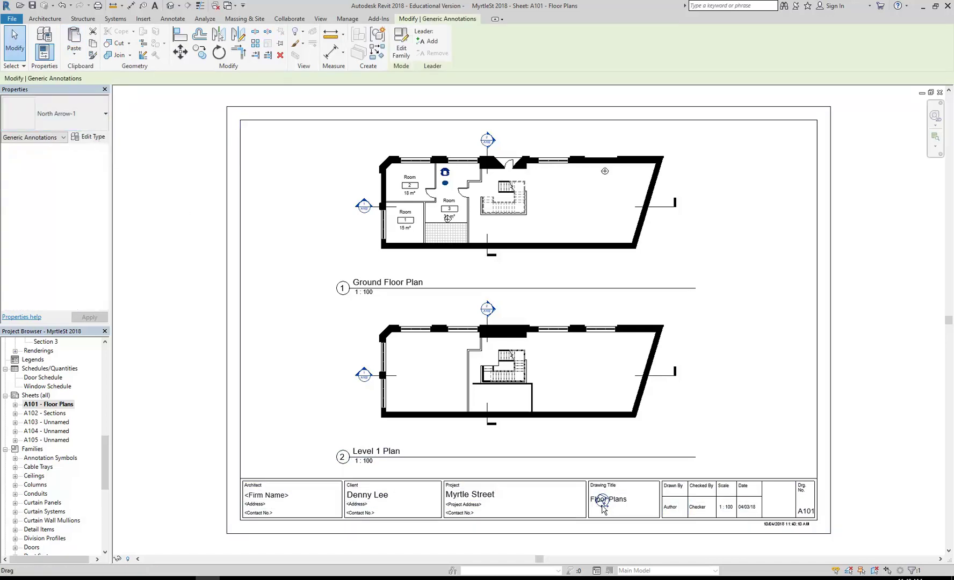
{"action": "left_click_drag", "start_coordinate": [606, 511], "coordinate": [740, 447]}
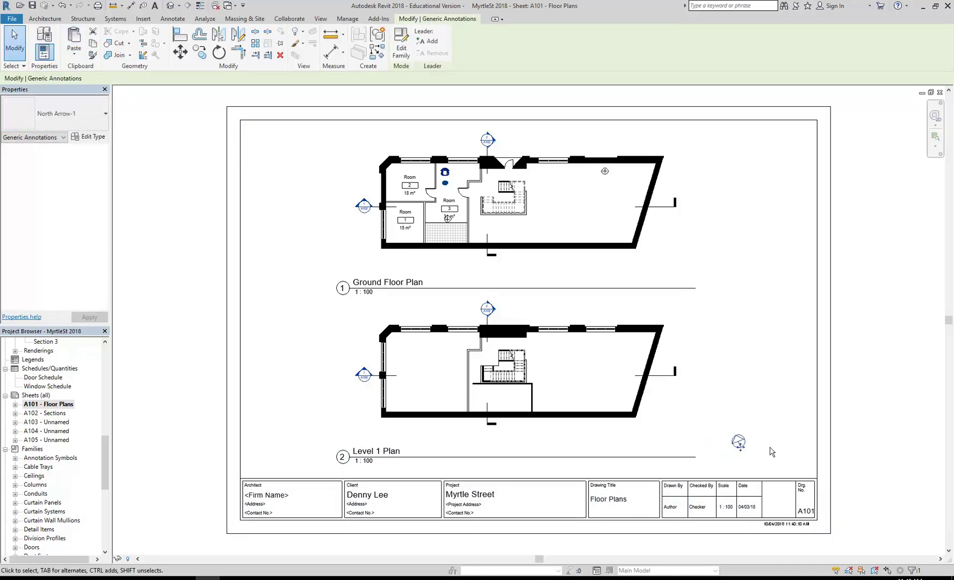
{"action": "left_click", "coordinate": [775, 436]}
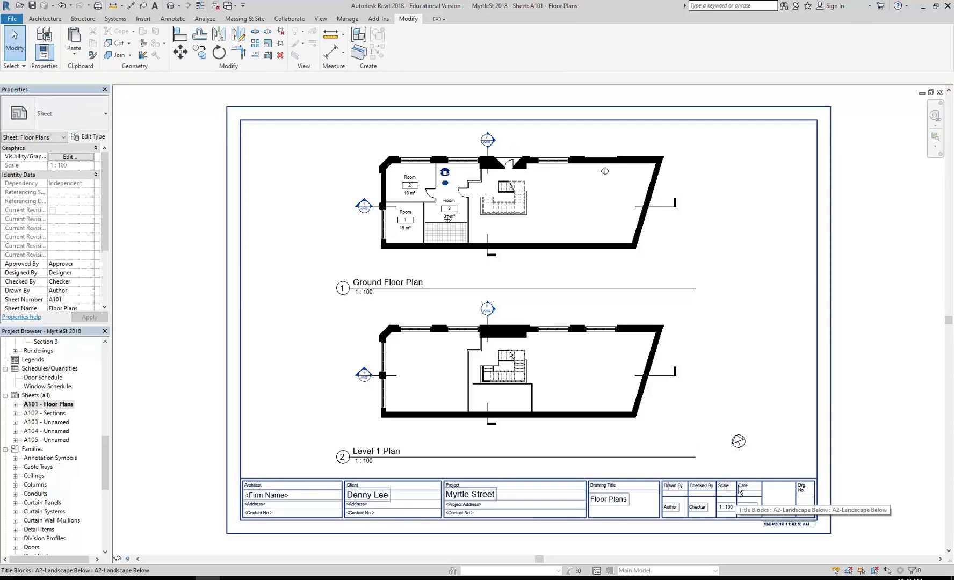
{"action": "middle_click_drag", "start_coordinate": [349, 323], "coordinate": [328, 325]}
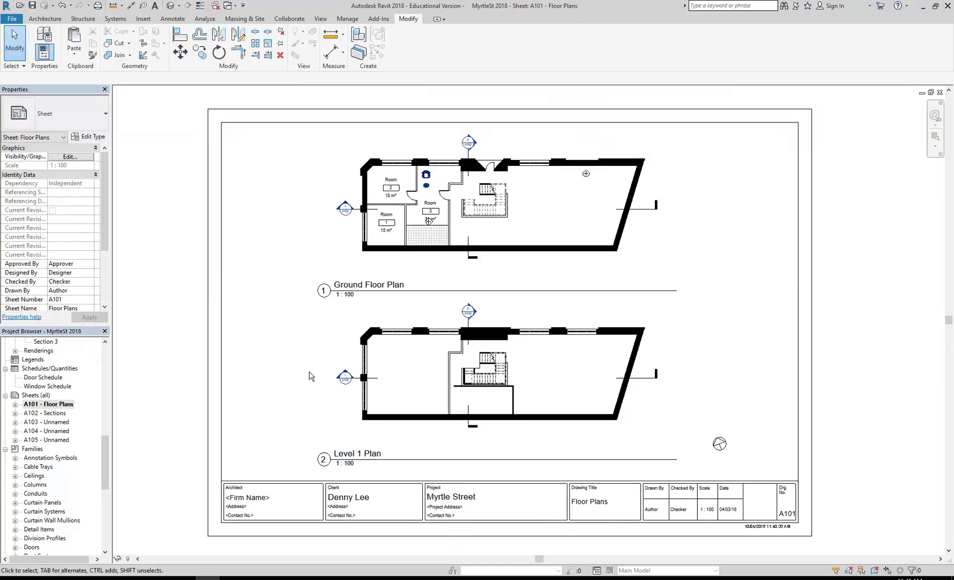
{"action": "middle_click_drag", "start_coordinate": [611, 392], "coordinate": [537, 361]}
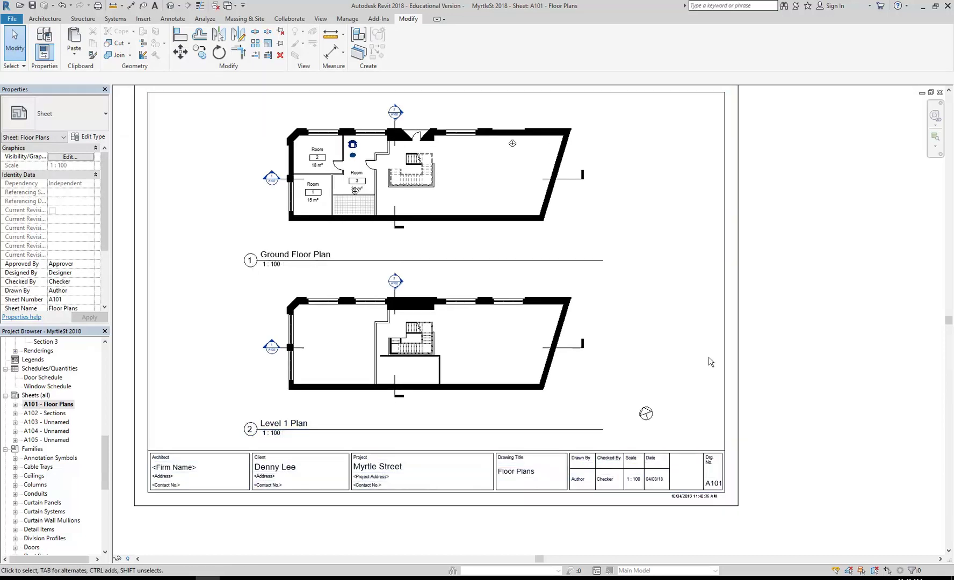
{"action": "scroll", "coordinate": [681, 403], "scroll_direction": "up", "scroll_amount": 3}
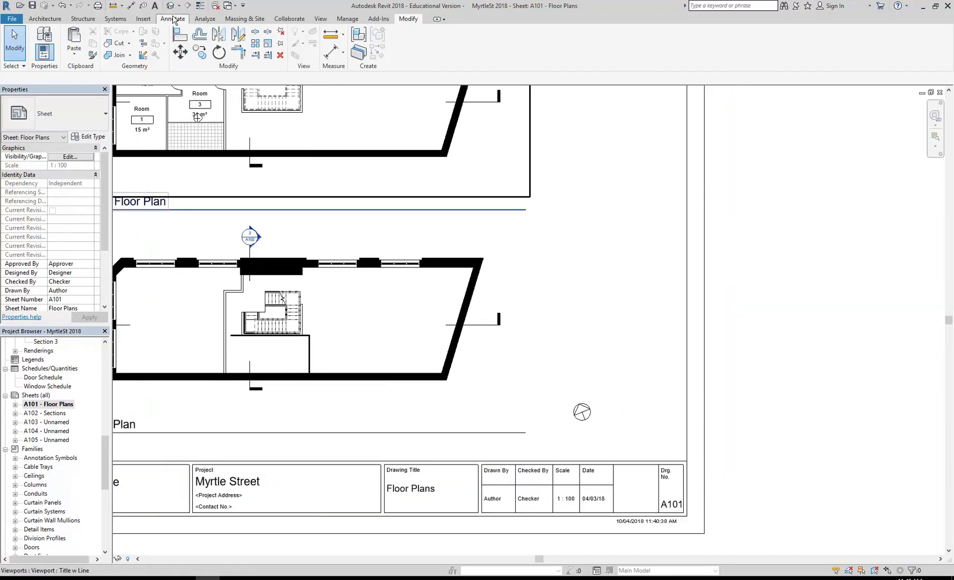
{"action": "left_click", "coordinate": [172, 18]}
{"action": "left_click", "coordinate": [813, 40]}
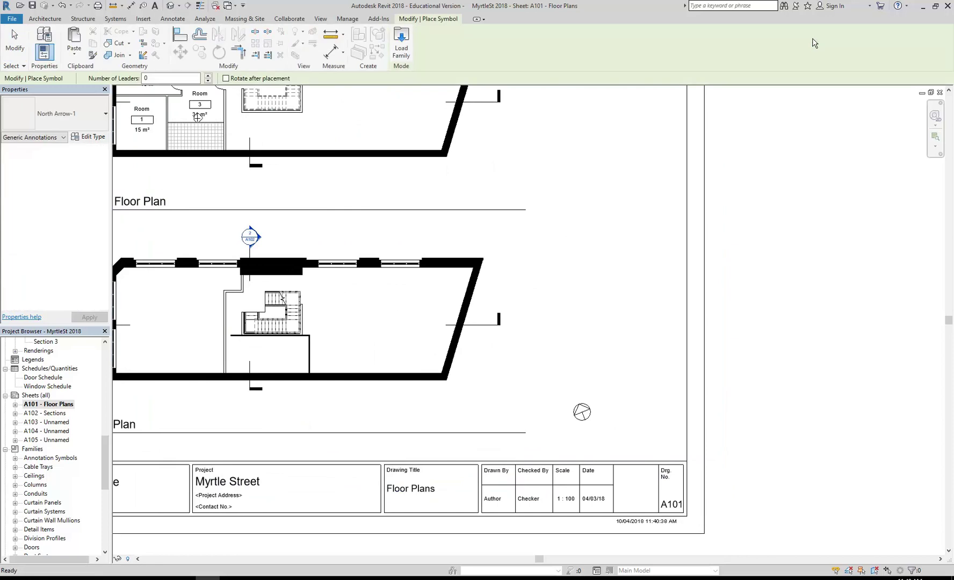
Step: Load the Graphic Scale 1 - 100 family from Annotations > Symbols > General
{"action": "left_click", "coordinate": [402, 43]}
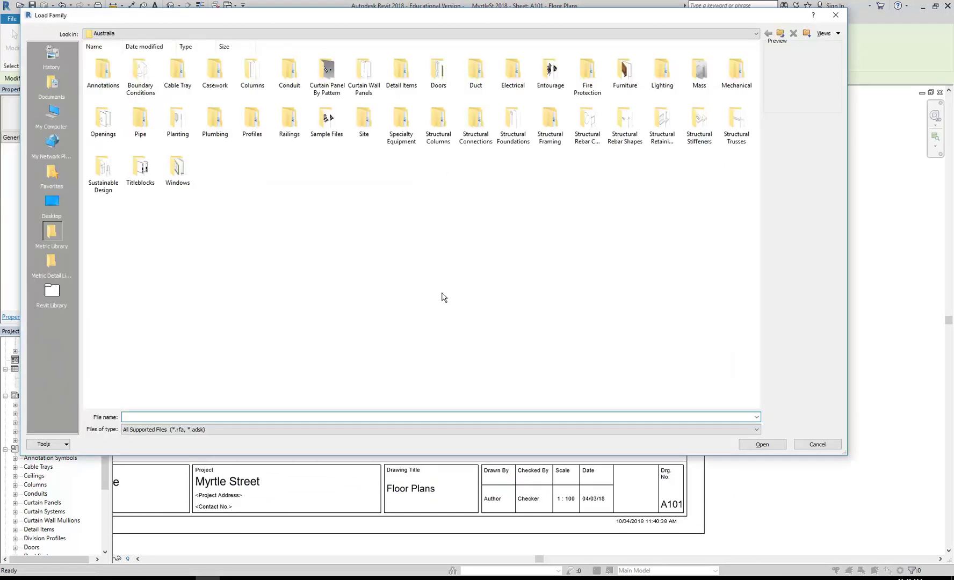
{"action": "double_click", "coordinate": [103, 75]}
{"action": "double_click", "coordinate": [103, 75]}
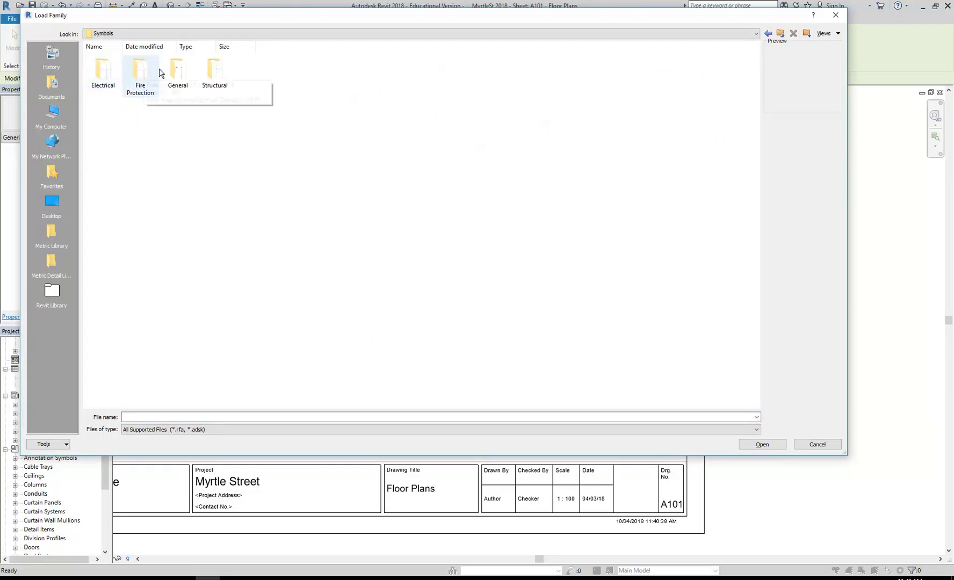
{"action": "double_click", "coordinate": [177, 72]}
{"action": "left_click", "coordinate": [361, 68]}
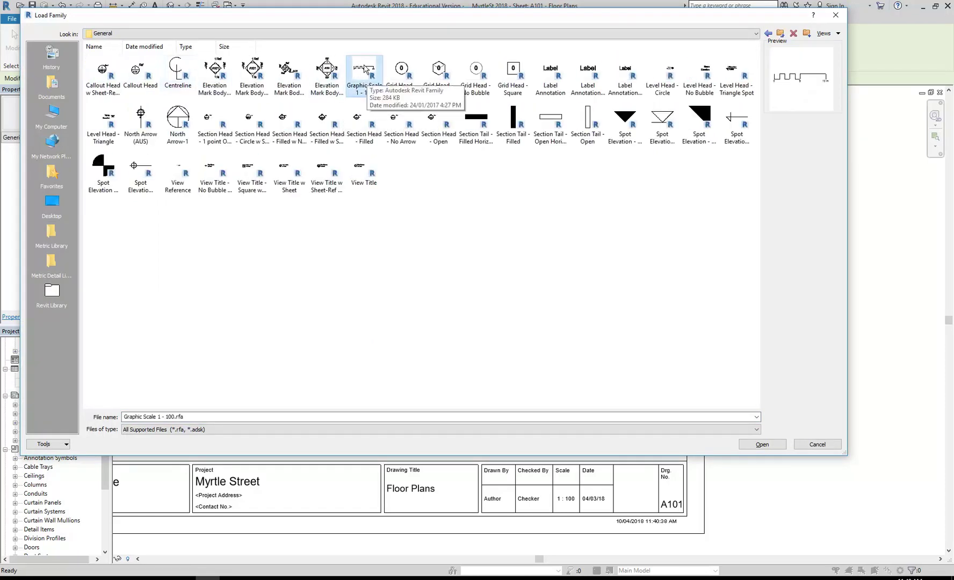
{"action": "double_click", "coordinate": [364, 69]}
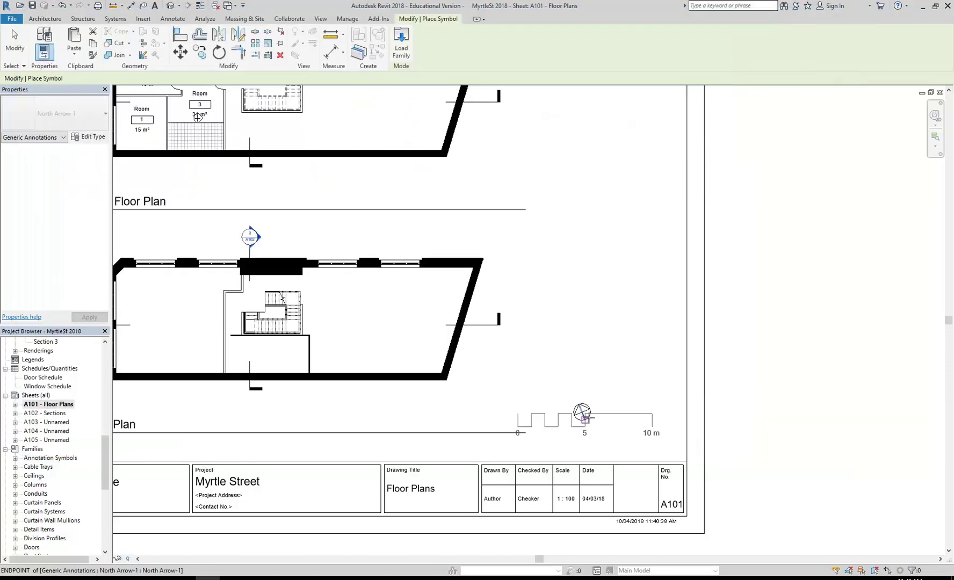
Step: Place the 0–10 m graphic scale above the north arrow on sheet A101 and end placement
{"action": "scroll", "coordinate": [574, 383], "scroll_direction": "up", "scroll_amount": 3}
{"action": "scroll", "coordinate": [581, 380], "scroll_direction": "down", "scroll_amount": 1}
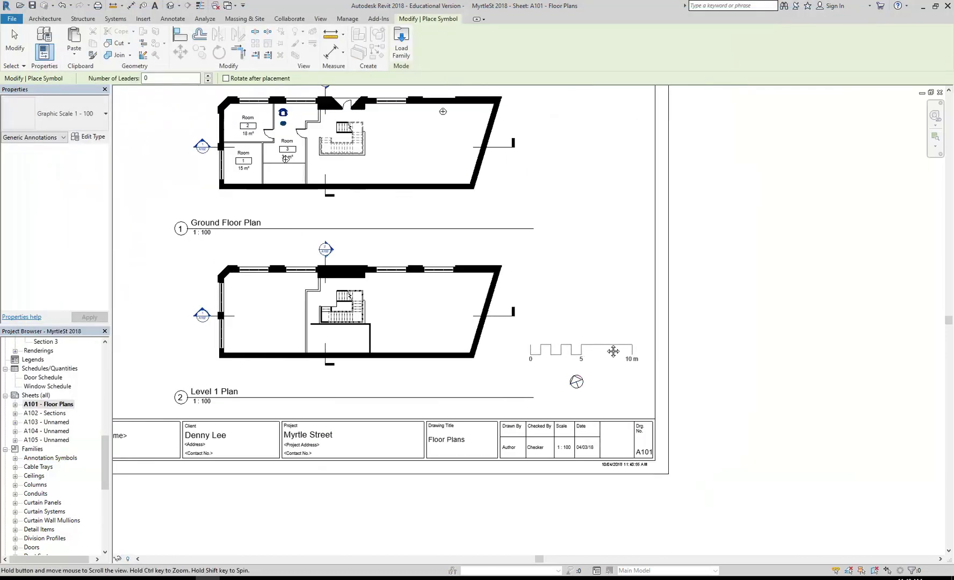
{"action": "middle_click_drag", "start_coordinate": [589, 357], "coordinate": [628, 343]}
{"action": "left_click", "coordinate": [628, 342]}
{"action": "right_click", "coordinate": [613, 319]}
{"action": "key", "text": "Escape"}
{"action": "right_click", "coordinate": [604, 294]}
{"action": "left_click", "coordinate": [618, 300]}
{"action": "left_click", "coordinate": [645, 342]}
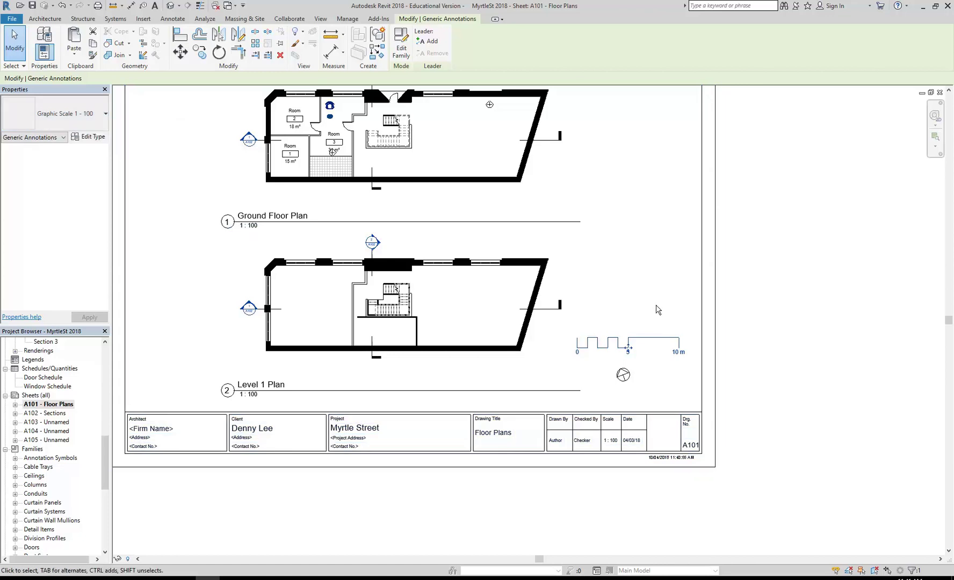
{"action": "key", "text": "Escape"}
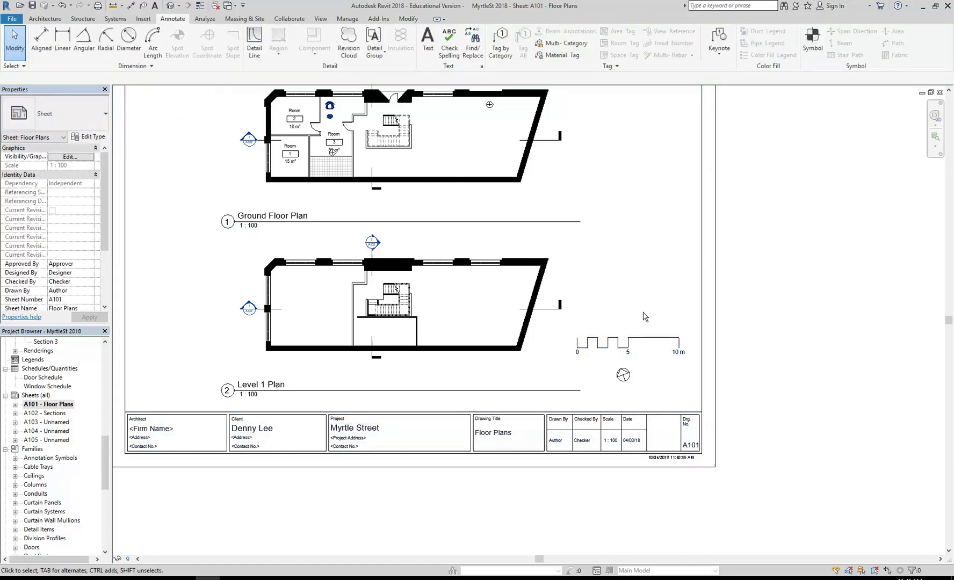
Step: Review sheets A105, A102, A103 and A104 in turn, ending back on sheet A105
{"action": "middle_click_drag", "start_coordinate": [645, 317], "coordinate": [671, 340]}
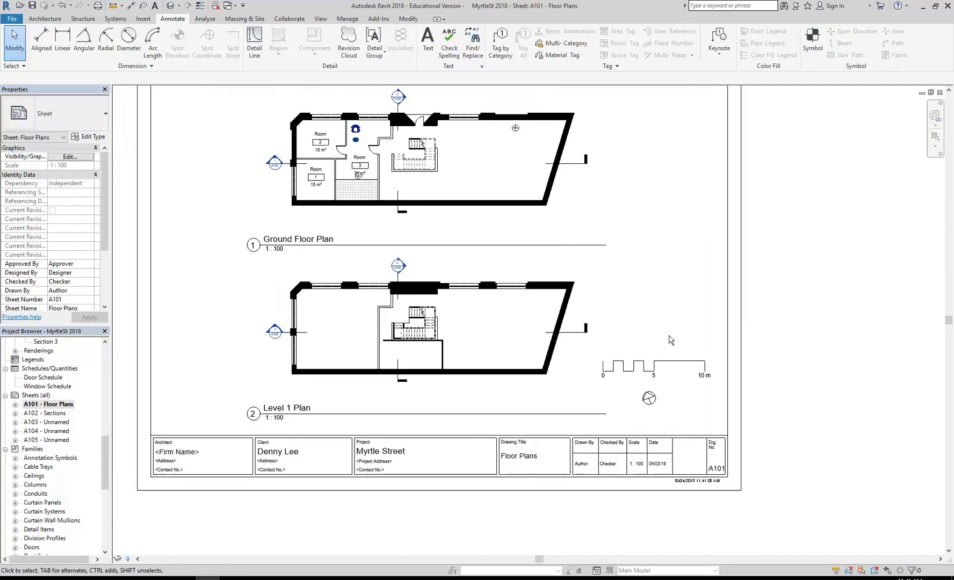
{"action": "double_click", "coordinate": [47, 440]}
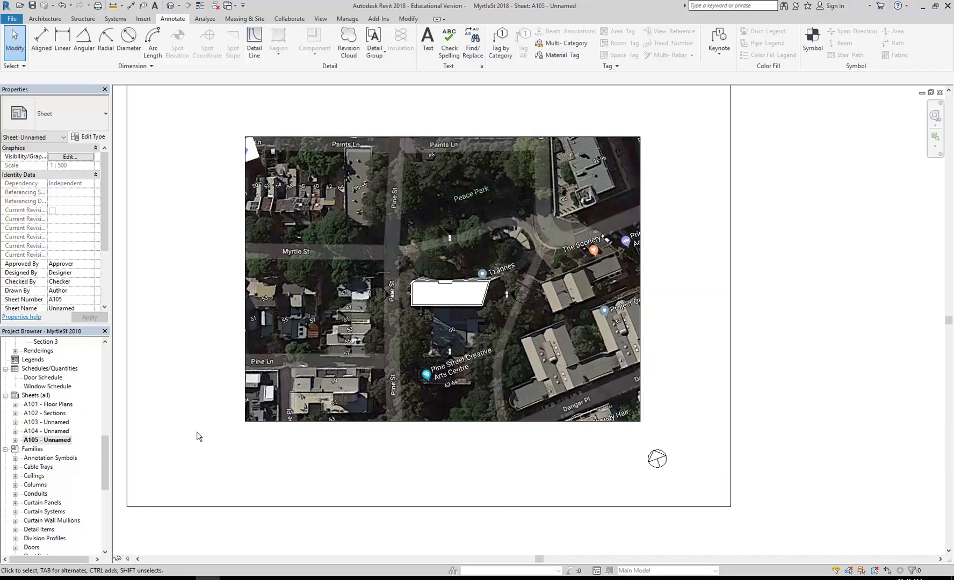
{"action": "double_click", "coordinate": [48, 414]}
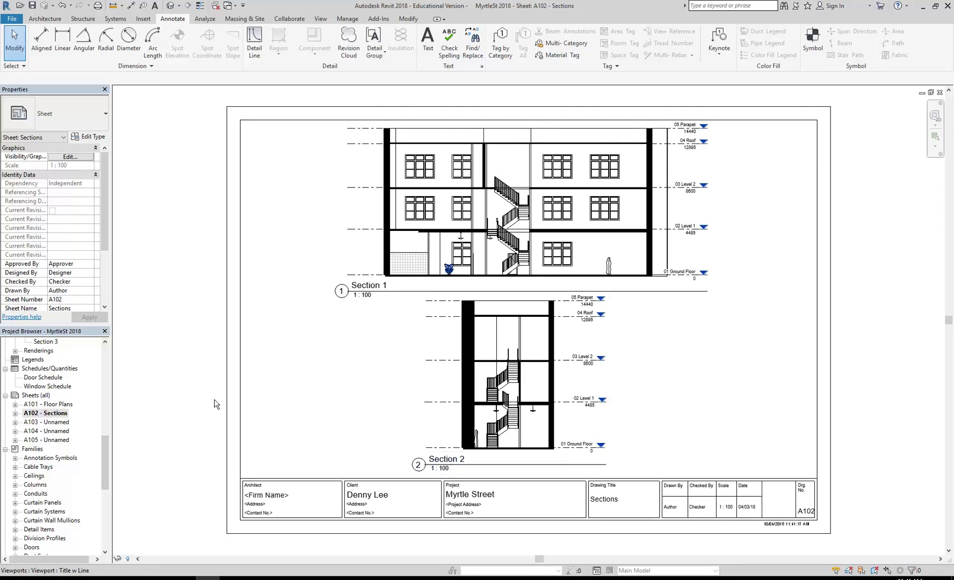
{"action": "double_click", "coordinate": [46, 422]}
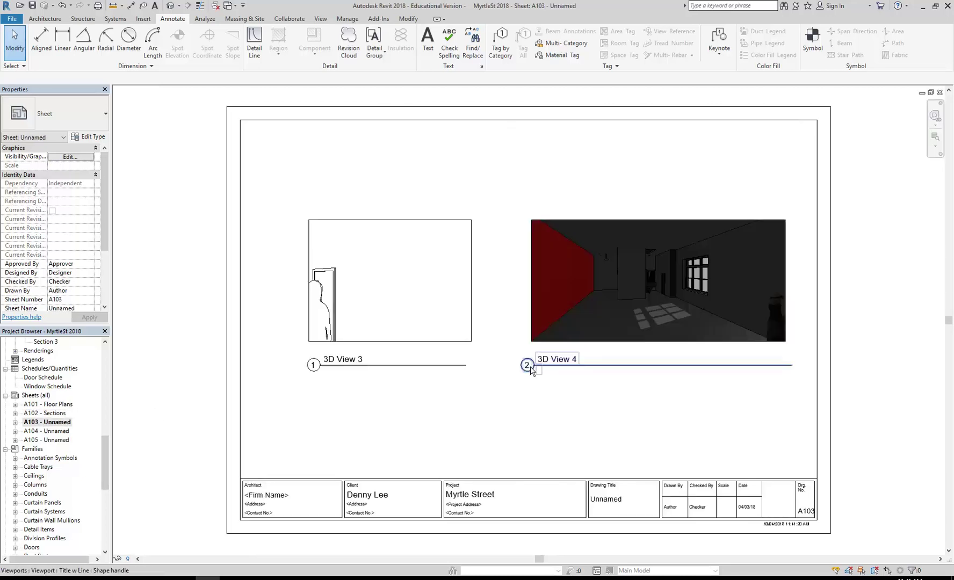
{"action": "double_click", "coordinate": [47, 431]}
{"action": "double_click", "coordinate": [47, 440]}
{"action": "scroll", "coordinate": [500, 434], "scroll_direction": "down", "scroll_amount": 1}
{"action": "middle_click_drag", "start_coordinate": [500, 434], "coordinate": [542, 438]}
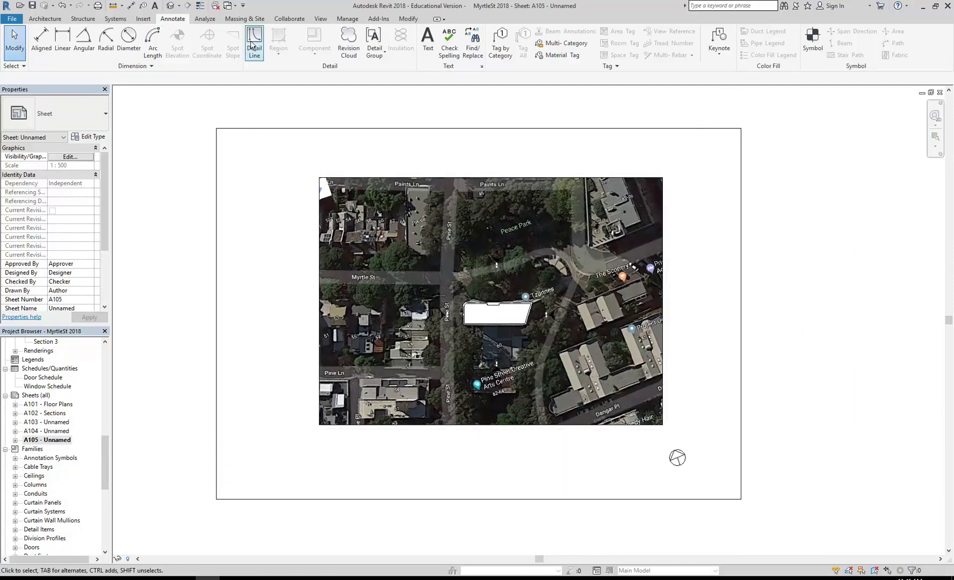
Step: Start loading an annotation symbol and add Revit Library to the Places bar
{"action": "left_click", "coordinate": [812, 43]}
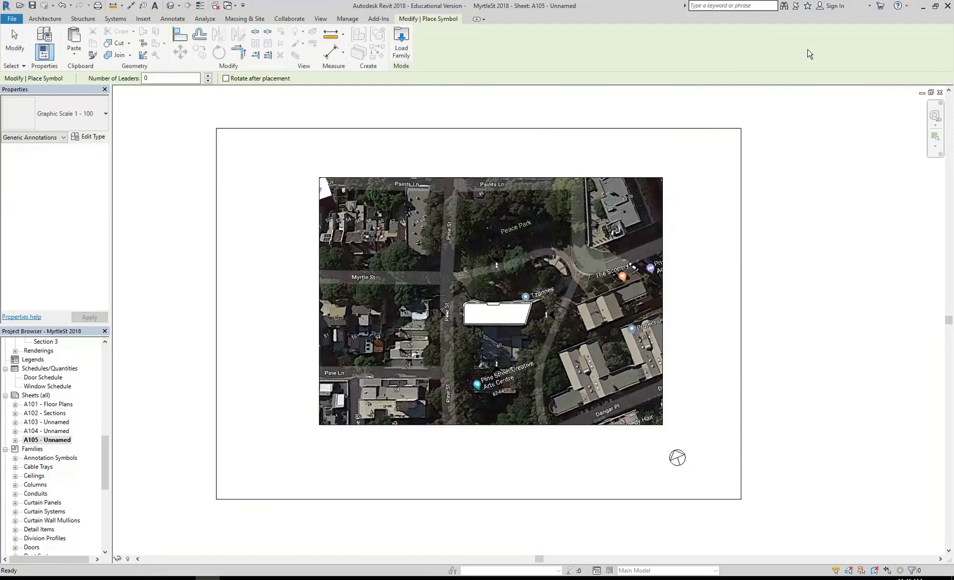
{"action": "left_click", "coordinate": [400, 43]}
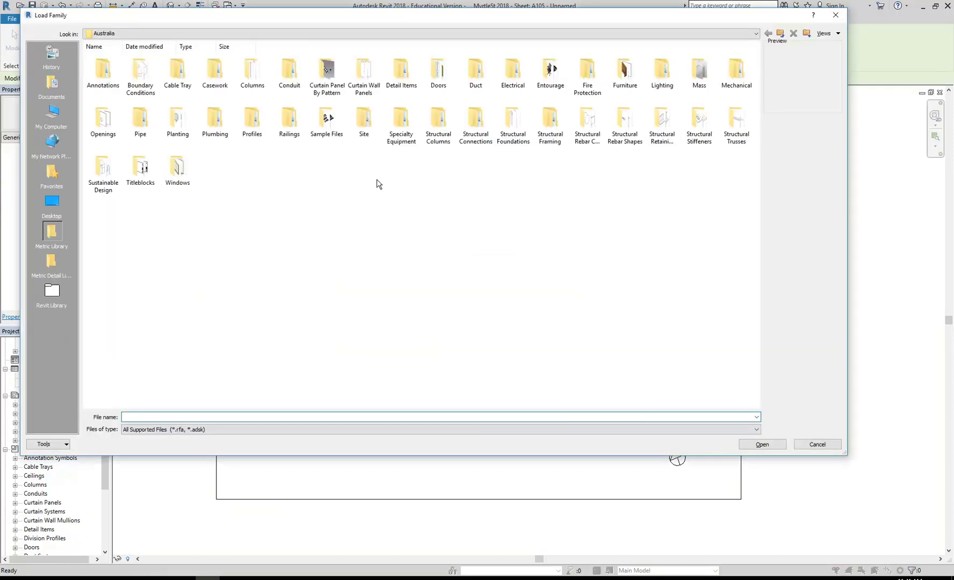
{"action": "left_click", "coordinate": [238, 34]}
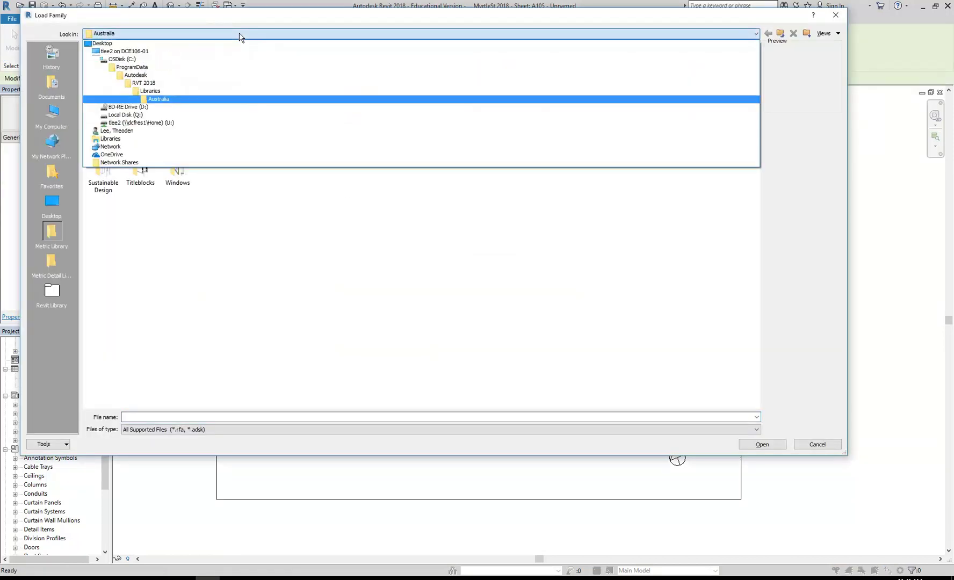
{"action": "left_click", "coordinate": [324, 309]}
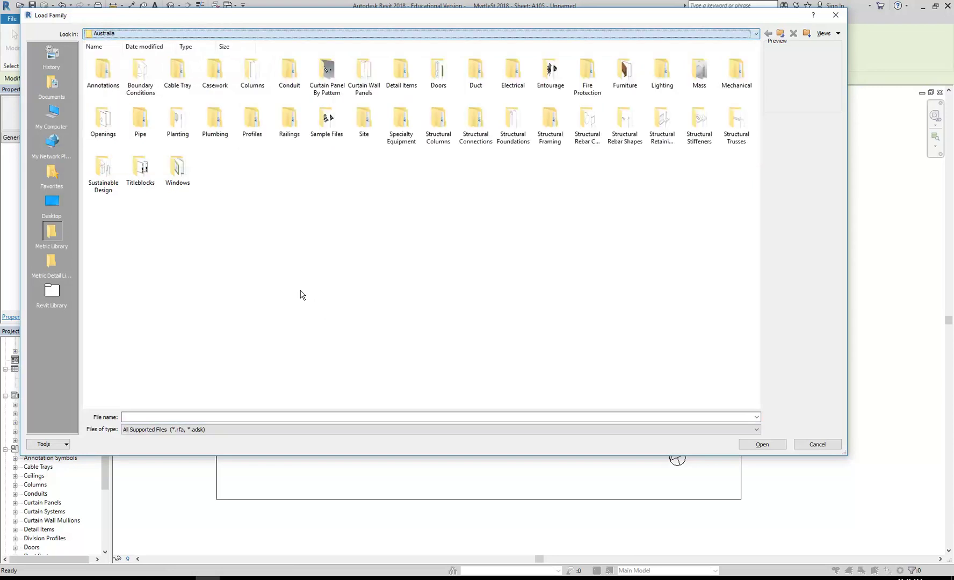
{"action": "left_click", "coordinate": [52, 149]}
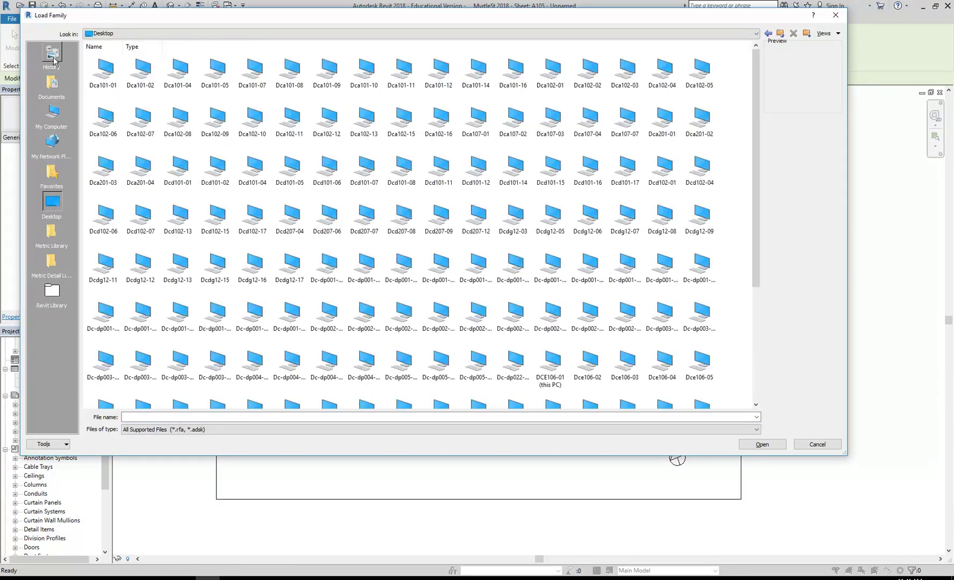
{"action": "left_click", "coordinate": [52, 202]}
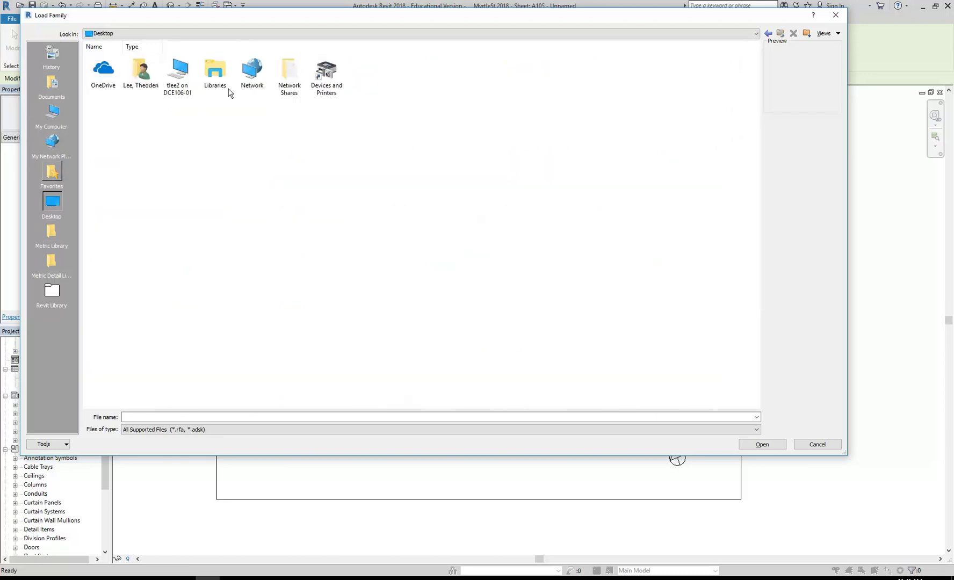
{"action": "double_click", "coordinate": [285, 78]}
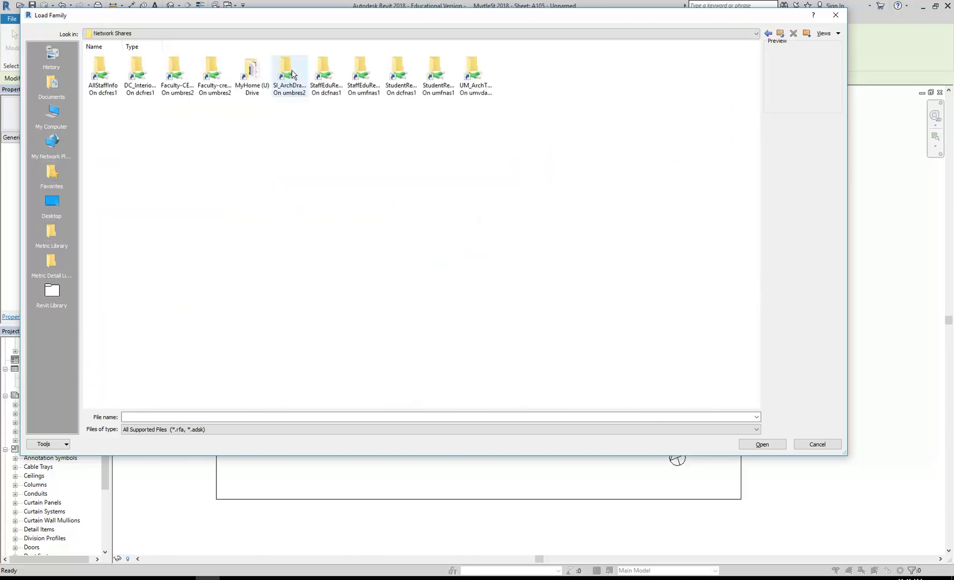
{"action": "double_click", "coordinate": [398, 75]}
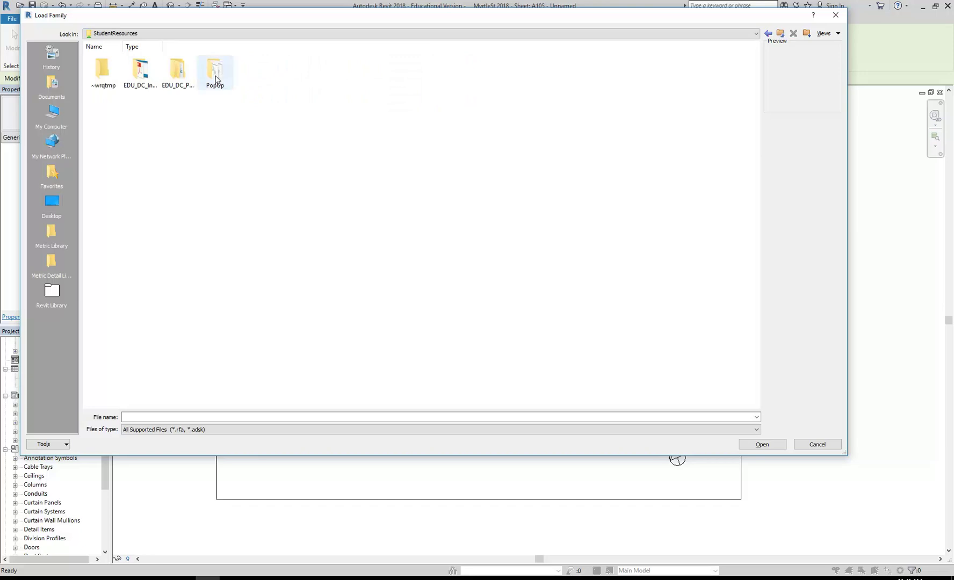
{"action": "double_click", "coordinate": [140, 71]}
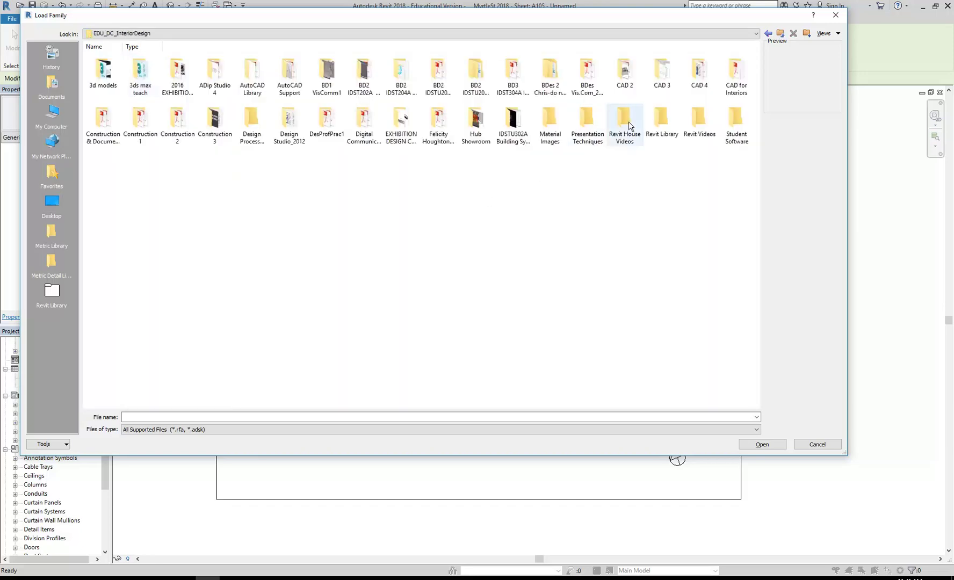
{"action": "left_click_drag", "start_coordinate": [661, 121], "coordinate": [44, 368]}
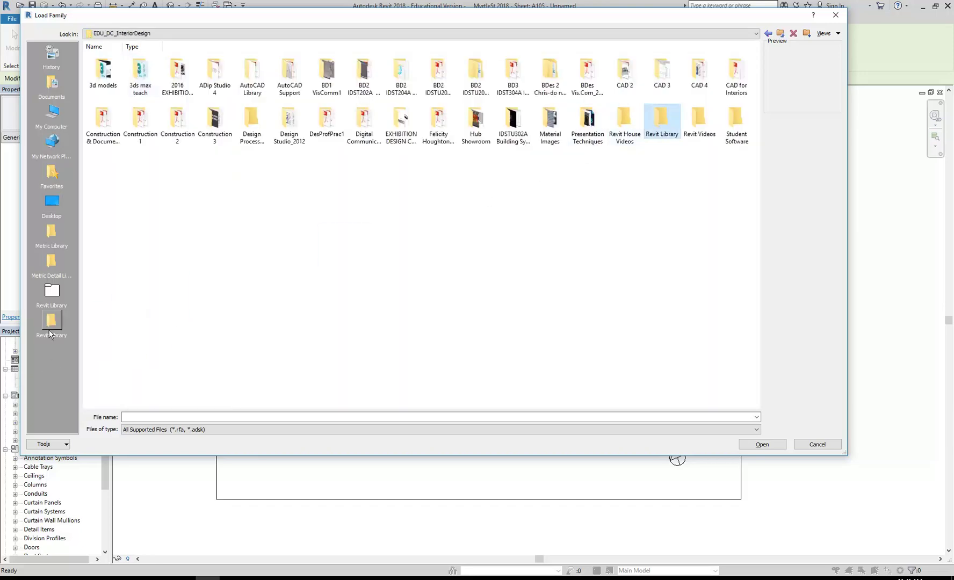
{"action": "left_click", "coordinate": [47, 321]}
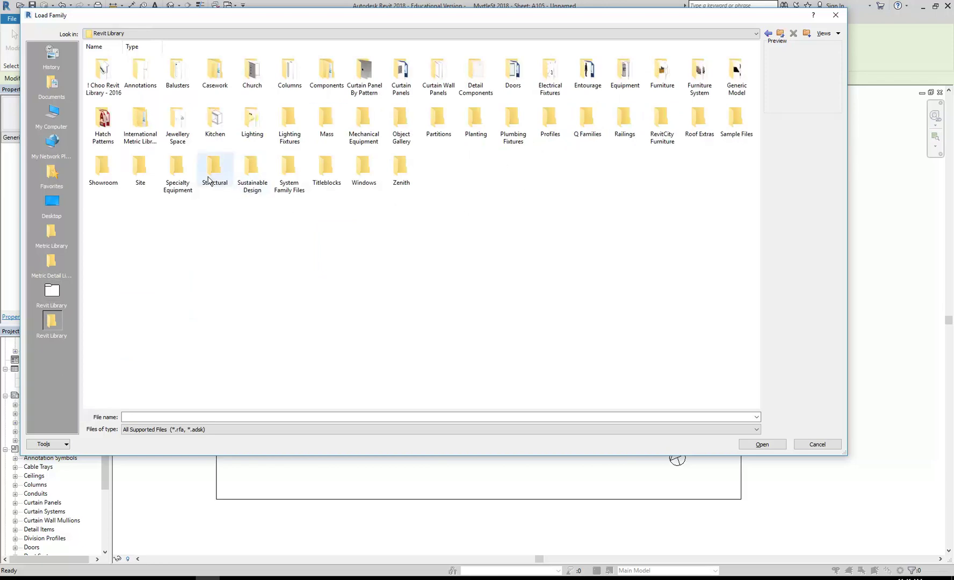
Step: Compare the north arrow designs in Annotations and load Architectural North Arrow (5)
{"action": "double_click", "coordinate": [140, 70]}
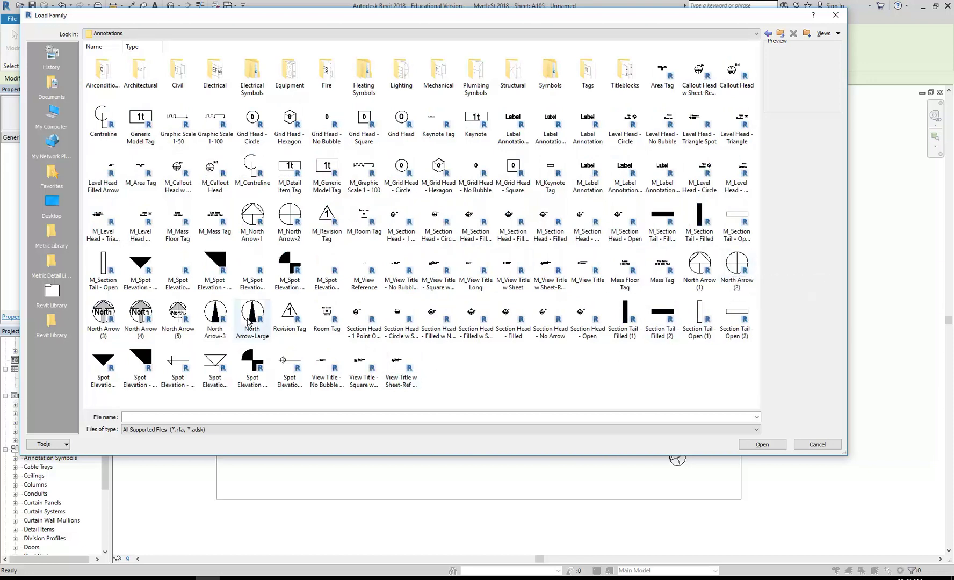
{"action": "left_click", "coordinate": [249, 321]}
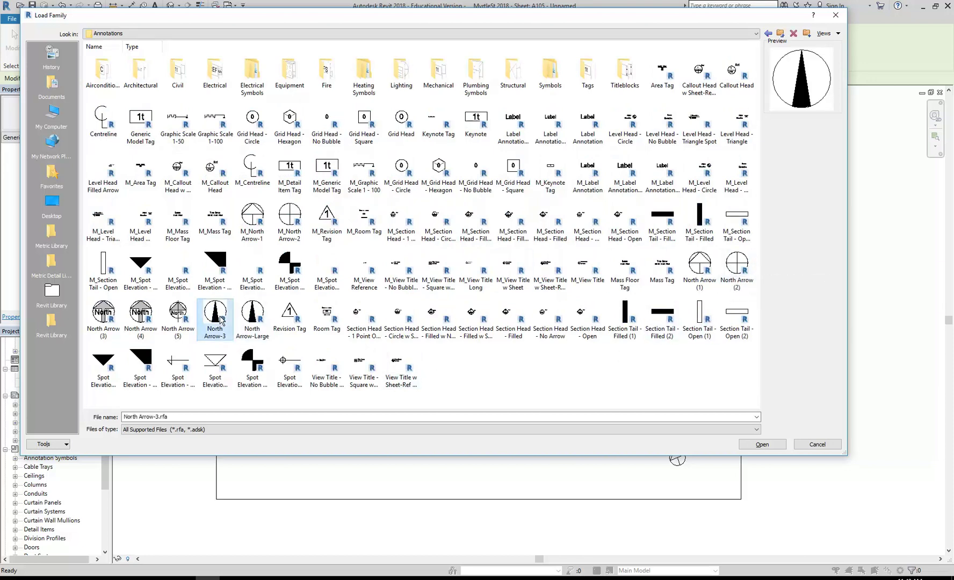
{"action": "left_click", "coordinate": [182, 317]}
{"action": "left_click", "coordinate": [137, 317]}
{"action": "left_click", "coordinate": [105, 319]}
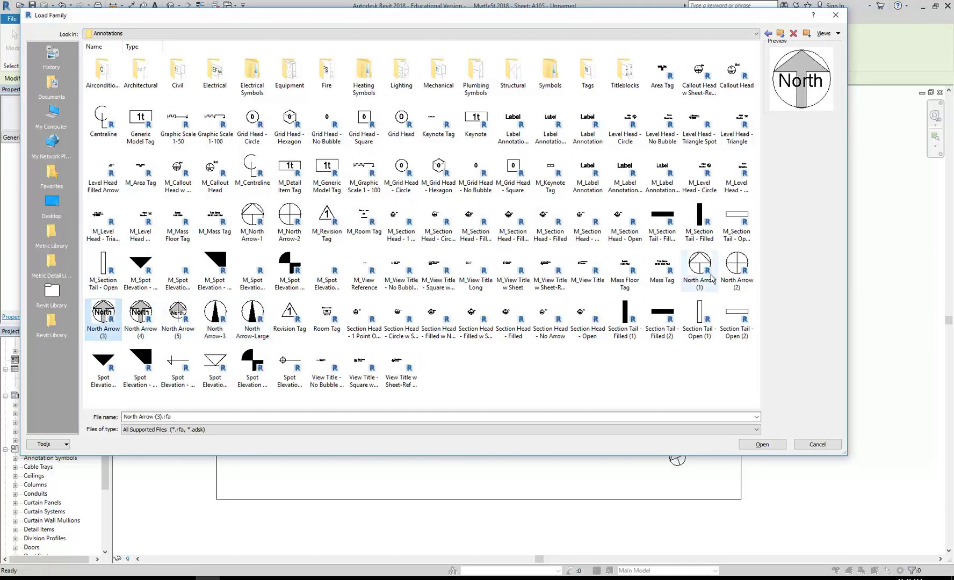
{"action": "left_click", "coordinate": [737, 274]}
{"action": "left_click", "coordinate": [700, 273]}
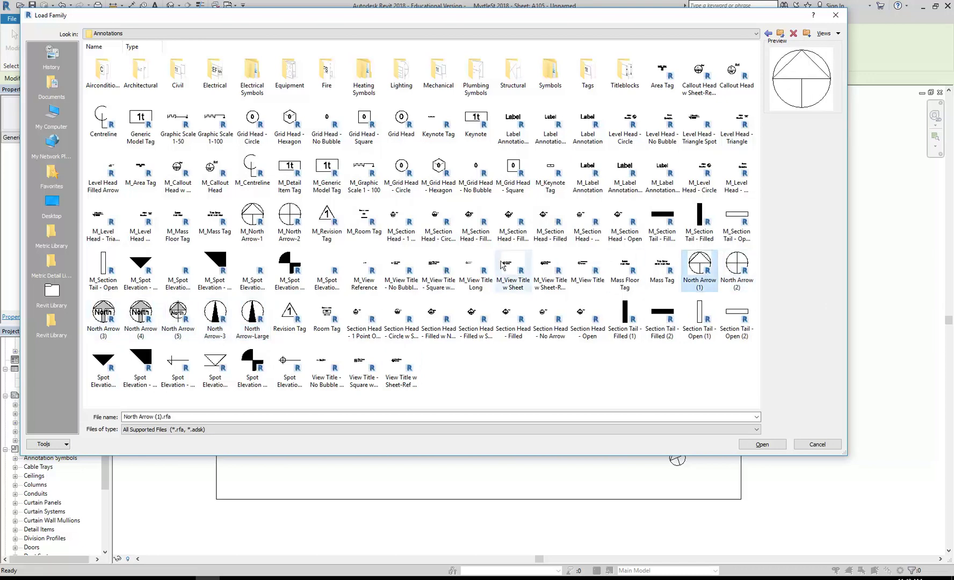
{"action": "double_click", "coordinate": [142, 76]}
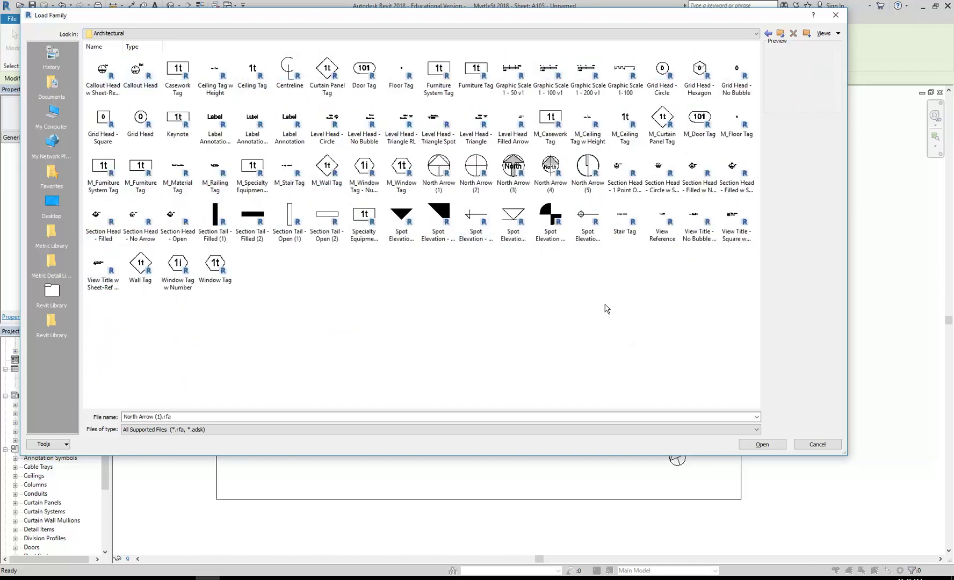
{"action": "left_click", "coordinate": [579, 166]}
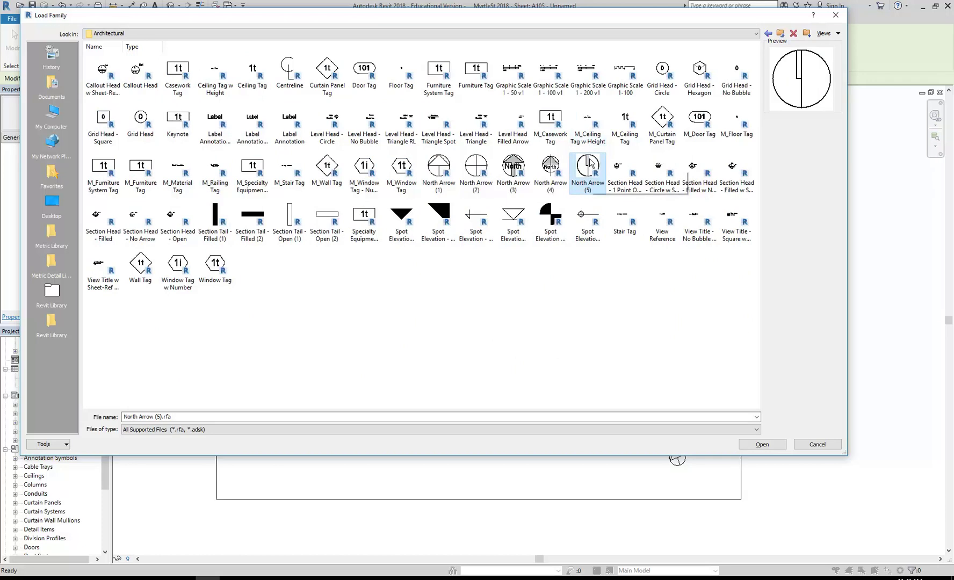
{"action": "left_click", "coordinate": [476, 165]}
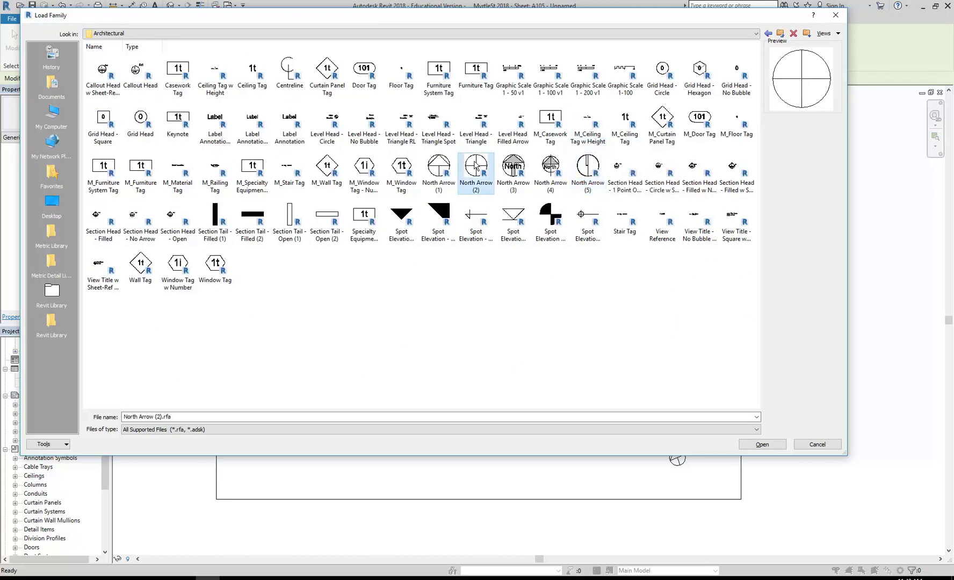
{"action": "left_click", "coordinate": [588, 167]}
{"action": "double_click", "coordinate": [588, 167]}
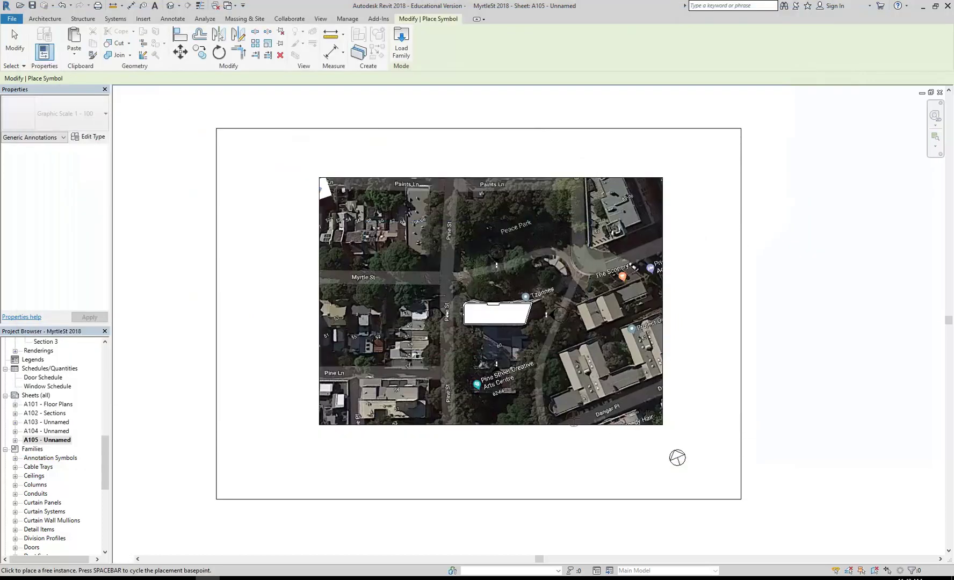
Step: Place North Arrow (5) beside the existing north arrow on sheet A105, then reopen Load Family
{"action": "scroll", "coordinate": [639, 458], "scroll_direction": "up", "scroll_amount": 4}
{"action": "left_click", "coordinate": [631, 441]}
{"action": "right_click", "coordinate": [457, 402]}
{"action": "left_click", "coordinate": [484, 409]}
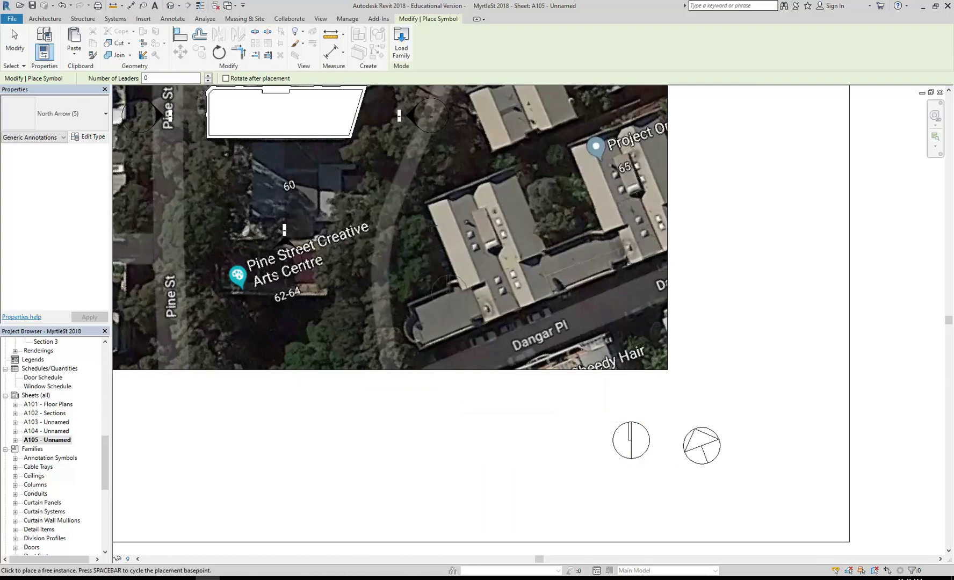
{"action": "left_click", "coordinate": [400, 44]}
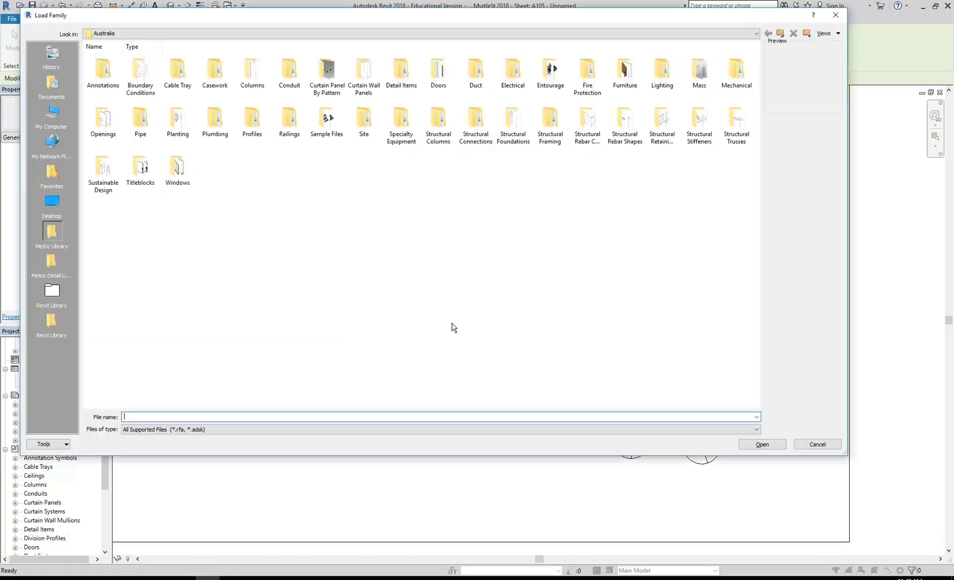
Step: In Revit Library > Annotations > Architectural, compare graphic scales and load Graphic Scale 1 - 200 v1
{"action": "left_click", "coordinate": [52, 333]}
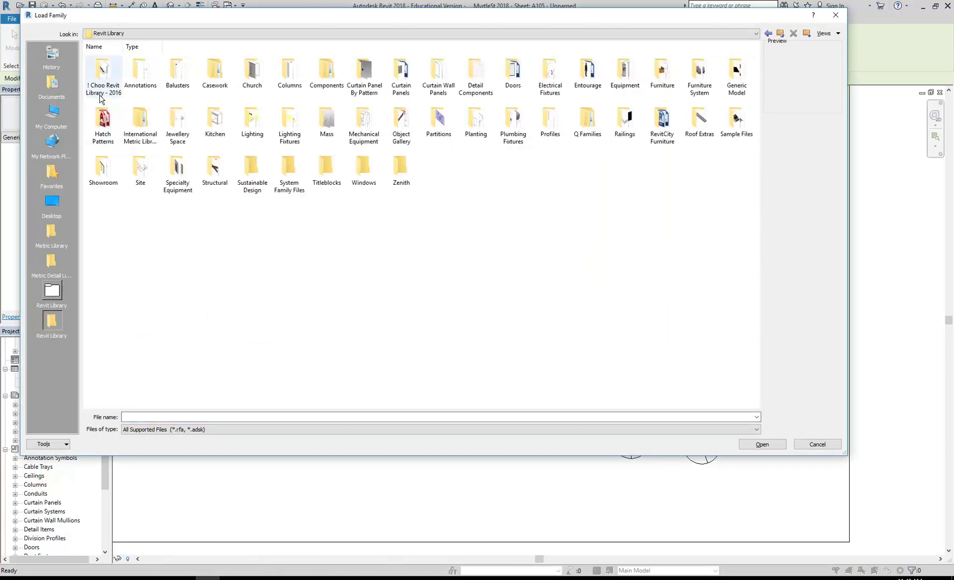
{"action": "double_click", "coordinate": [139, 80]}
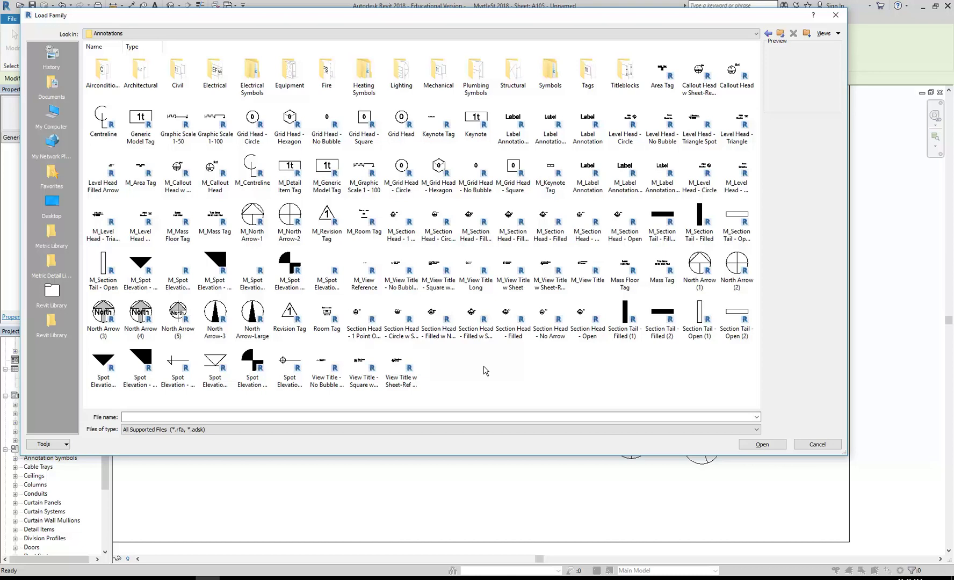
{"action": "double_click", "coordinate": [142, 75]}
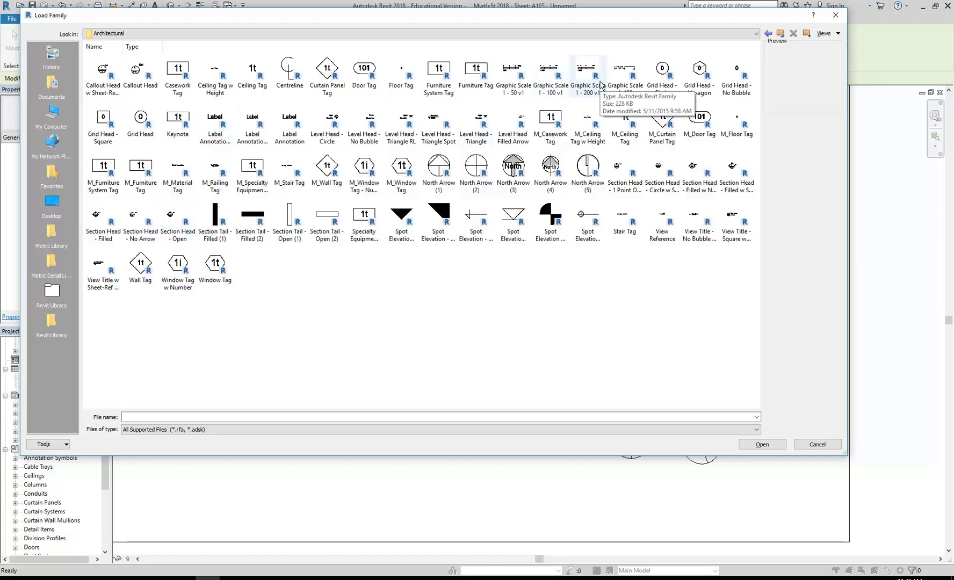
{"action": "left_click", "coordinate": [589, 75]}
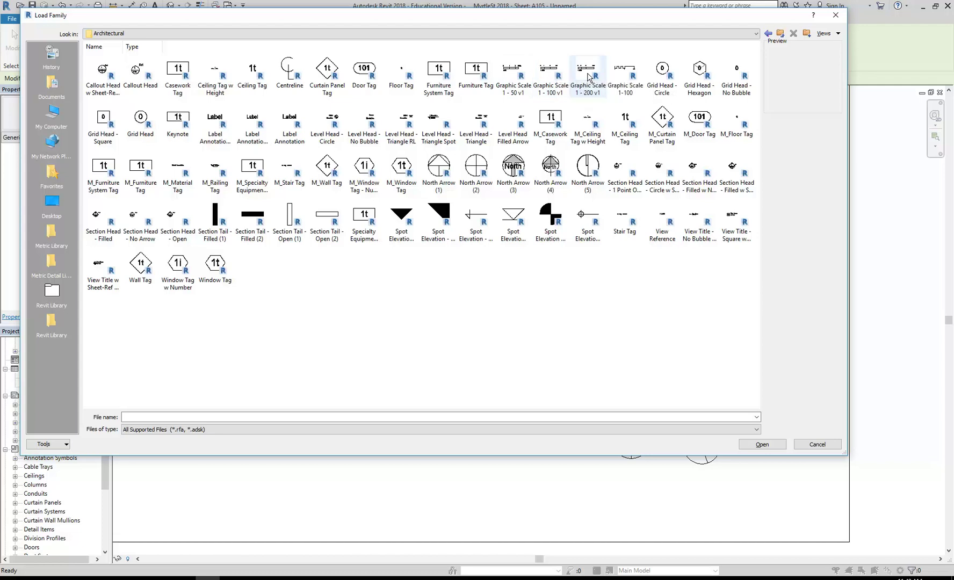
{"action": "left_click", "coordinate": [624, 75]}
{"action": "left_click", "coordinate": [585, 78]}
{"action": "left_click", "coordinate": [550, 75]}
{"action": "left_click", "coordinate": [514, 75]}
{"action": "left_click", "coordinate": [573, 80]}
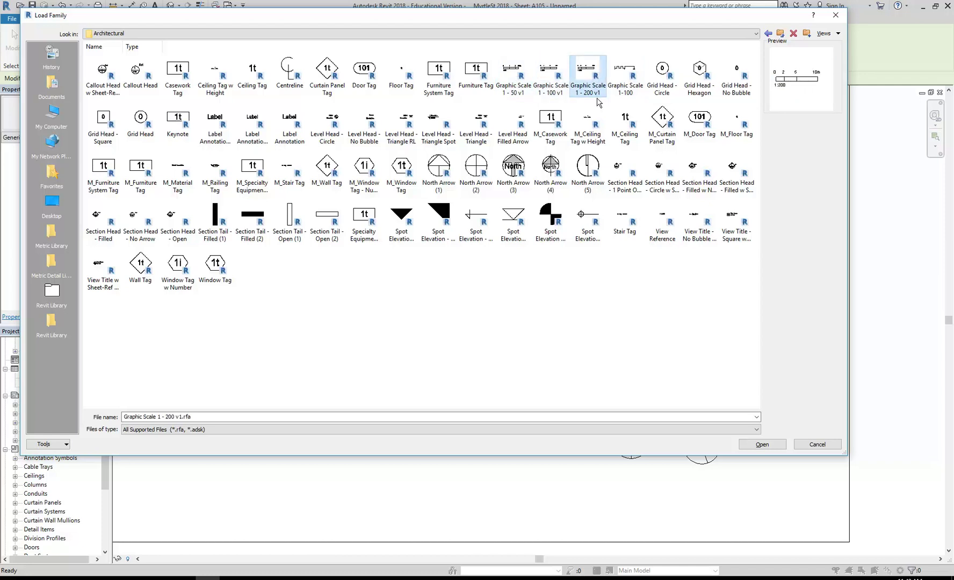
{"action": "left_click", "coordinate": [514, 78]}
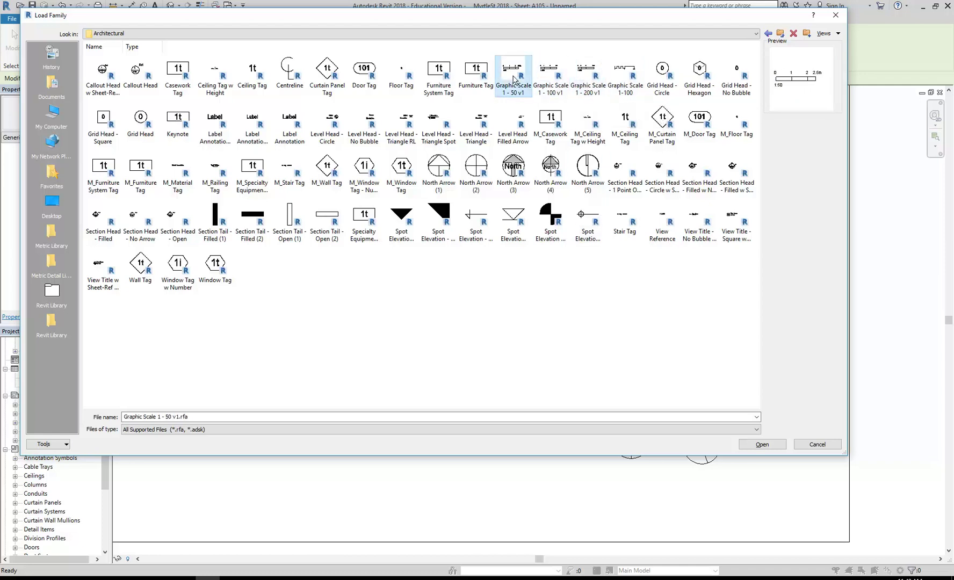
{"action": "double_click", "coordinate": [586, 76]}
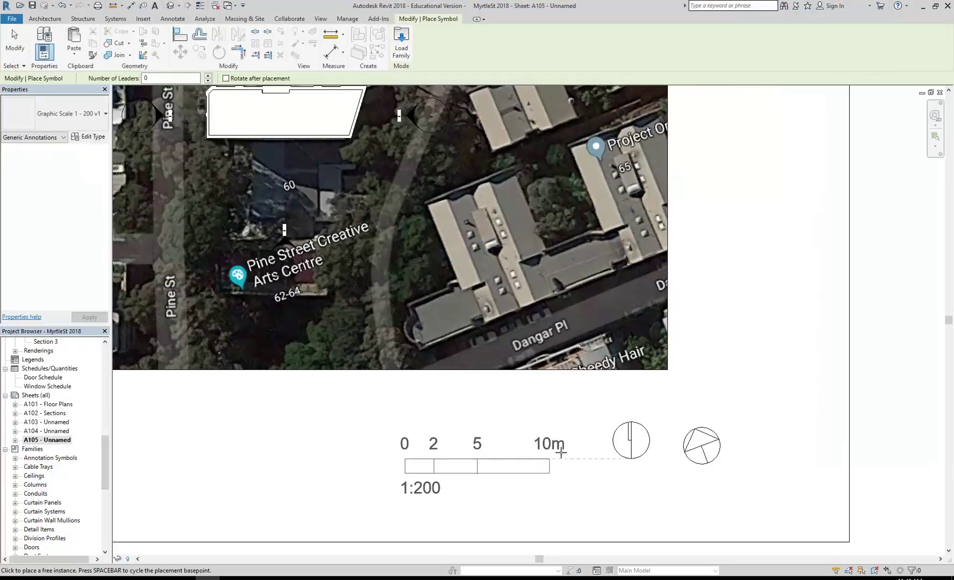
Step: Place the Graphic Scale 1 - 200 v1 bar below the aerial image on sheet A105
{"action": "left_click", "coordinate": [280, 448]}
{"action": "right_click", "coordinate": [353, 285]}
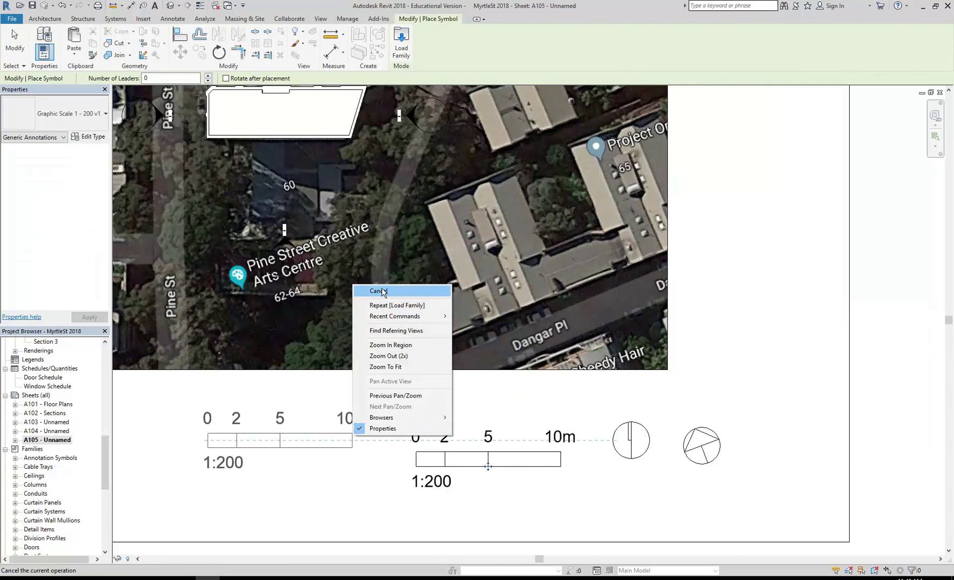
{"action": "left_click", "coordinate": [381, 290]}
{"action": "scroll", "coordinate": [376, 393], "scroll_direction": "down", "scroll_amount": 2}
{"action": "middle_click_drag", "start_coordinate": [376, 393], "coordinate": [446, 406]}
{"action": "scroll", "coordinate": [384, 376], "scroll_direction": "up", "scroll_amount": 1}
Step: Delete the placed graphic scale, recentre the sheet and scroll the Project Browser to Floor Plans
{"action": "left_click", "coordinate": [370, 298]}
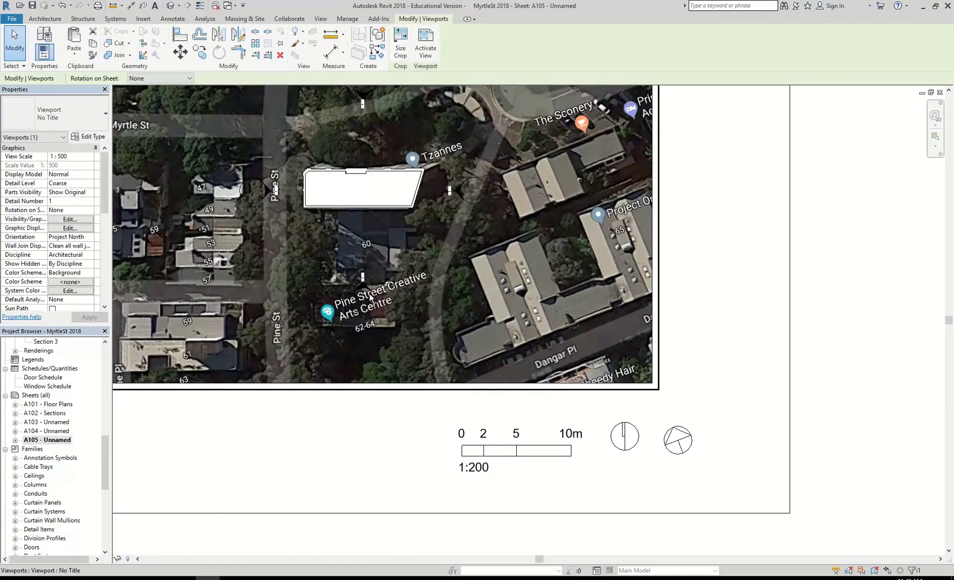
{"action": "left_click", "coordinate": [511, 467]}
{"action": "scroll", "coordinate": [513, 491], "scroll_direction": "up", "scroll_amount": 5}
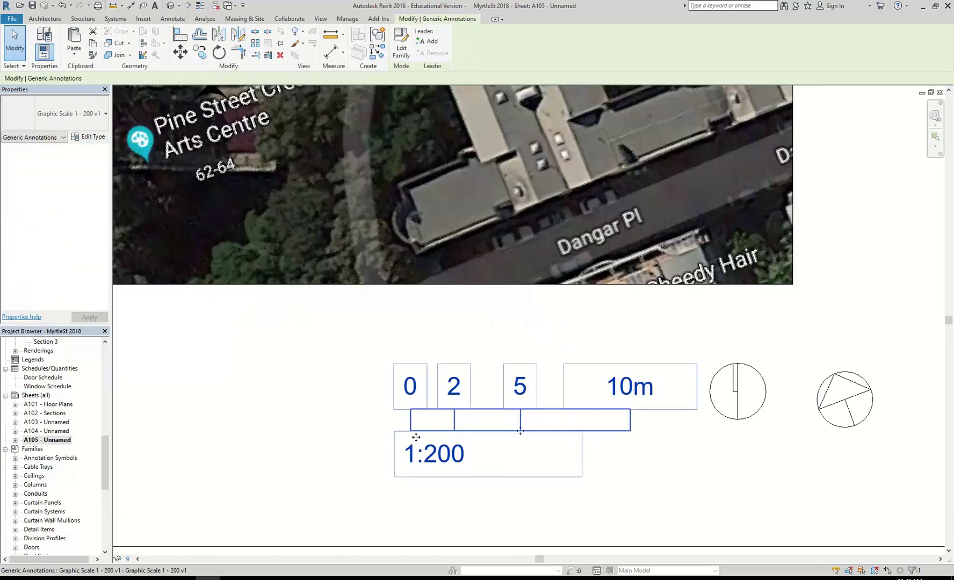
{"action": "key", "text": "Delete"}
{"action": "scroll", "coordinate": [418, 441], "scroll_direction": "down", "scroll_amount": 2}
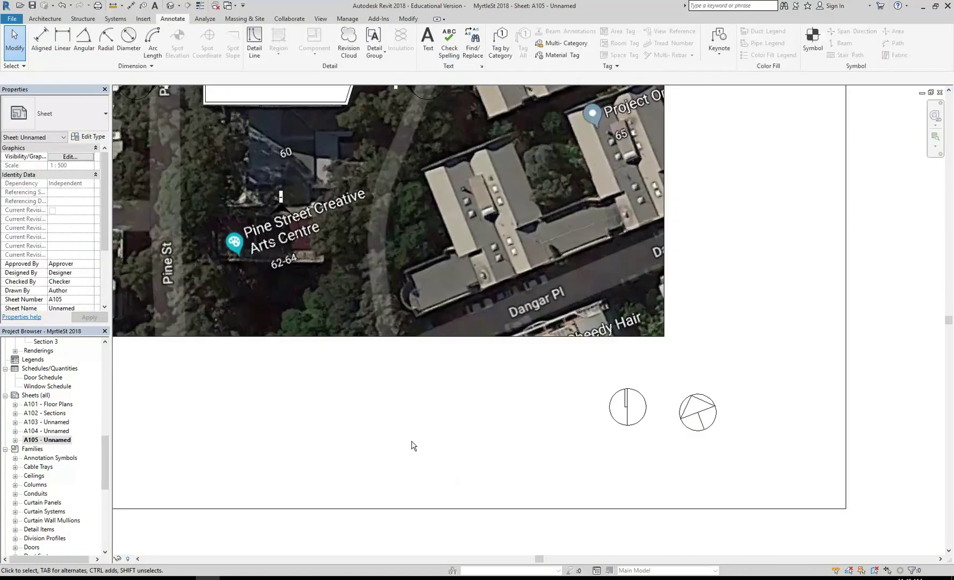
{"action": "scroll", "coordinate": [418, 441], "scroll_direction": "down", "scroll_amount": 3}
{"action": "mouse_move", "coordinate": [465, 476]}
{"action": "middle_mouse_down"}
{"action": "mouse_move", "coordinate": [490, 488]}
{"action": "mouse_move", "coordinate": [460, 479]}
{"action": "middle_mouse_up"}
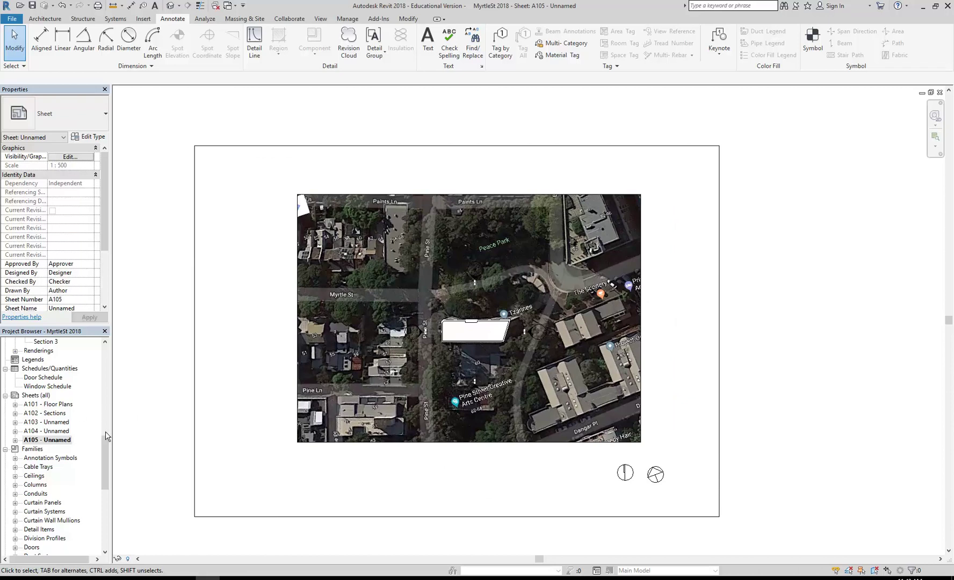
{"action": "left_click_drag", "start_coordinate": [106, 453], "coordinate": [109, 365]}
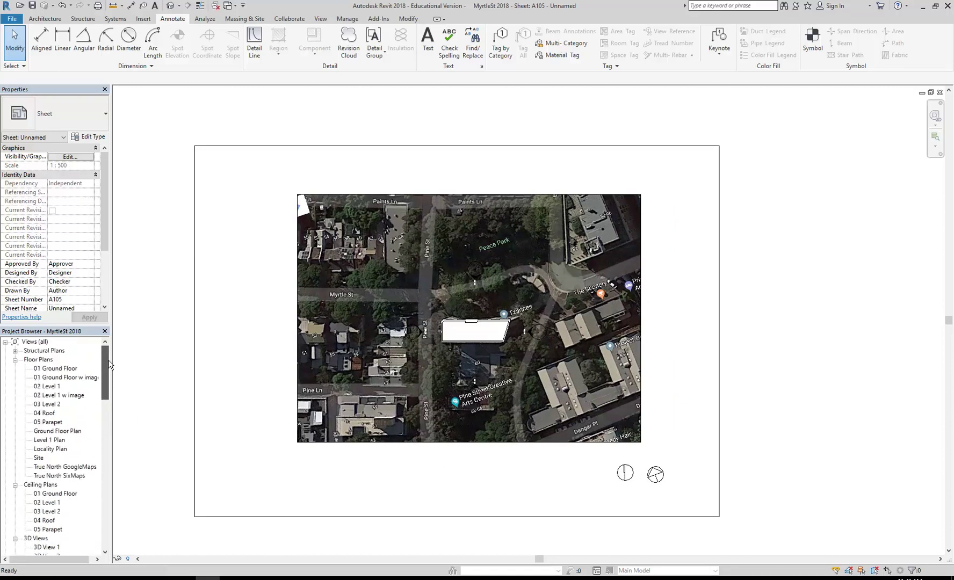
Step: Open the 01 Ground Floor plan and recentre it in the view
{"action": "double_click", "coordinate": [56, 368]}
{"action": "middle_click_drag", "start_coordinate": [340, 211], "coordinate": [352, 215]}
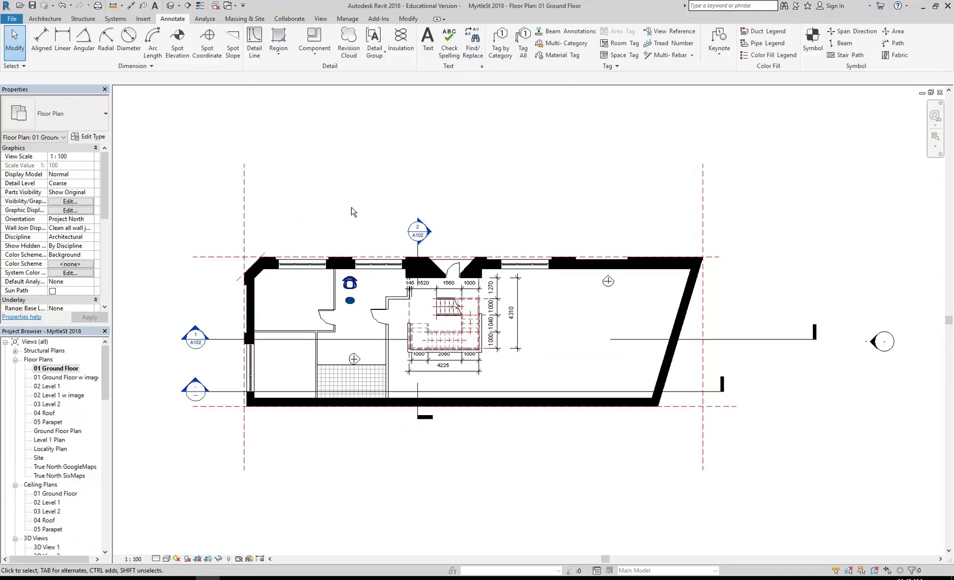
{"action": "left_click", "coordinate": [315, 54]}
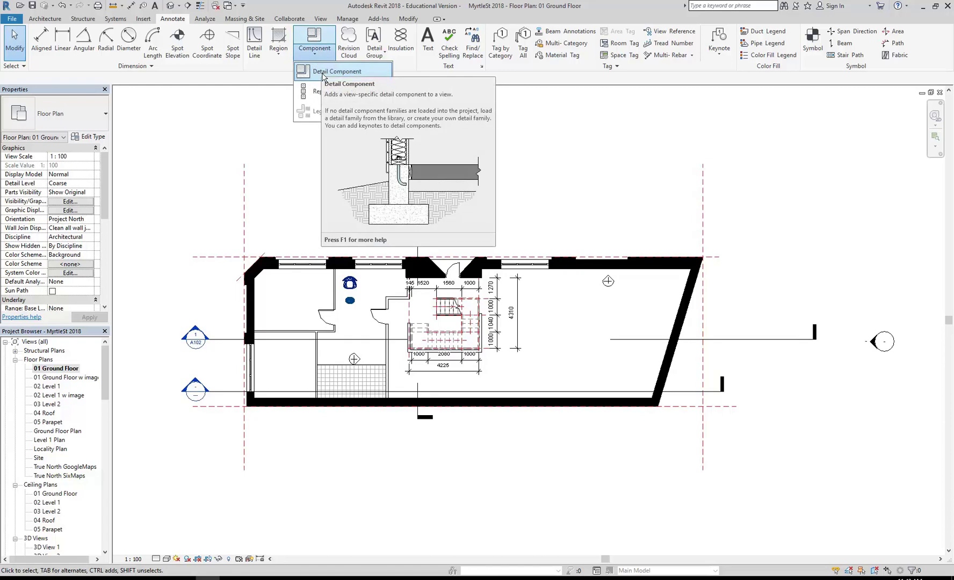
{"action": "scroll", "coordinate": [326, 191], "scroll_direction": "down", "scroll_amount": 1}
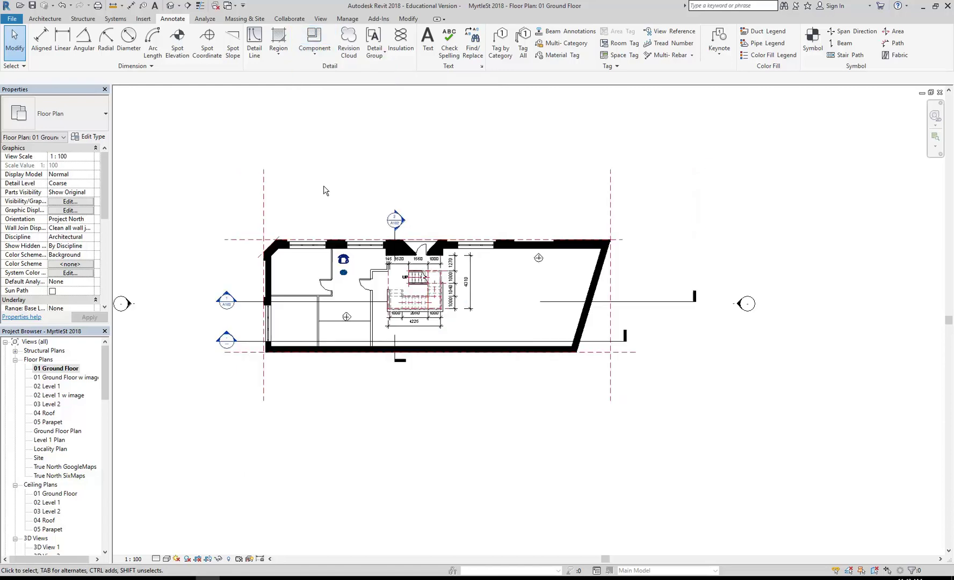
{"action": "mouse_move", "coordinate": [317, 202]}
{"action": "middle_mouse_down"}
{"action": "mouse_move", "coordinate": [335, 216]}
{"action": "mouse_move", "coordinate": [337, 239]}
{"action": "mouse_move", "coordinate": [317, 234]}
{"action": "middle_mouse_up"}
{"action": "scroll", "coordinate": [336, 238], "scroll_direction": "up", "scroll_amount": 1}
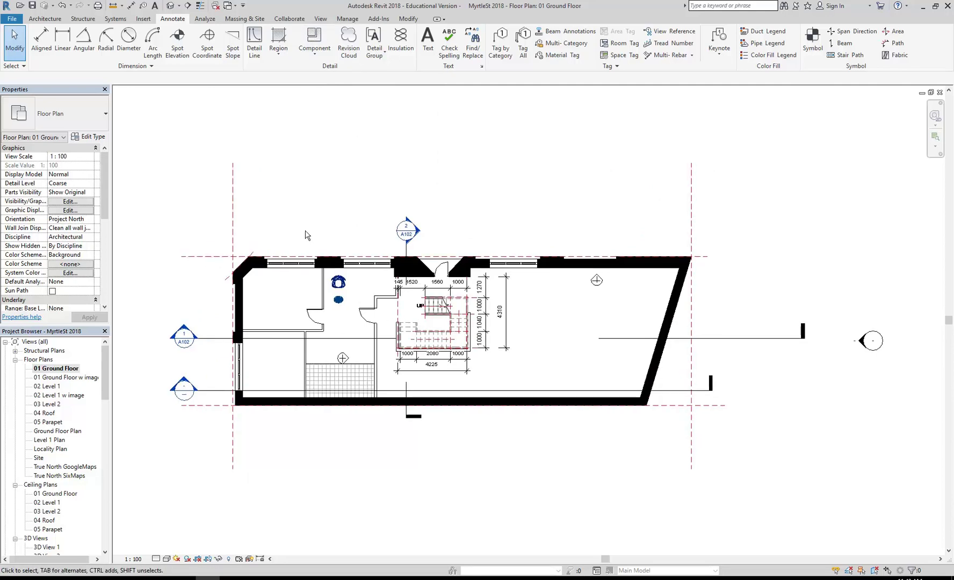
Step: Start Place a Component from the Architecture tab's Component menu
{"action": "left_click", "coordinate": [45, 18]}
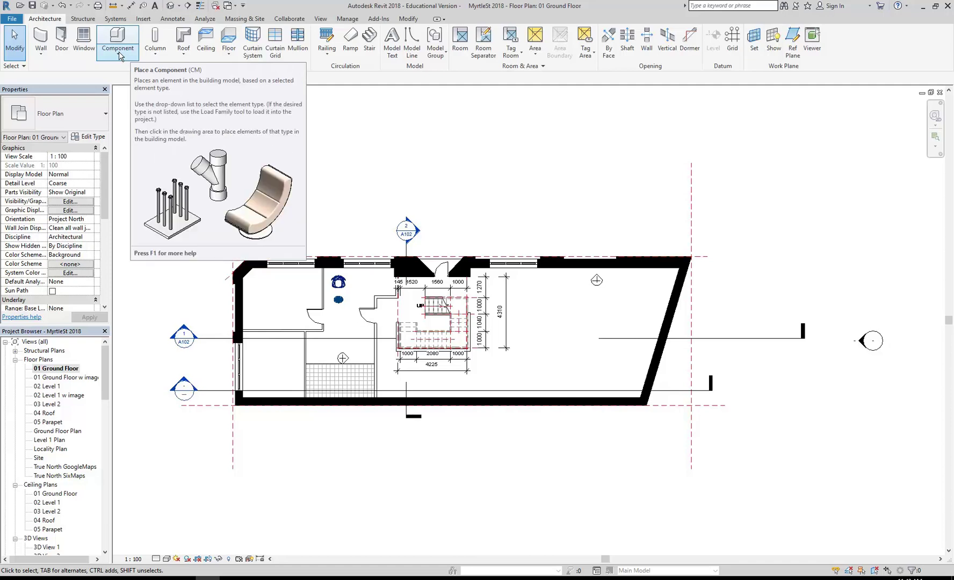
{"action": "left_click", "coordinate": [112, 55]}
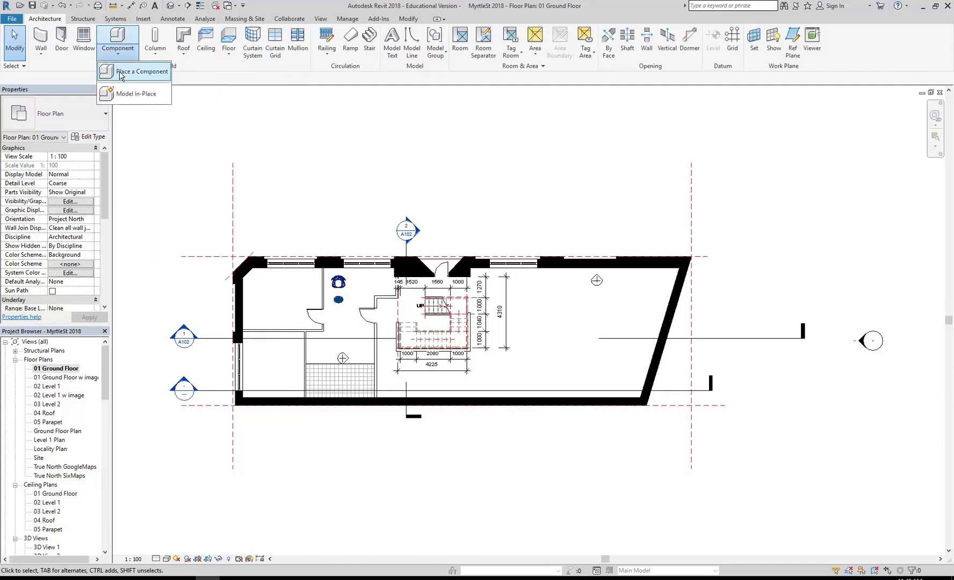
{"action": "scroll", "coordinate": [296, 190], "scroll_direction": "down", "scroll_amount": 2}
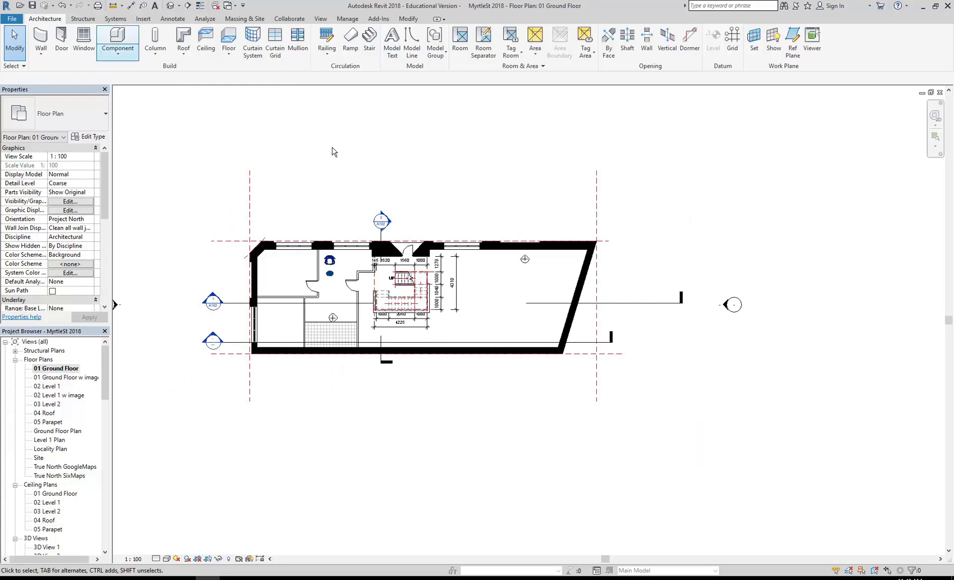
{"action": "left_click", "coordinate": [115, 35]}
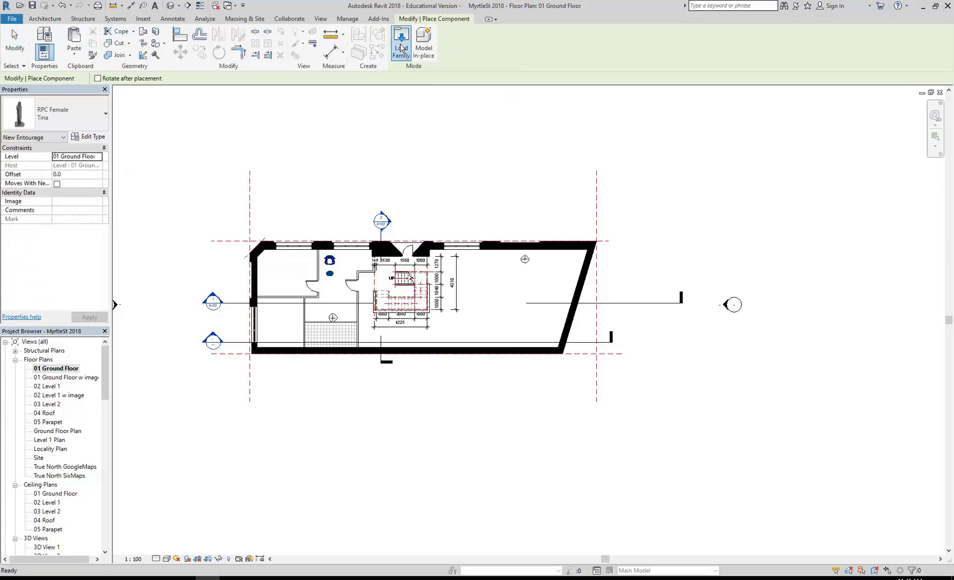
Step: Browse to the Revit Library's Furniture folder, previewing the Chair - Egg families
{"action": "left_click", "coordinate": [402, 45]}
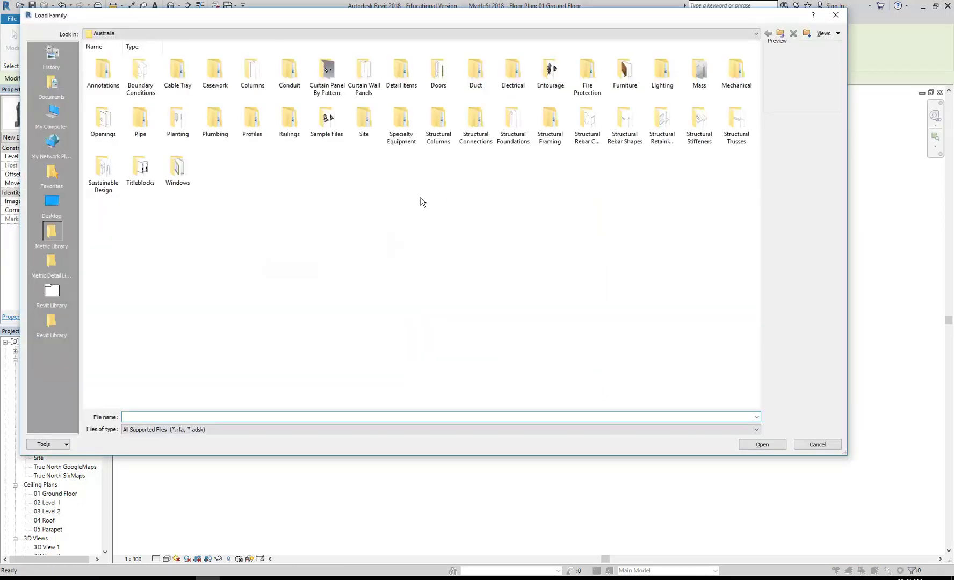
{"action": "left_click", "coordinate": [53, 324]}
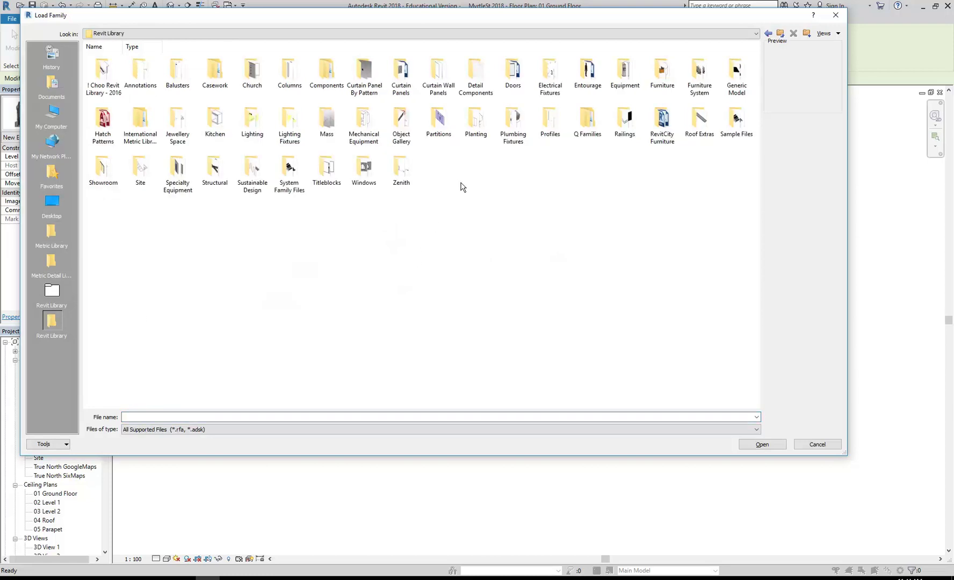
{"action": "double_click", "coordinate": [663, 71]}
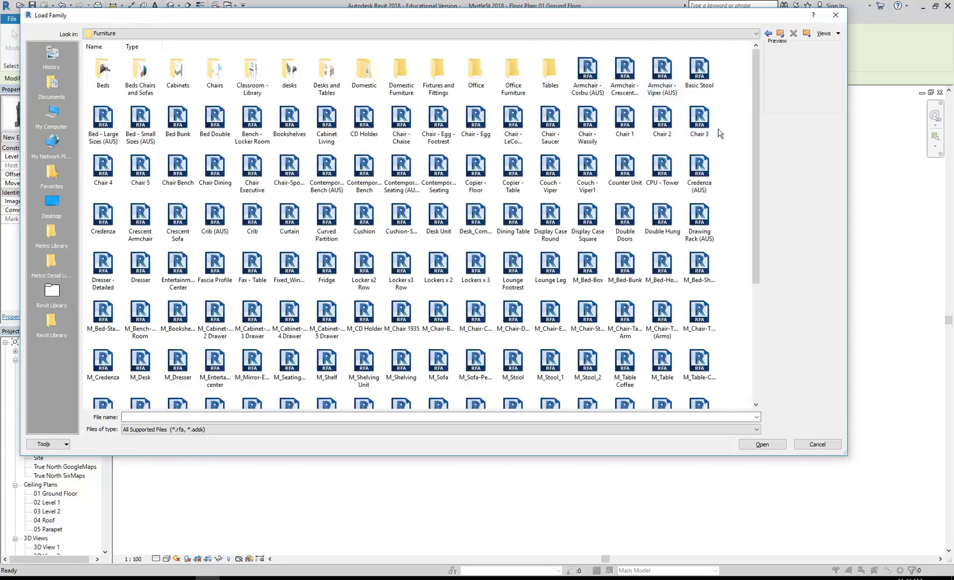
{"action": "left_click", "coordinate": [477, 119]}
{"action": "left_click", "coordinate": [450, 125]}
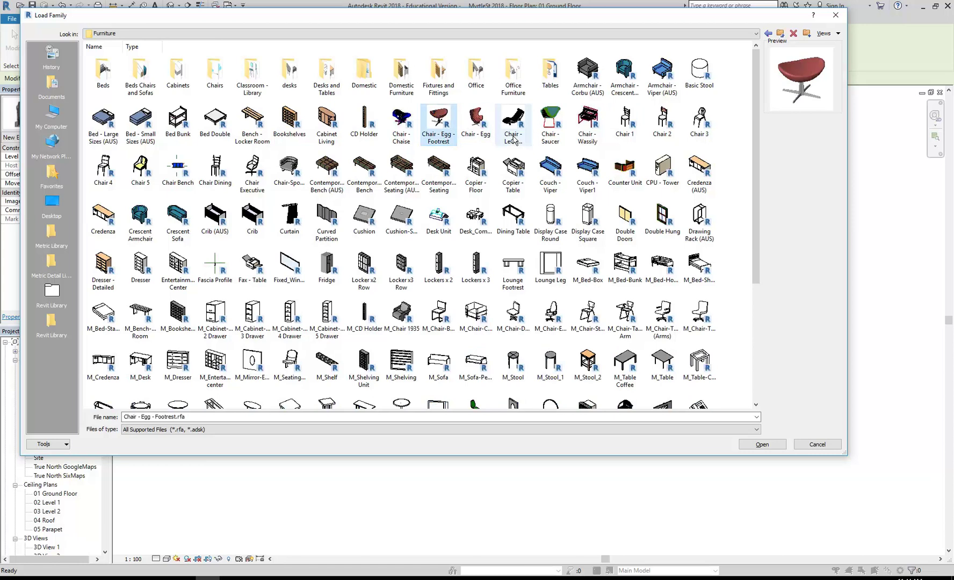
{"action": "left_click", "coordinate": [741, 140]}
{"action": "scroll", "coordinate": [730, 141], "scroll_direction": "down", "scroll_amount": 5}
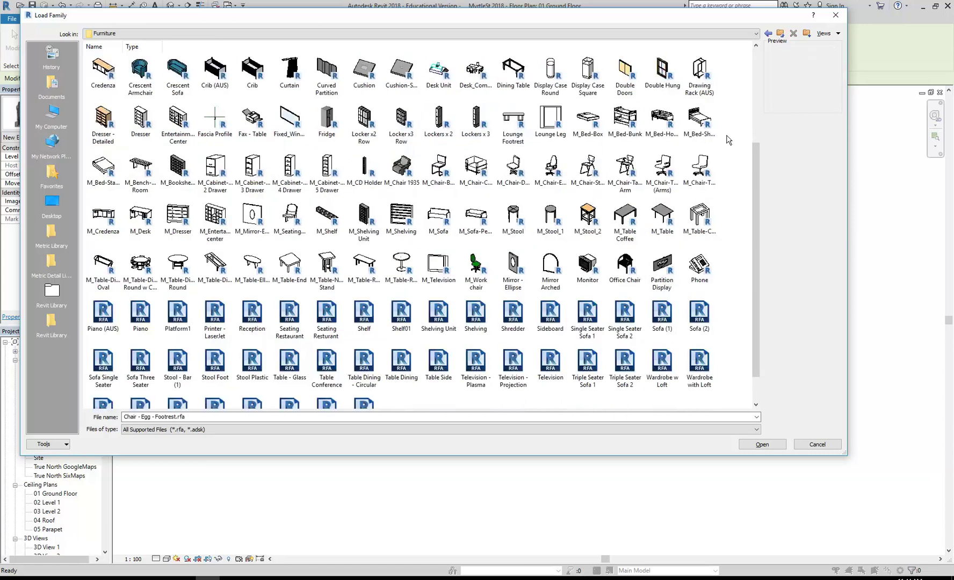
{"action": "scroll", "coordinate": [382, 218], "scroll_direction": "up", "scroll_amount": 5}
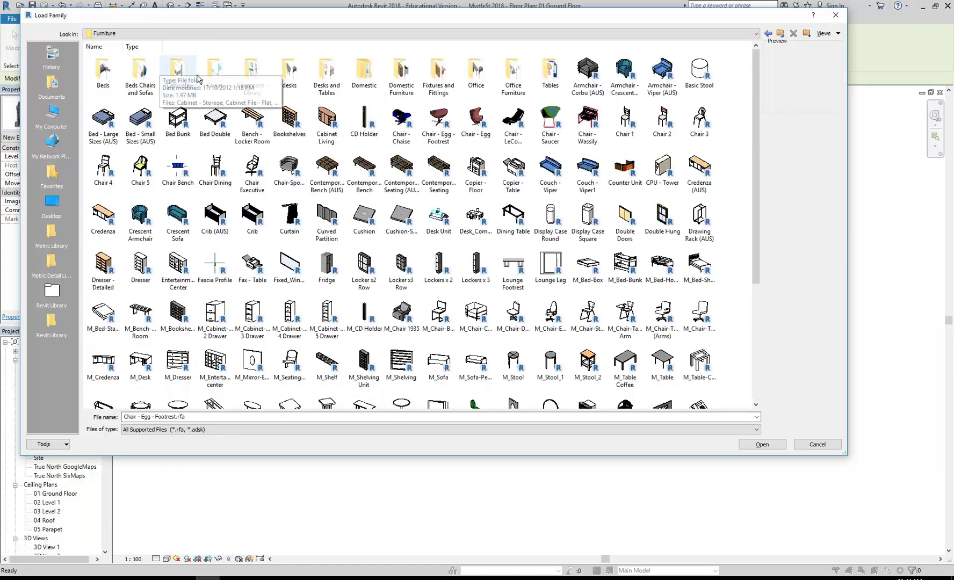
Step: Compare families in the Chairs folder and load Chair - Chaise.rfa
{"action": "double_click", "coordinate": [214, 70]}
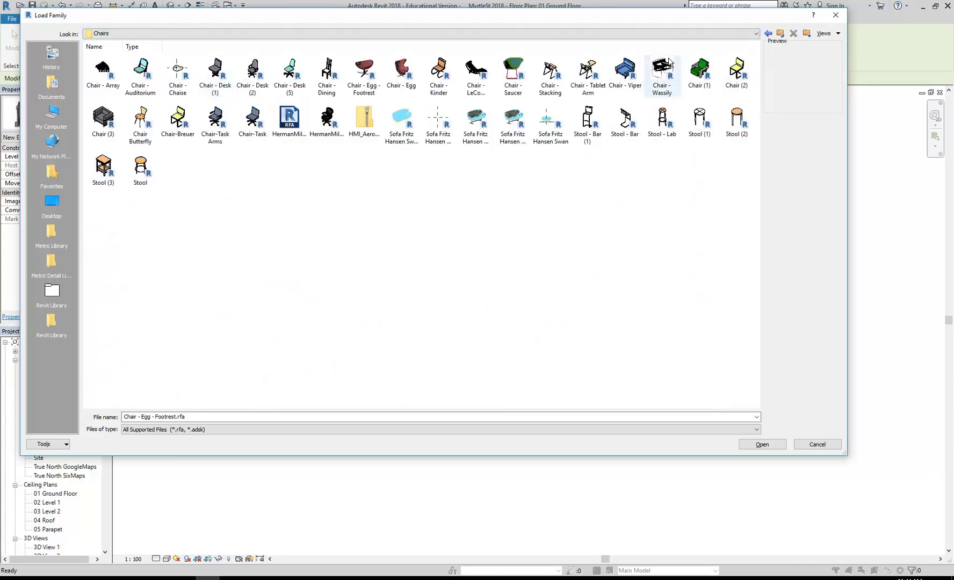
{"action": "left_click", "coordinate": [667, 74]}
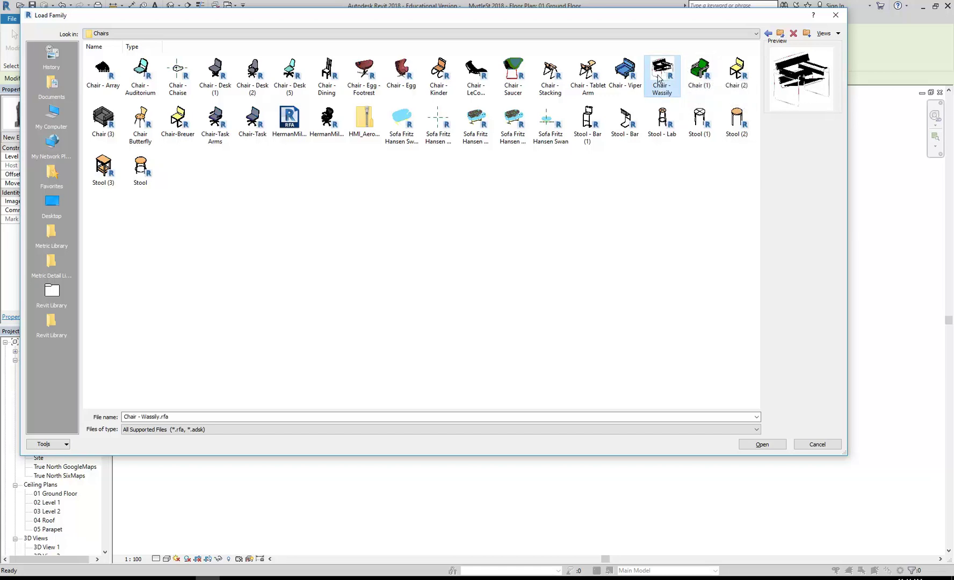
{"action": "left_click", "coordinate": [365, 73]}
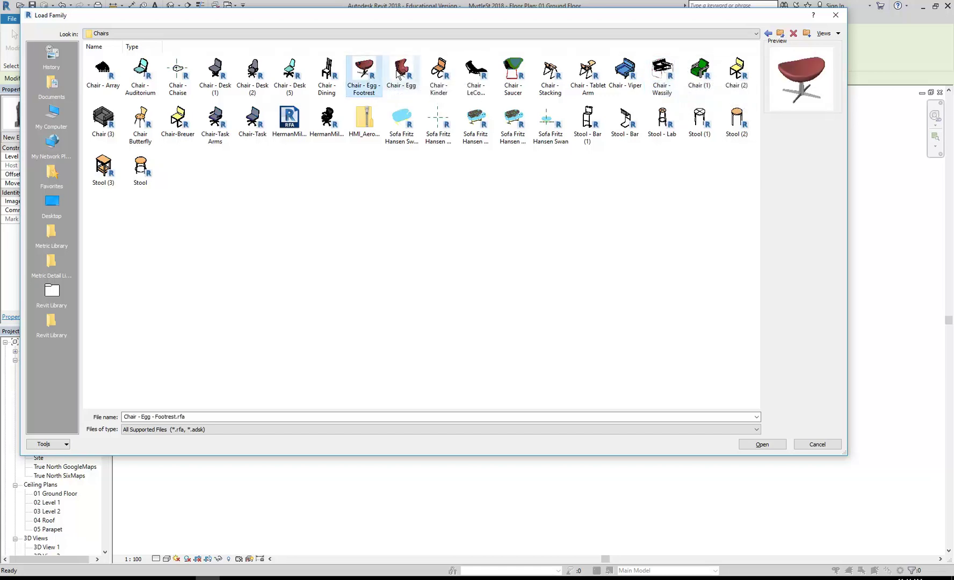
{"action": "left_click", "coordinate": [442, 76]}
{"action": "left_click", "coordinate": [516, 72]}
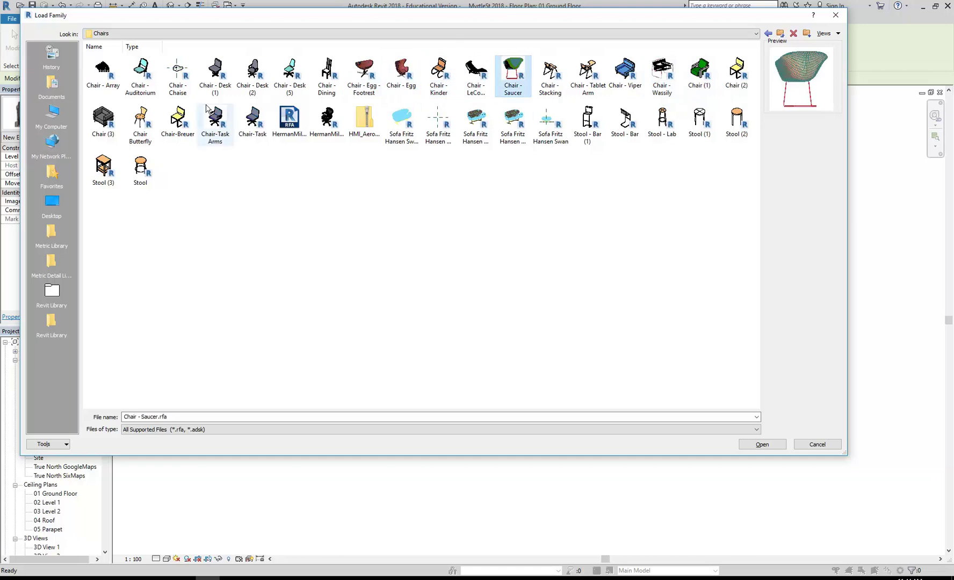
{"action": "left_click", "coordinate": [579, 187]}
{"action": "left_click", "coordinate": [403, 122]}
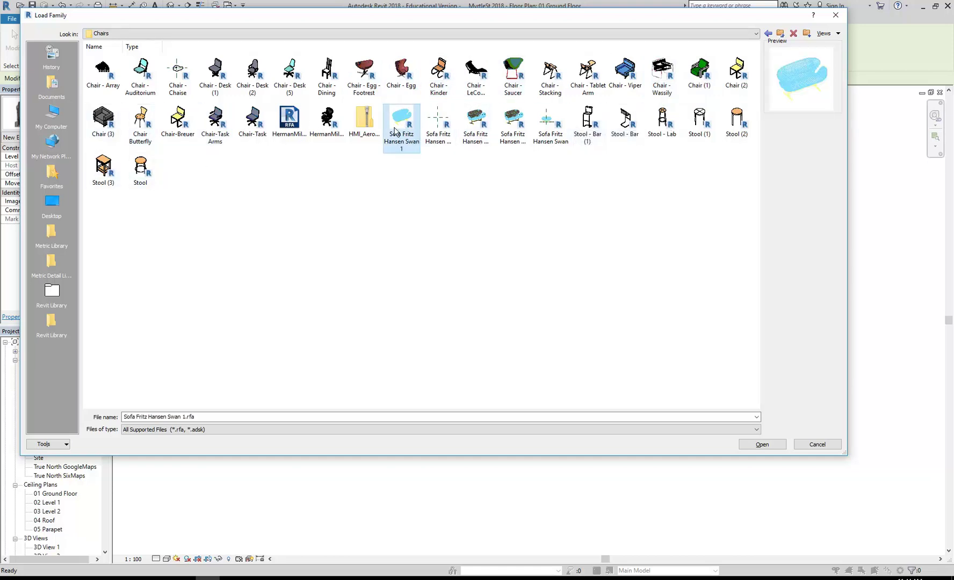
{"action": "left_click", "coordinate": [332, 125]}
{"action": "left_click", "coordinate": [430, 123]}
{"action": "left_click", "coordinate": [409, 122]}
{"action": "left_click", "coordinate": [177, 70]}
{"action": "double_click", "coordinate": [177, 73]}
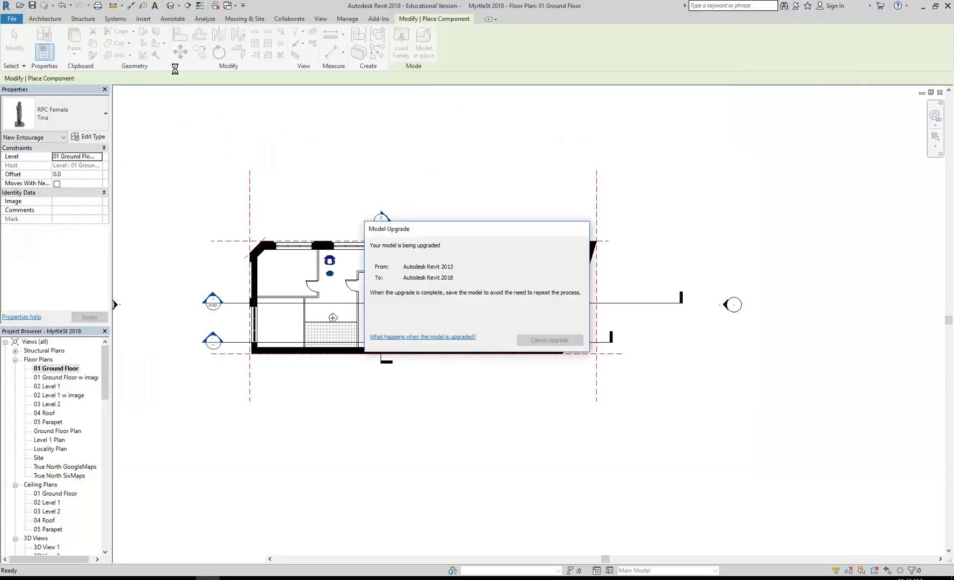
Step: Place the chaise in the ground floor room and end component placement
{"action": "scroll", "coordinate": [479, 262], "scroll_direction": "up", "scroll_amount": 4}
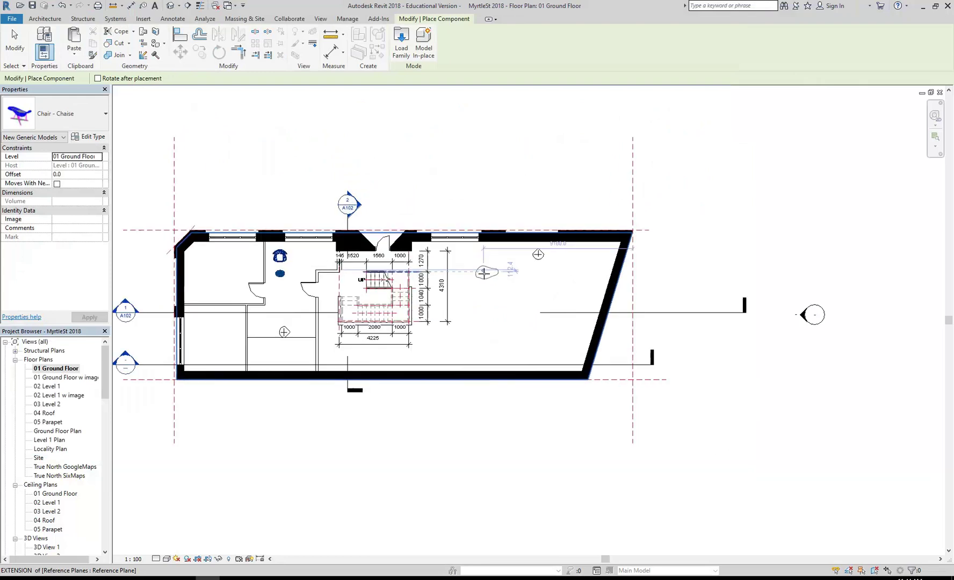
{"action": "left_click", "coordinate": [479, 262]}
{"action": "right_click", "coordinate": [435, 149]}
{"action": "left_click", "coordinate": [454, 157]}
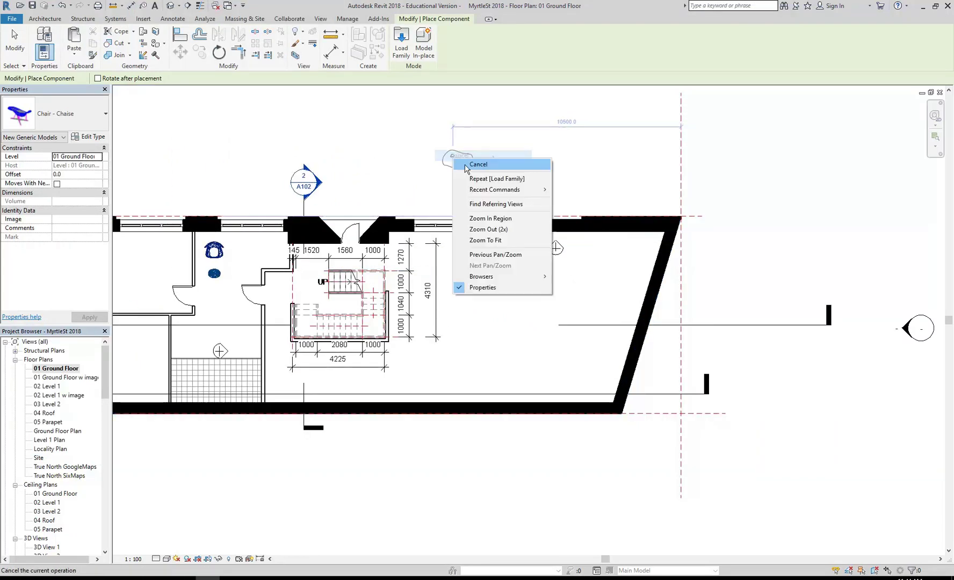
{"action": "right_click", "coordinate": [454, 160]}
{"action": "left_click", "coordinate": [464, 167]}
{"action": "scroll", "coordinate": [464, 167], "scroll_direction": "down", "scroll_amount": 1}
{"action": "middle_click_drag", "start_coordinate": [463, 170], "coordinate": [381, 182]}
Step: Create a camera view from near the bottom wall aimed toward the upper left
{"action": "left_click", "coordinate": [179, 5]}
{"action": "left_click", "coordinate": [179, 31]}
{"action": "left_click", "coordinate": [491, 370]}
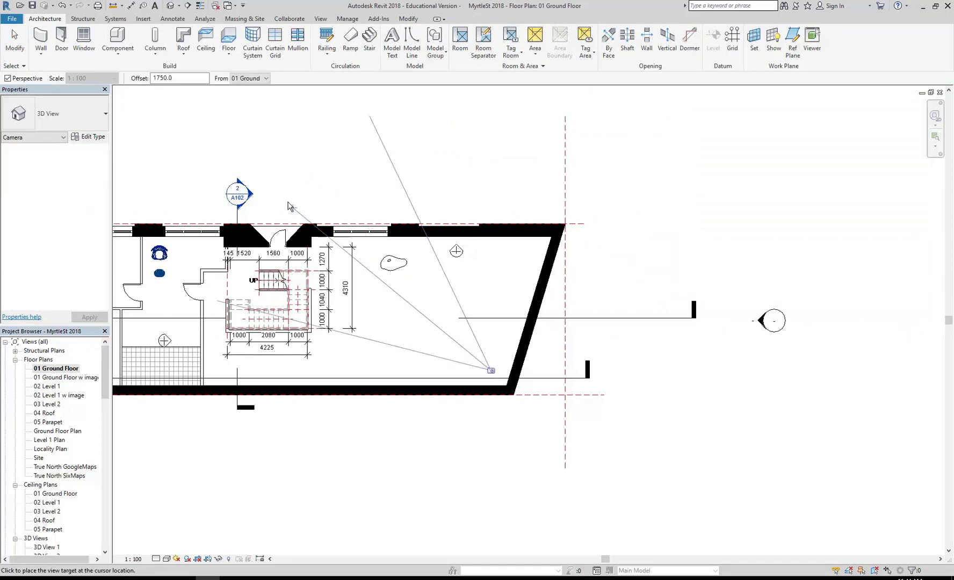
{"action": "left_click", "coordinate": [225, 135]}
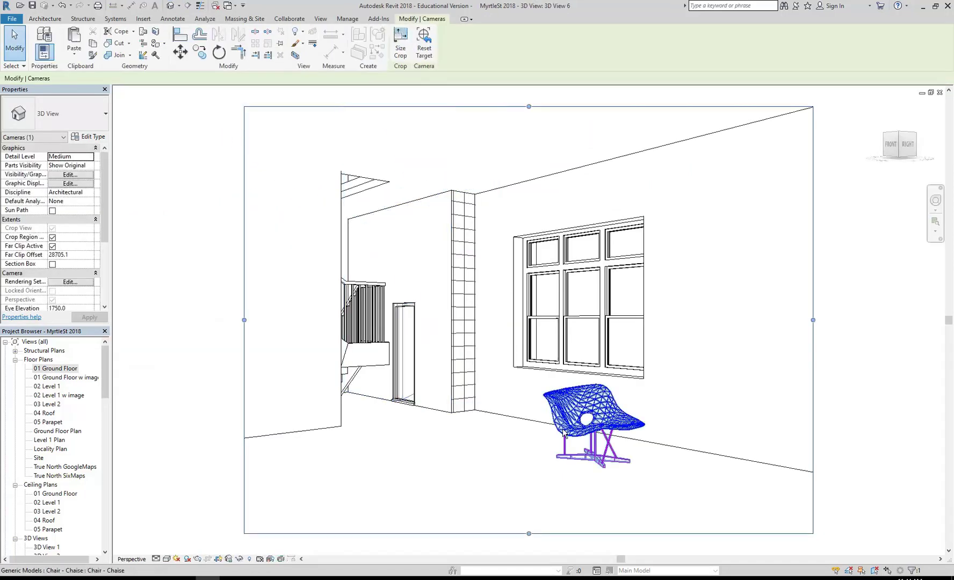
{"action": "left_click", "coordinate": [544, 470]}
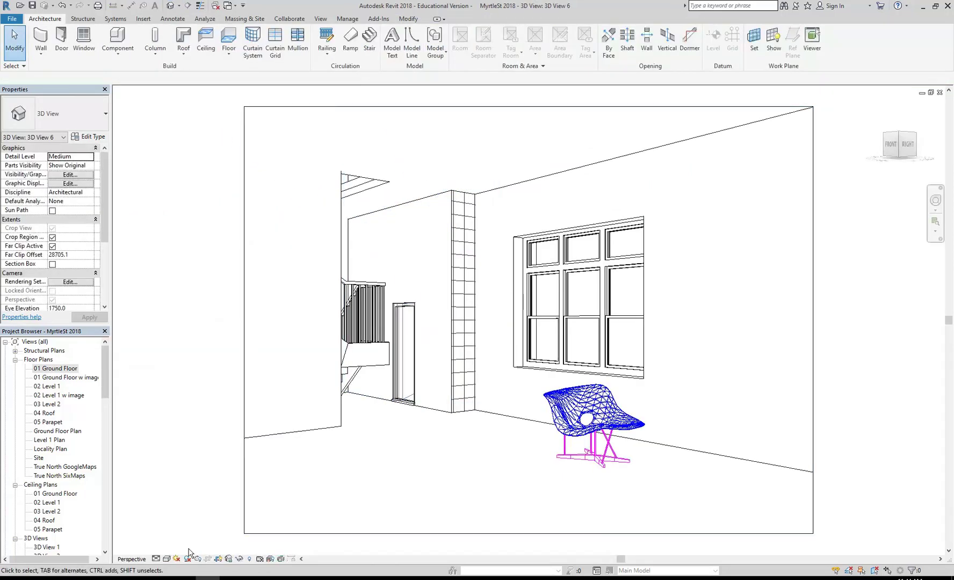
Step: Switch the camera view to Realistic visual style and open Sun Settings
{"action": "left_click", "coordinate": [167, 563]}
{"action": "left_click", "coordinate": [178, 539]}
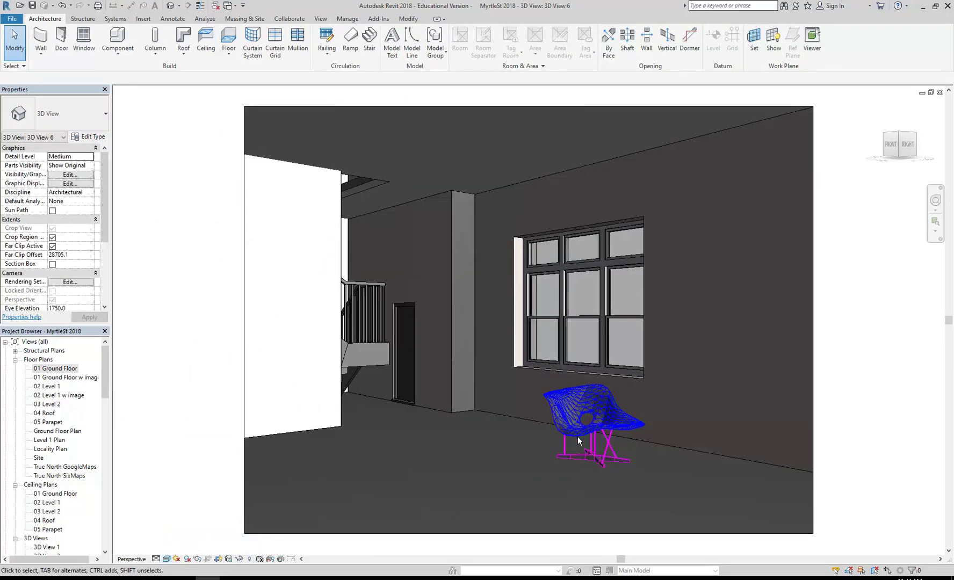
{"action": "scroll", "coordinate": [585, 451], "scroll_direction": "up", "scroll_amount": 4}
{"action": "scroll", "coordinate": [595, 435], "scroll_direction": "up", "scroll_amount": 3}
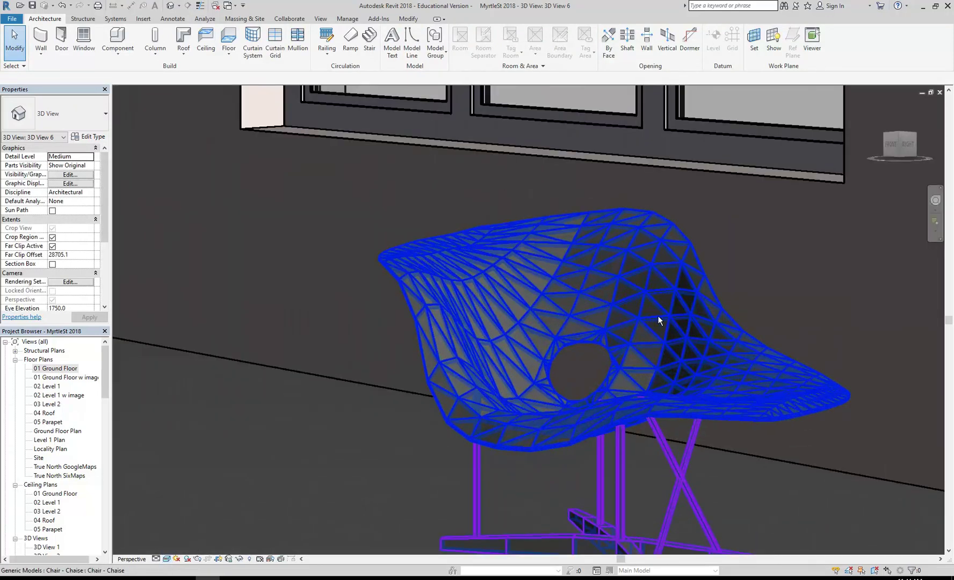
{"action": "scroll", "coordinate": [564, 309], "scroll_direction": "down", "scroll_amount": 10}
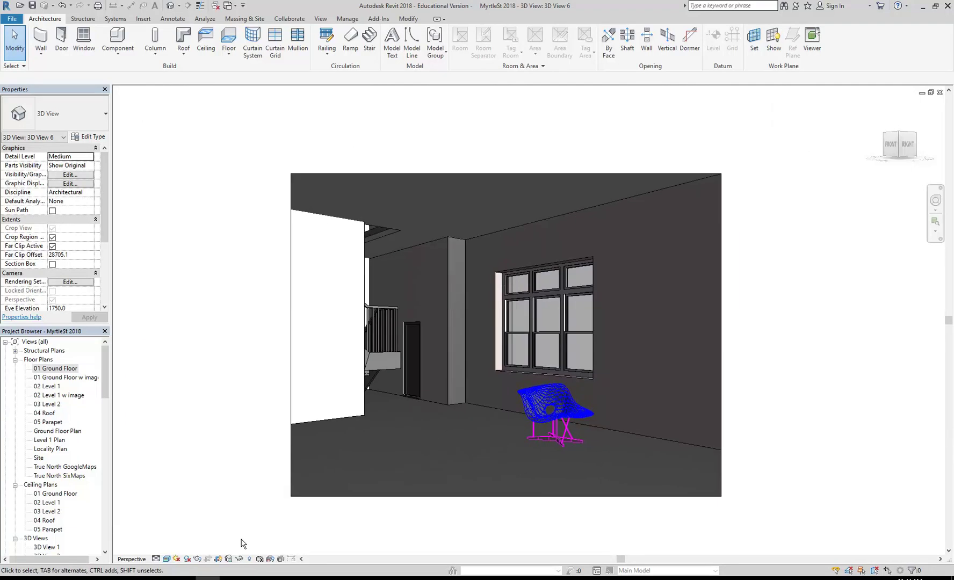
{"action": "scroll", "coordinate": [462, 440], "scroll_direction": "up", "scroll_amount": 2}
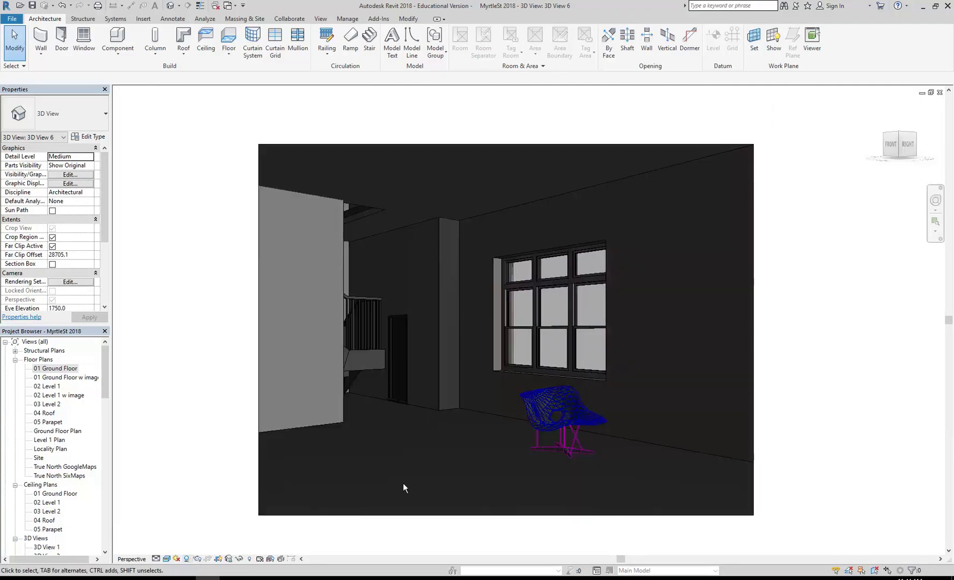
{"action": "left_click", "coordinate": [176, 558]}
{"action": "left_click", "coordinate": [180, 524]}
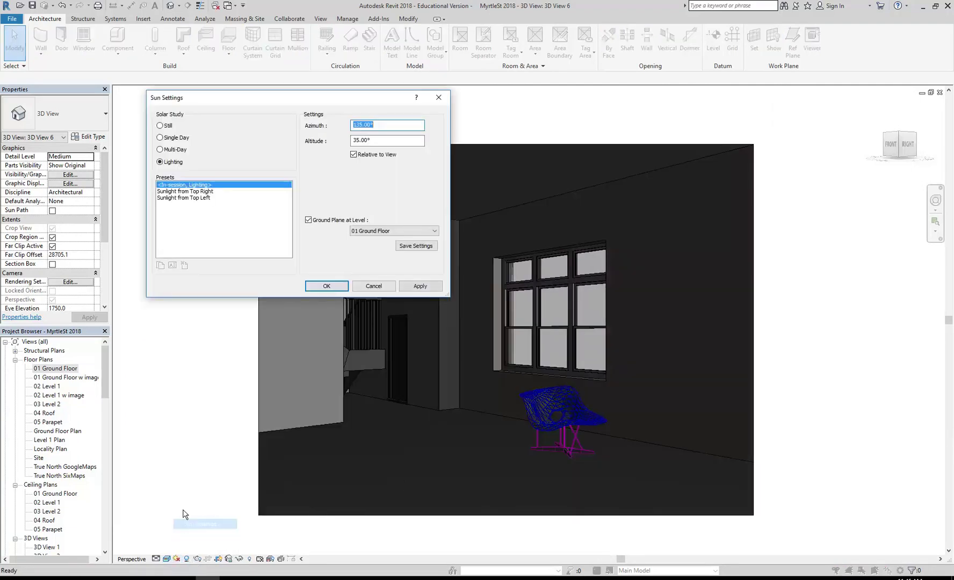
Step: Set a Still solar study to show shadows and move the chaise onto the sunlit floor patches
{"action": "left_click", "coordinate": [159, 126]}
{"action": "left_click", "coordinate": [326, 285]}
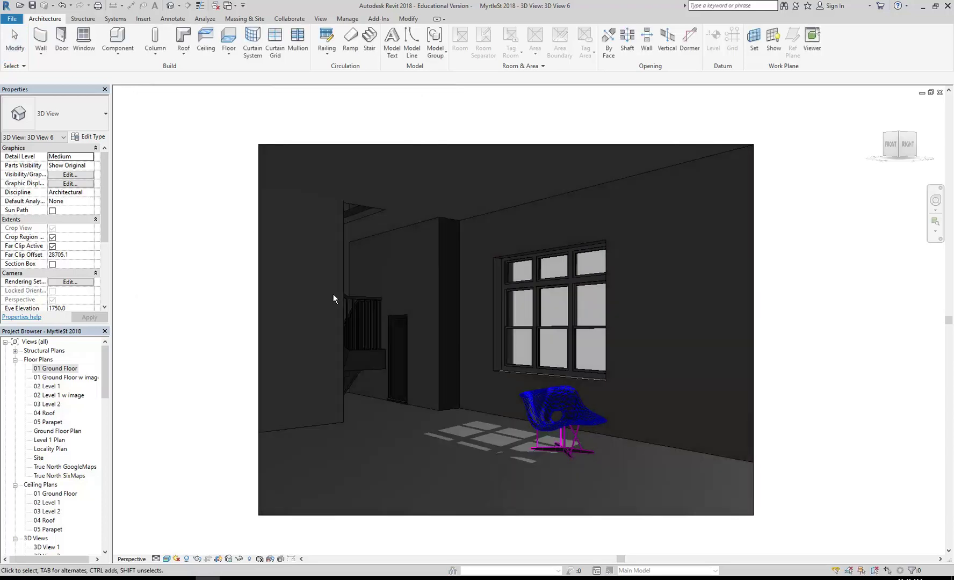
{"action": "left_click_drag", "start_coordinate": [551, 431], "coordinate": [398, 465]}
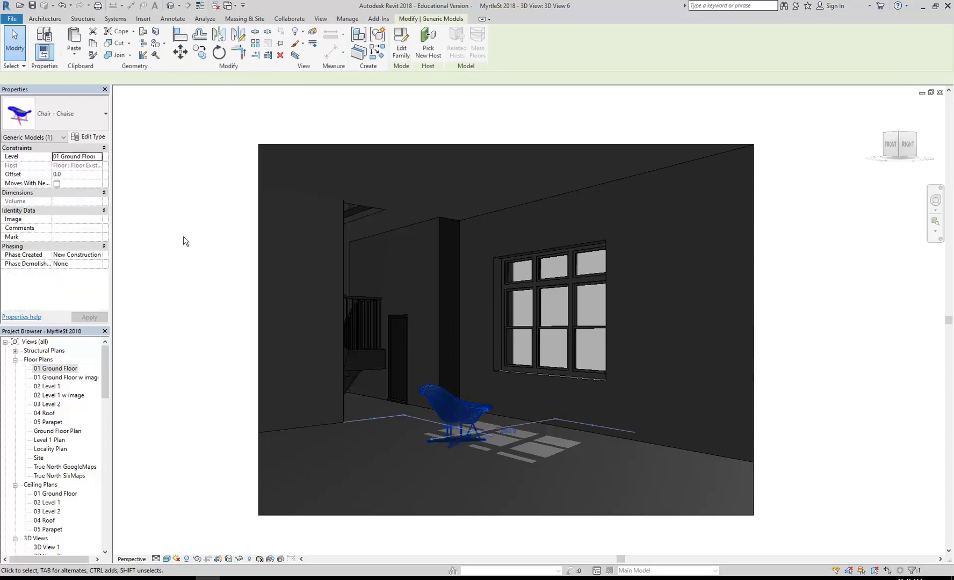
{"action": "left_click", "coordinate": [86, 139]}
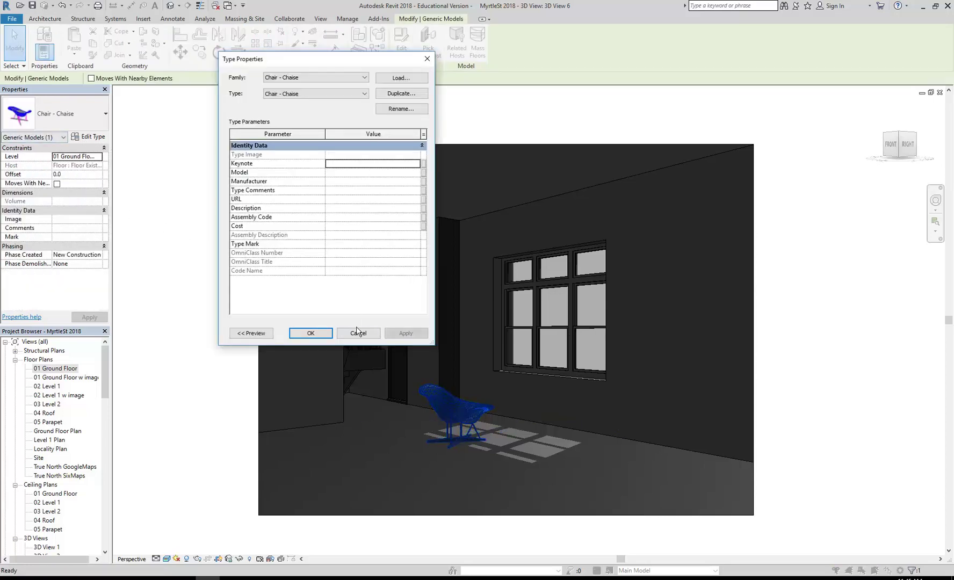
{"action": "left_click", "coordinate": [358, 334]}
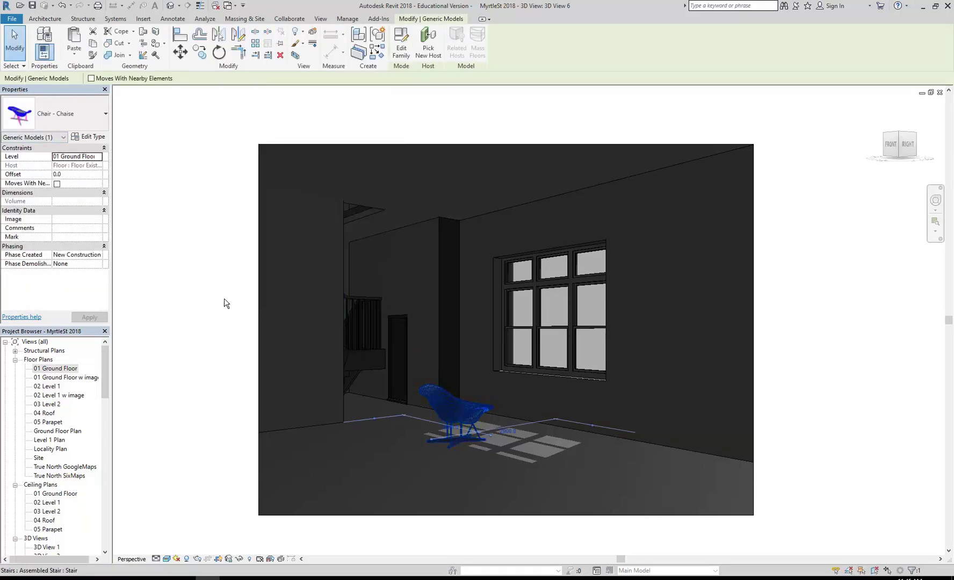
{"action": "left_click", "coordinate": [188, 213]}
{"action": "left_click", "coordinate": [347, 19]}
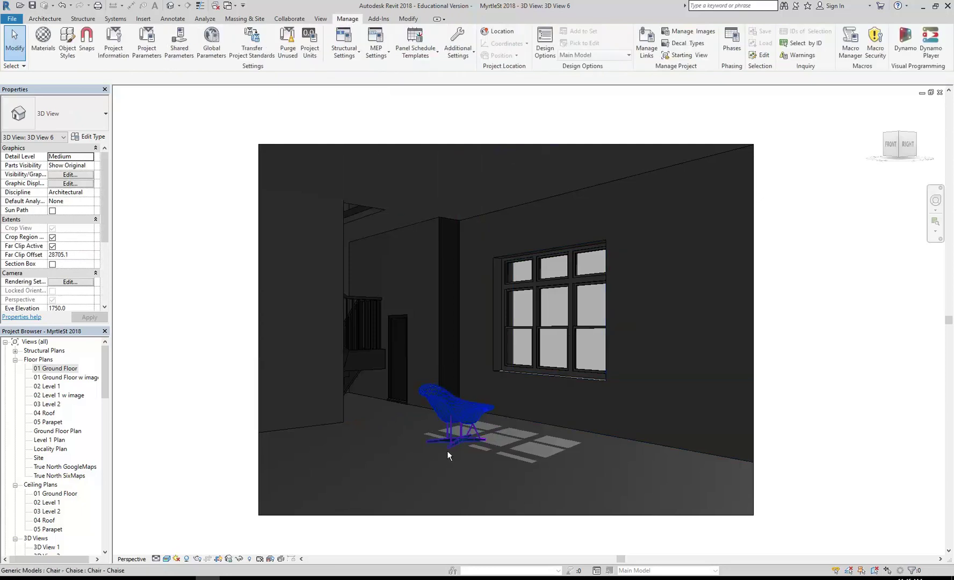
{"action": "scroll", "coordinate": [447, 451], "scroll_direction": "up", "scroll_amount": 5}
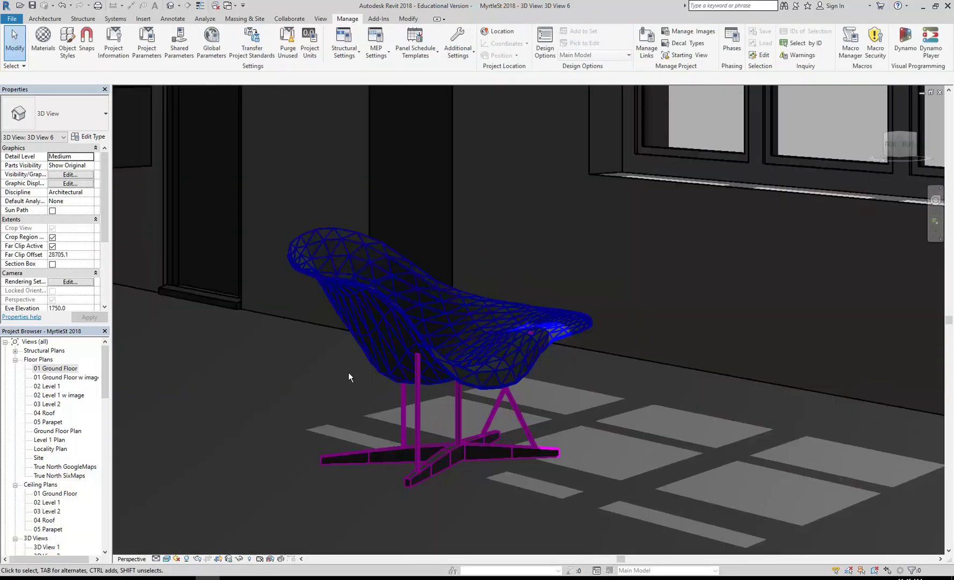
{"action": "scroll", "coordinate": [348, 373], "scroll_direction": "up", "scroll_amount": 2}
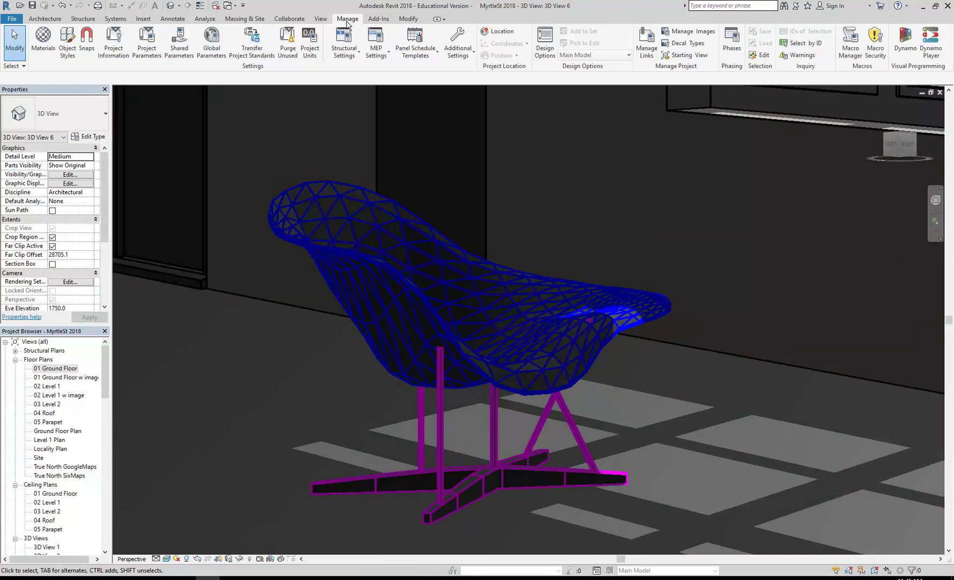
Step: Under Object Styles > Imported Objects, open the 3D CHAISE SEAT material in the Material Browser
{"action": "left_click", "coordinate": [65, 47]}
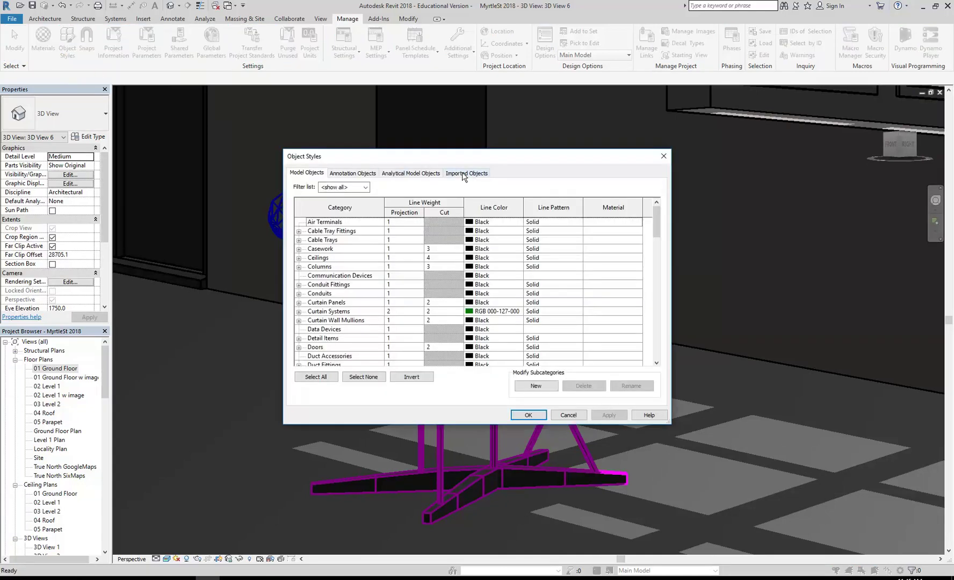
{"action": "left_click", "coordinate": [460, 174]}
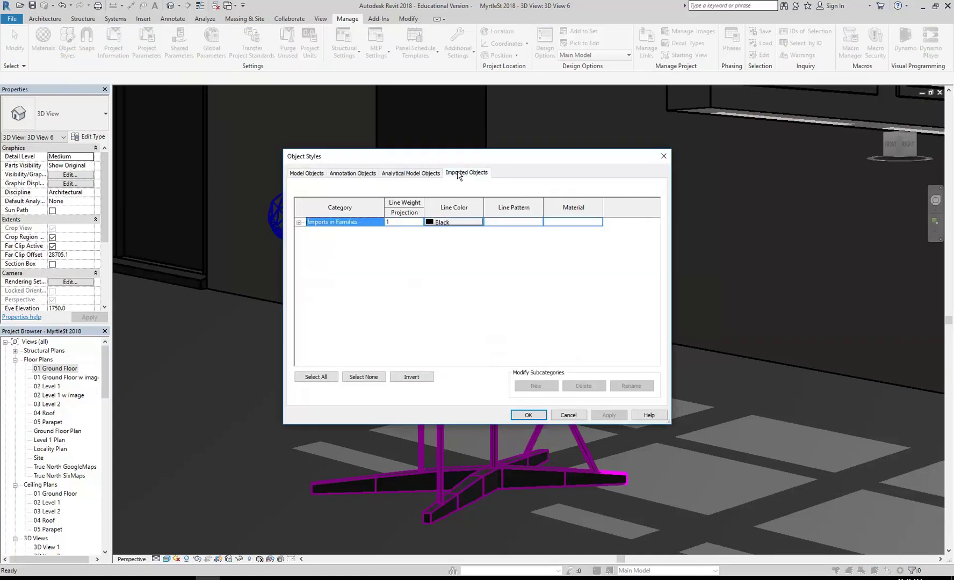
{"action": "left_click", "coordinate": [299, 222]}
{"action": "left_click", "coordinate": [332, 240]}
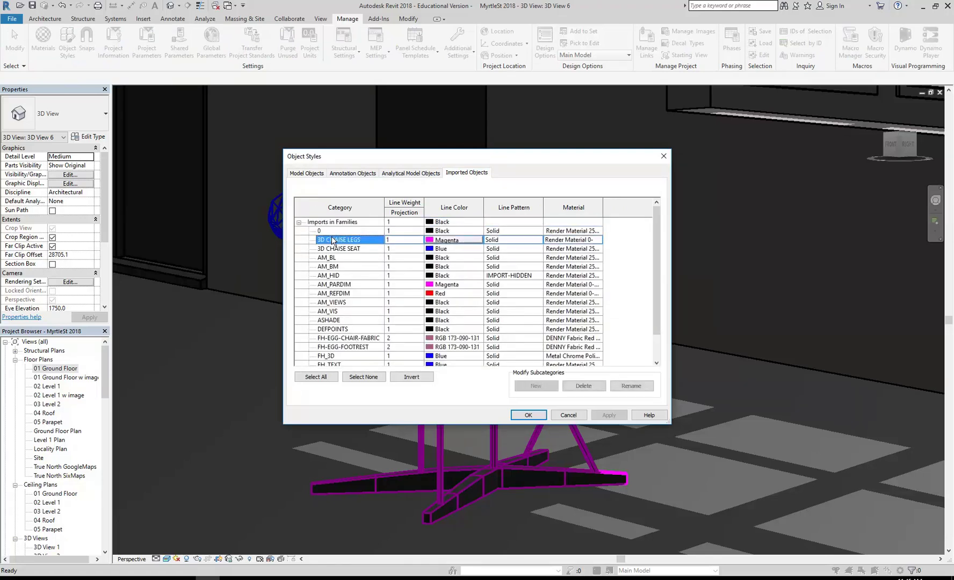
{"action": "left_click", "coordinate": [342, 250]}
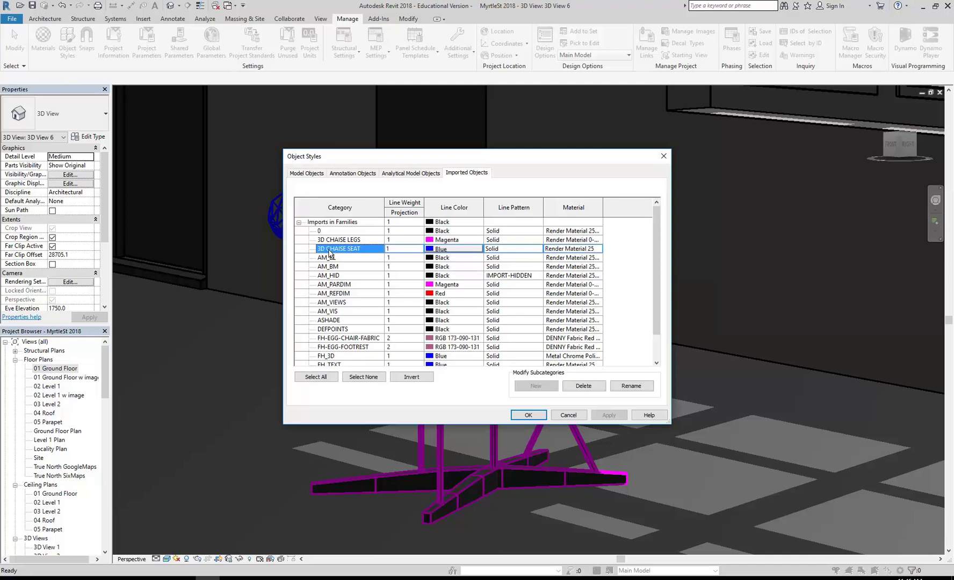
{"action": "left_click", "coordinate": [578, 248]}
{"action": "left_click", "coordinate": [599, 249]}
{"action": "left_click", "coordinate": [599, 249]}
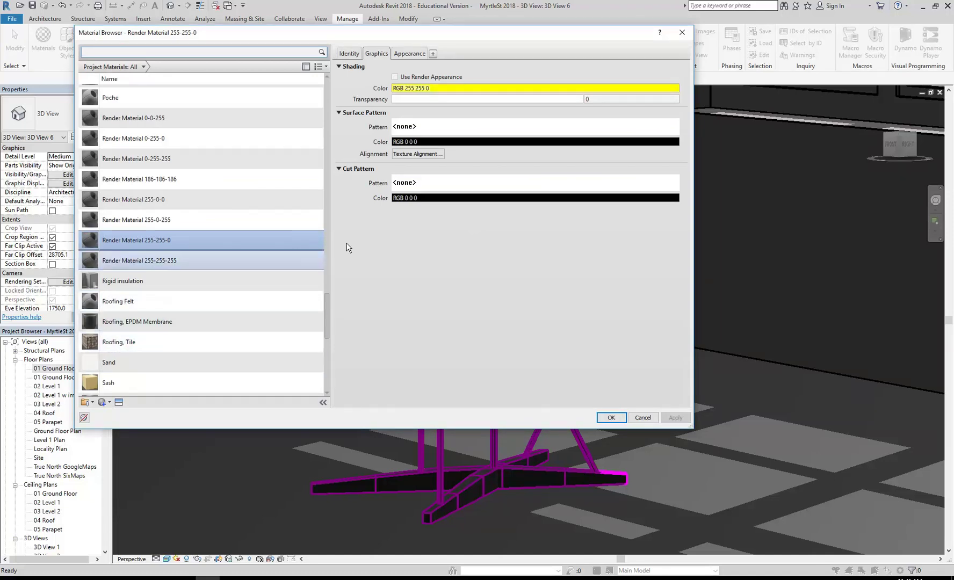
Step: Duplicate the Laminate - Linen material and rename the copy Laminate - Gloss White
{"action": "scroll", "coordinate": [325, 247], "scroll_direction": "up", "scroll_amount": 6}
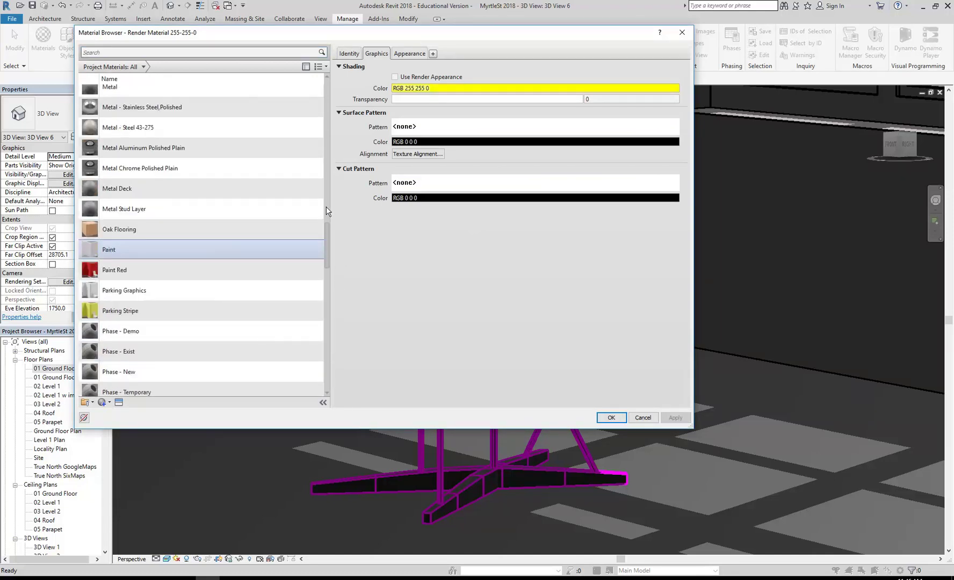
{"action": "scroll", "coordinate": [326, 219], "scroll_direction": "up", "scroll_amount": 5}
{"action": "scroll", "coordinate": [326, 203], "scroll_direction": "up", "scroll_amount": 3}
{"action": "scroll", "coordinate": [325, 206], "scroll_direction": "down", "scroll_amount": 4}
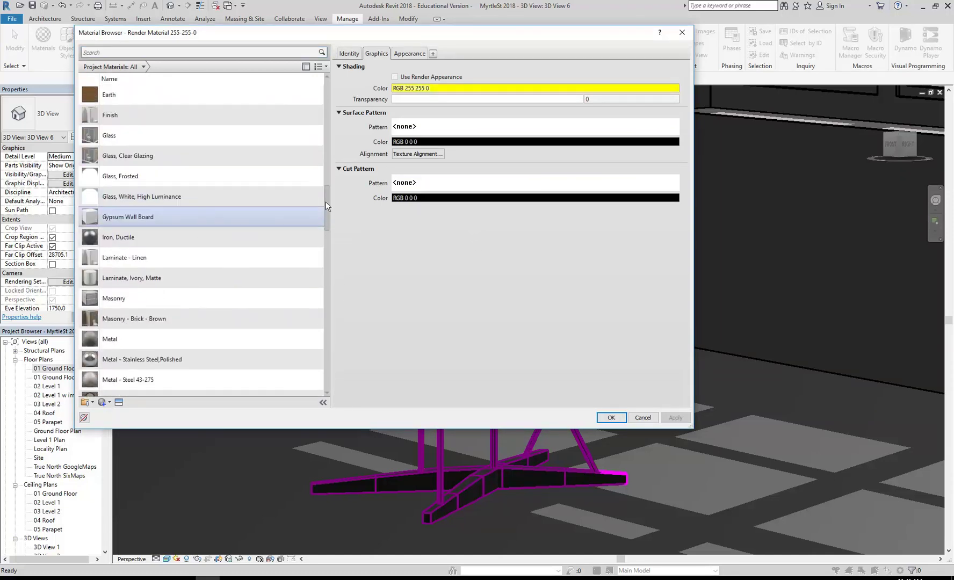
{"action": "left_click", "coordinate": [114, 278]}
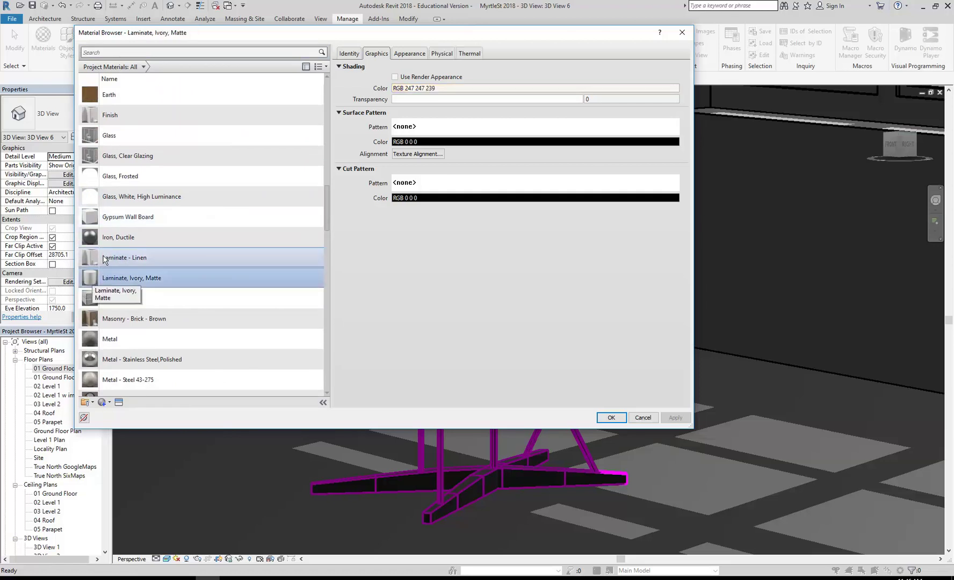
{"action": "left_click", "coordinate": [105, 259]}
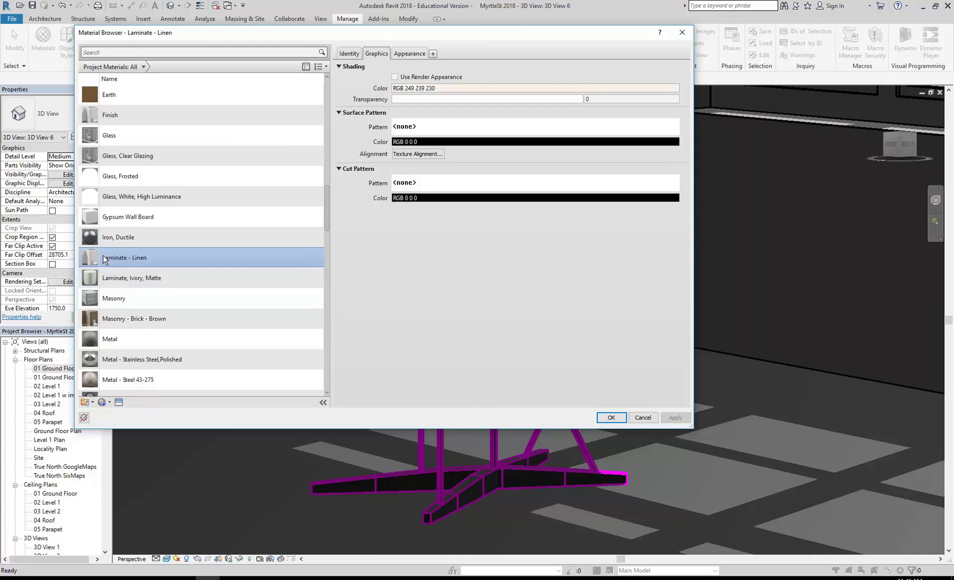
{"action": "right_click", "coordinate": [110, 255]}
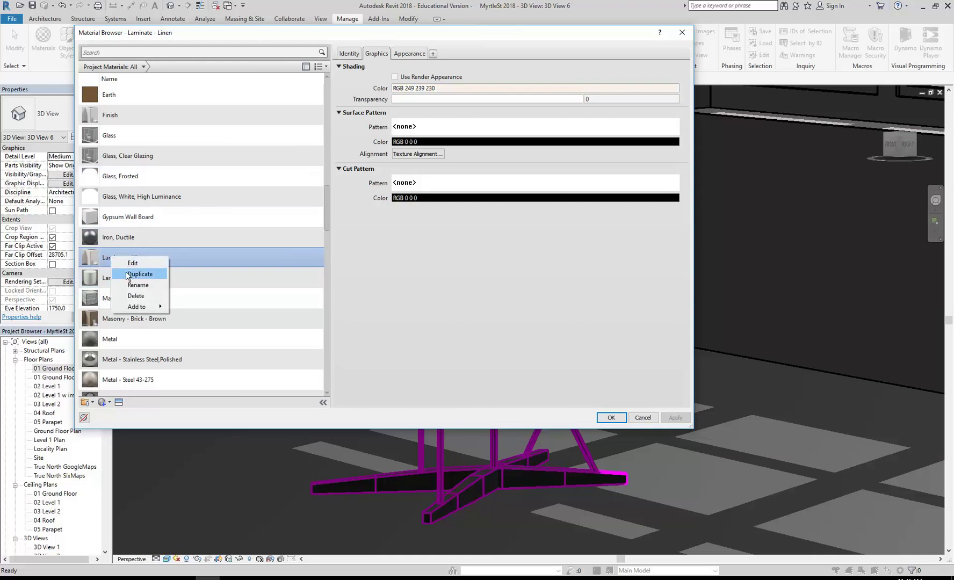
{"action": "left_click", "coordinate": [128, 274]}
{"action": "left_click_drag", "start_coordinate": [134, 240], "coordinate": [203, 239]}
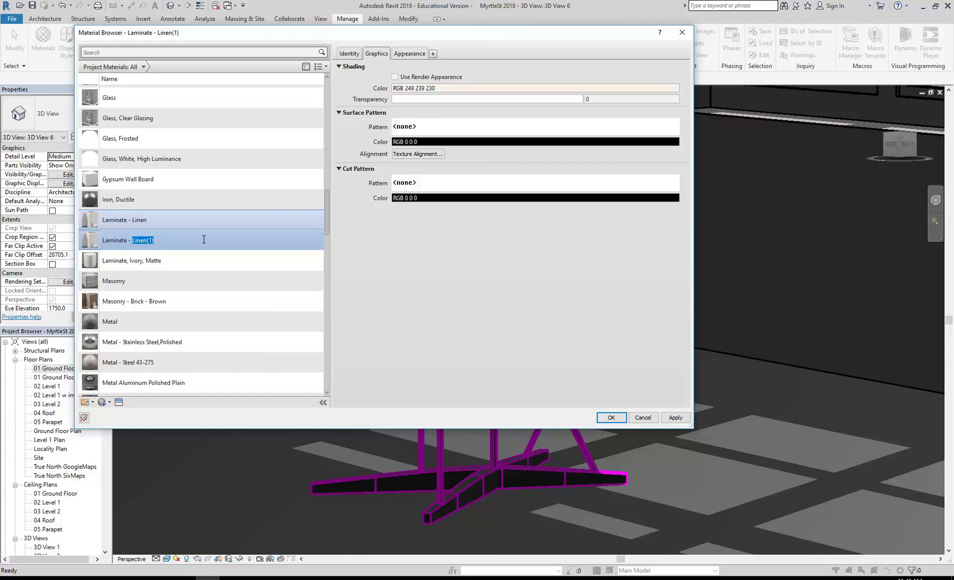
{"action": "type", "text": "G"}
{"action": "type", "text": "loss White"}
{"action": "key", "text": "Return"}
Step: Duplicate its appearance asset, set the finish to Gloss with Spray application, and accept
{"action": "left_click", "coordinate": [413, 56]}
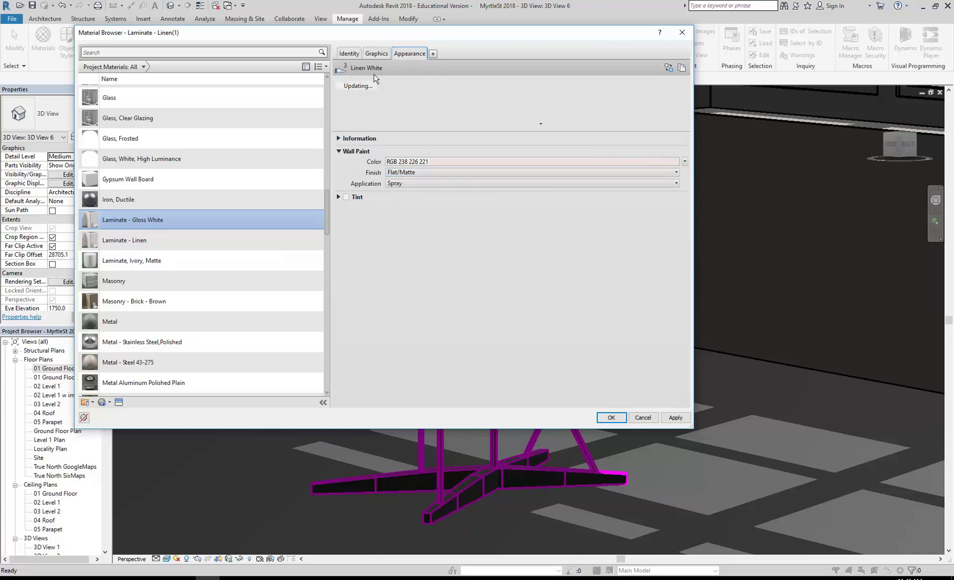
{"action": "right_click", "coordinate": [413, 56]}
{"action": "left_click", "coordinate": [429, 61]}
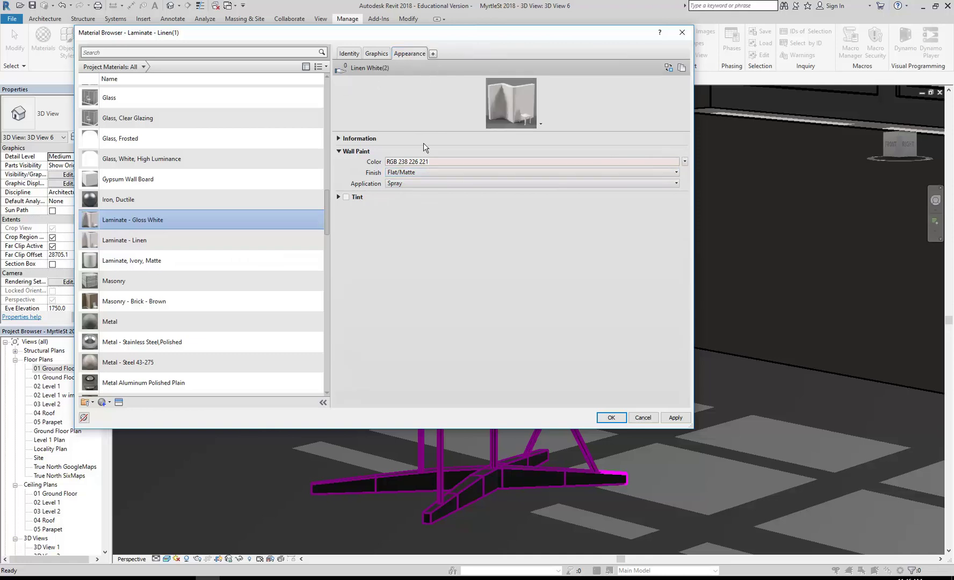
{"action": "left_click", "coordinate": [443, 173]}
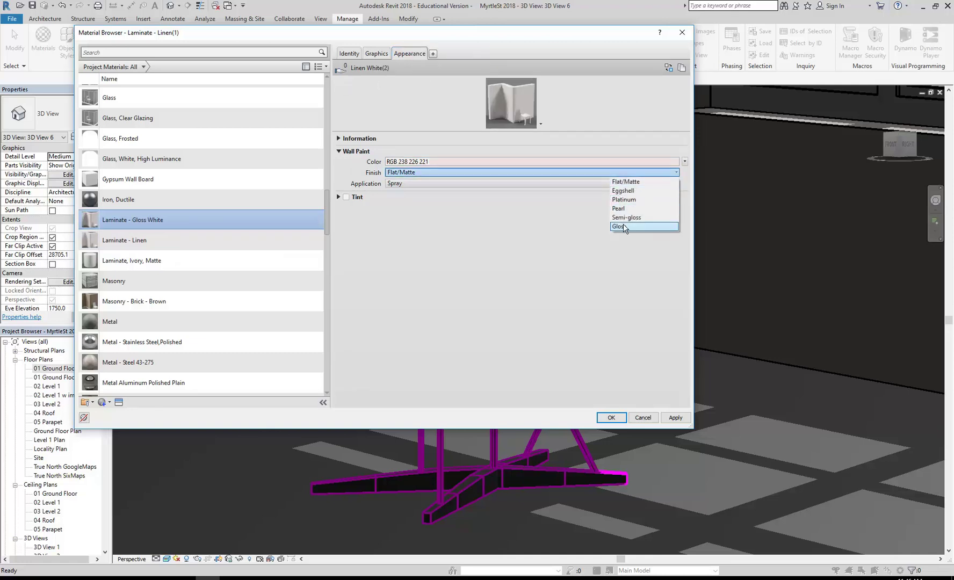
{"action": "left_click", "coordinate": [637, 226]}
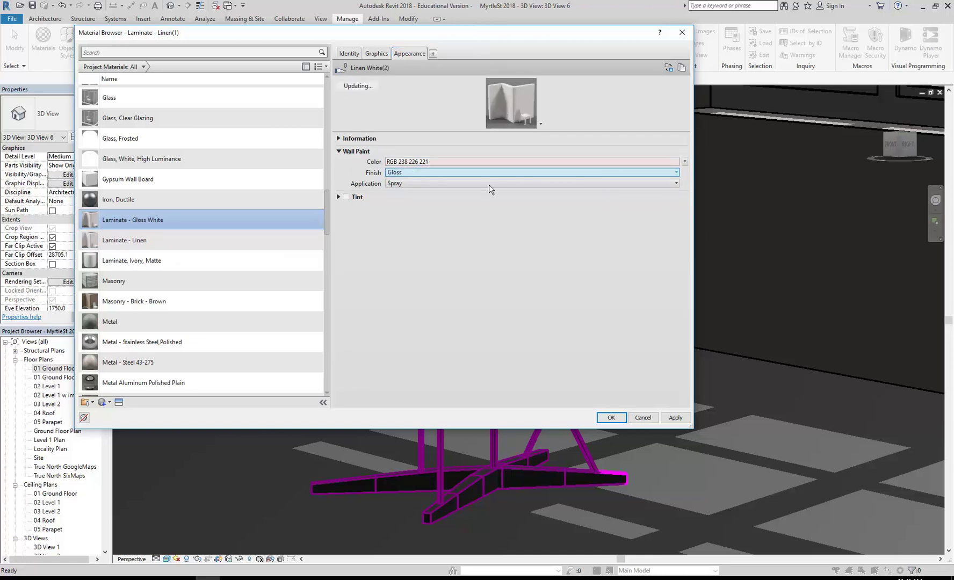
{"action": "left_click", "coordinate": [434, 184]}
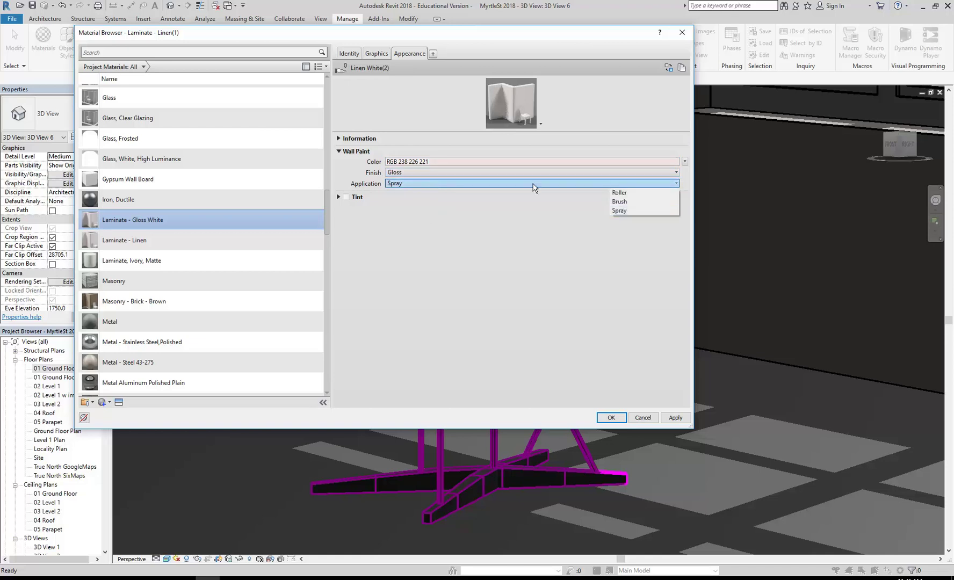
{"action": "left_click", "coordinate": [477, 200]}
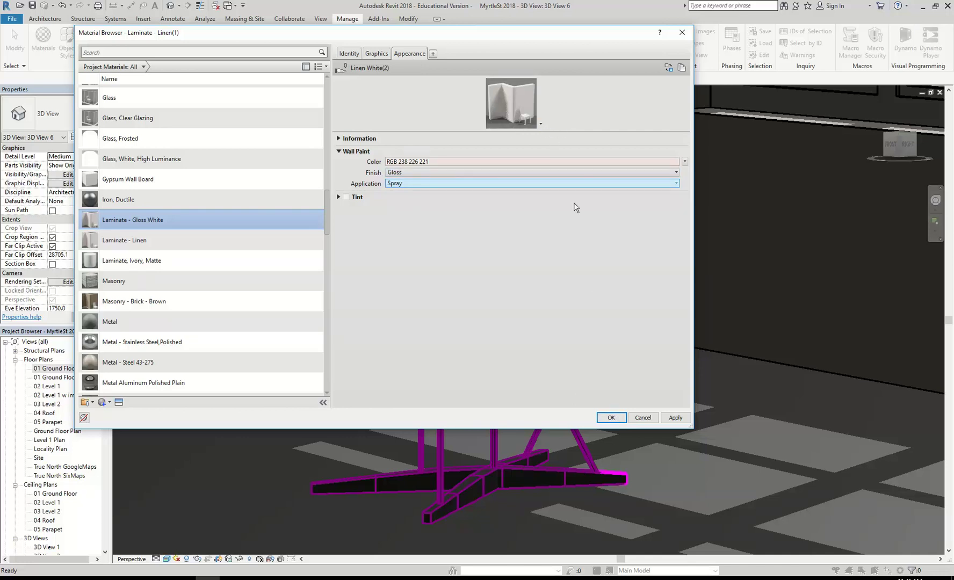
{"action": "left_click", "coordinate": [560, 184]}
{"action": "left_click", "coordinate": [623, 195]}
{"action": "left_click", "coordinate": [607, 419]}
Step: Apply the object styles, then render the 3D view with Interior: Sun only lighting
{"action": "left_click", "coordinate": [533, 416]}
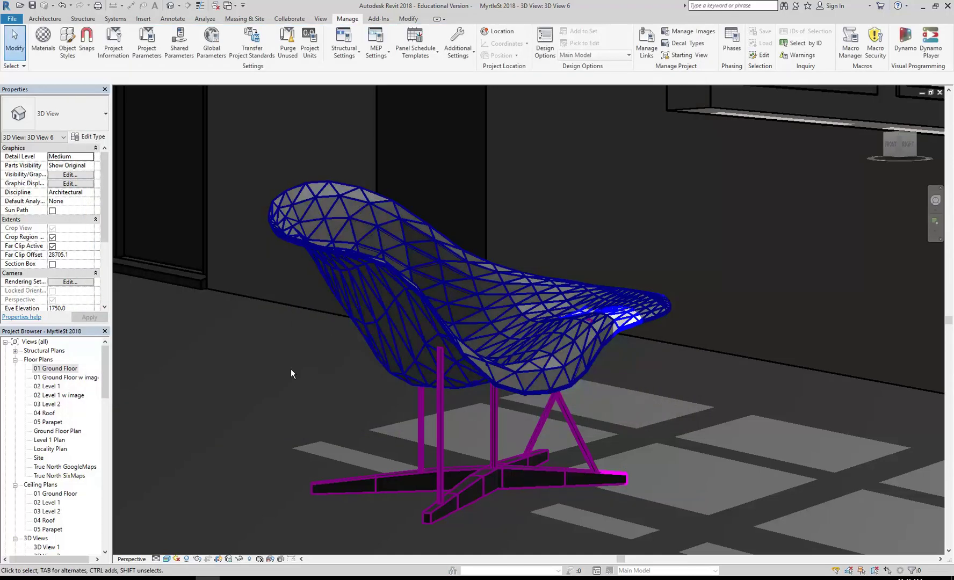
{"action": "scroll", "coordinate": [291, 368], "scroll_direction": "down", "scroll_amount": 5}
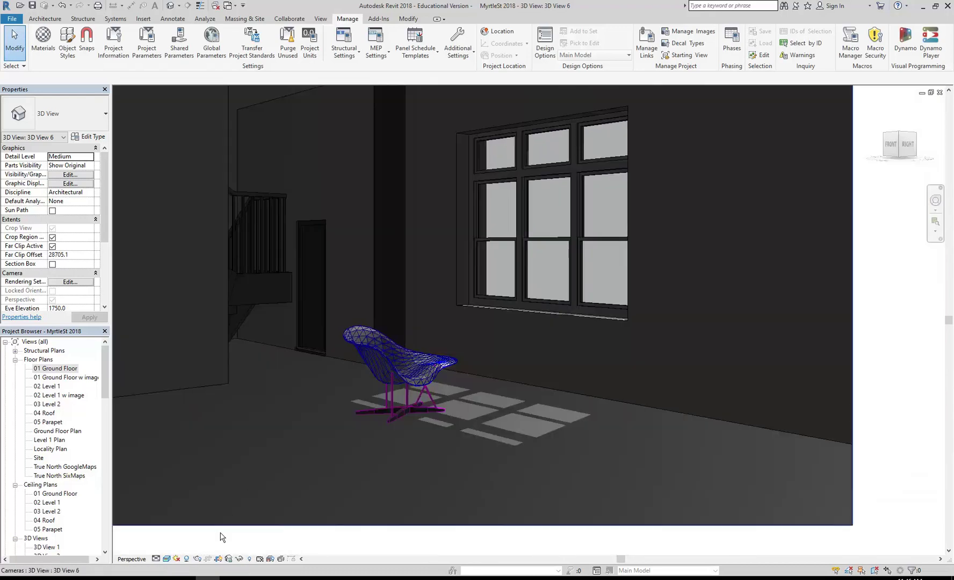
{"action": "left_click", "coordinate": [197, 559]}
{"action": "left_click_drag", "start_coordinate": [64, 11], "coordinate": [115, 49]}
{"action": "left_click", "coordinate": [145, 184]}
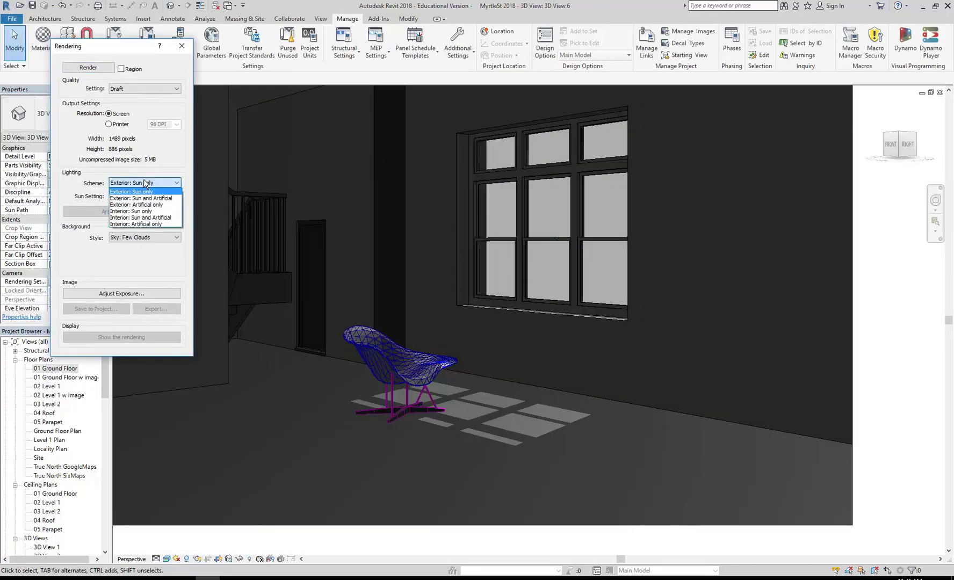
{"action": "left_click", "coordinate": [137, 211]}
{"action": "left_click", "coordinate": [74, 68]}
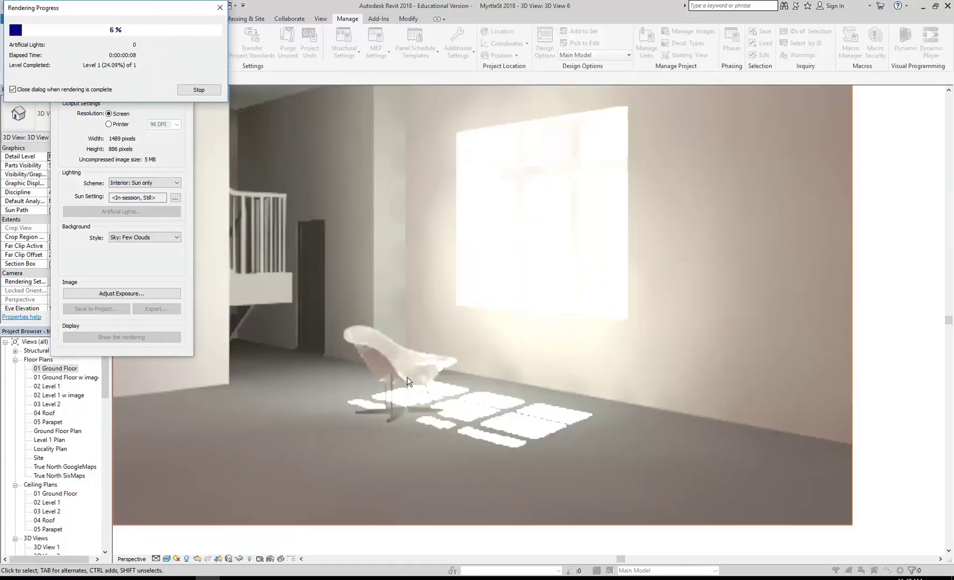
Step: Stop and close the rendering, then open the 01 Ground Floor plan
{"action": "left_click", "coordinate": [211, 90]}
{"action": "left_click", "coordinate": [498, 293]}
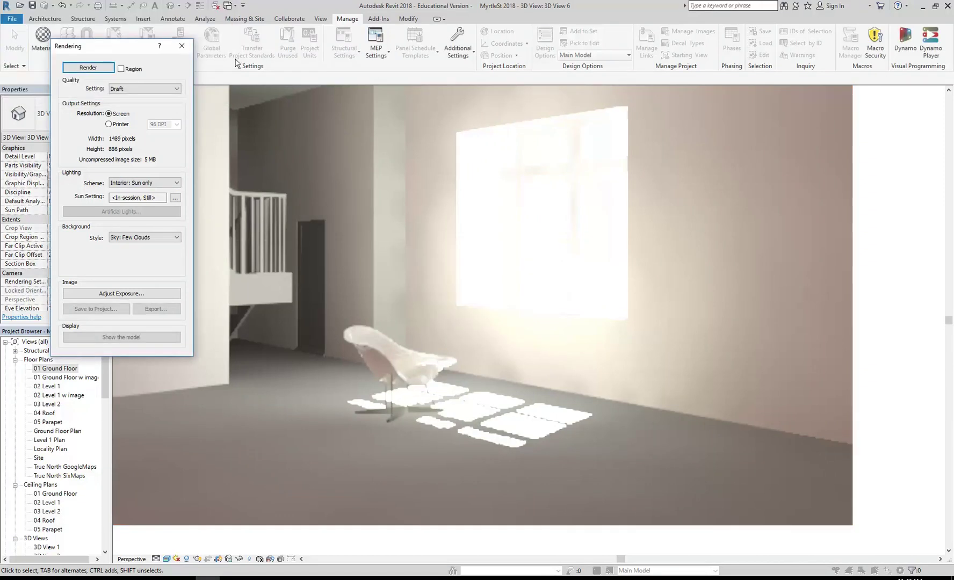
{"action": "left_click", "coordinate": [181, 40]}
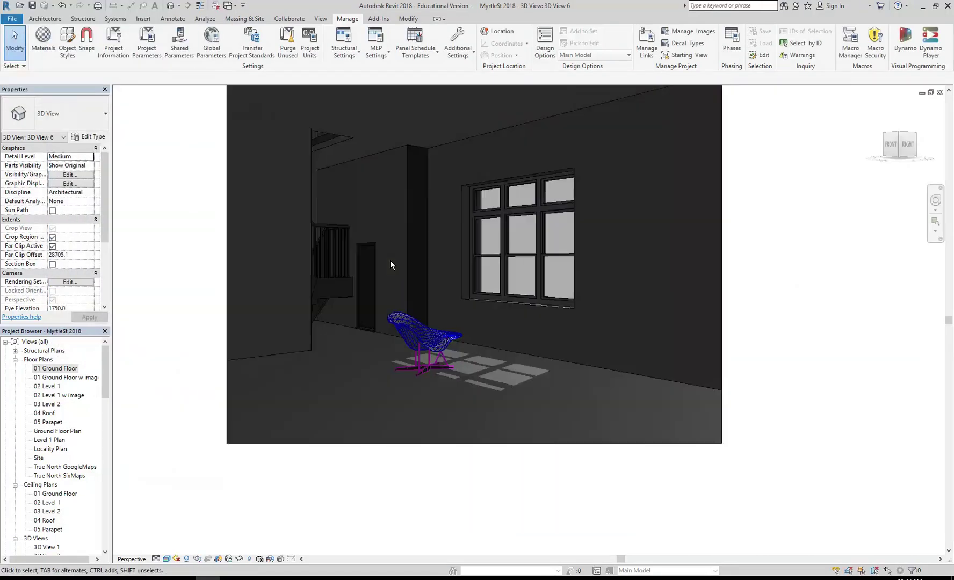
{"action": "scroll", "coordinate": [385, 327], "scroll_direction": "up", "scroll_amount": 2}
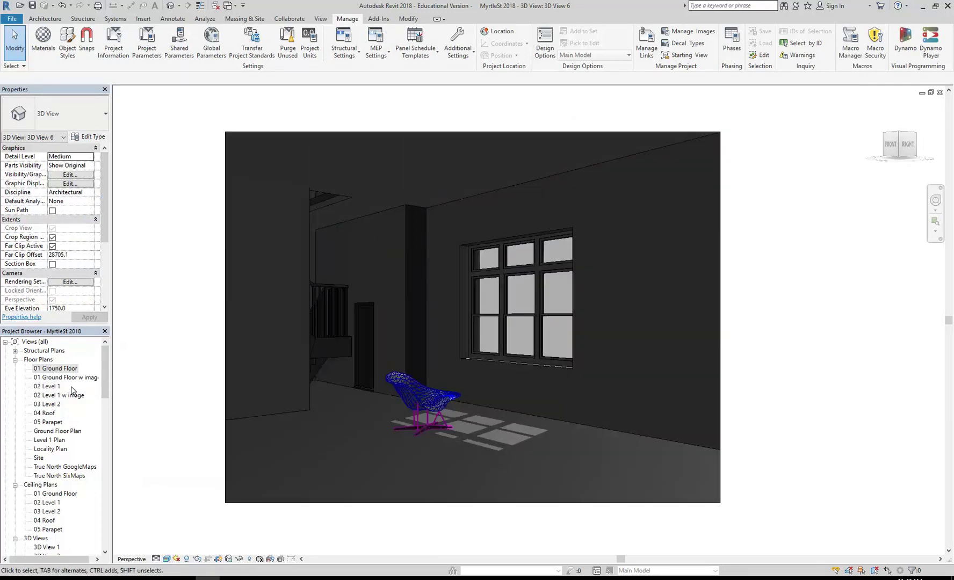
{"action": "left_click", "coordinate": [57, 368]}
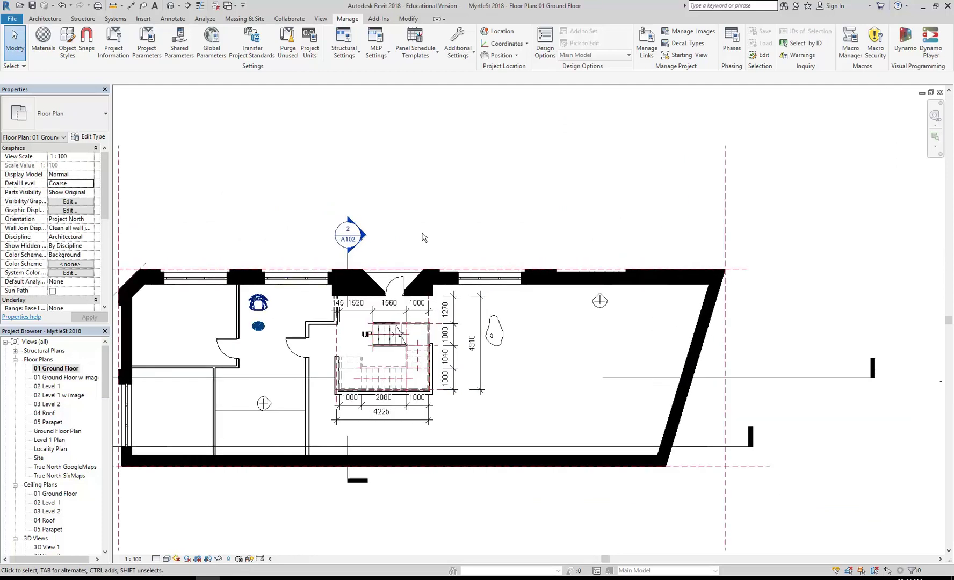
{"action": "scroll", "coordinate": [453, 236], "scroll_direction": "up", "scroll_amount": 2}
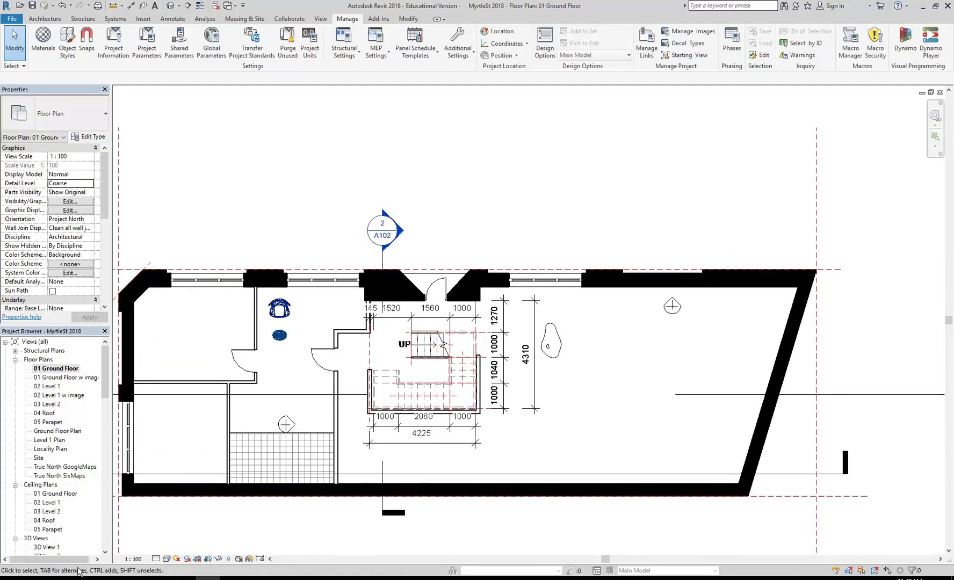
{"action": "mouse_move", "coordinate": [61, 578]}
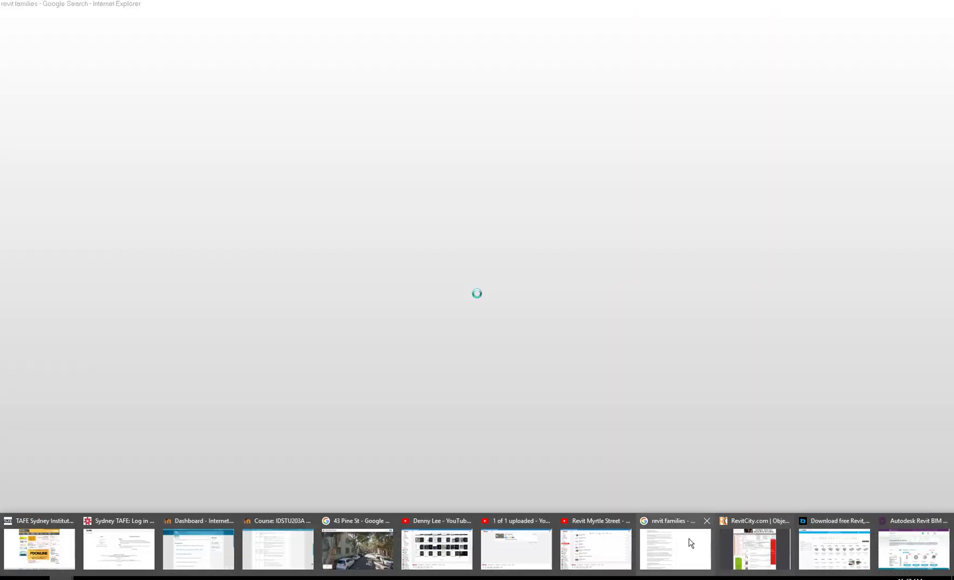
Step: Browse the BIMobject product grid, then move to the NBS National BIM Library Revit page
{"action": "key", "text": "alt+Tab"}
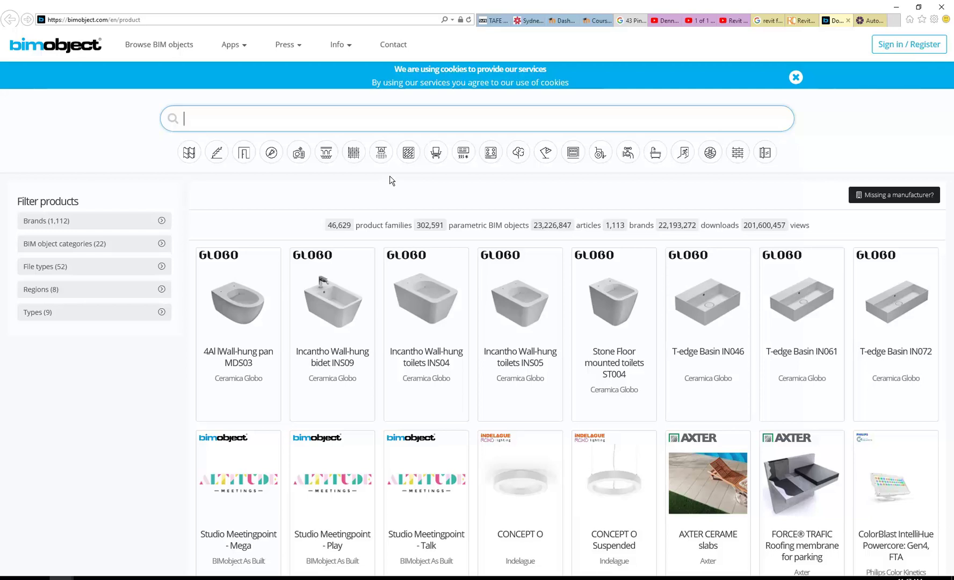
{"action": "scroll", "coordinate": [404, 311], "scroll_direction": "down", "scroll_amount": 3}
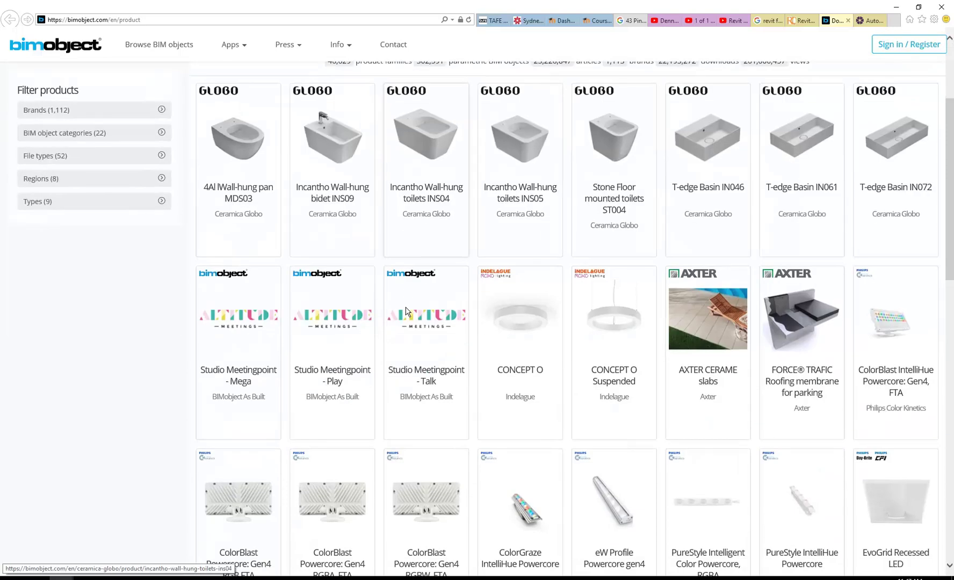
{"action": "scroll", "coordinate": [405, 310], "scroll_direction": "down", "scroll_amount": 9}
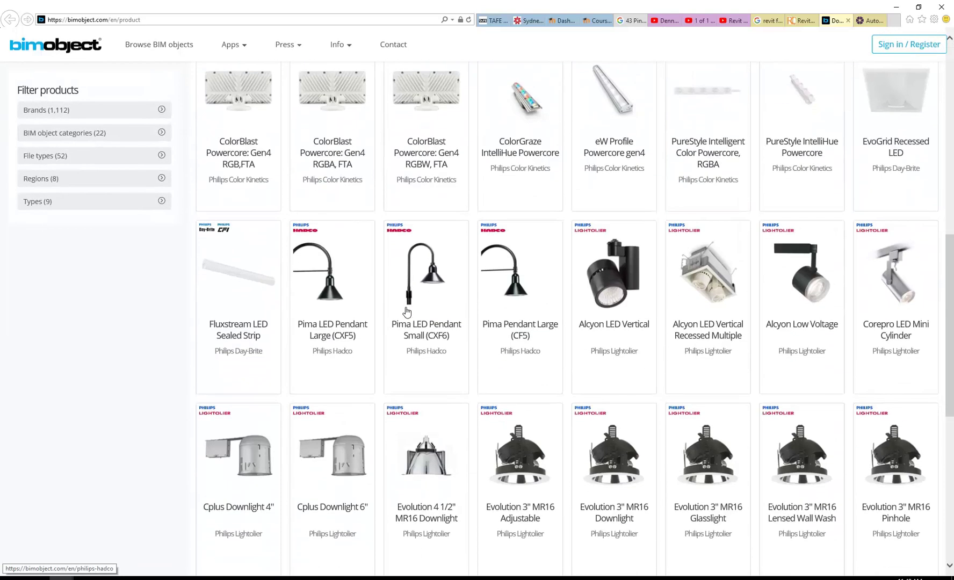
{"action": "scroll", "coordinate": [406, 311], "scroll_direction": "down", "scroll_amount": 3}
{"action": "scroll", "coordinate": [407, 312], "scroll_direction": "down", "scroll_amount": 4}
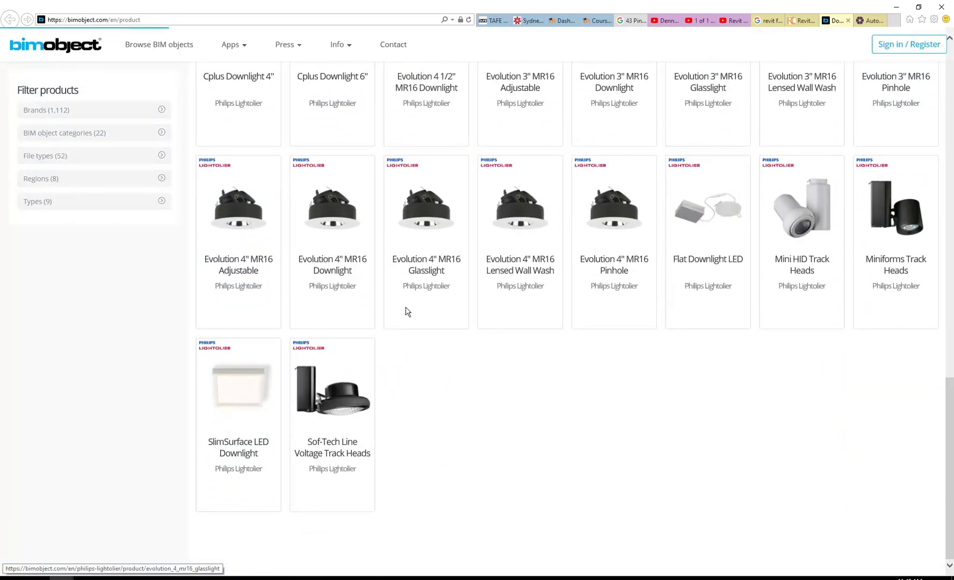
{"action": "scroll", "coordinate": [407, 312], "scroll_direction": "up", "scroll_amount": 10}
{"action": "scroll", "coordinate": [407, 312], "scroll_direction": "up", "scroll_amount": 10}
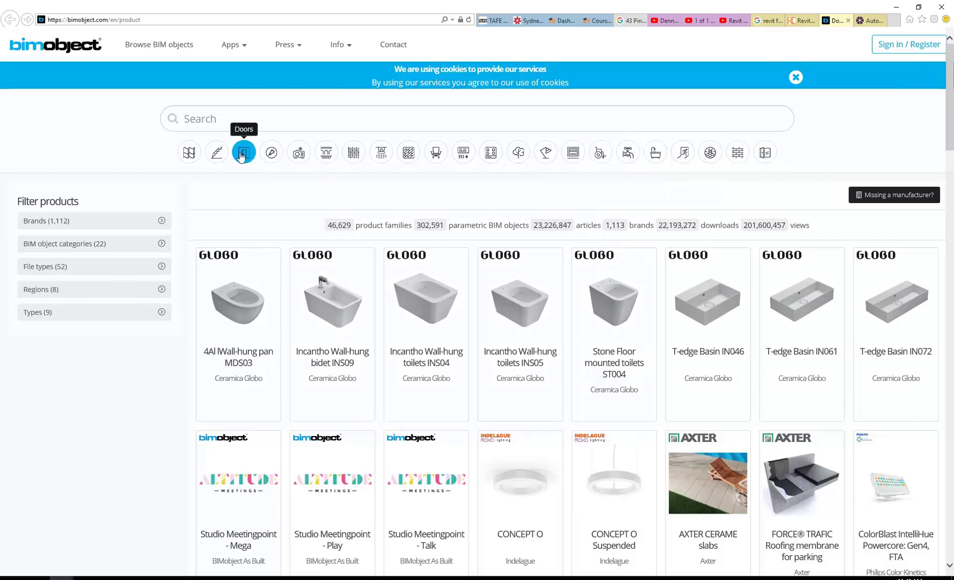
{"action": "left_click", "coordinate": [870, 21]}
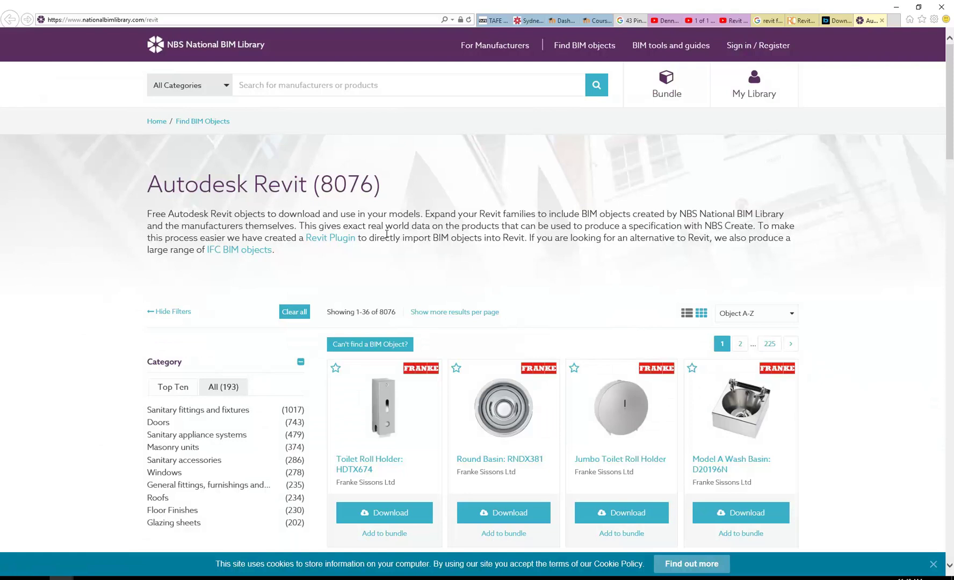
Step: Review the NBS Autodesk Revit object listing, then go to RevitCity's Downloads page
{"action": "scroll", "coordinate": [387, 235], "scroll_direction": "down", "scroll_amount": 10}
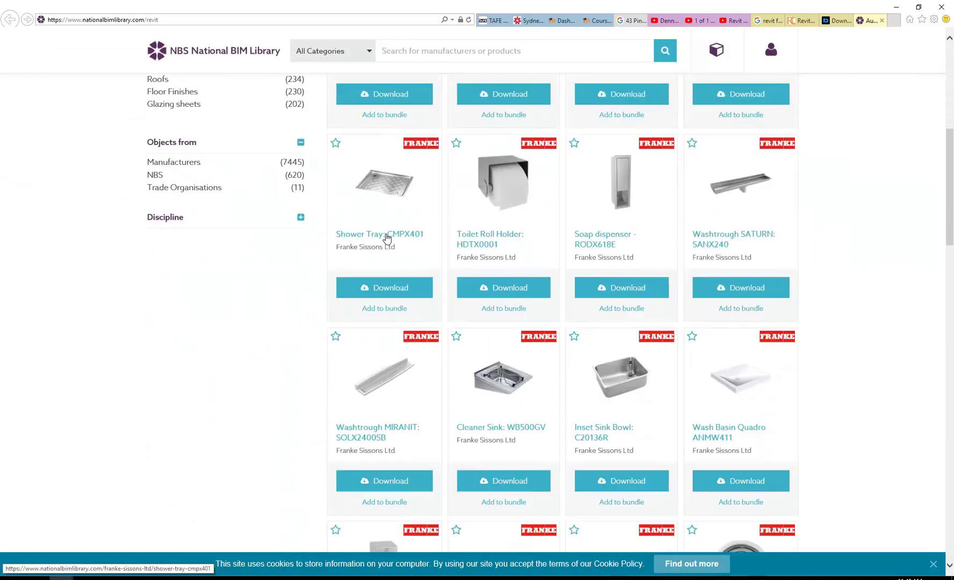
{"action": "scroll", "coordinate": [387, 238], "scroll_direction": "up", "scroll_amount": 10}
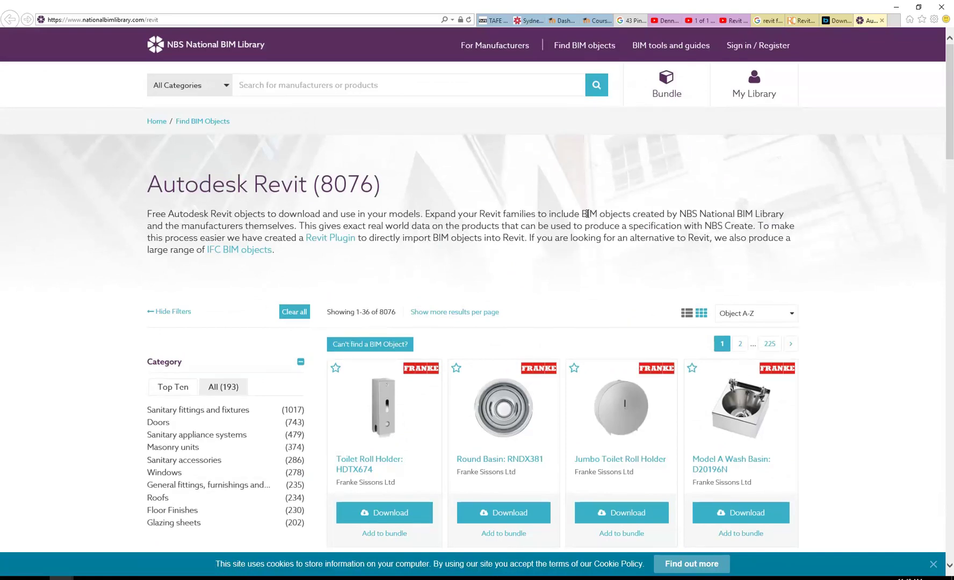
{"action": "left_click_drag", "start_coordinate": [582, 213], "coordinate": [599, 214]}
{"action": "left_click", "coordinate": [590, 213]}
{"action": "left_click", "coordinate": [801, 21]}
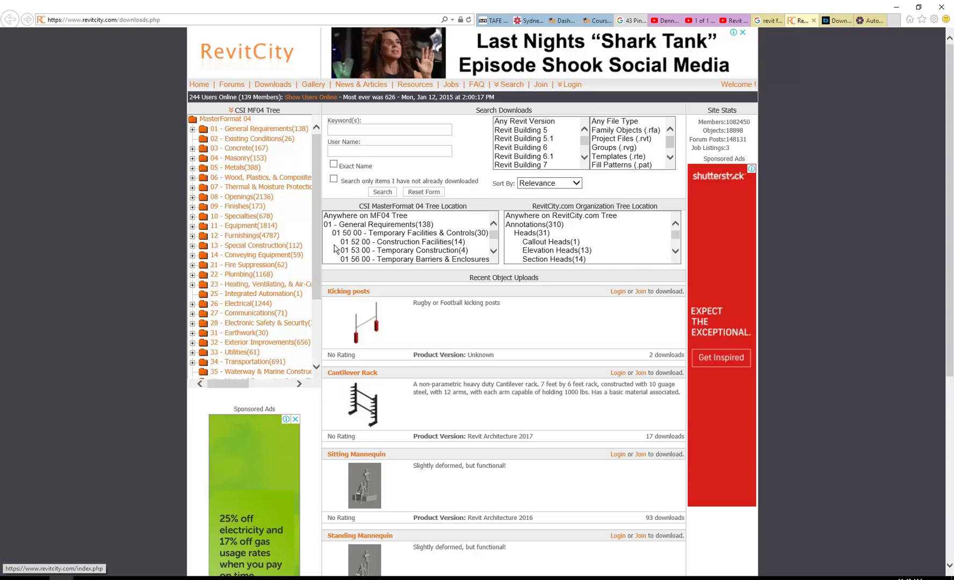
Step: Expand 12 - Furnishings in RevitCity's category tree and browse its sub-categories like 12 50 00 - Furniture
{"action": "scroll", "coordinate": [436, 317], "scroll_direction": "down", "scroll_amount": 5}
{"action": "scroll", "coordinate": [436, 317], "scroll_direction": "up", "scroll_amount": 5}
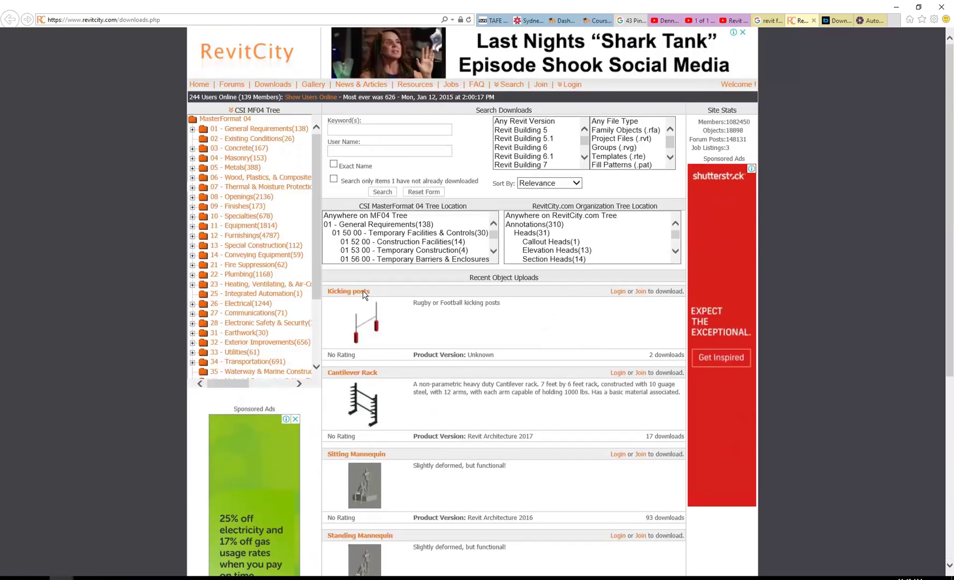
{"action": "left_click", "coordinate": [243, 237]}
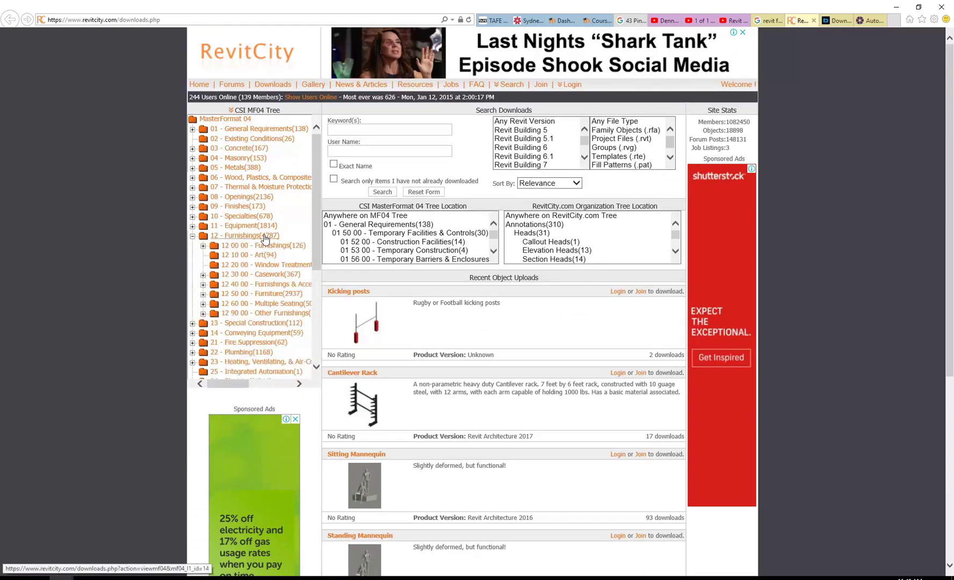
{"action": "scroll", "coordinate": [265, 239], "scroll_direction": "down", "scroll_amount": 2}
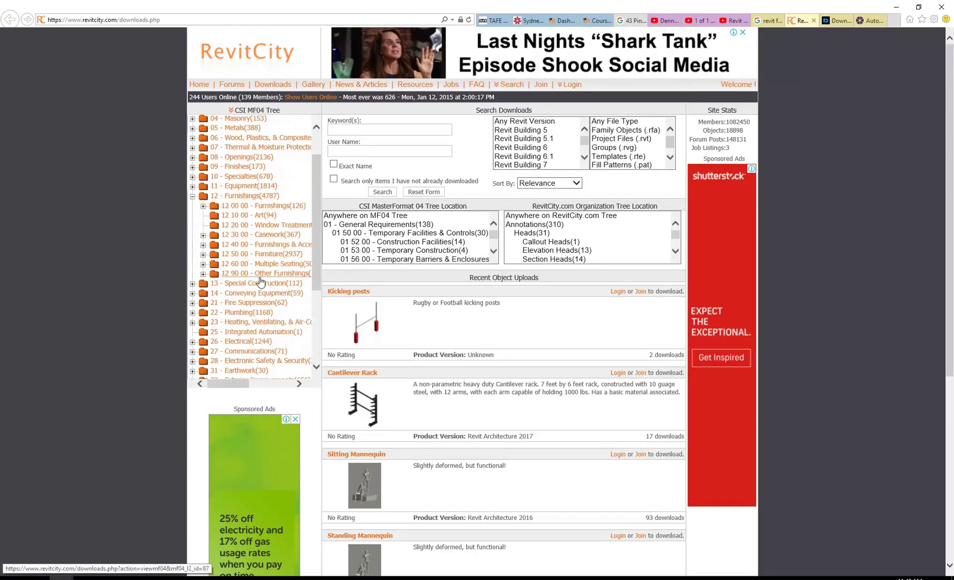
{"action": "scroll", "coordinate": [253, 210], "scroll_direction": "up", "scroll_amount": 2}
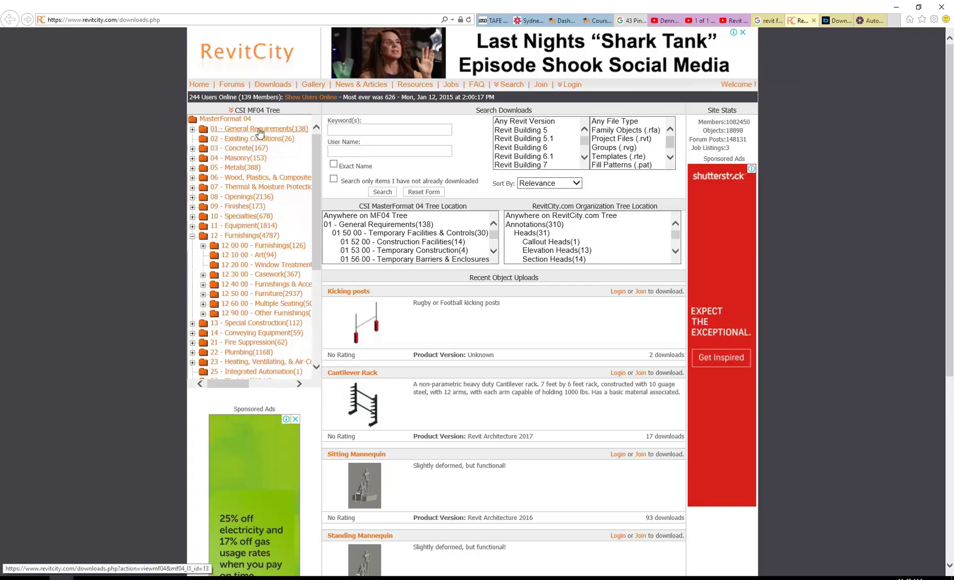
{"action": "mouse_move", "coordinate": [316, 198]}
{"action": "left_mouse_down"}
{"action": "mouse_move", "coordinate": [315, 235]}
{"action": "mouse_move", "coordinate": [315, 202]}
{"action": "left_mouse_up"}
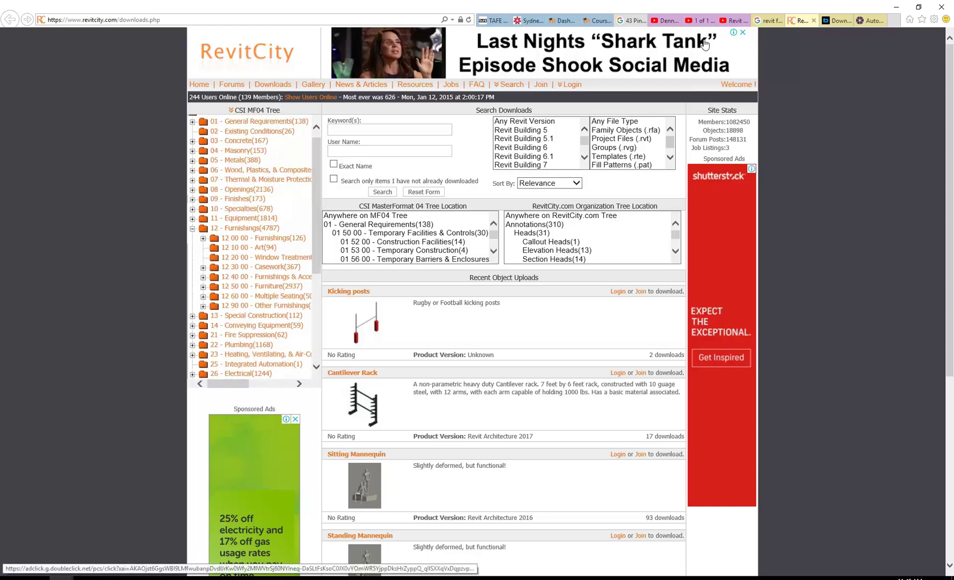
{"action": "left_click_drag", "start_coordinate": [317, 161], "coordinate": [318, 217]}
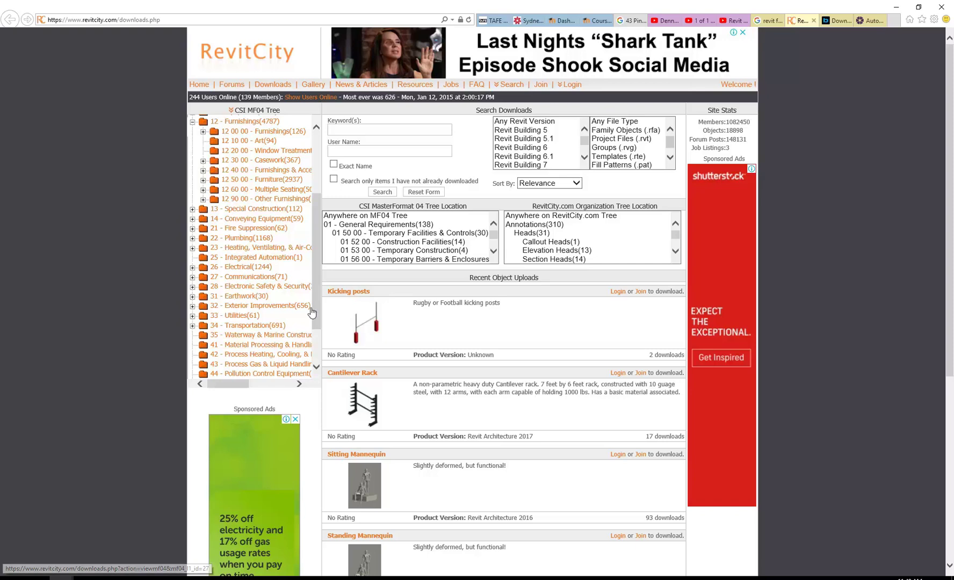
{"action": "scroll", "coordinate": [315, 311], "scroll_direction": "down", "scroll_amount": 1}
{"action": "mouse_move", "coordinate": [313, 307]}
{"action": "left_mouse_down"}
{"action": "mouse_move", "coordinate": [312, 332]}
{"action": "mouse_move", "coordinate": [313, 241]}
{"action": "left_mouse_up"}
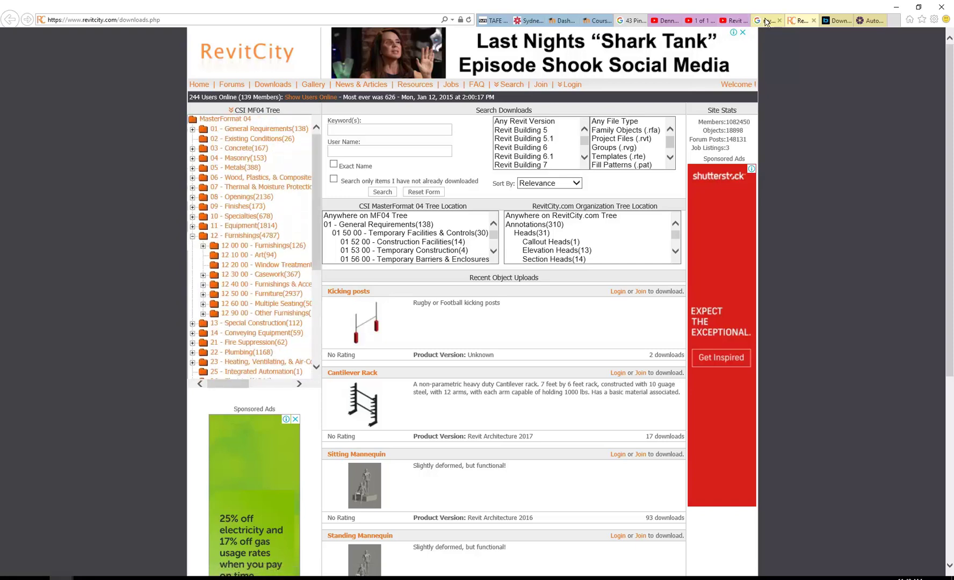
{"action": "left_click", "coordinate": [767, 22]}
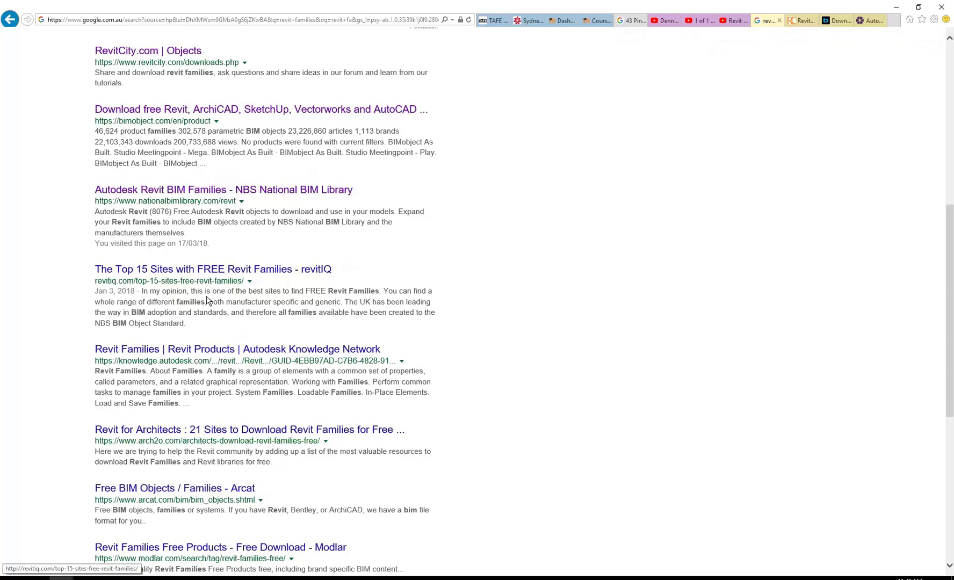
Step: Open the 'Revit Families Free Products - Free Download - Modlar' search result
{"action": "scroll", "coordinate": [145, 383], "scroll_direction": "down", "scroll_amount": 3}
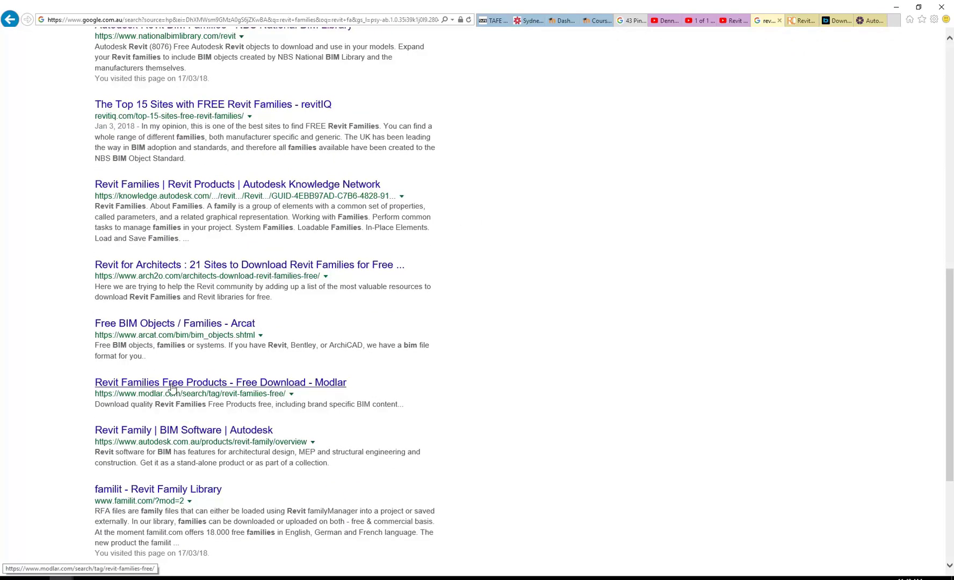
{"action": "left_click", "coordinate": [220, 382]}
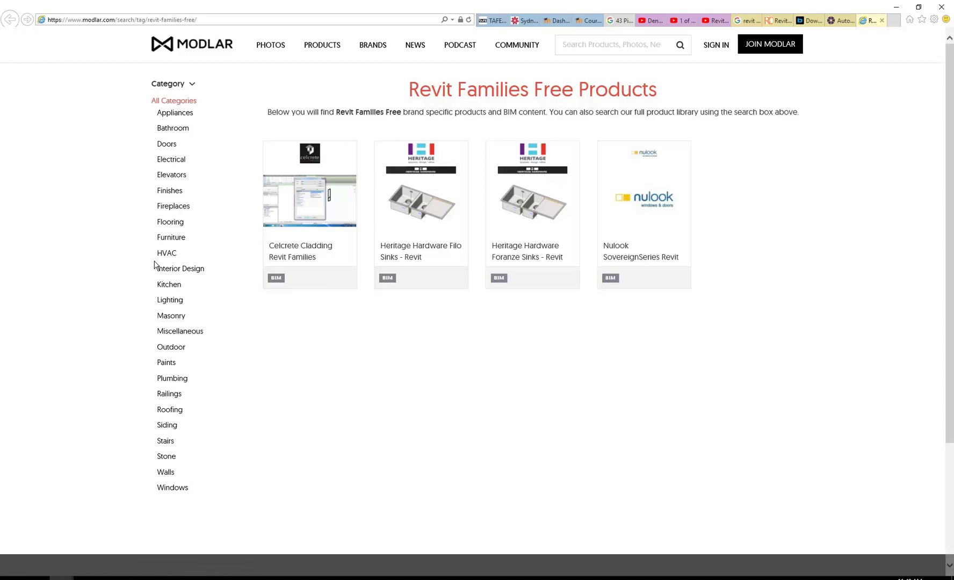
Step: Show Modlar's Furniture products, scroll to the Retro Chair and save it
{"action": "left_click", "coordinate": [171, 239]}
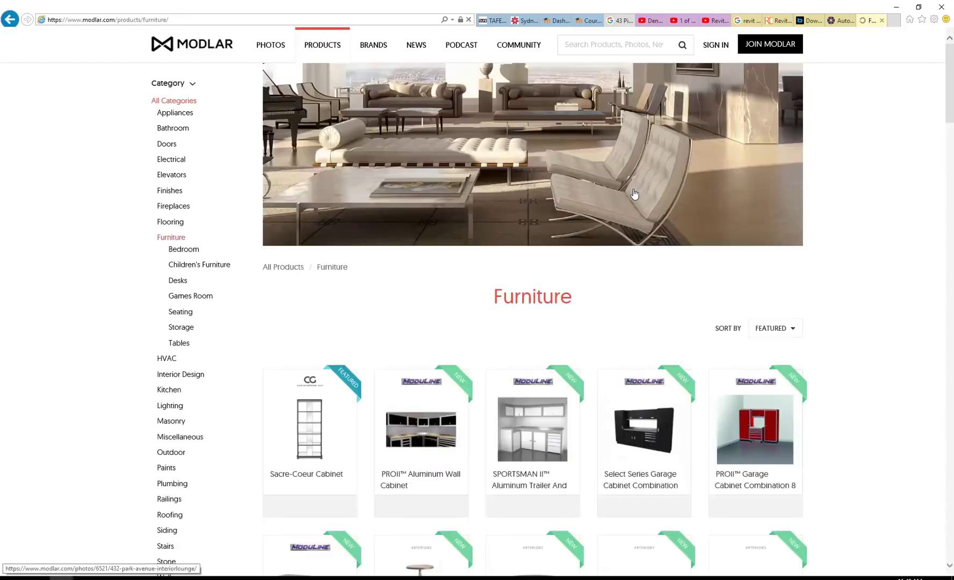
{"action": "scroll", "coordinate": [467, 235], "scroll_direction": "down", "scroll_amount": 9}
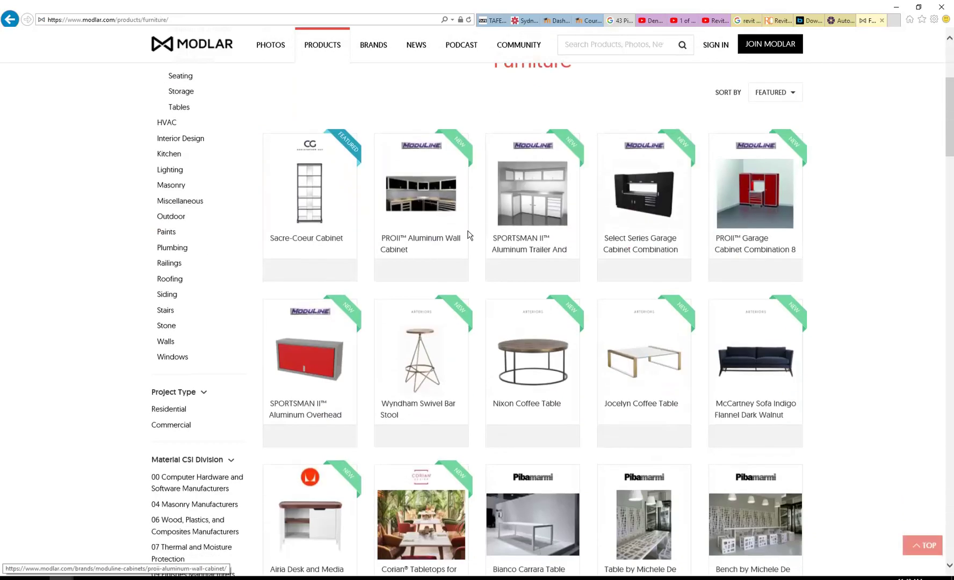
{"action": "scroll", "coordinate": [468, 235], "scroll_direction": "down", "scroll_amount": 10}
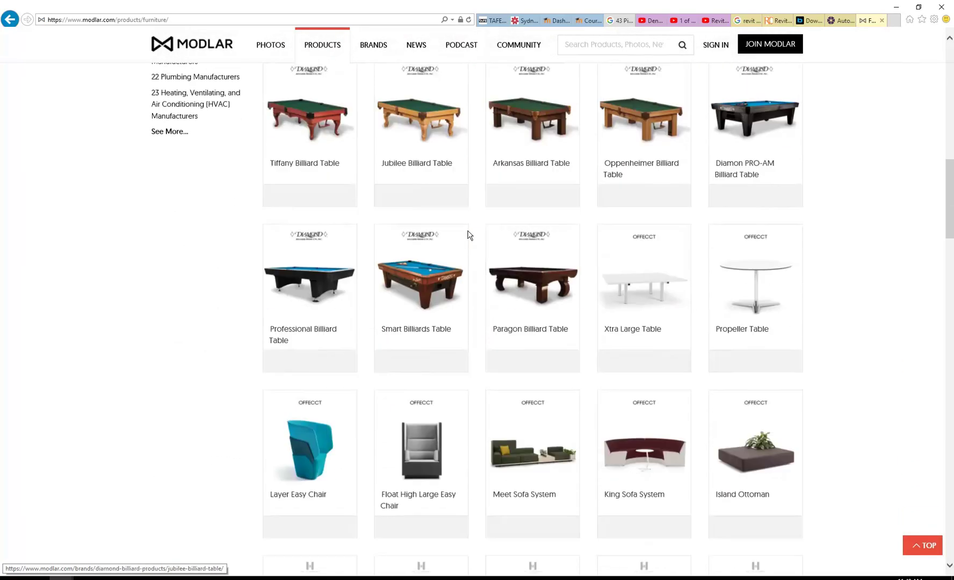
{"action": "scroll", "coordinate": [468, 234], "scroll_direction": "down", "scroll_amount": 5}
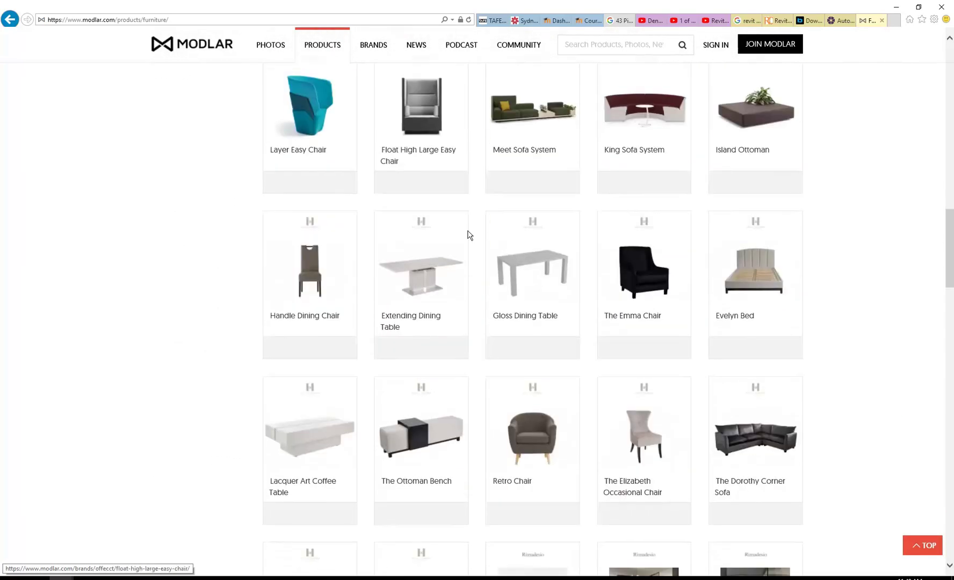
{"action": "scroll", "coordinate": [467, 235], "scroll_direction": "down", "scroll_amount": 2}
{"action": "mouse_move", "coordinate": [549, 213]}
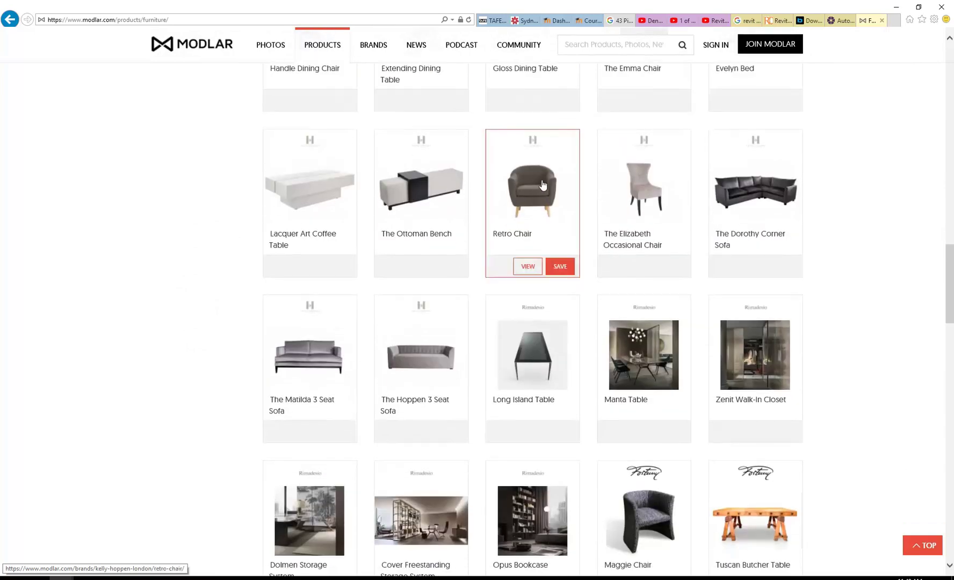
{"action": "left_click", "coordinate": [560, 269]}
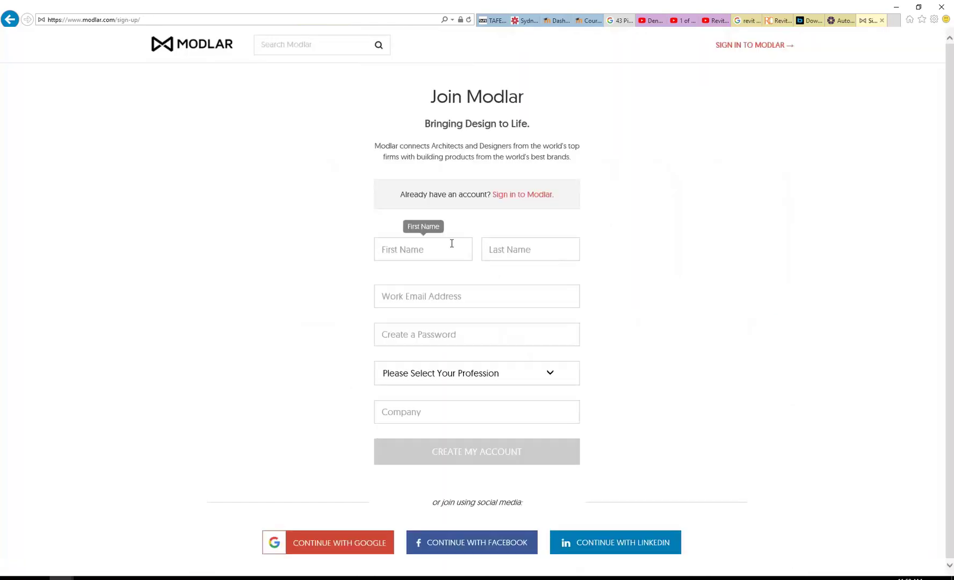
Step: Sign in to Modlar with the account e-mail and password, leaving Remember me unticked
{"action": "left_click", "coordinate": [436, 247]}
{"action": "left_click", "coordinate": [524, 198]}
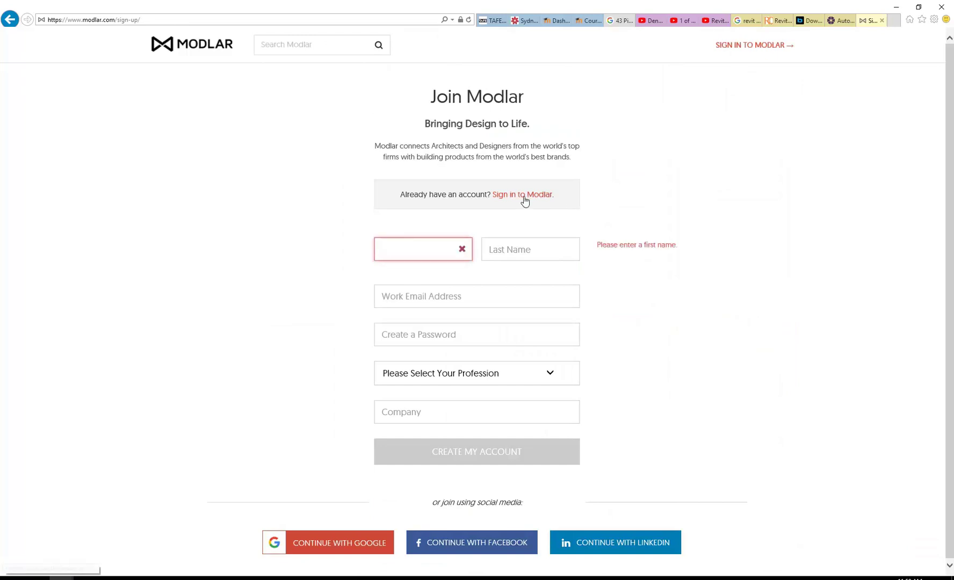
{"action": "left_click", "coordinate": [454, 297]}
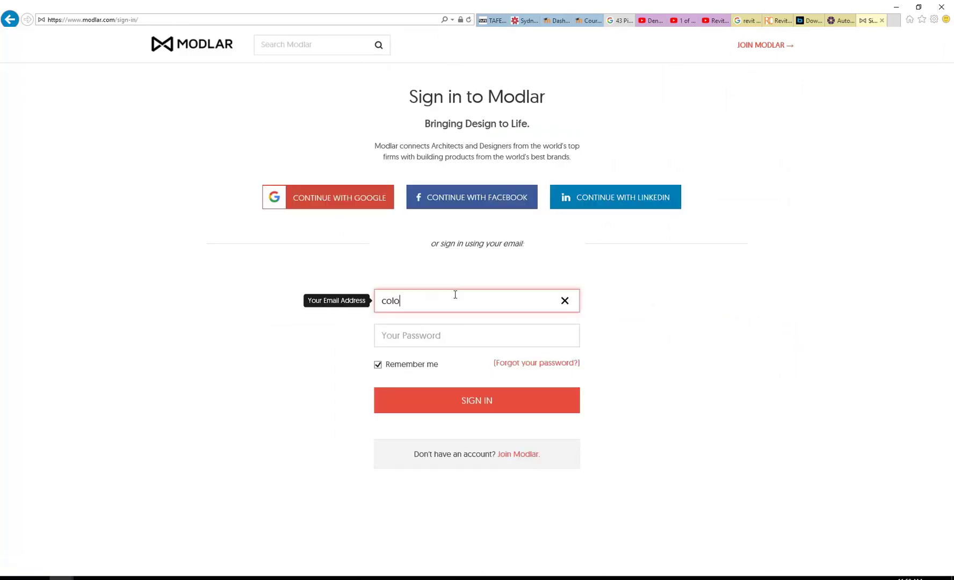
{"action": "key", "text": "Tab"}
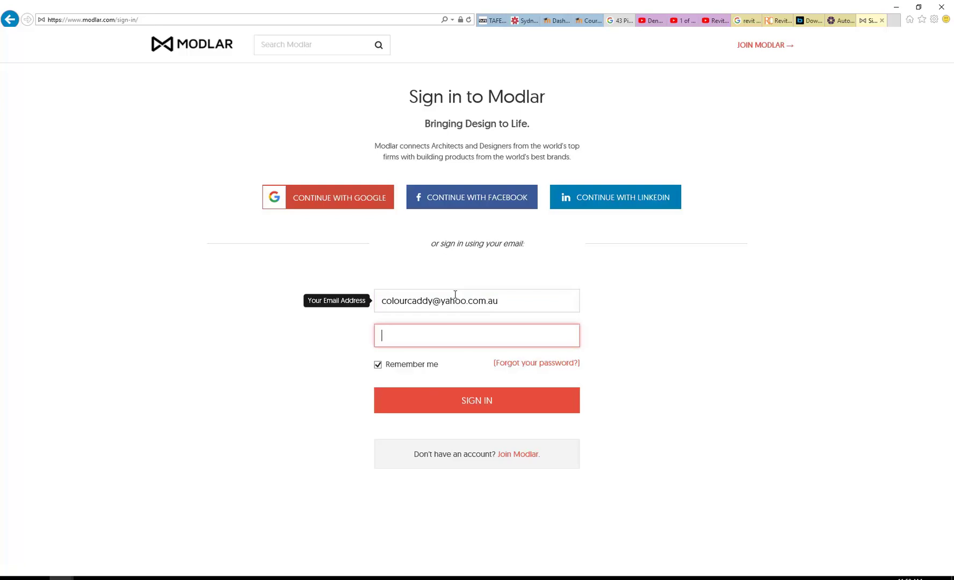
{"action": "type", "text": "•••••••••"}
{"action": "left_click", "coordinate": [377, 365]}
{"action": "key", "text": "Return"}
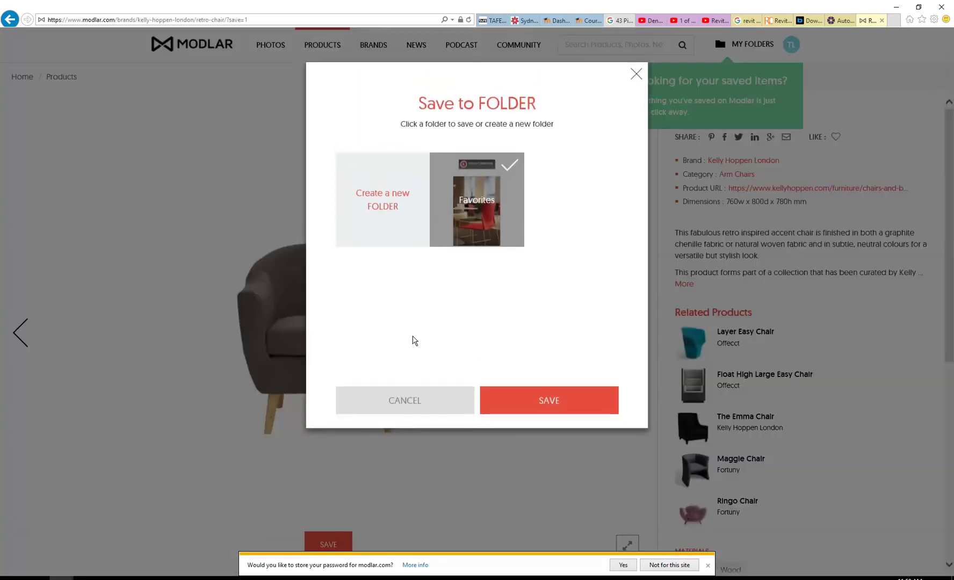
Step: Save the Retro Chair to Favorites and decline storing the password for this site
{"action": "left_click", "coordinate": [555, 399]}
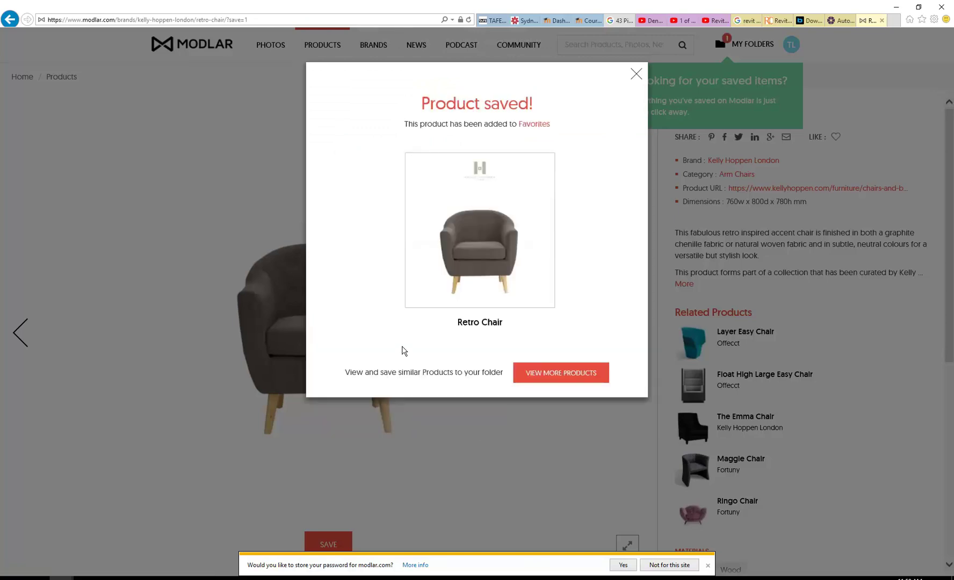
{"action": "left_click", "coordinate": [636, 74]}
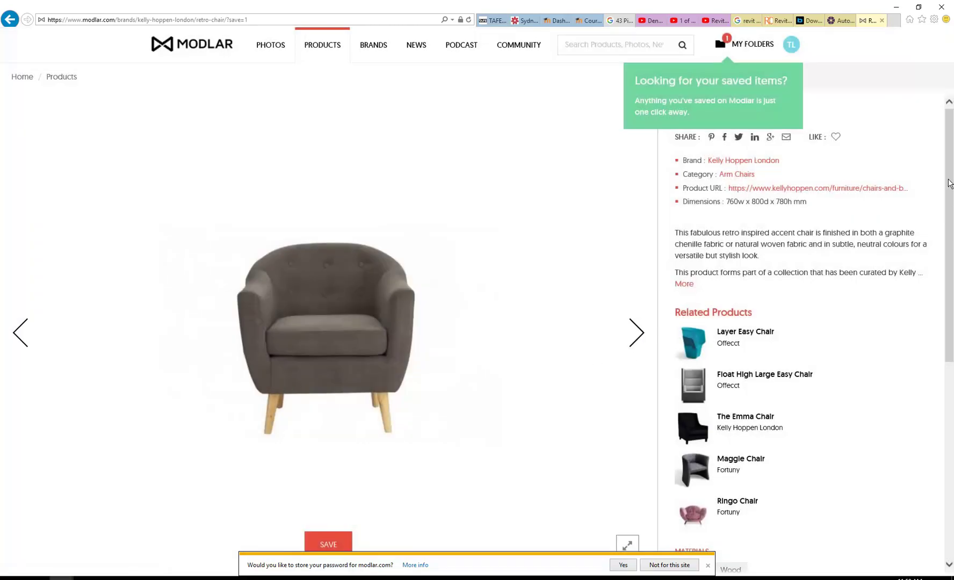
{"action": "left_click_drag", "start_coordinate": [952, 176], "coordinate": [953, 239]}
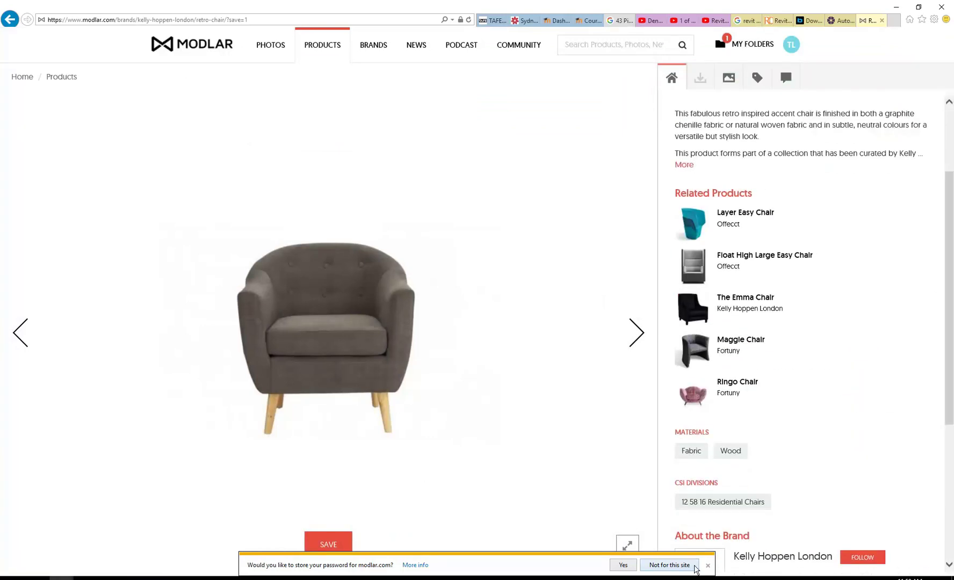
{"action": "left_click", "coordinate": [678, 565]}
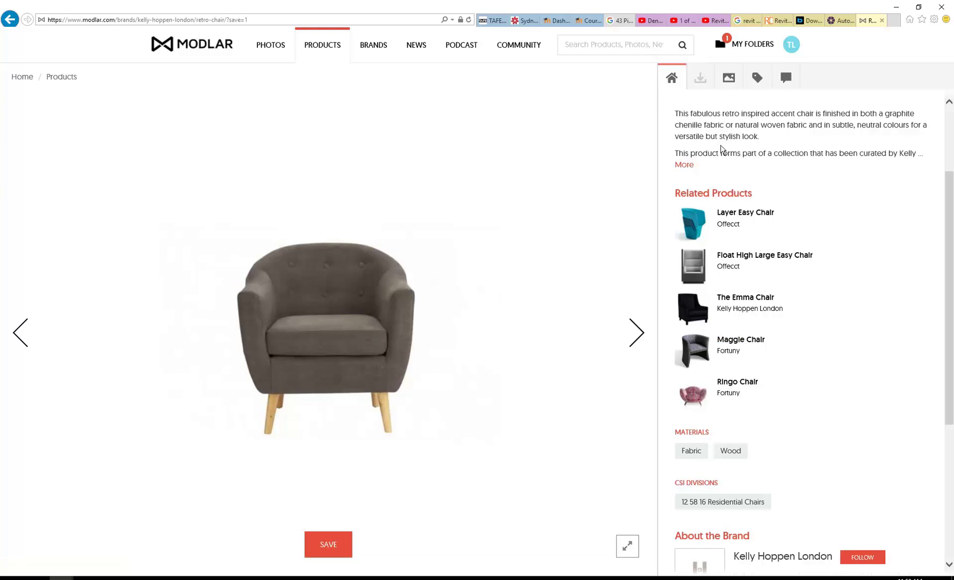
{"action": "scroll", "coordinate": [723, 150], "scroll_direction": "up", "scroll_amount": 3}
{"action": "mouse_move", "coordinate": [317, 47]}
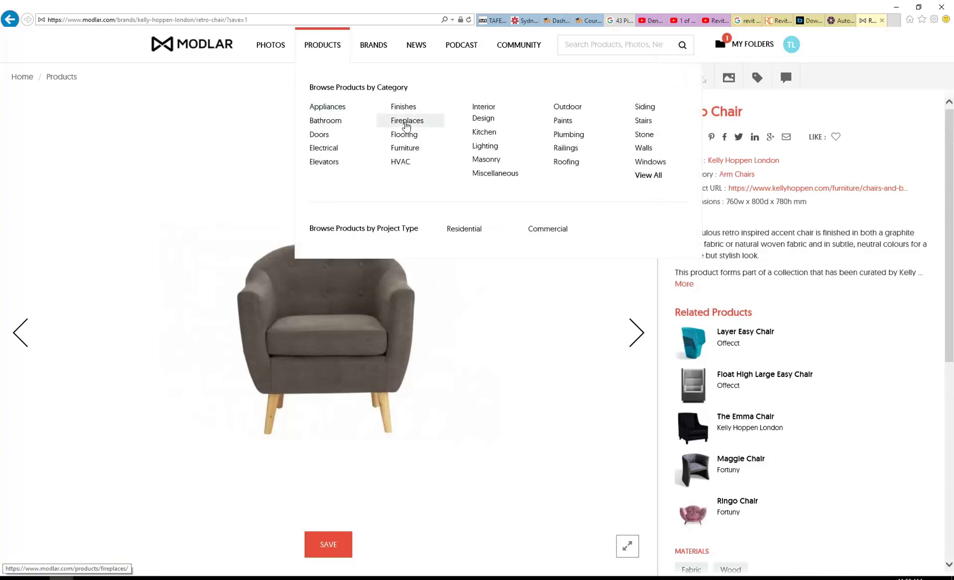
Step: Open Modlar's Furniture category and scroll through its chairs, sofas and tables
{"action": "left_click", "coordinate": [407, 150]}
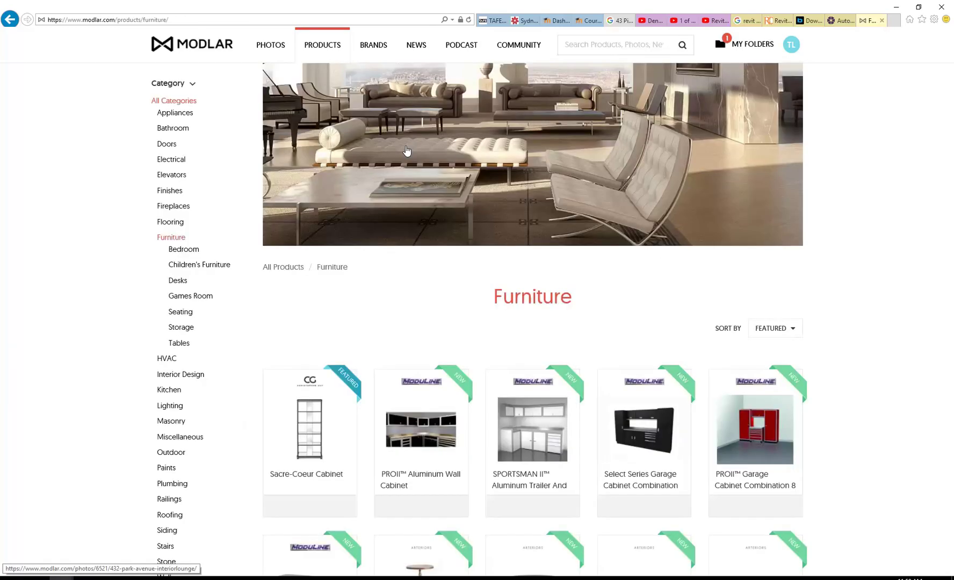
{"action": "scroll", "coordinate": [463, 304], "scroll_direction": "down", "scroll_amount": 15}
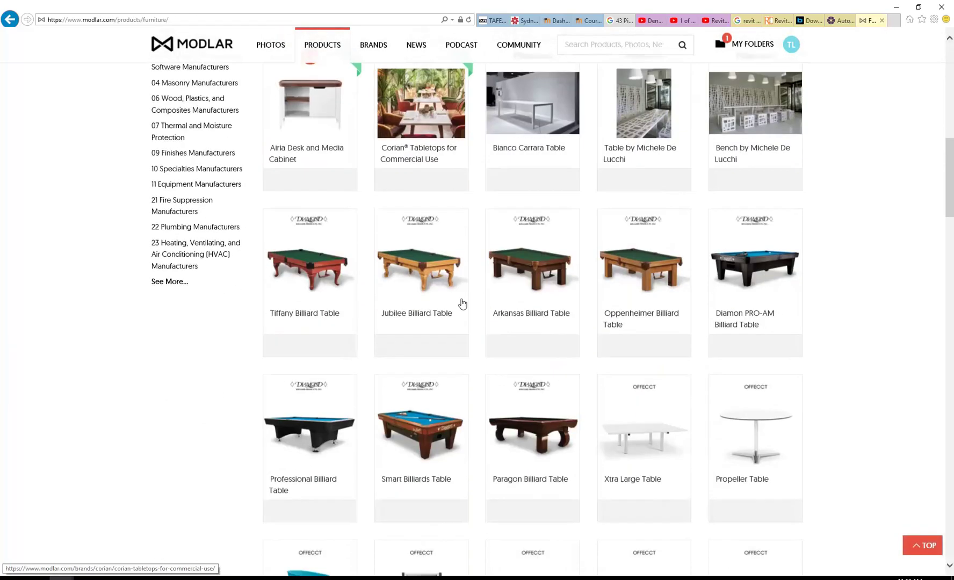
{"action": "mouse_move", "coordinate": [319, 275]}
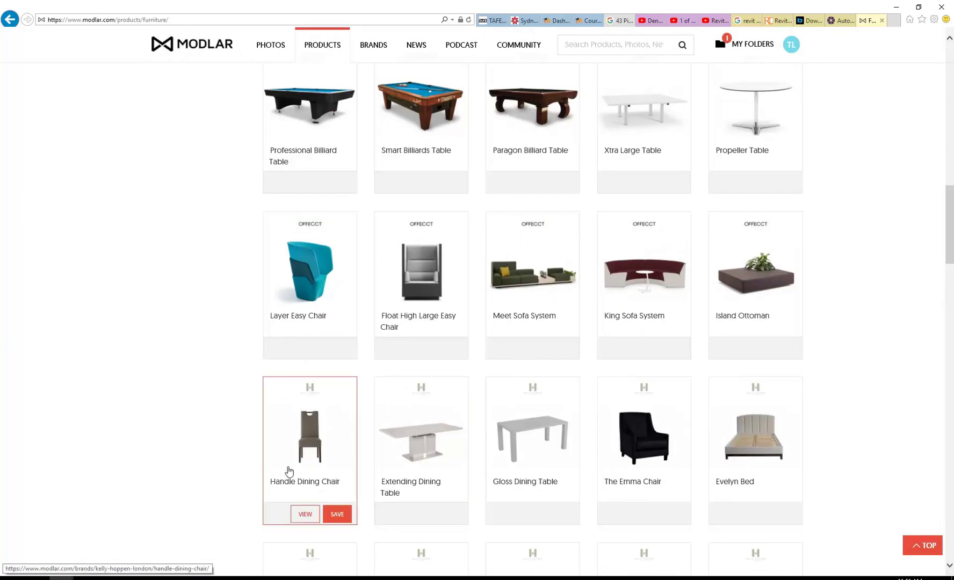
{"action": "scroll", "coordinate": [267, 343], "scroll_direction": "up", "scroll_amount": 10}
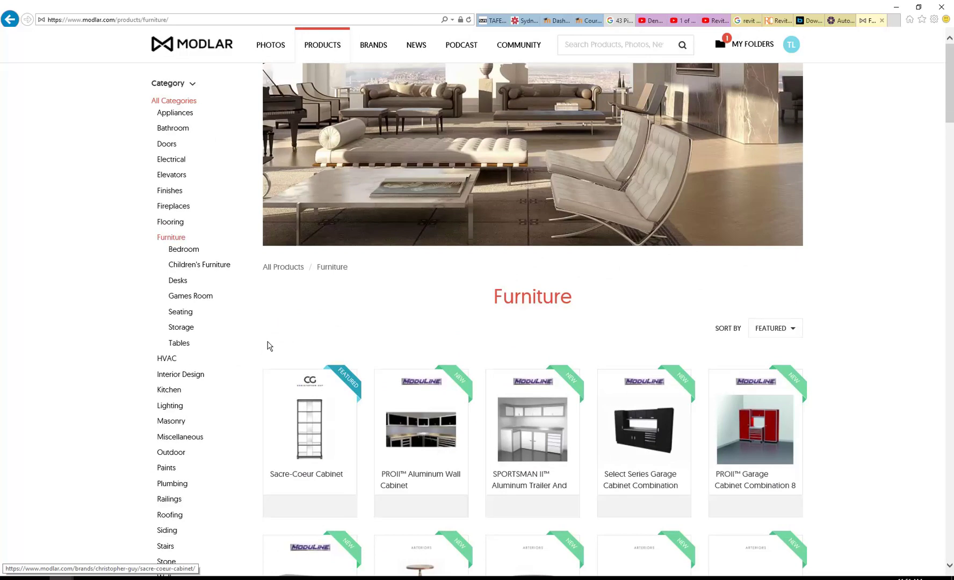
{"action": "scroll", "coordinate": [267, 346], "scroll_direction": "down", "scroll_amount": 6}
{"action": "scroll", "coordinate": [267, 345], "scroll_direction": "up", "scroll_amount": 6}
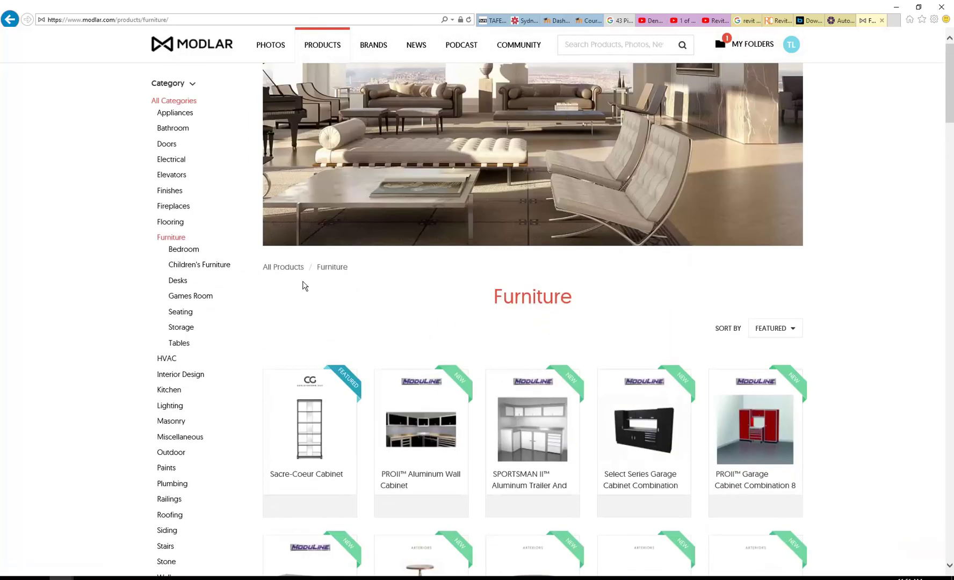
{"action": "scroll", "coordinate": [277, 271], "scroll_direction": "down", "scroll_amount": 10}
{"action": "scroll", "coordinate": [274, 268], "scroll_direction": "down", "scroll_amount": 15}
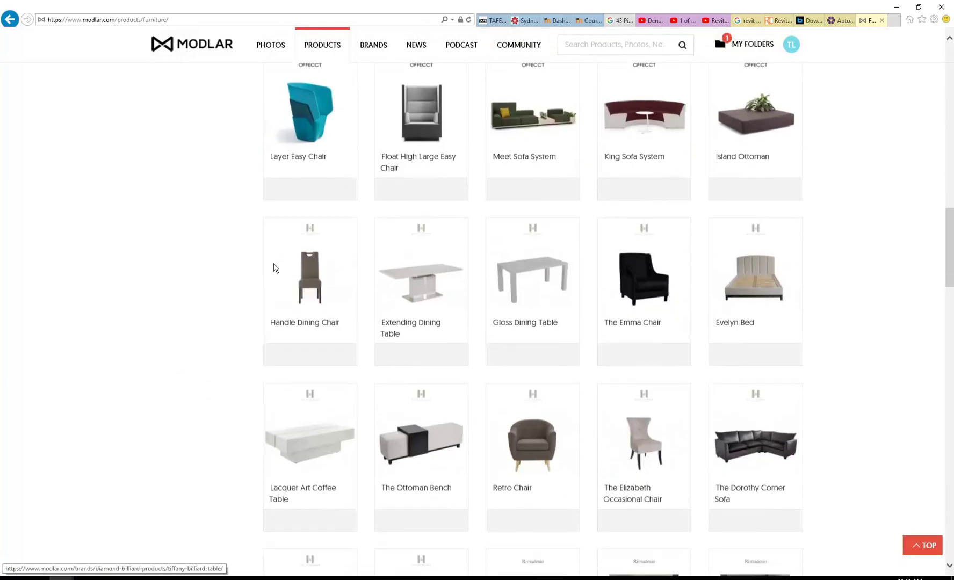
{"action": "scroll", "coordinate": [274, 267], "scroll_direction": "up", "scroll_amount": 5}
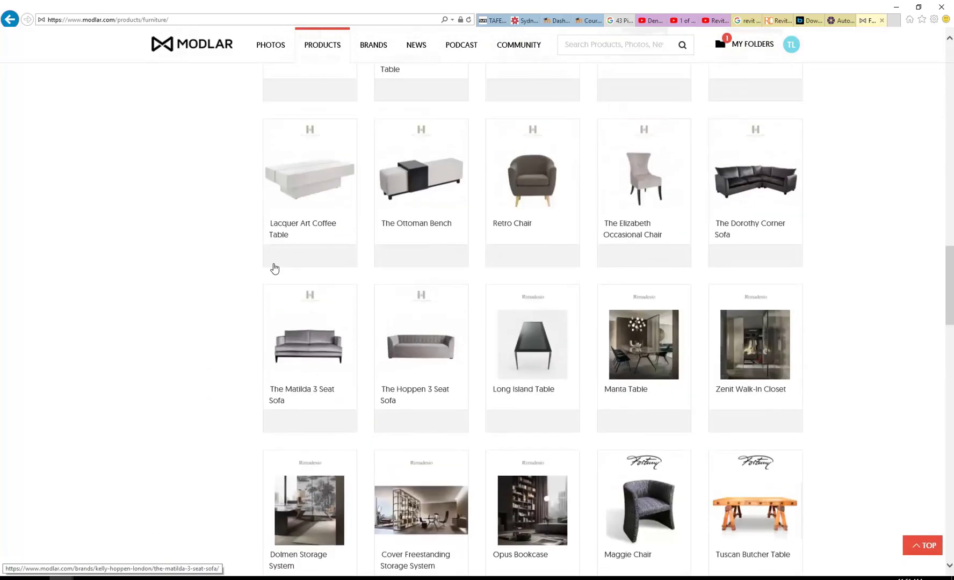
{"action": "mouse_move", "coordinate": [324, 433]}
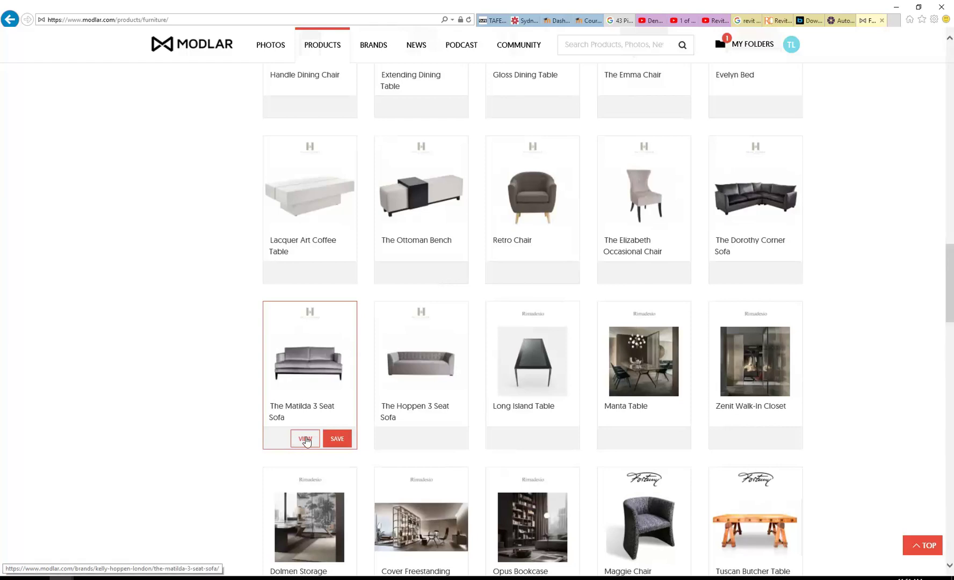
Step: View the Matilda 3 Seat Sofa details, then go back past the error page
{"action": "left_click", "coordinate": [305, 439]}
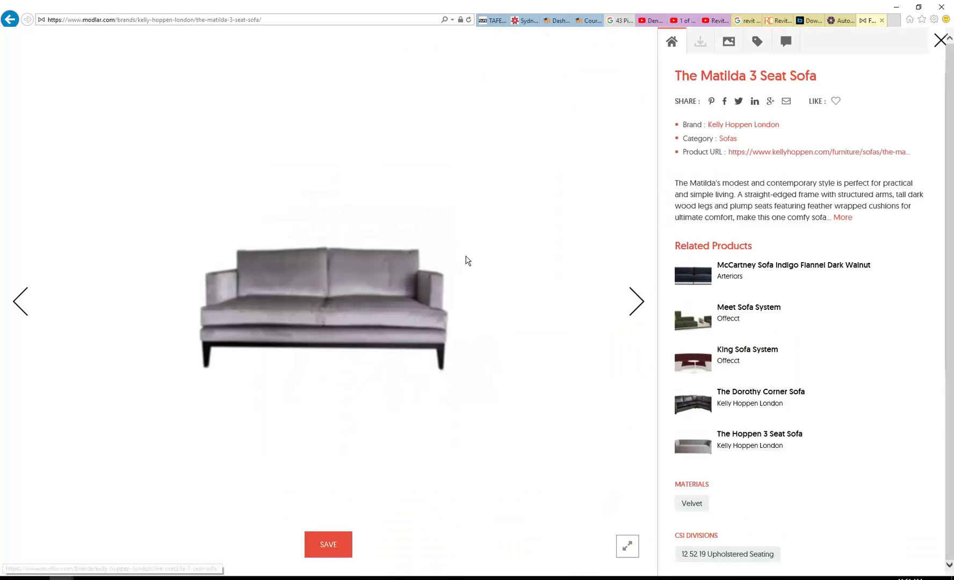
{"action": "scroll", "coordinate": [687, 299], "scroll_direction": "down", "scroll_amount": 5}
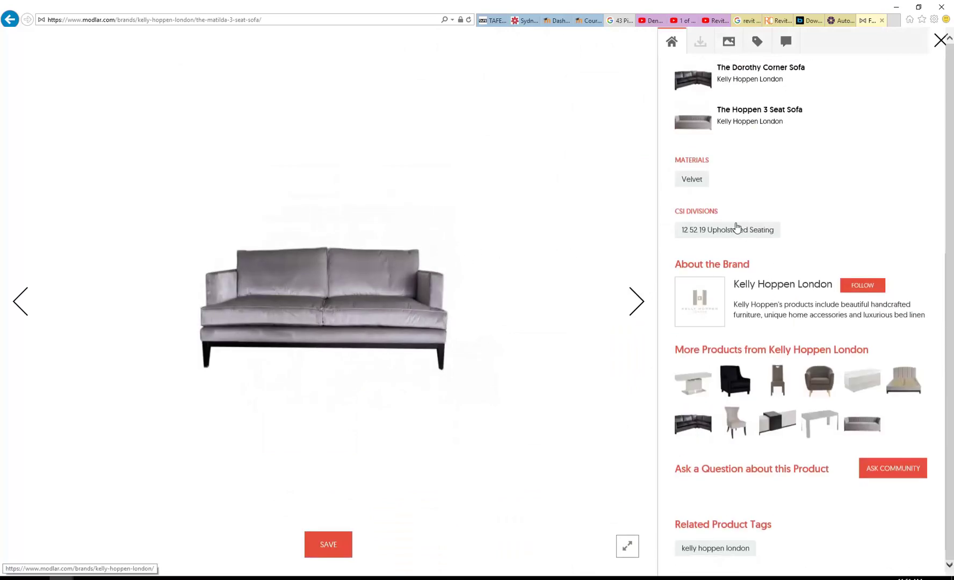
{"action": "scroll", "coordinate": [736, 244], "scroll_direction": "up", "scroll_amount": 5}
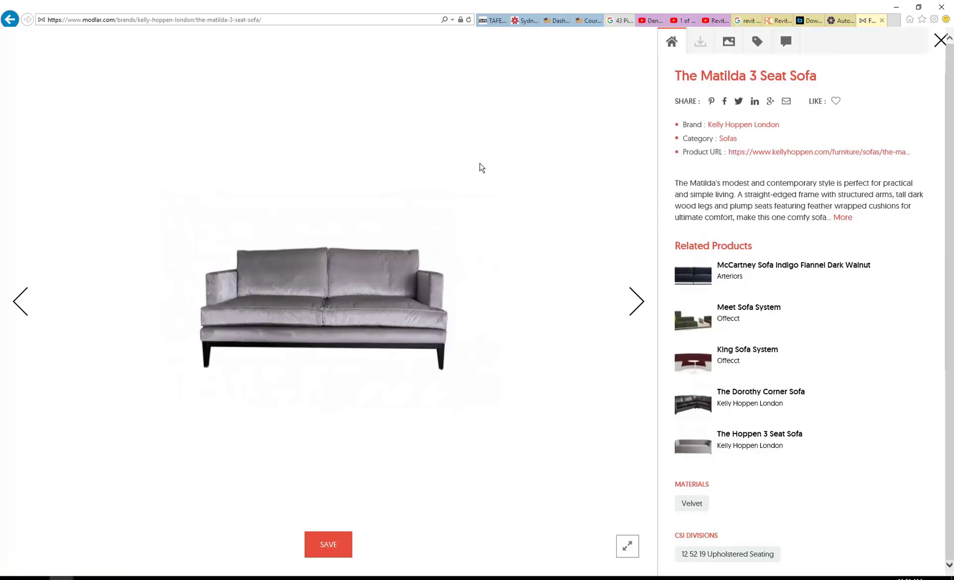
{"action": "left_click", "coordinate": [3, 23]}
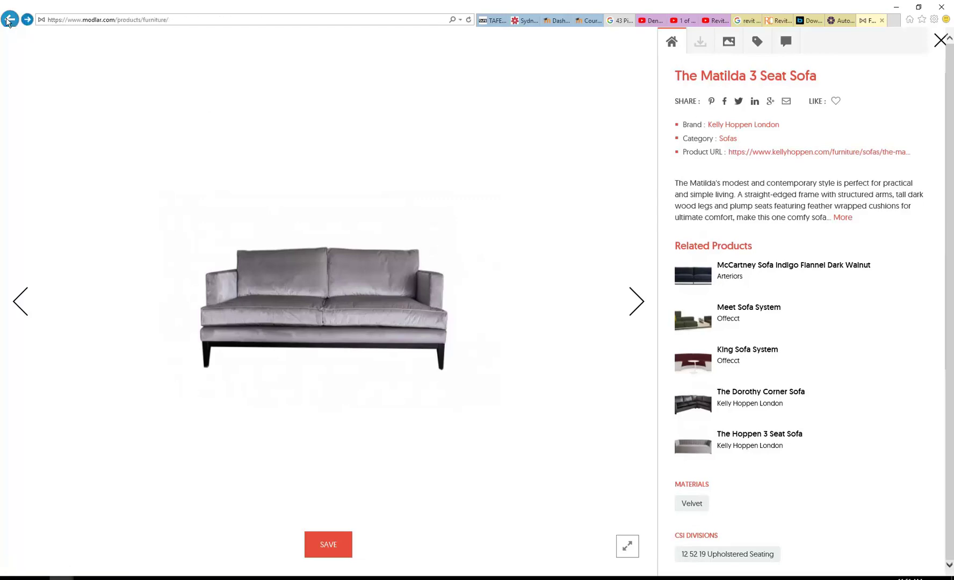
{"action": "left_click", "coordinate": [7, 22]}
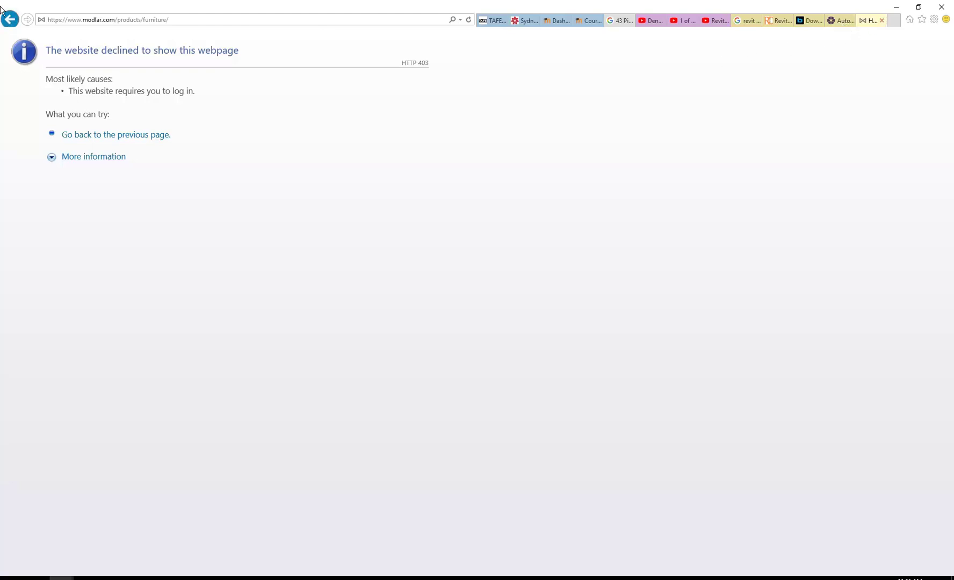
{"action": "left_click", "coordinate": [10, 21]}
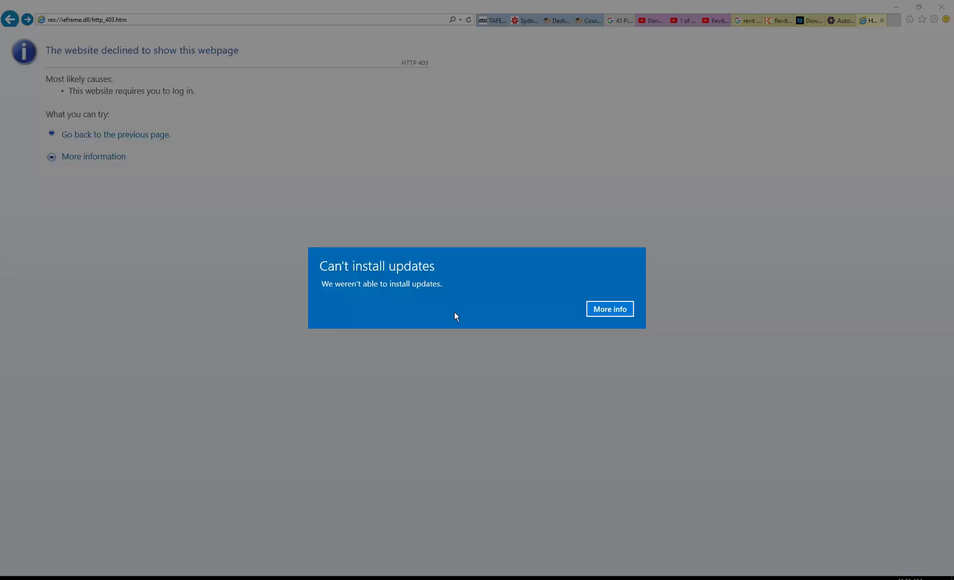
Step: Dismiss the failed Windows updates notice and reload the Retro Chair product page
{"action": "left_click", "coordinate": [617, 311]}
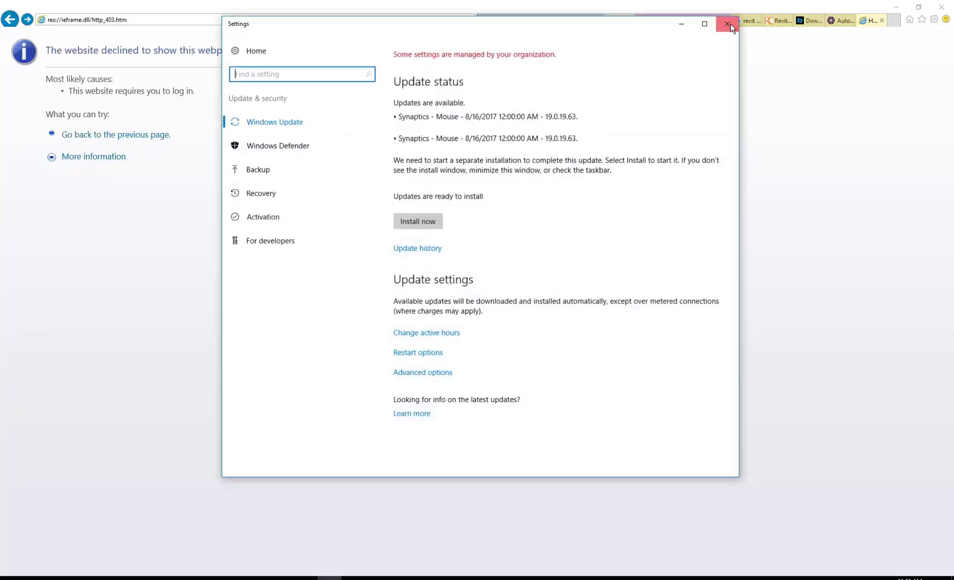
{"action": "left_click", "coordinate": [727, 20]}
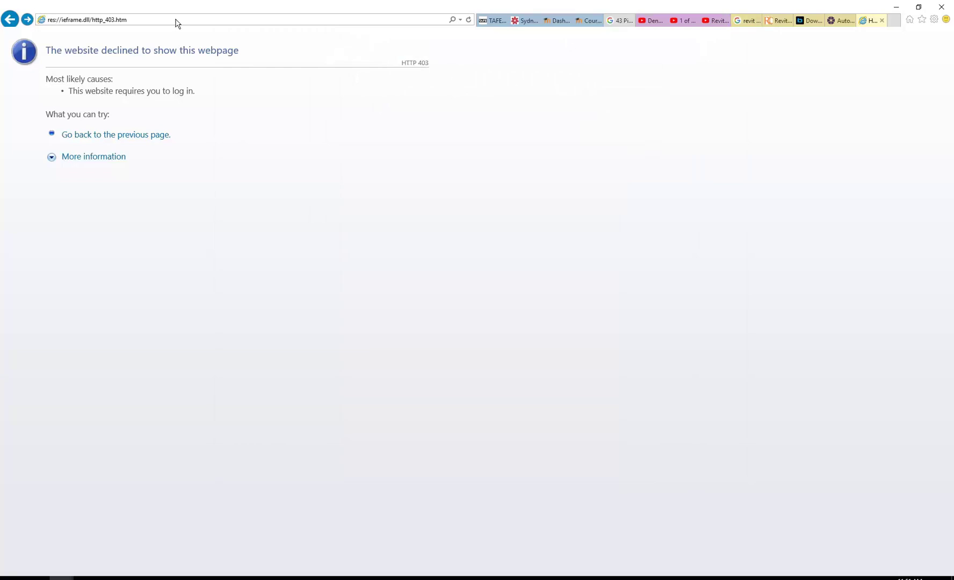
{"action": "left_click", "coordinate": [26, 20]}
{"action": "left_click", "coordinate": [284, 22]}
{"action": "left_click", "coordinate": [283, 21]}
{"action": "key", "text": "Return"}
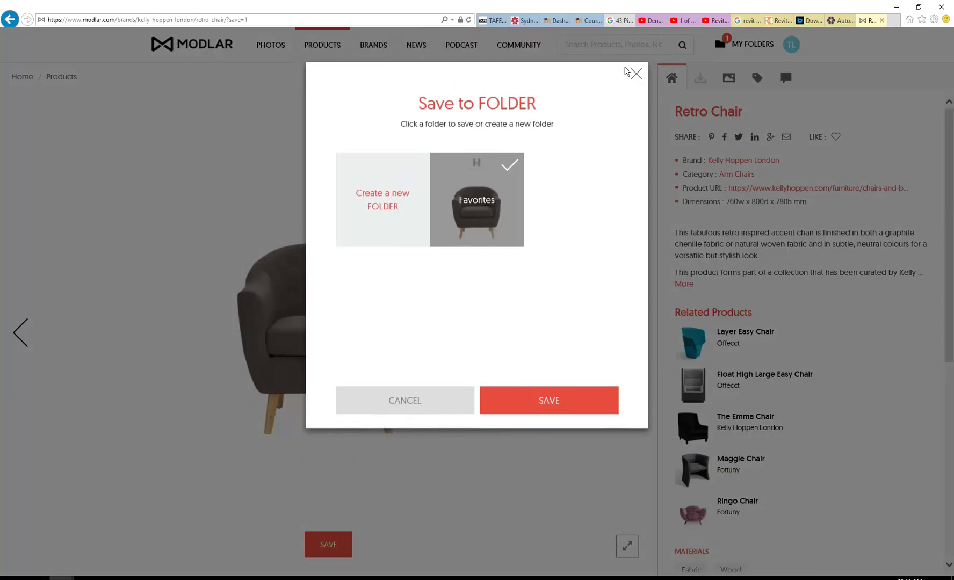
{"action": "left_click", "coordinate": [636, 74]}
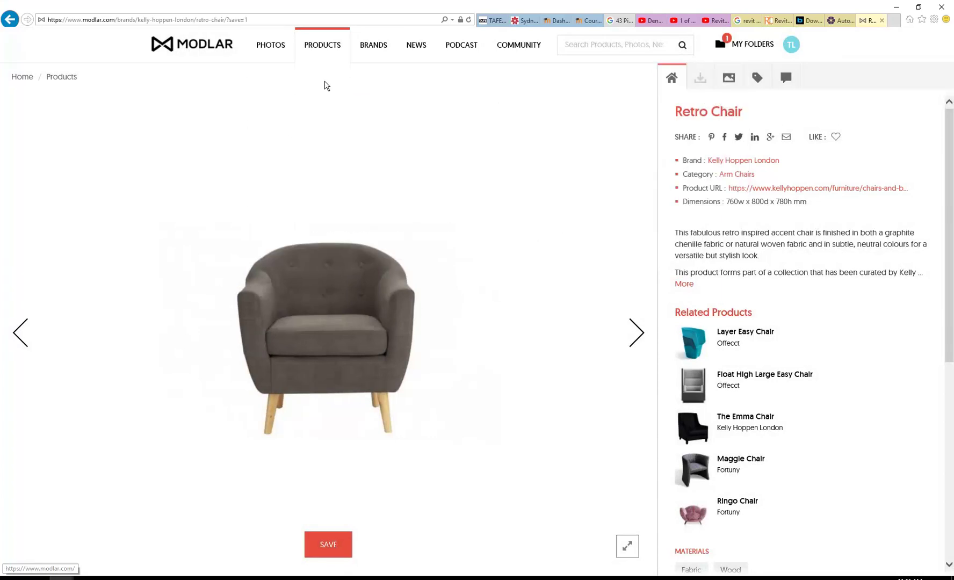
{"action": "mouse_move", "coordinate": [305, 61]}
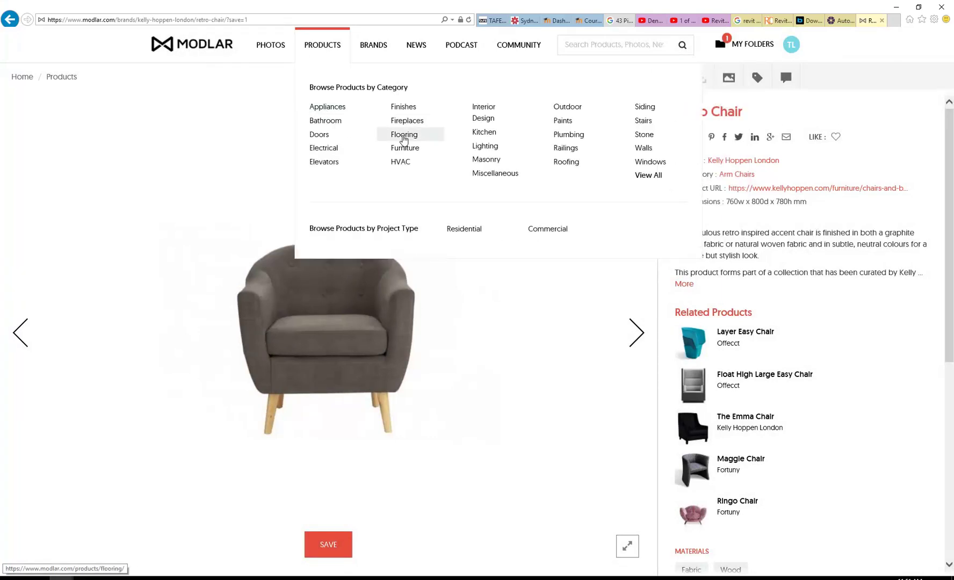
{"action": "left_click", "coordinate": [405, 150]}
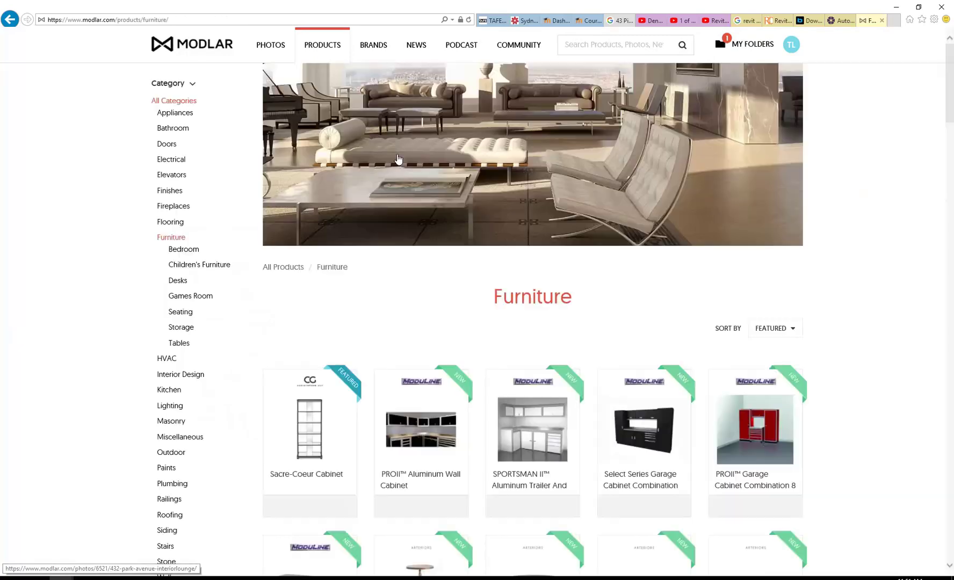
{"action": "scroll", "coordinate": [213, 294], "scroll_direction": "down", "scroll_amount": 5}
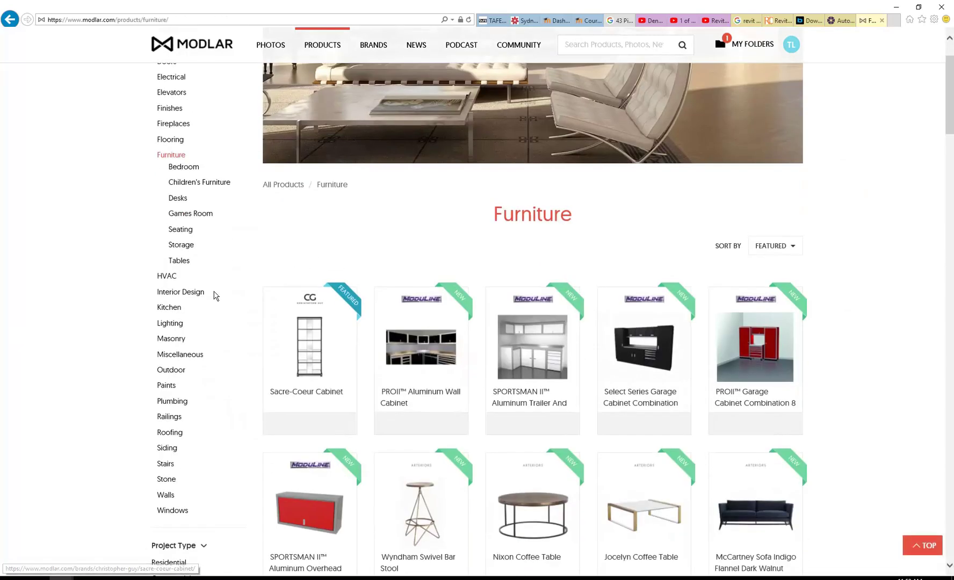
{"action": "scroll", "coordinate": [531, 360], "scroll_direction": "down", "scroll_amount": 4}
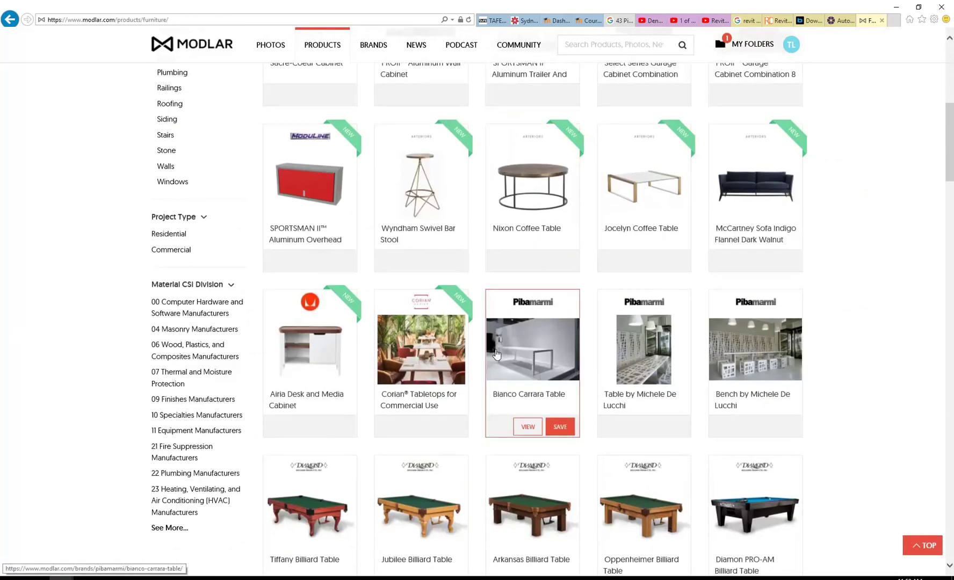
{"action": "scroll", "coordinate": [511, 354], "scroll_direction": "down", "scroll_amount": 5}
{"action": "scroll", "coordinate": [496, 354], "scroll_direction": "down", "scroll_amount": 12}
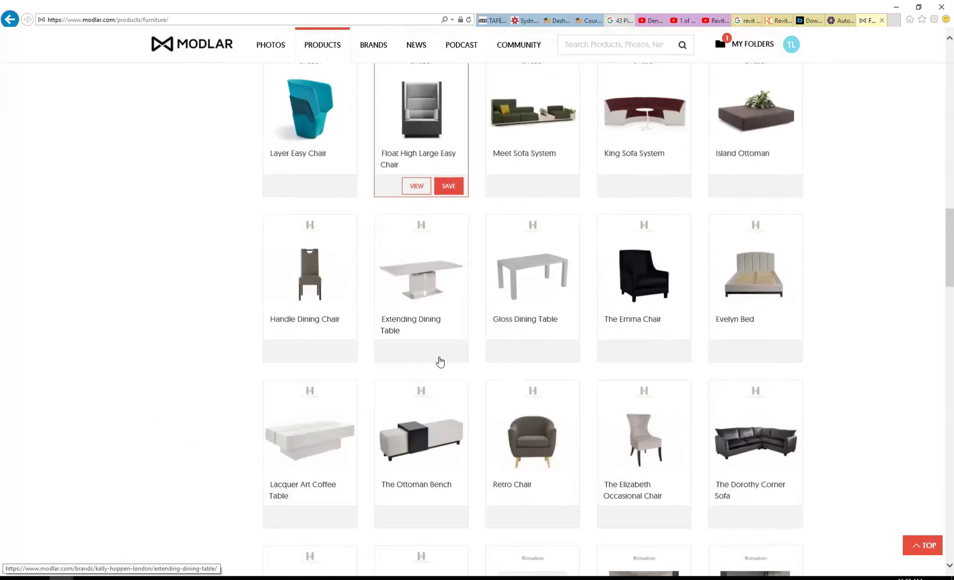
{"action": "scroll", "coordinate": [439, 361], "scroll_direction": "down", "scroll_amount": 3}
{"action": "scroll", "coordinate": [439, 361], "scroll_direction": "down", "scroll_amount": 3}
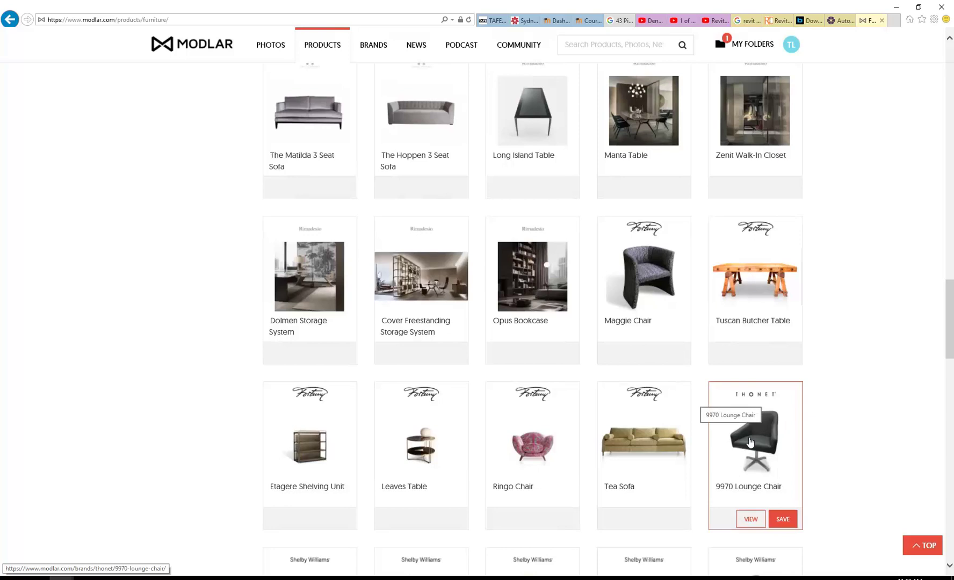
{"action": "scroll", "coordinate": [642, 306], "scroll_direction": "up", "scroll_amount": 20}
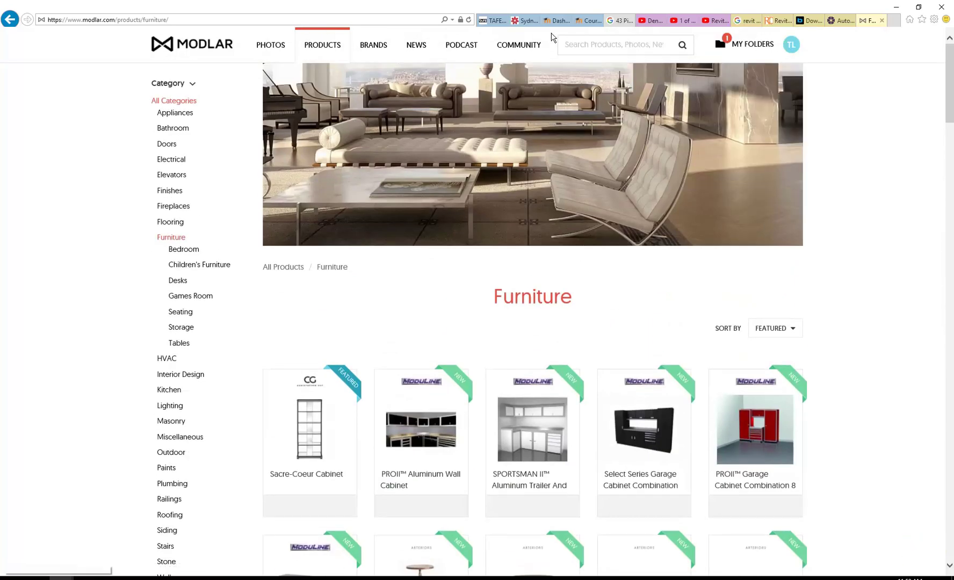
{"action": "left_click", "coordinate": [768, 329]}
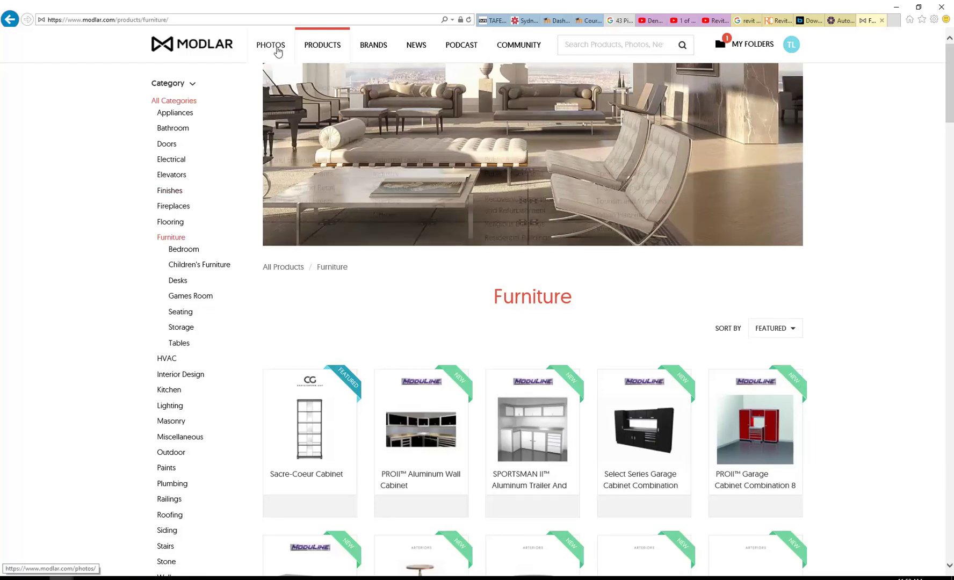
{"action": "scroll", "coordinate": [377, 330], "scroll_direction": "down", "scroll_amount": 8}
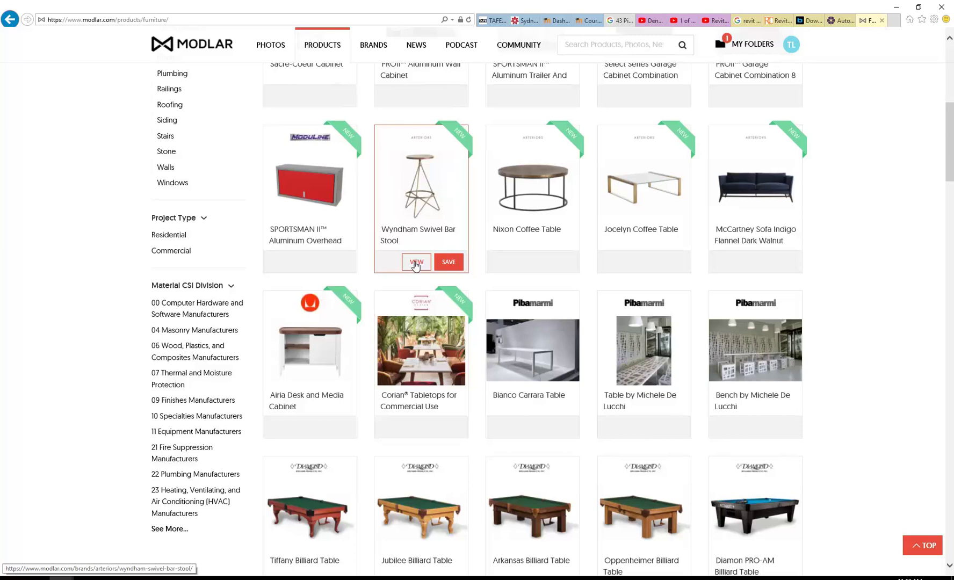
Step: Preview the Wyndham Swivel Bar Stool details and close them
{"action": "left_click", "coordinate": [415, 263]}
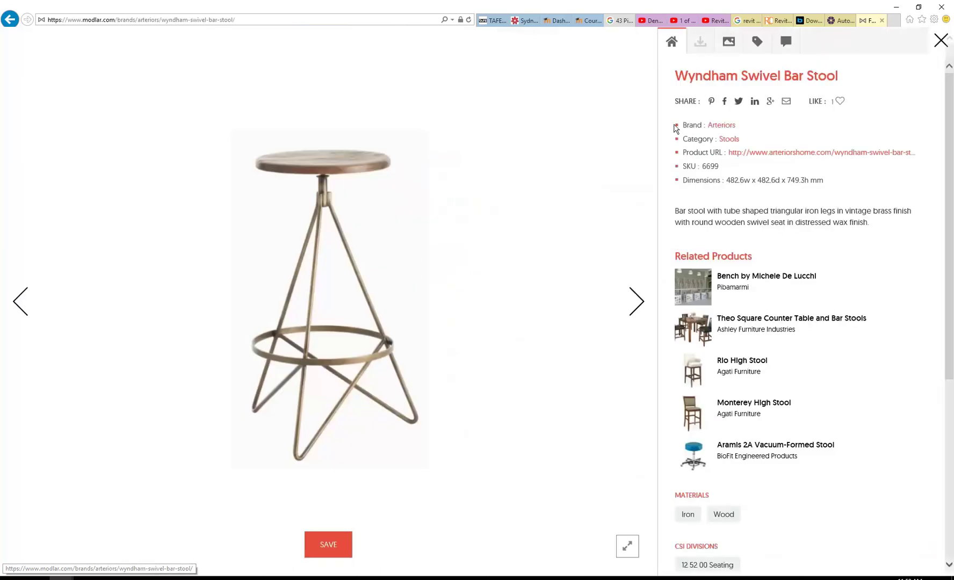
{"action": "scroll", "coordinate": [666, 108], "scroll_direction": "down", "scroll_amount": 1}
{"action": "scroll", "coordinate": [698, 234], "scroll_direction": "down", "scroll_amount": 5}
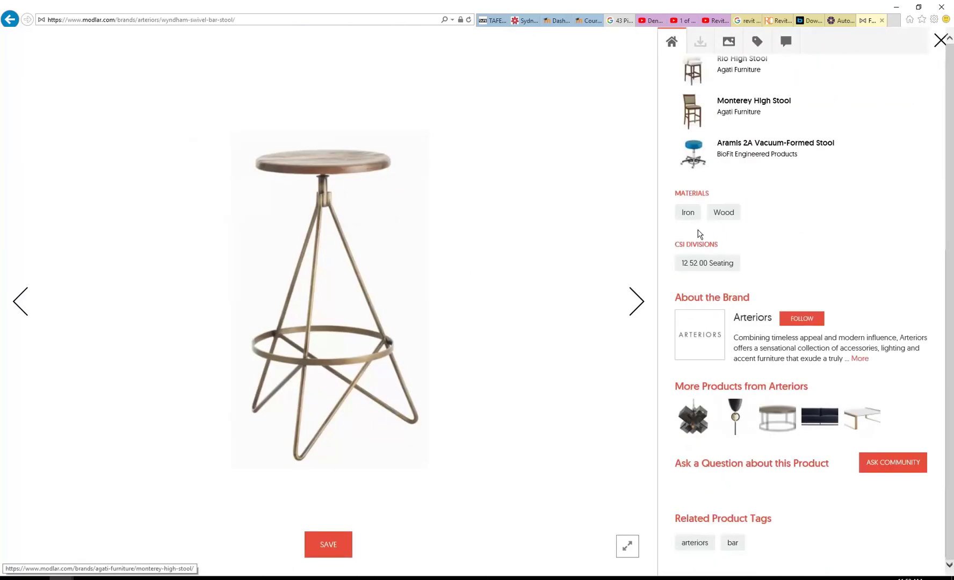
{"action": "scroll", "coordinate": [698, 234], "scroll_direction": "up", "scroll_amount": 6}
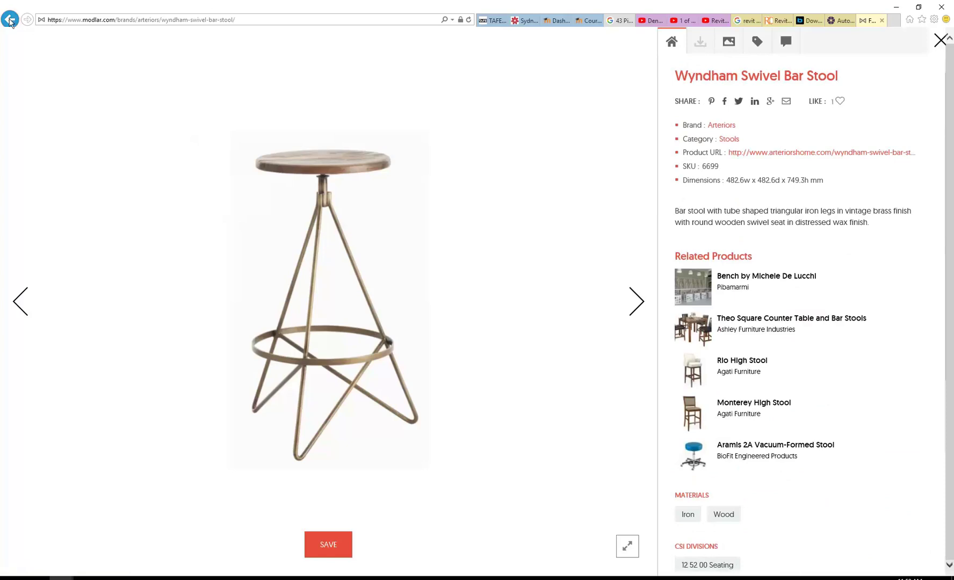
{"action": "left_click", "coordinate": [939, 40]}
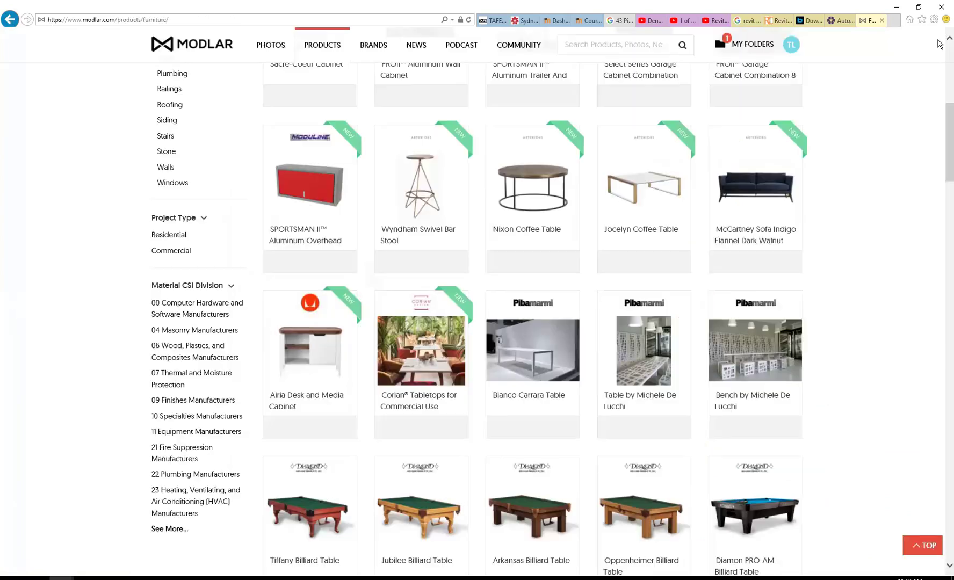
Step: Preview and close the Nixon Coffee Table, then return to the Google 'revit families' results
{"action": "scroll", "coordinate": [502, 239], "scroll_direction": "down", "scroll_amount": 2}
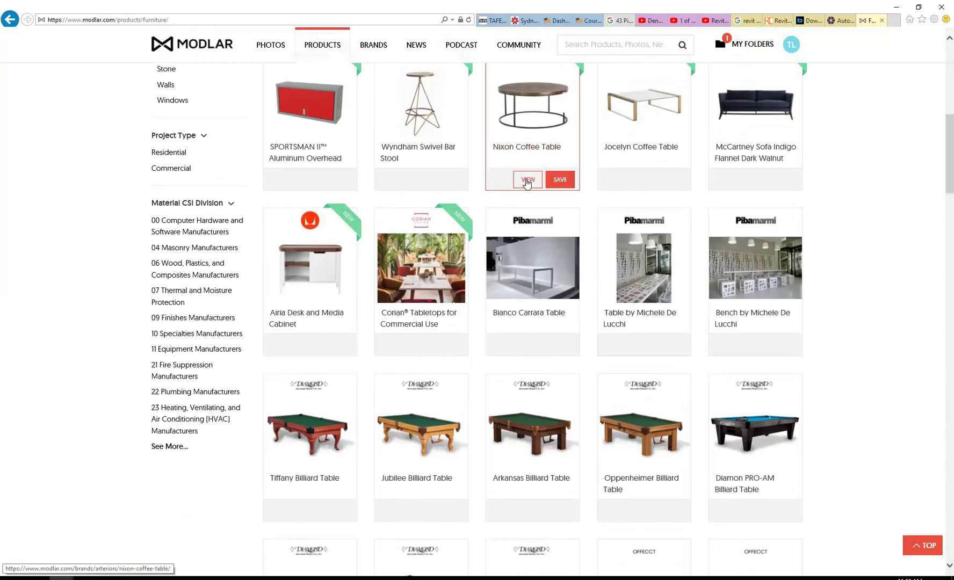
{"action": "left_click", "coordinate": [527, 181]}
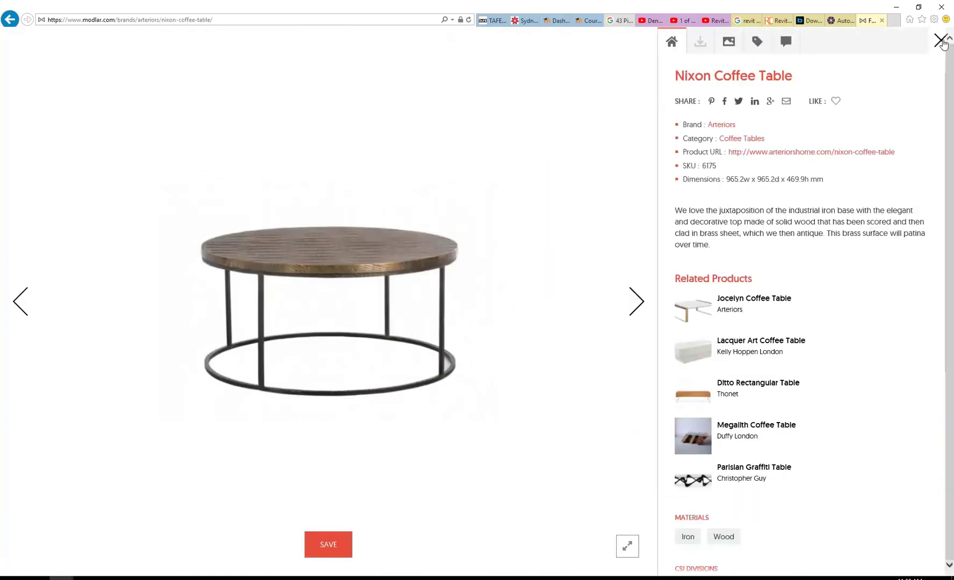
{"action": "left_click", "coordinate": [940, 40]}
{"action": "scroll", "coordinate": [287, 220], "scroll_direction": "up", "scroll_amount": 10}
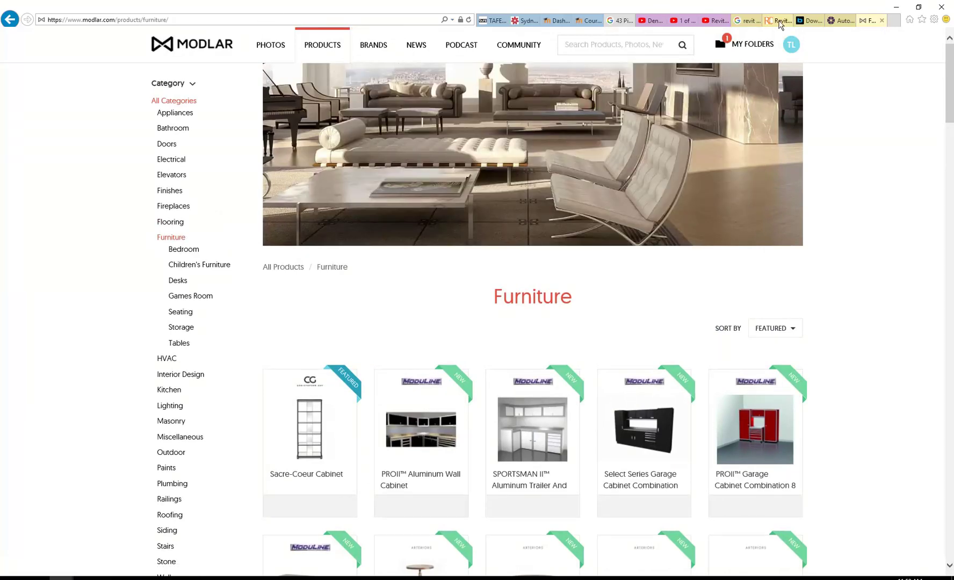
{"action": "left_click", "coordinate": [747, 20]}
{"action": "scroll", "coordinate": [92, 67], "scroll_direction": "up", "scroll_amount": 10}
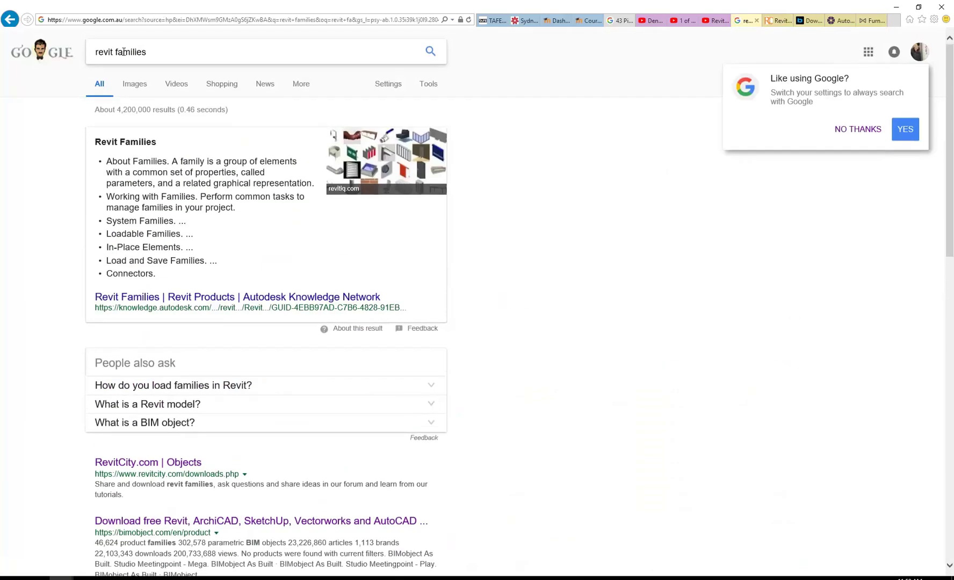
Step: Search Google for 'revit modlar' and open the Revit Families Free Products result in a new tab
{"action": "left_click", "coordinate": [113, 50]}
{"action": "double_click", "coordinate": [131, 51]}
{"action": "type", "text": "m"}
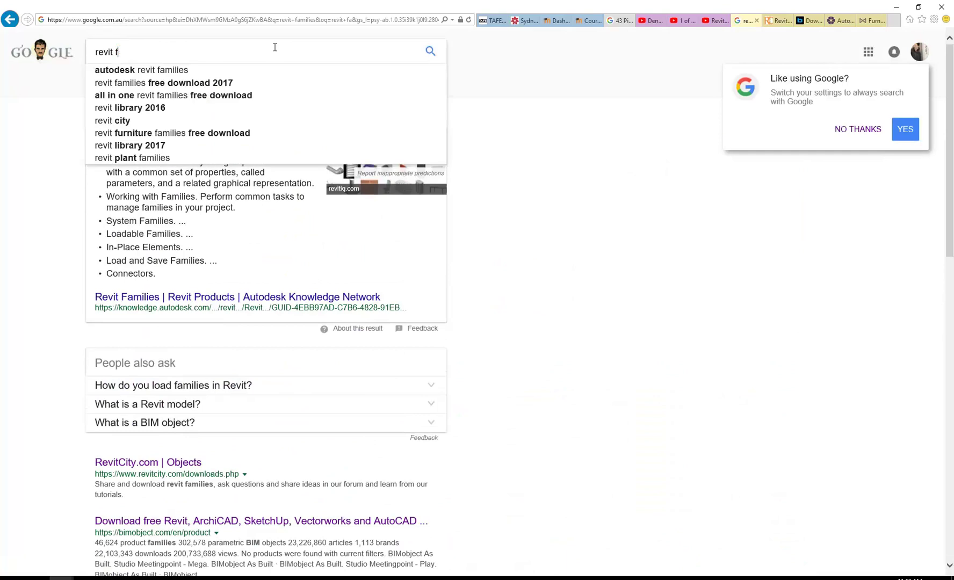
{"action": "type", "text": "odlar"}
{"action": "key", "text": "Return"}
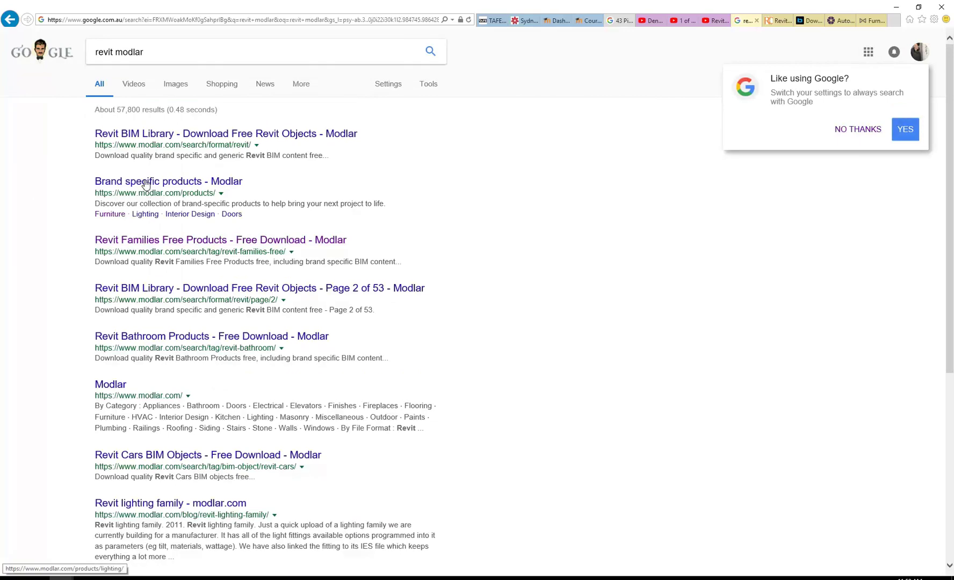
{"action": "middle_click", "coordinate": [163, 242]}
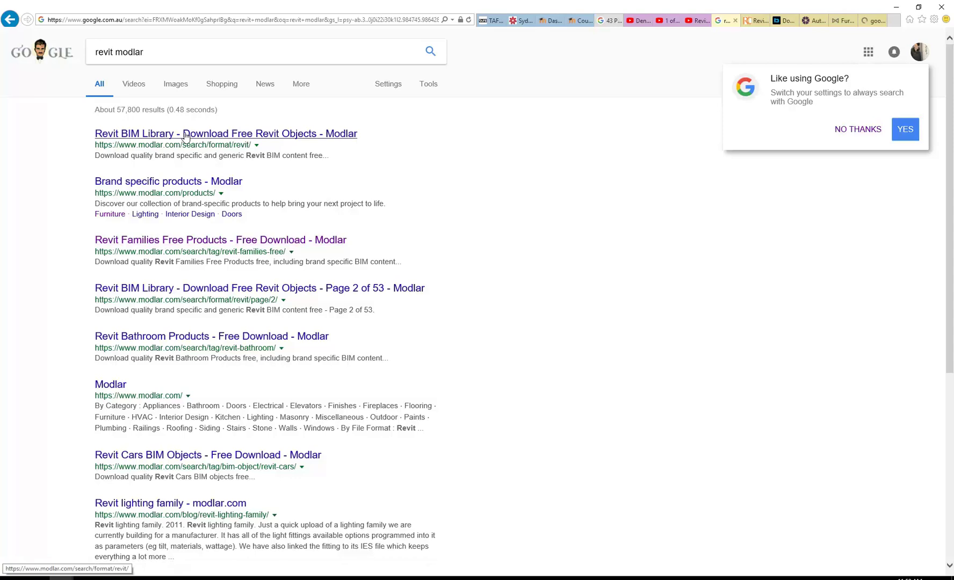
{"action": "left_click", "coordinate": [841, 22]}
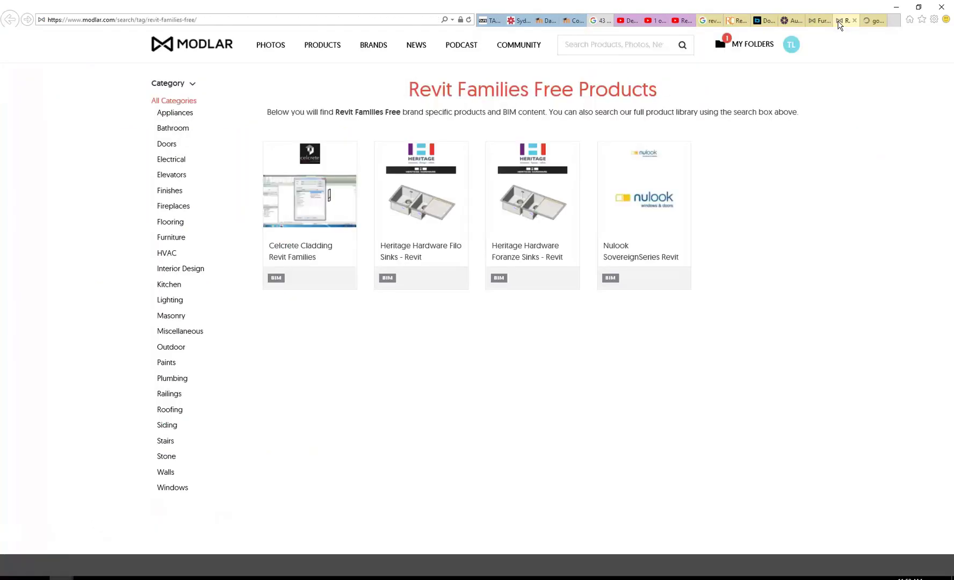
Step: Browse the Revit BIM Library listing and move to page 2 of Revit families
{"action": "left_click", "coordinate": [868, 21]}
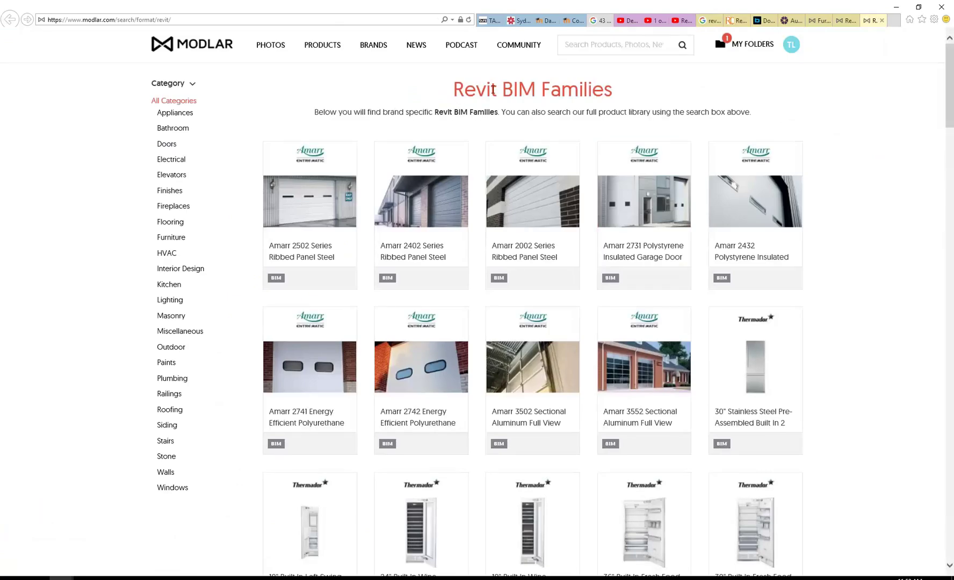
{"action": "scroll", "coordinate": [485, 153], "scroll_direction": "down", "scroll_amount": 15}
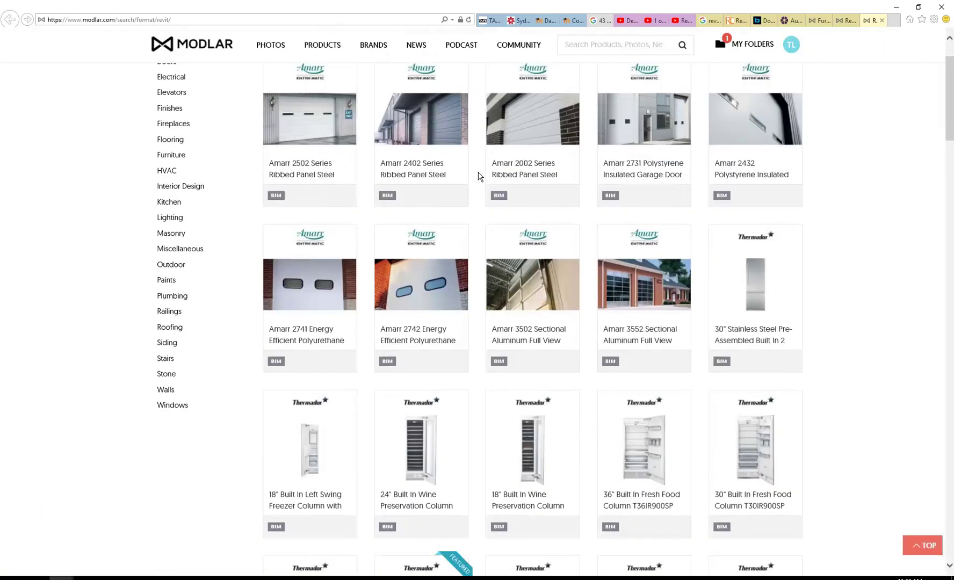
{"action": "scroll", "coordinate": [480, 176], "scroll_direction": "down", "scroll_amount": 10}
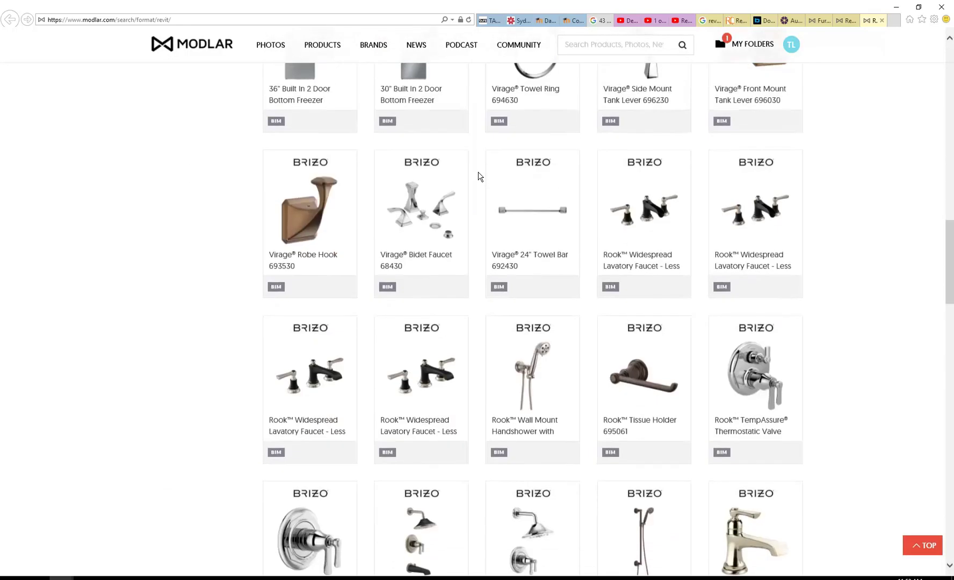
{"action": "scroll", "coordinate": [480, 176], "scroll_direction": "down", "scroll_amount": 10}
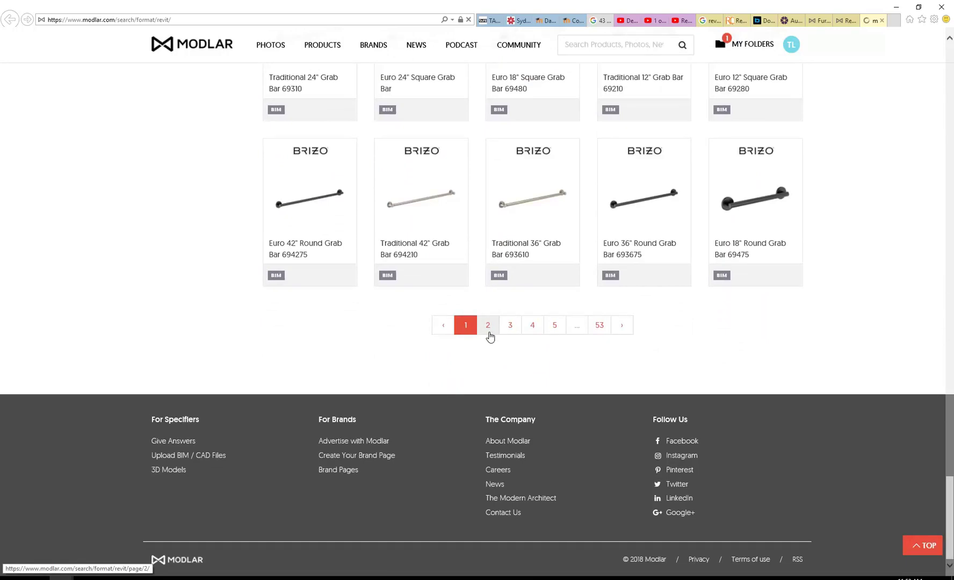
{"action": "left_click", "coordinate": [488, 327]}
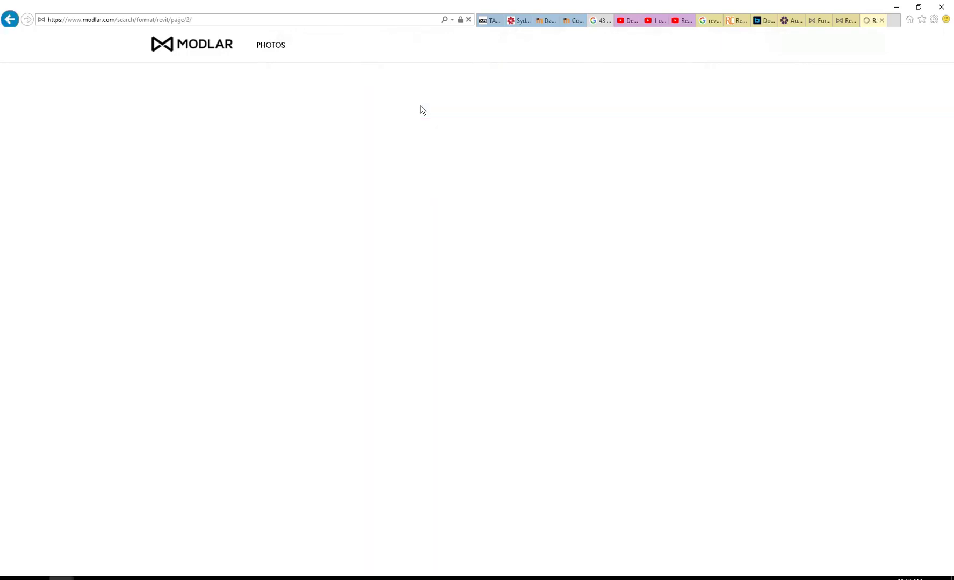
{"action": "scroll", "coordinate": [413, 241], "scroll_direction": "down", "scroll_amount": 2}
{"action": "scroll", "coordinate": [413, 241], "scroll_direction": "down", "scroll_amount": 15}
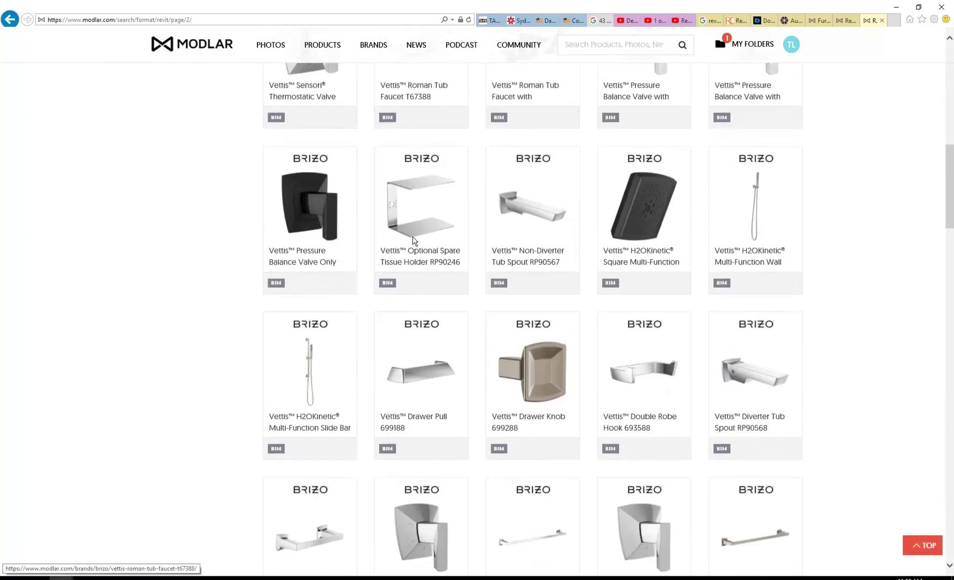
{"action": "scroll", "coordinate": [413, 242], "scroll_direction": "down", "scroll_amount": 20}
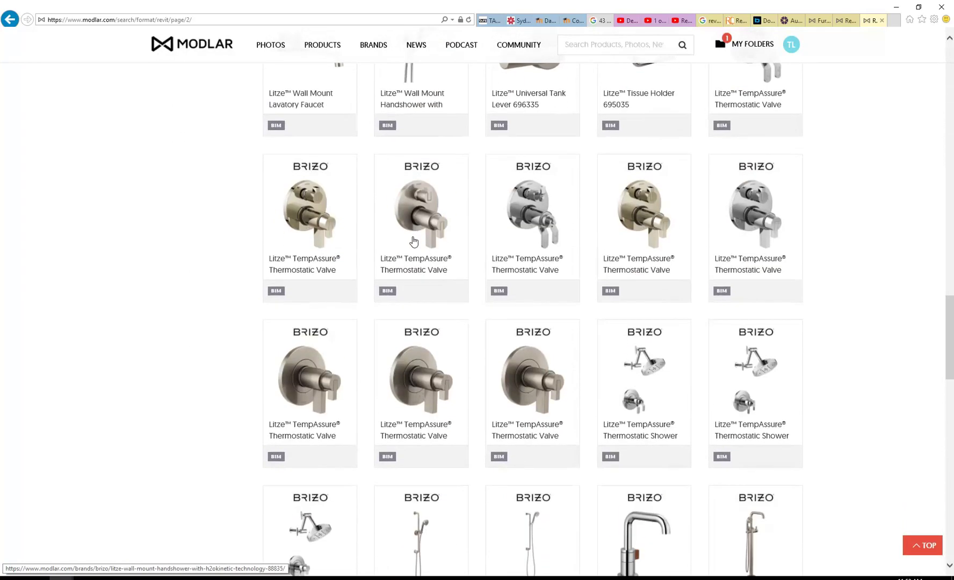
{"action": "scroll", "coordinate": [413, 241], "scroll_direction": "up", "scroll_amount": 20}
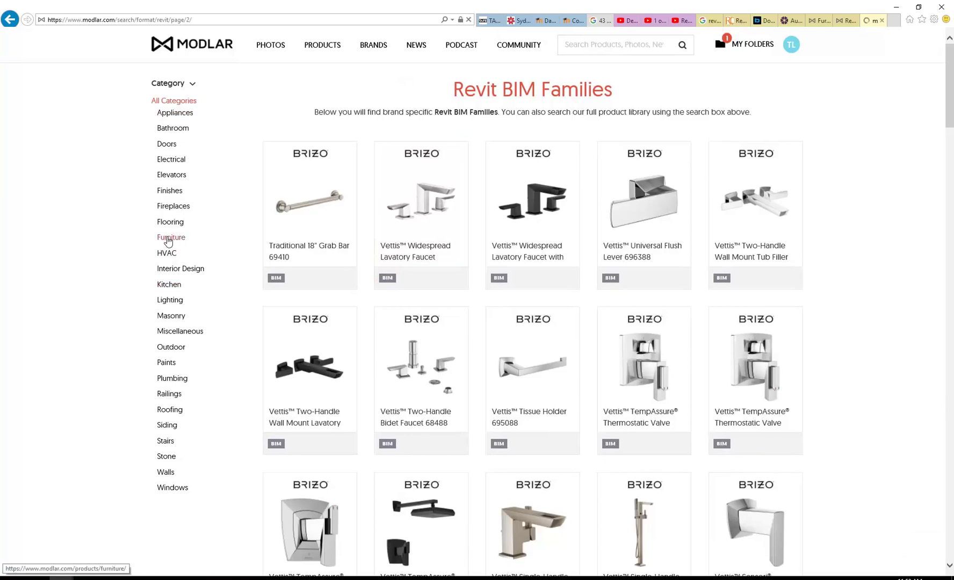
Step: Show the Furniture category, check the banner photo's page, and return to the listing
{"action": "left_click", "coordinate": [218, 233]}
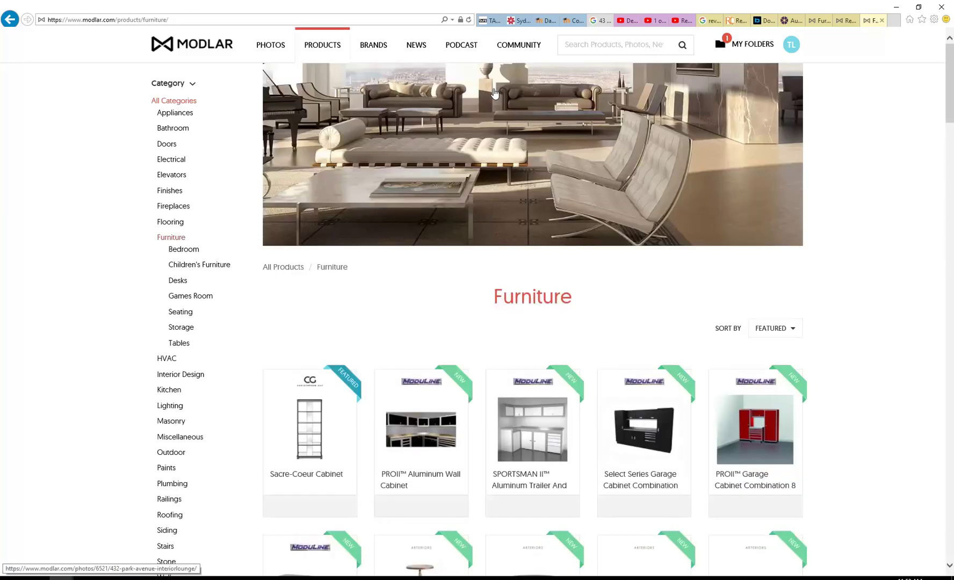
{"action": "scroll", "coordinate": [480, 298], "scroll_direction": "down", "scroll_amount": 8}
{"action": "scroll", "coordinate": [481, 299], "scroll_direction": "up", "scroll_amount": 5}
{"action": "scroll", "coordinate": [480, 297], "scroll_direction": "up", "scroll_amount": 4}
{"action": "left_click", "coordinate": [412, 166]}
{"action": "key", "text": "alt+Left"}
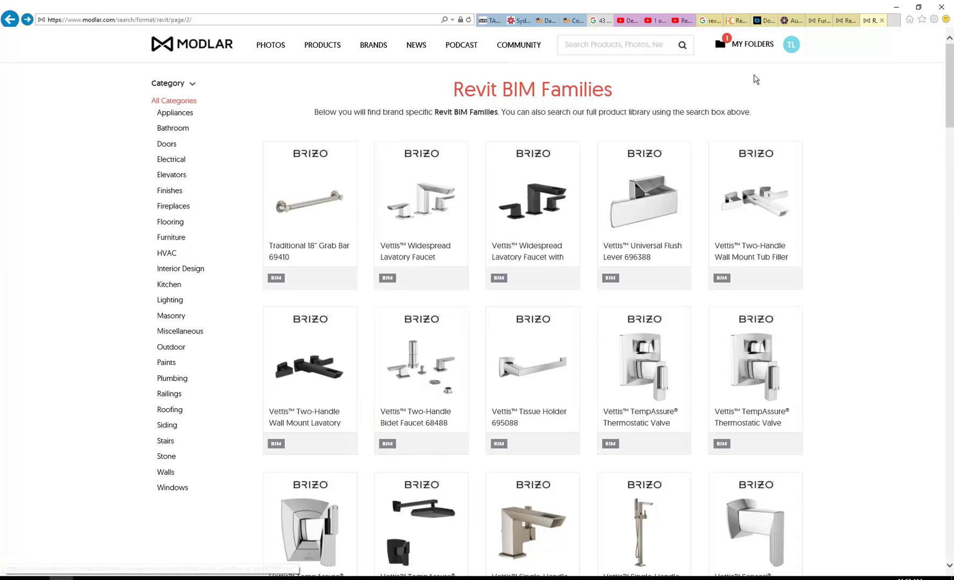
Step: On page 5, open the Rocking Landscape Chair product page in a new tab
{"action": "scroll", "coordinate": [425, 215], "scroll_direction": "down", "scroll_amount": 20}
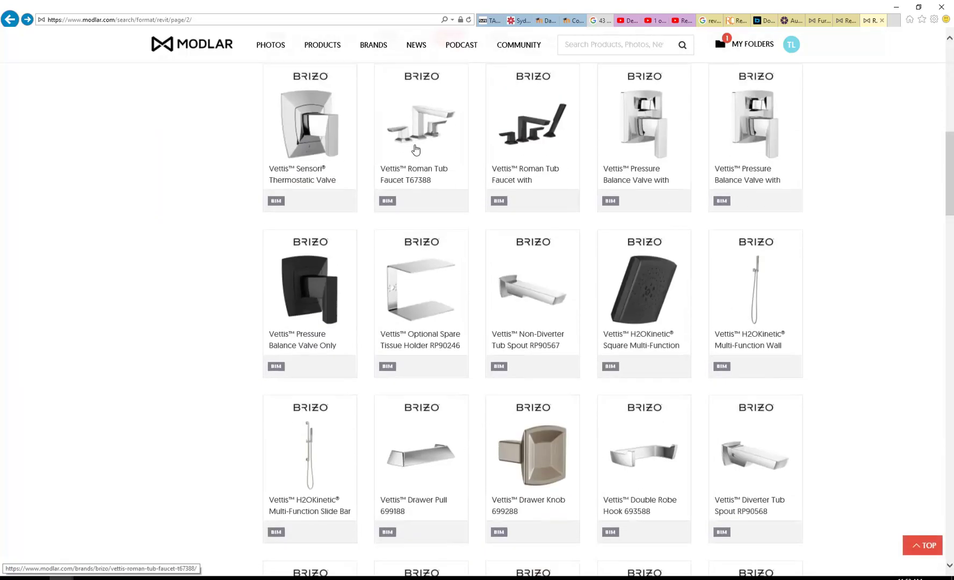
{"action": "scroll", "coordinate": [425, 226], "scroll_direction": "down", "scroll_amount": 10}
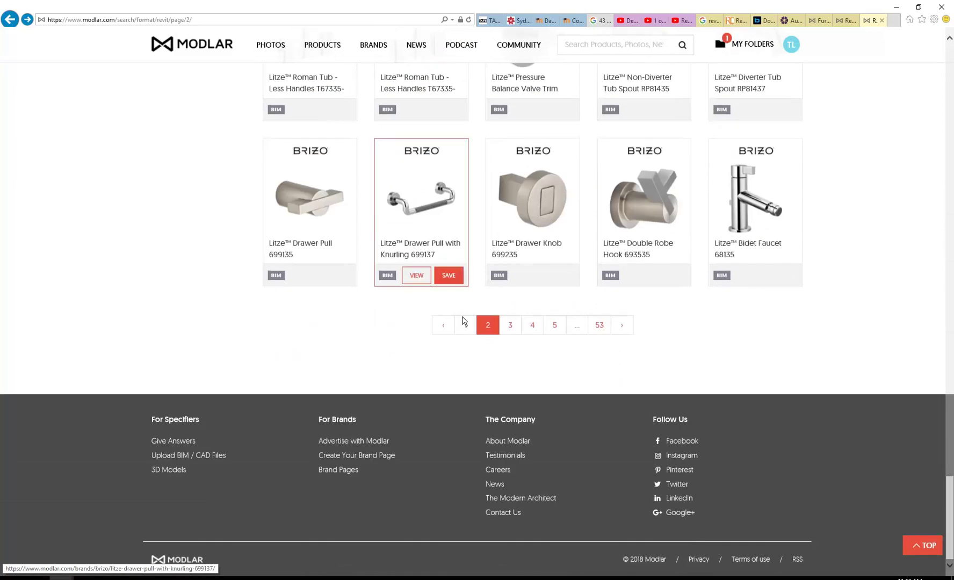
{"action": "left_click", "coordinate": [556, 326]}
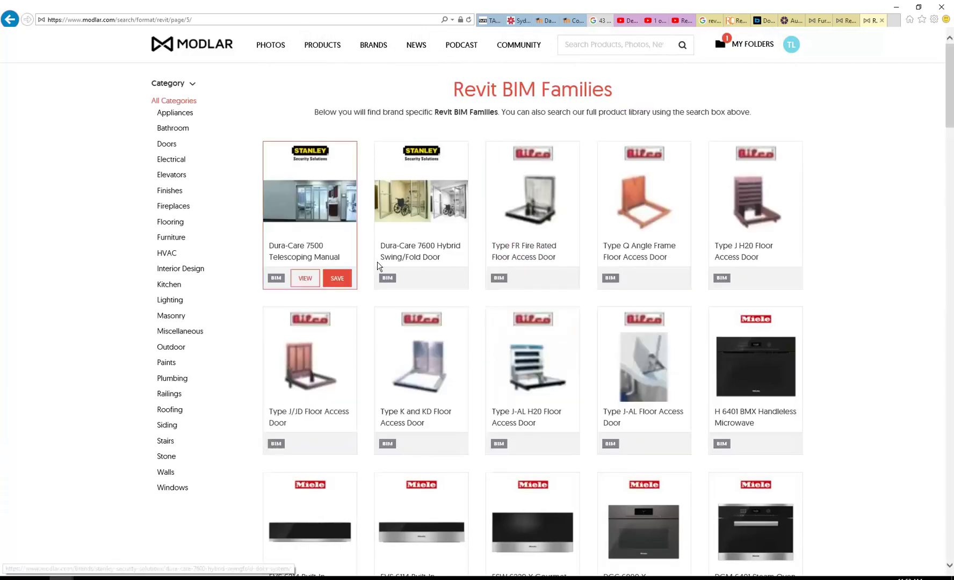
{"action": "scroll", "coordinate": [394, 274], "scroll_direction": "down", "scroll_amount": 15}
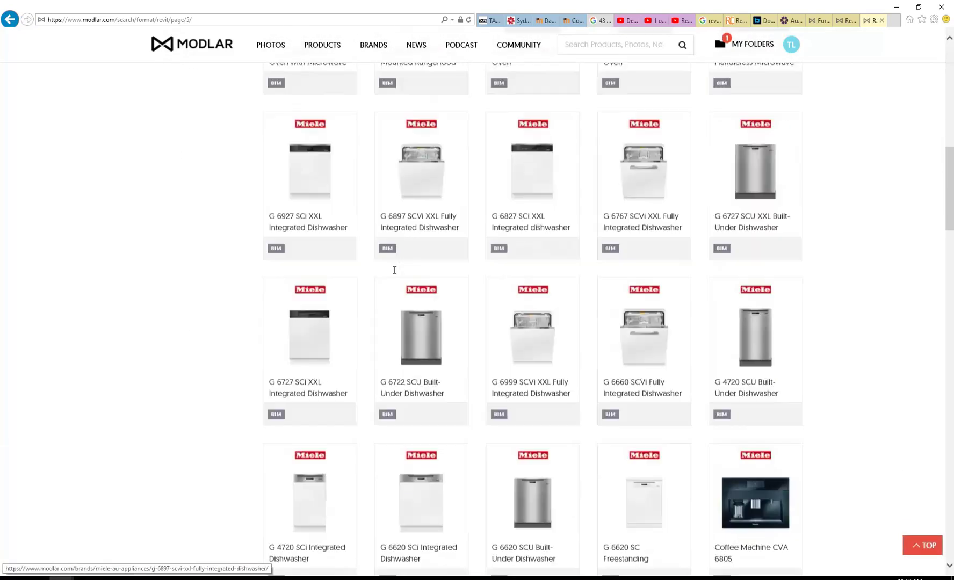
{"action": "scroll", "coordinate": [394, 274], "scroll_direction": "down", "scroll_amount": 20}
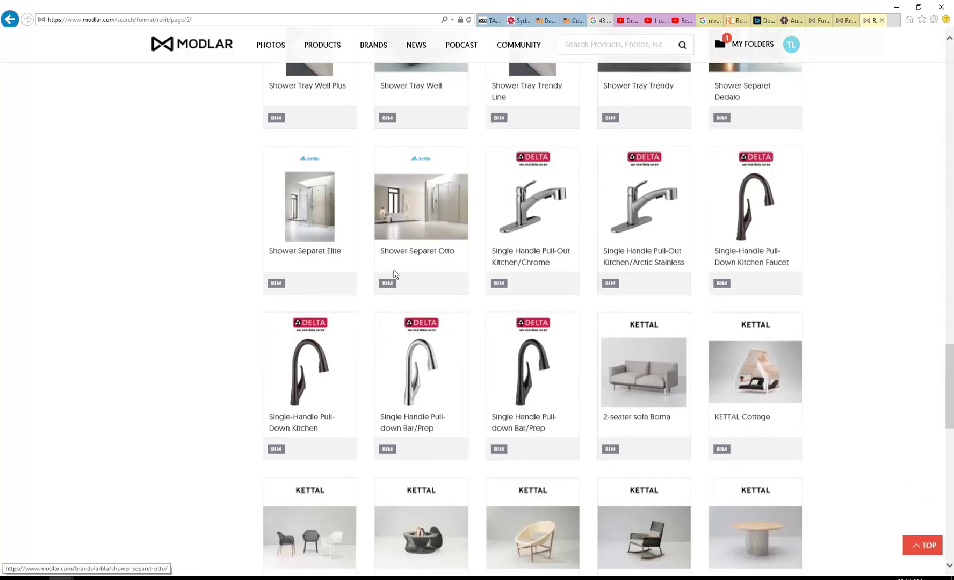
{"action": "scroll", "coordinate": [394, 274], "scroll_direction": "down", "scroll_amount": 2}
{"action": "scroll", "coordinate": [607, 280], "scroll_direction": "up", "scroll_amount": 1}
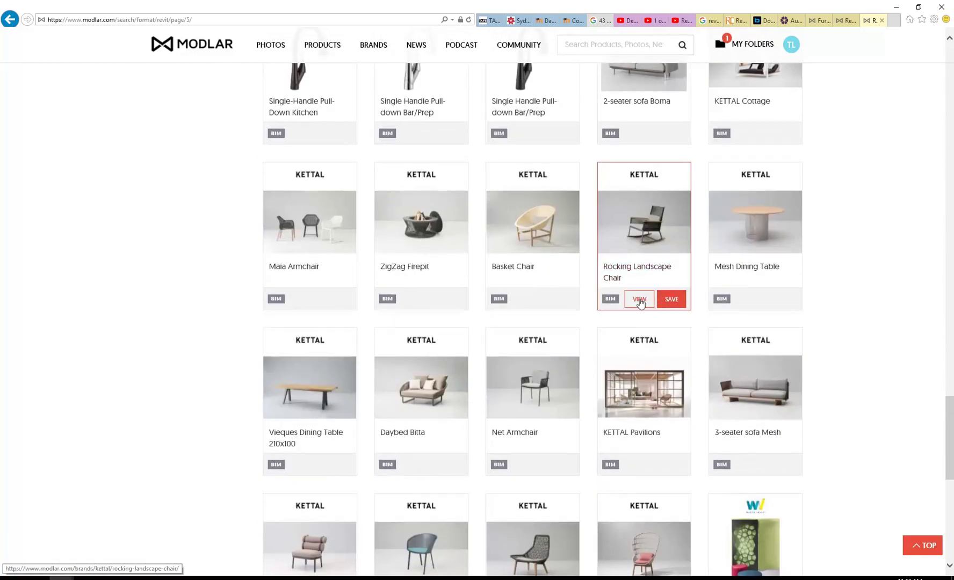
{"action": "middle_click", "coordinate": [640, 303]}
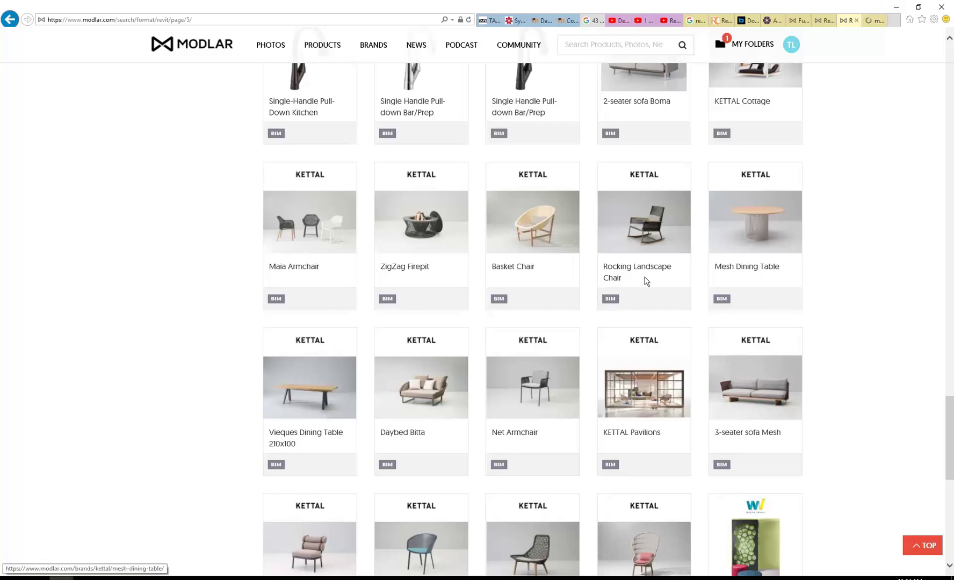
{"action": "left_click", "coordinate": [873, 22]}
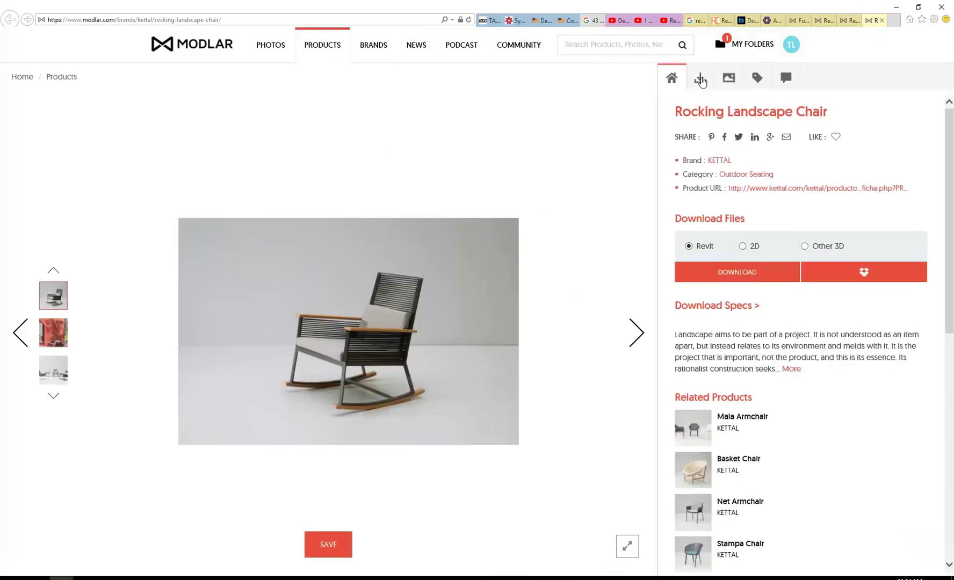
Step: Download the Revit zip rocking_landscape_chai_10515_revit_modlar.zip with Save as into the Vis Com 3 folder
{"action": "left_click", "coordinate": [700, 80]}
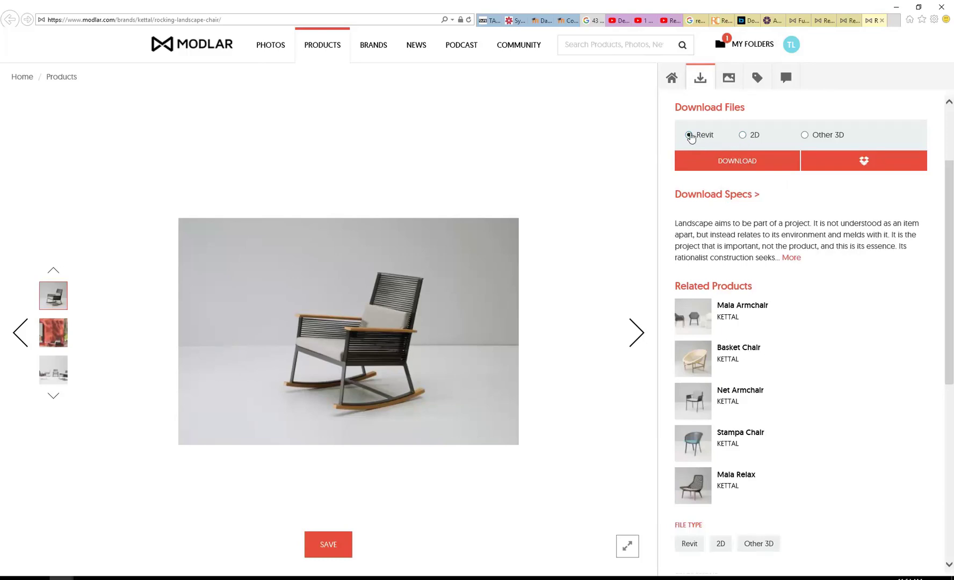
{"action": "left_click", "coordinate": [731, 168]}
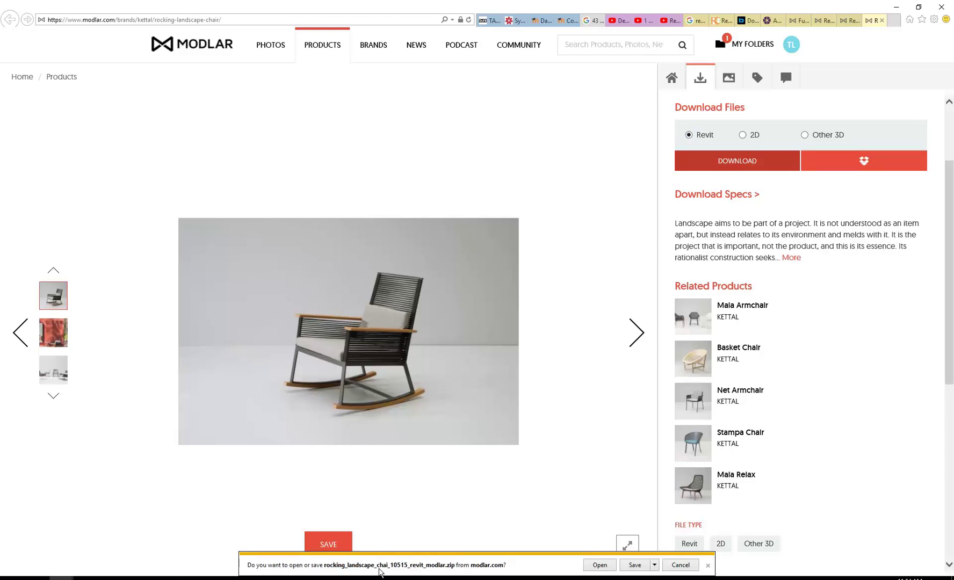
{"action": "left_click", "coordinate": [655, 567]}
{"action": "left_click", "coordinate": [680, 554]}
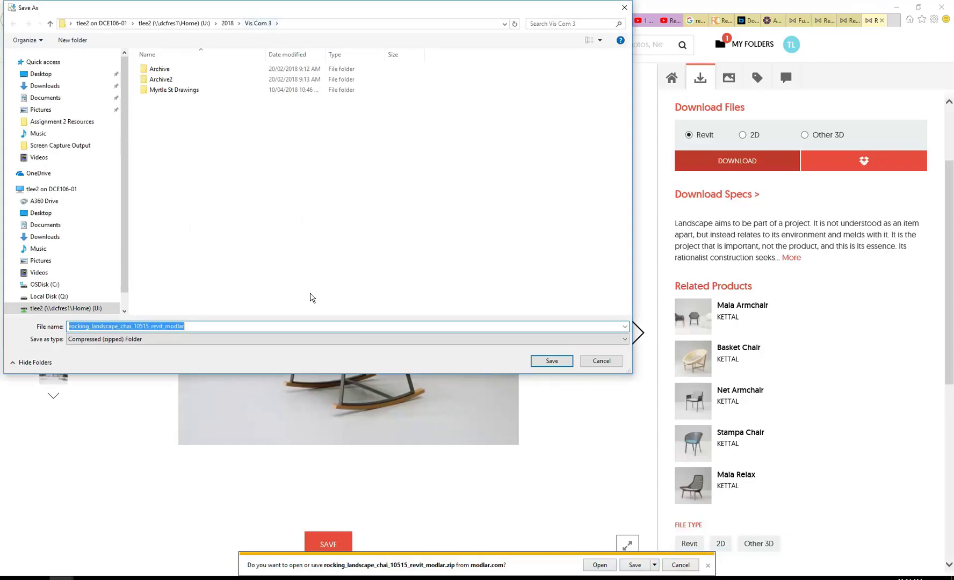
{"action": "left_click", "coordinate": [551, 361]}
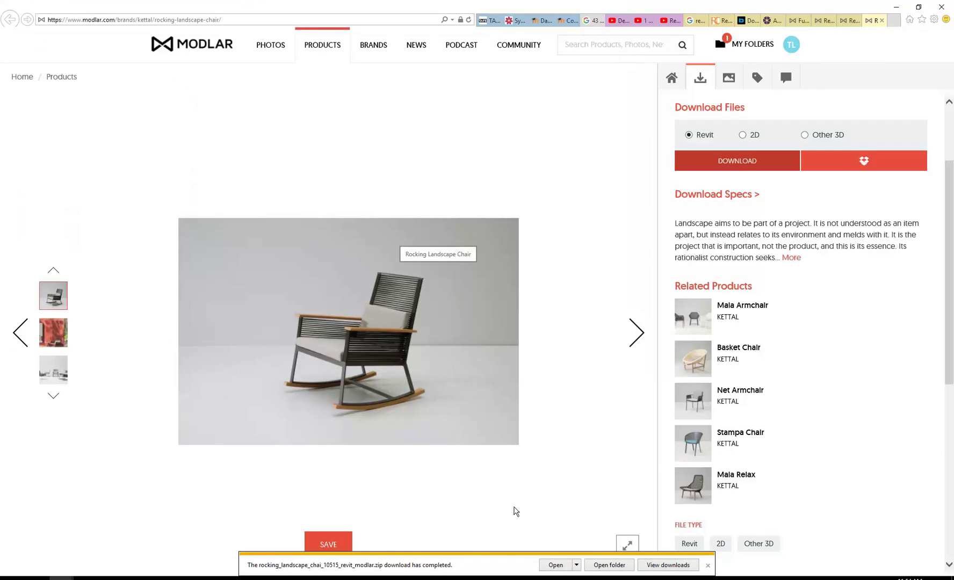
Step: Extract the downloaded zip into a folder beside it with Extract All
{"action": "left_click", "coordinate": [609, 565]}
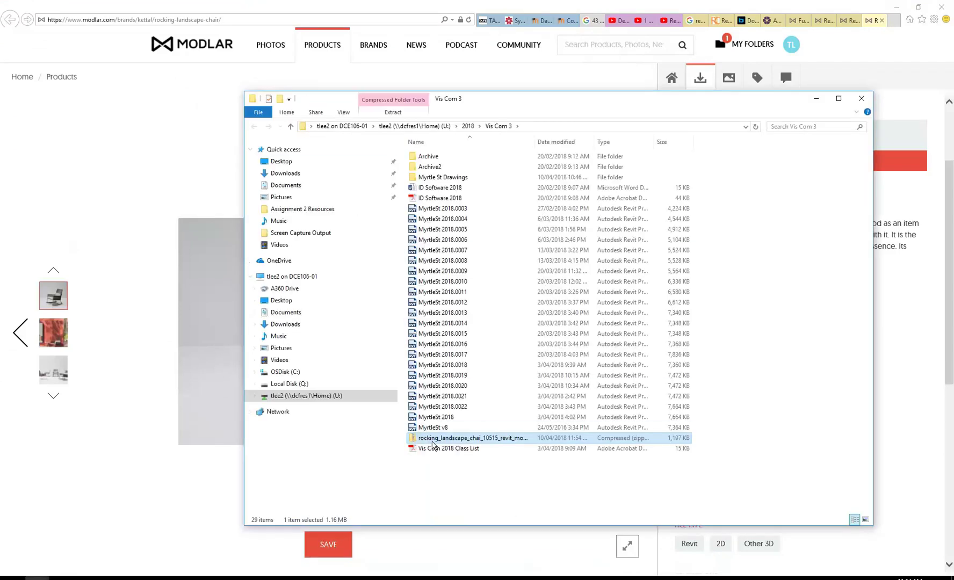
{"action": "right_click", "coordinate": [430, 441]}
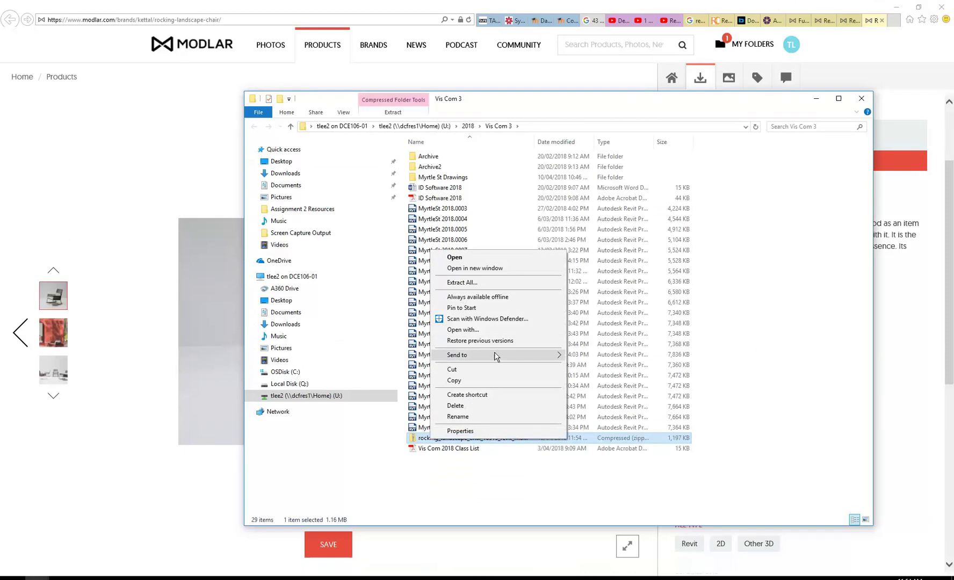
{"action": "mouse_move", "coordinate": [496, 357]}
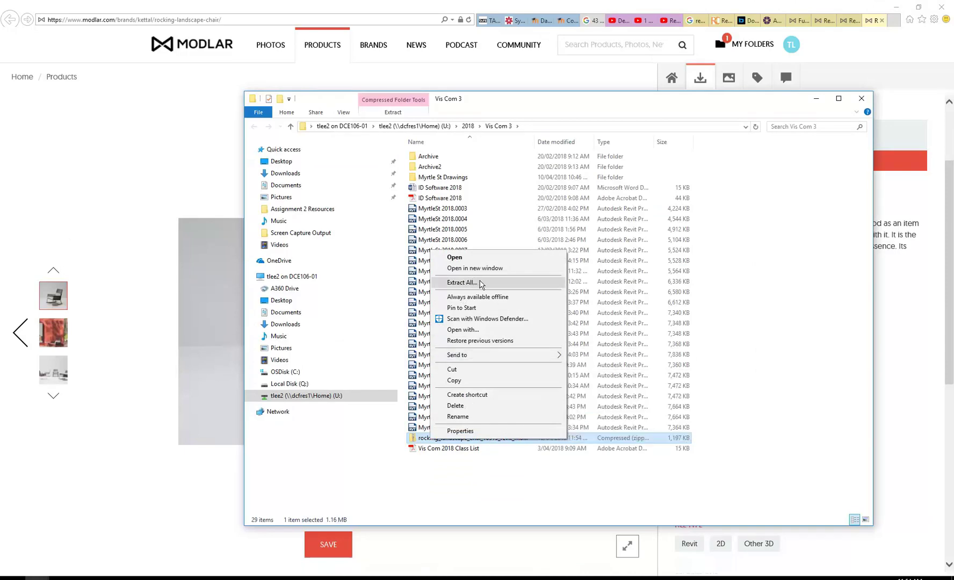
{"action": "left_click", "coordinate": [442, 486]}
{"action": "left_click", "coordinate": [430, 440]}
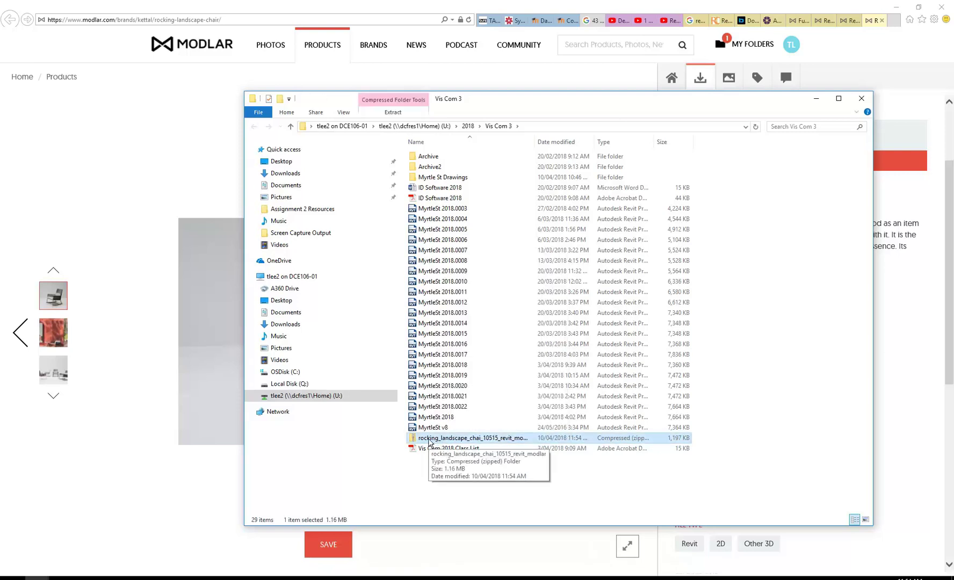
{"action": "right_click", "coordinate": [430, 439]}
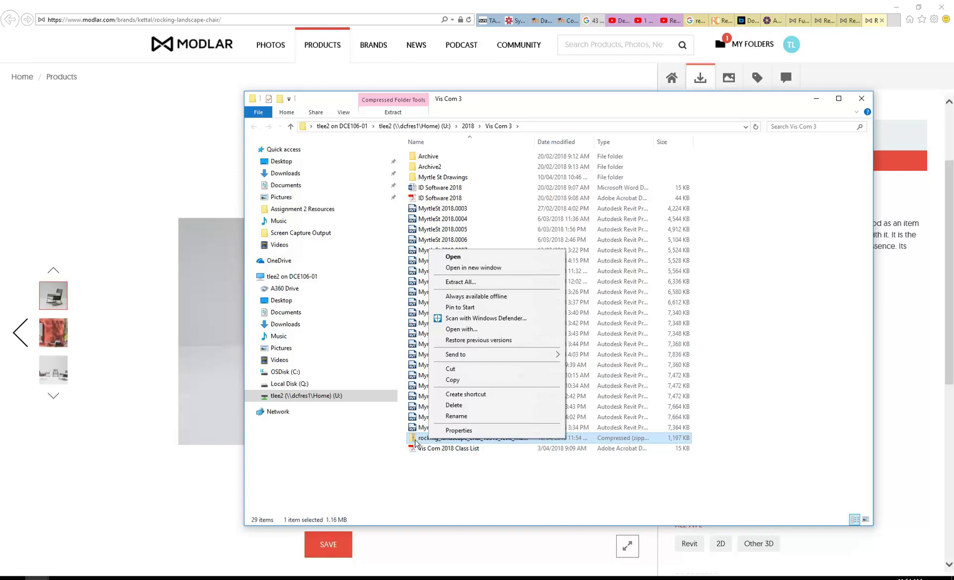
{"action": "left_click", "coordinate": [457, 283]}
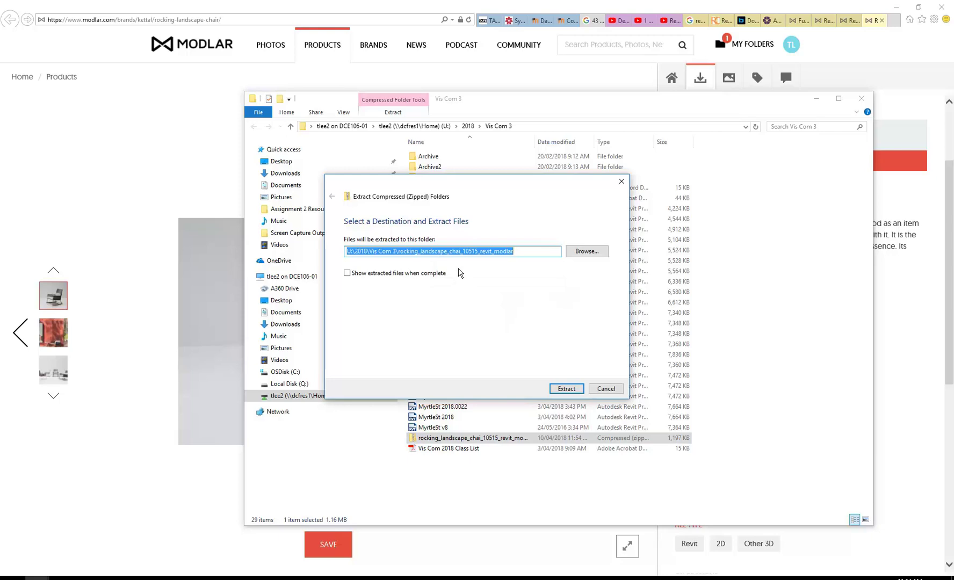
{"action": "left_click", "coordinate": [562, 388]}
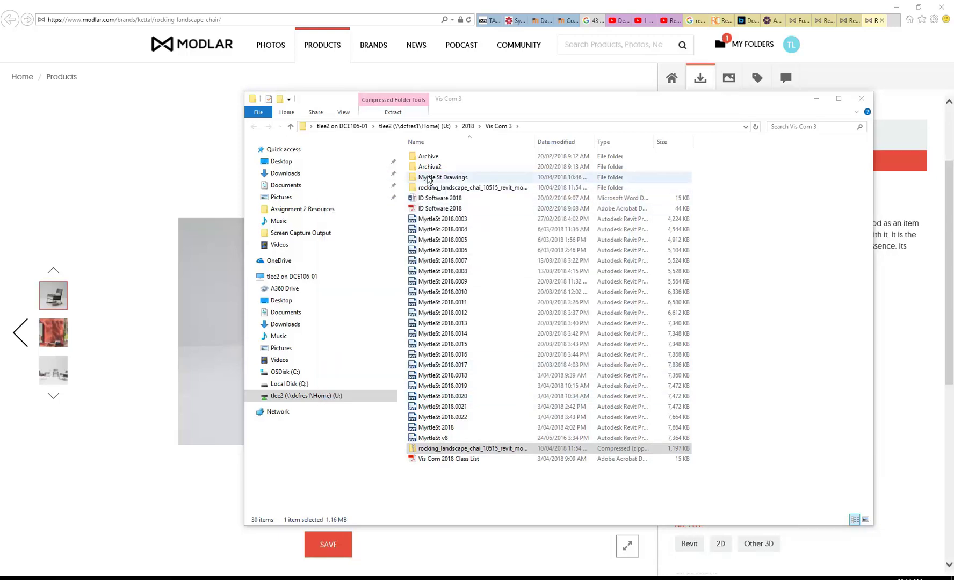
Step: Extract the inner zip inside the rocking_landscape_revit subfolder
{"action": "double_click", "coordinate": [446, 188]}
{"action": "double_click", "coordinate": [442, 156]}
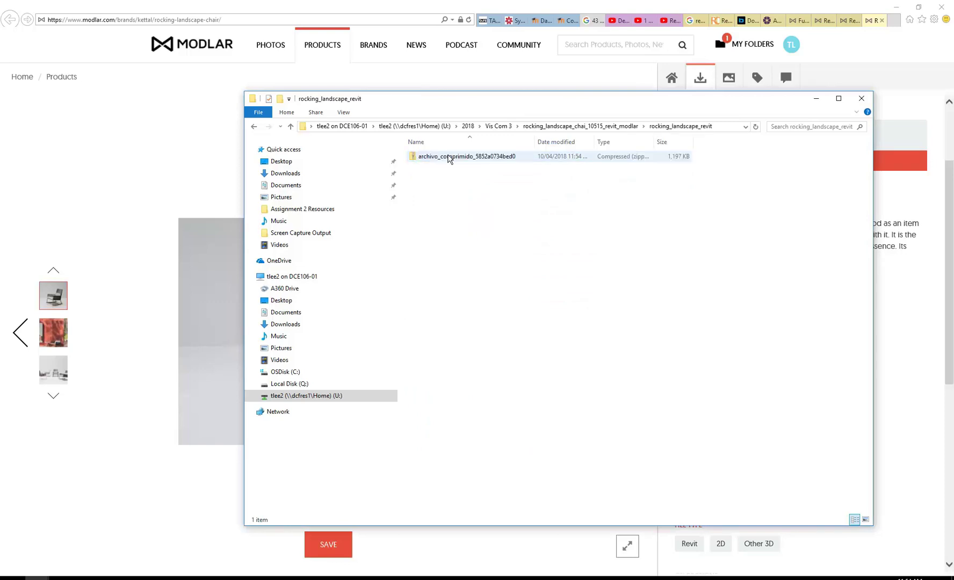
{"action": "left_click", "coordinate": [445, 157]}
{"action": "right_click", "coordinate": [447, 157]}
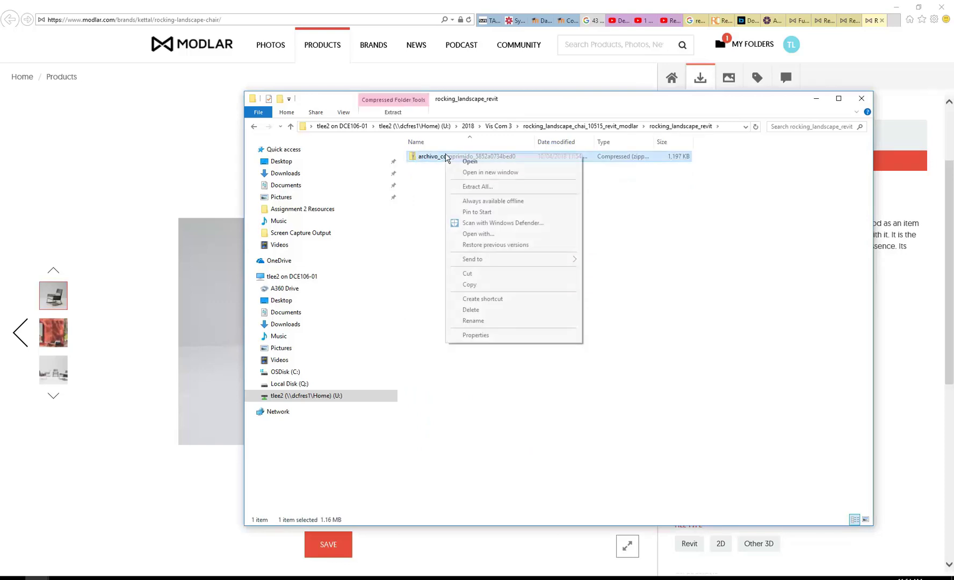
{"action": "left_click", "coordinate": [465, 185]}
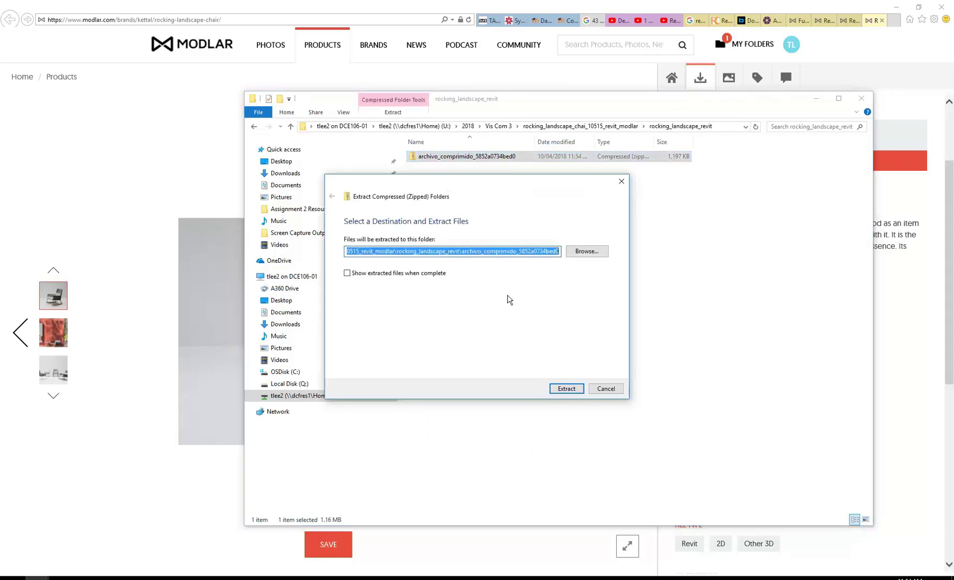
{"action": "left_click", "coordinate": [568, 389]}
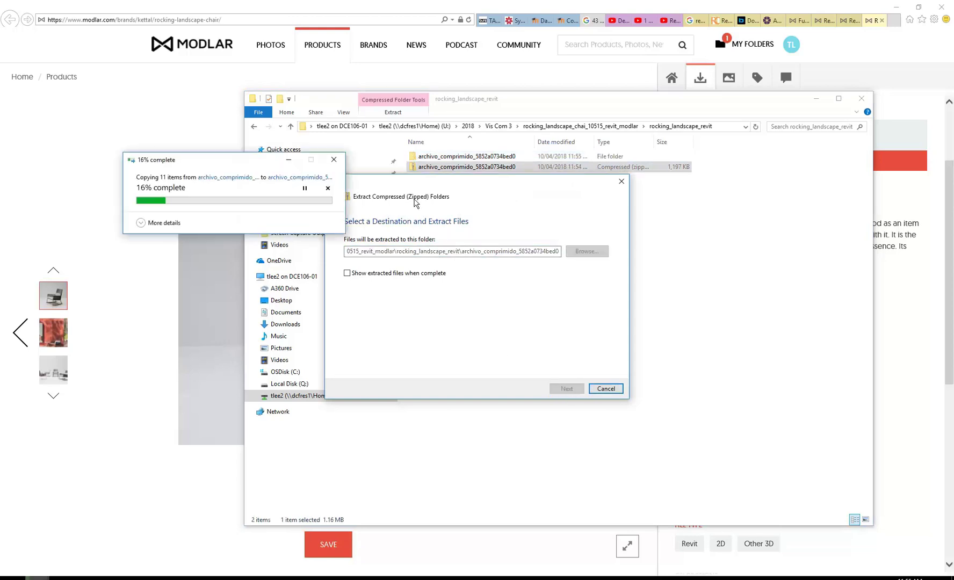
Step: Open the LANDSCAPE rocking chair family file in Revit
{"action": "double_click", "coordinate": [447, 157]}
{"action": "left_click", "coordinate": [447, 209]}
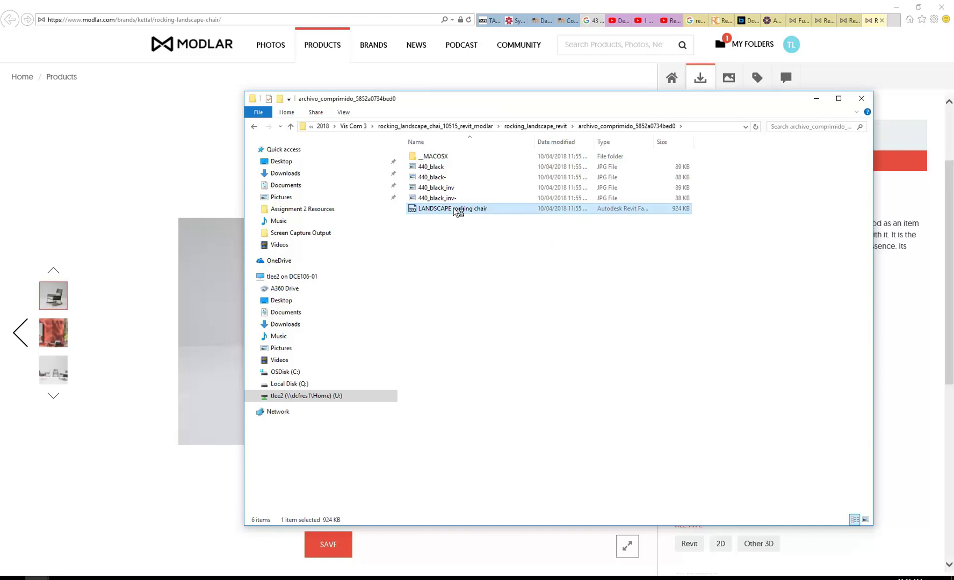
{"action": "double_click", "coordinate": [457, 210]}
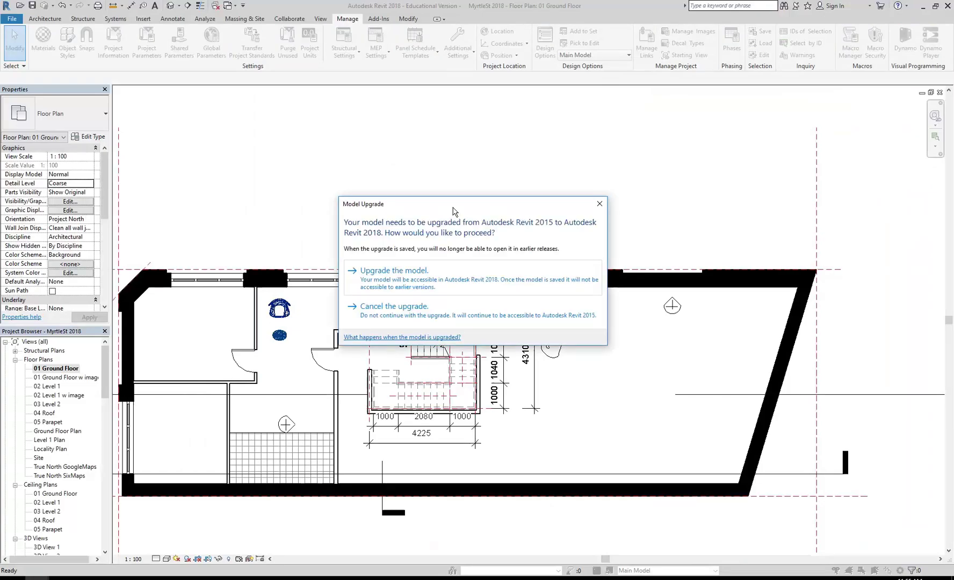
Step: Upgrade the LANDSCAPE rocking chair family and place one on MyrtleSt 2018's 01 Ground Floor plan
{"action": "left_click", "coordinate": [374, 276]}
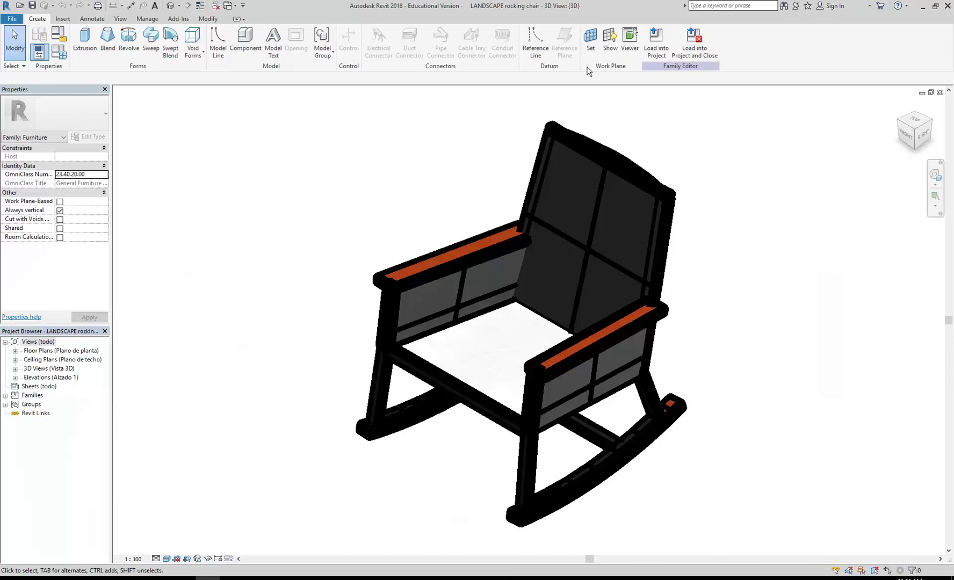
{"action": "left_click", "coordinate": [657, 38]}
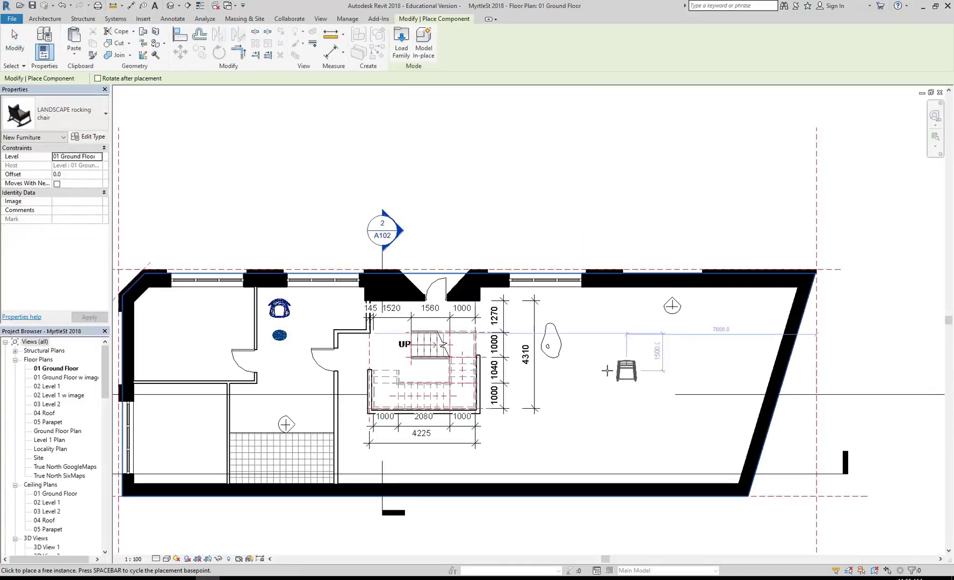
{"action": "scroll", "coordinate": [623, 311], "scroll_direction": "up", "scroll_amount": 2}
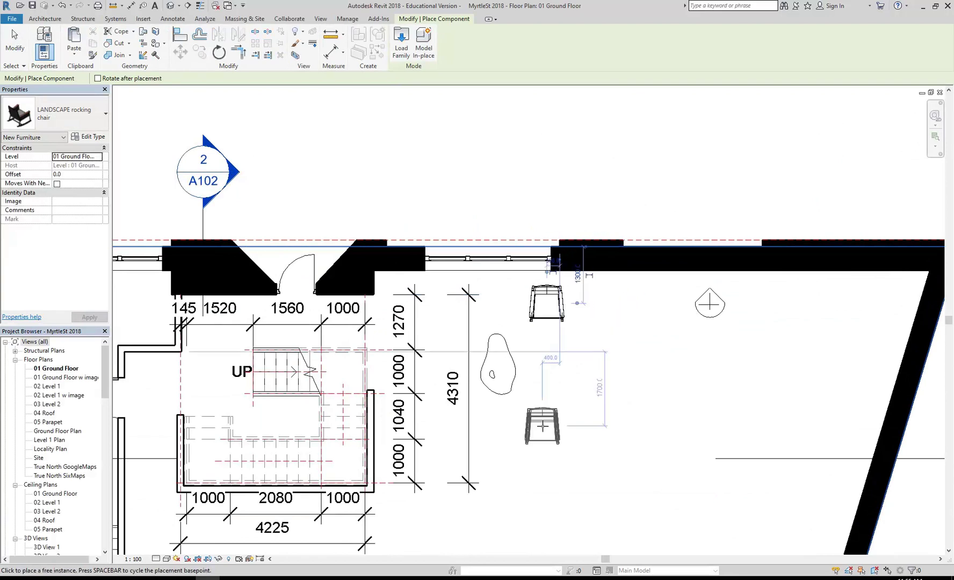
{"action": "scroll", "coordinate": [430, 213], "scroll_direction": "down", "scroll_amount": 3}
{"action": "key", "text": "Escape"}
{"action": "scroll", "coordinate": [105, 388], "scroll_direction": "down", "scroll_amount": 5}
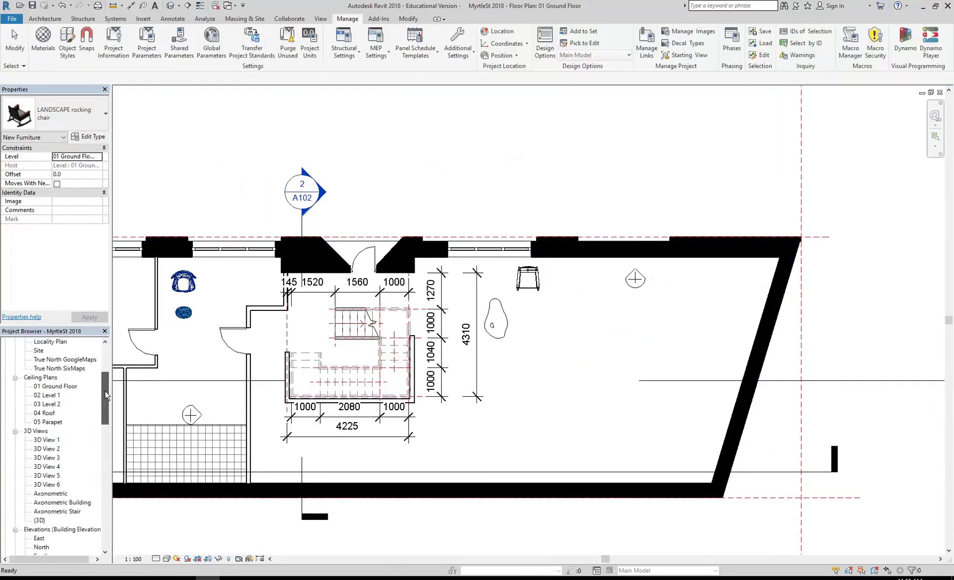
{"action": "scroll", "coordinate": [105, 388], "scroll_direction": "down", "scroll_amount": 1}
Step: In 3D View 6, select the rocking chair and show its Type Properties with manufacturer KETTAL
{"action": "double_click", "coordinate": [47, 485]}
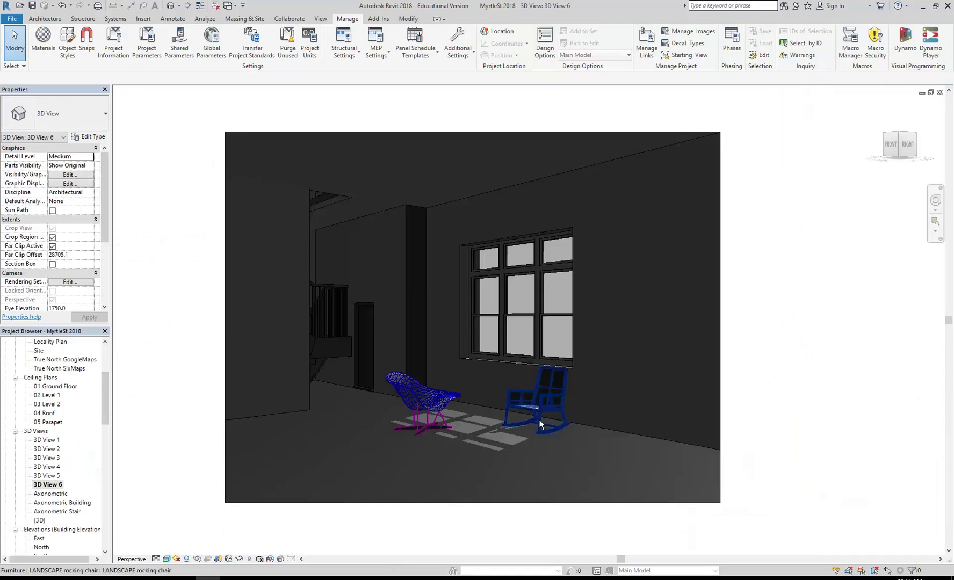
{"action": "scroll", "coordinate": [545, 426], "scroll_direction": "up", "scroll_amount": 5}
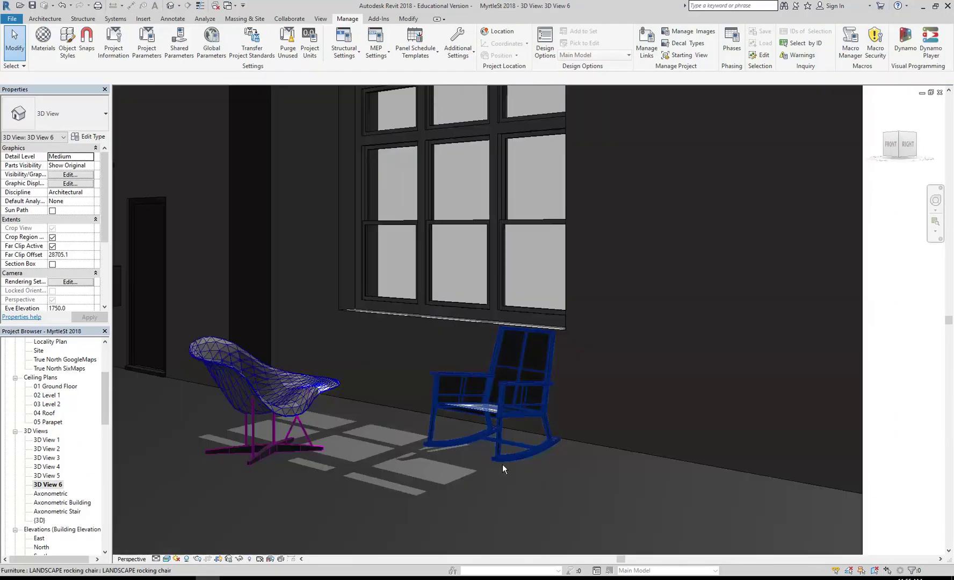
{"action": "scroll", "coordinate": [459, 398], "scroll_direction": "up", "scroll_amount": 3}
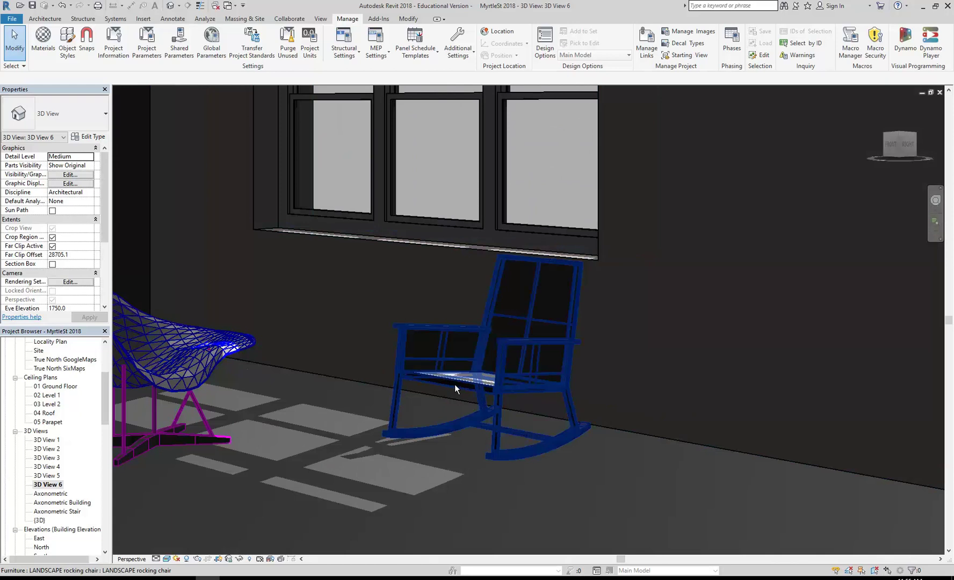
{"action": "left_click", "coordinate": [454, 384]}
{"action": "scroll", "coordinate": [341, 323], "scroll_direction": "down", "scroll_amount": 4}
{"action": "scroll", "coordinate": [361, 331], "scroll_direction": "up", "scroll_amount": 3}
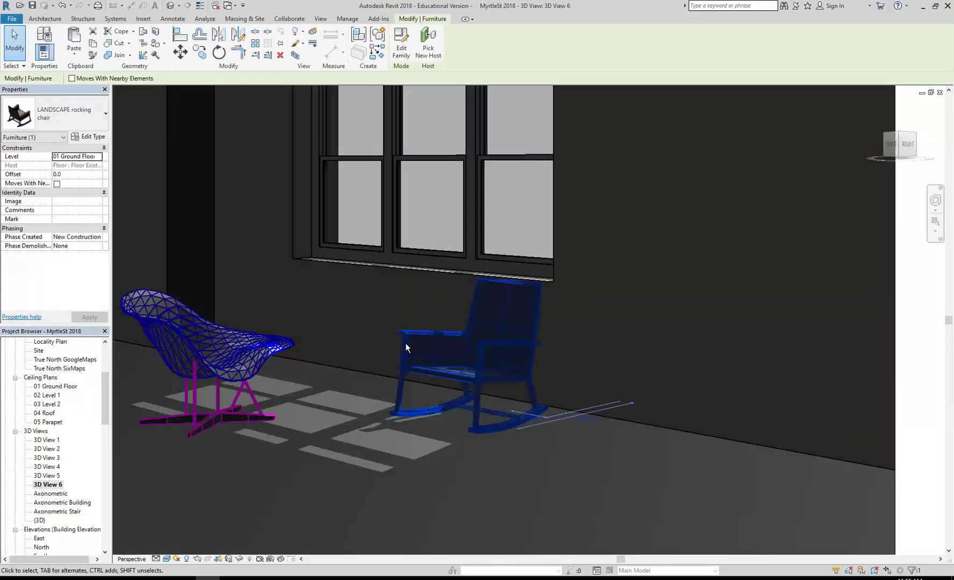
{"action": "left_click", "coordinate": [85, 138]}
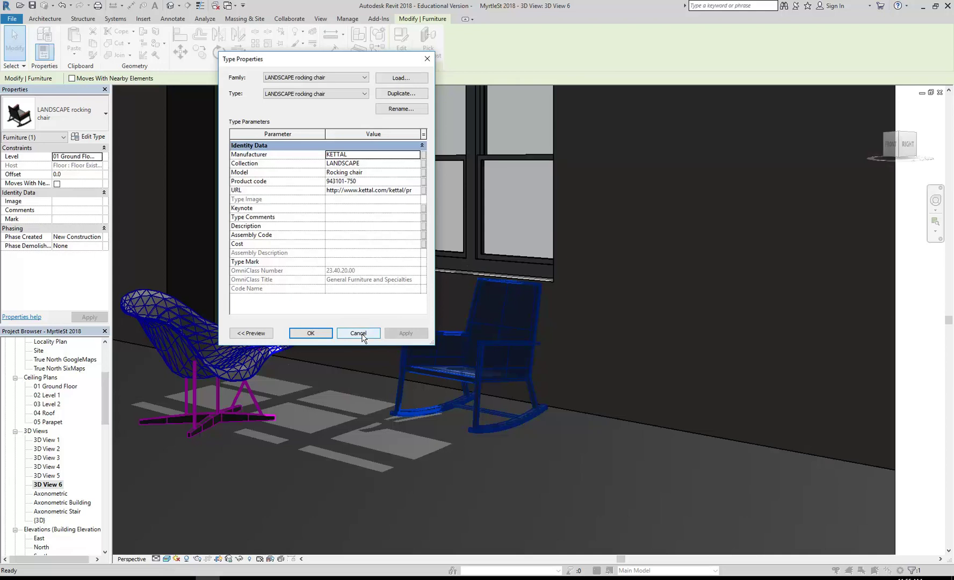
Step: Close the rocking chair's Type Properties unchanged and reframe 3D View 6 on both chairs by the window
{"action": "left_click", "coordinate": [358, 333]}
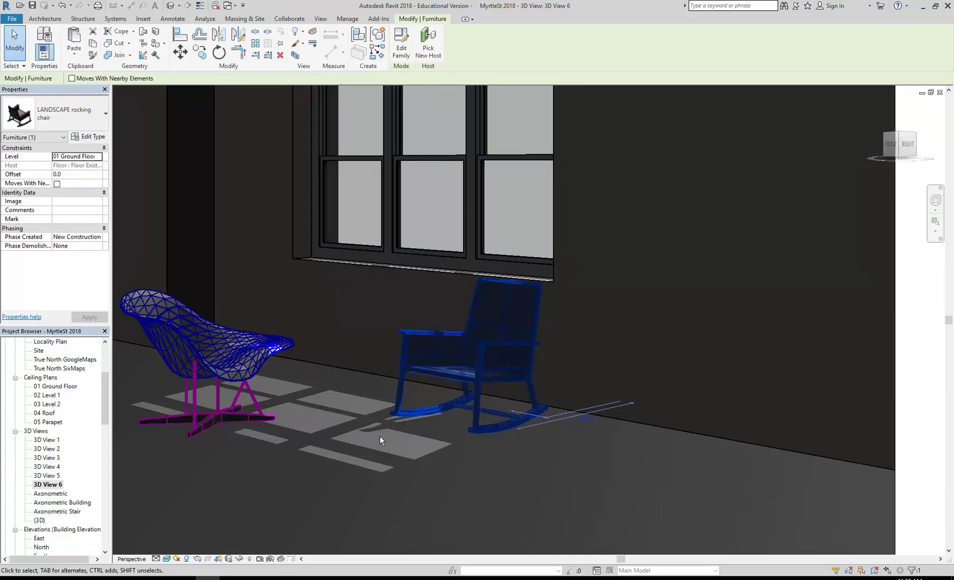
{"action": "key", "text": "Escape"}
{"action": "middle_click_drag", "start_coordinate": [364, 383], "coordinate": [408, 361]}
{"action": "left_click", "coordinate": [433, 371]}
{"action": "key", "text": "Escape"}
{"action": "scroll", "coordinate": [411, 421], "scroll_direction": "down", "scroll_amount": 2}
{"action": "scroll", "coordinate": [412, 390], "scroll_direction": "up", "scroll_amount": 3}
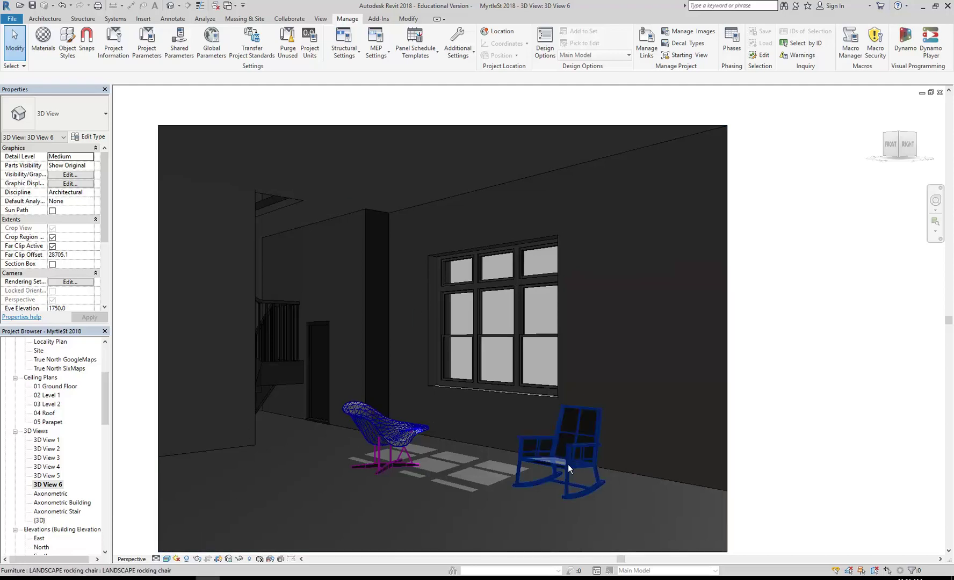
Step: Load the Contemporary Seating (AUS) family from the Furniture > Seating library folder
{"action": "left_click", "coordinate": [45, 18]}
{"action": "left_click", "coordinate": [119, 37]}
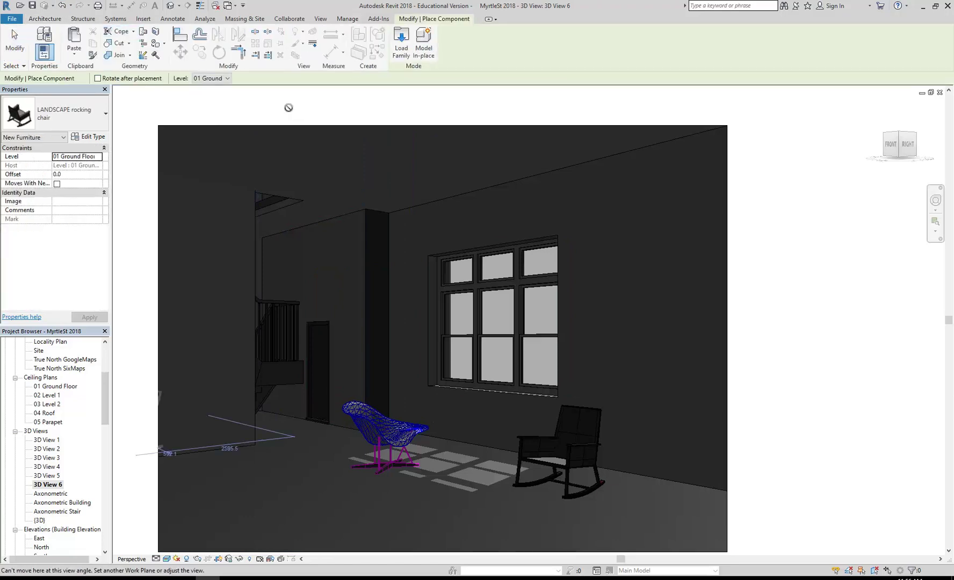
{"action": "left_click", "coordinate": [402, 40]}
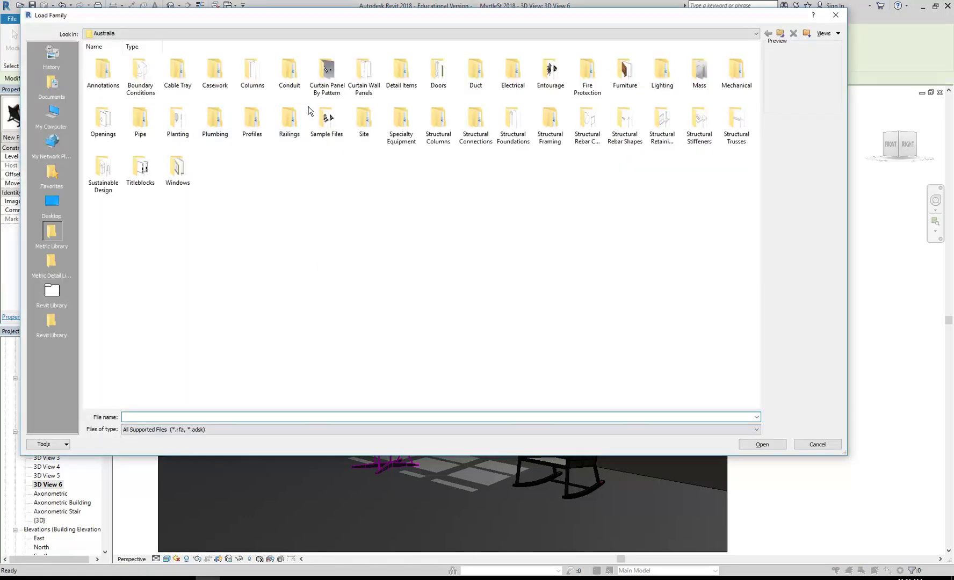
{"action": "double_click", "coordinate": [625, 70]}
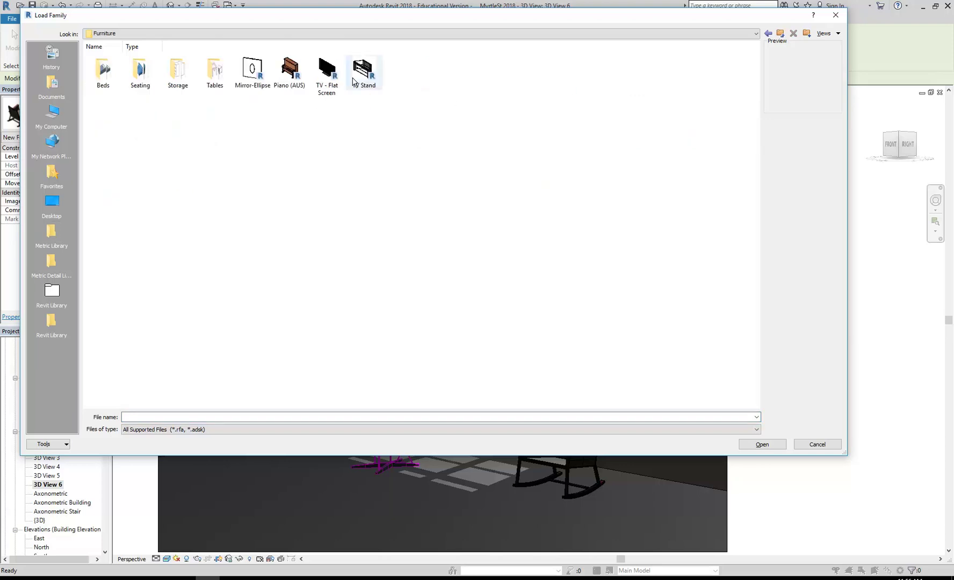
{"action": "double_click", "coordinate": [137, 74]}
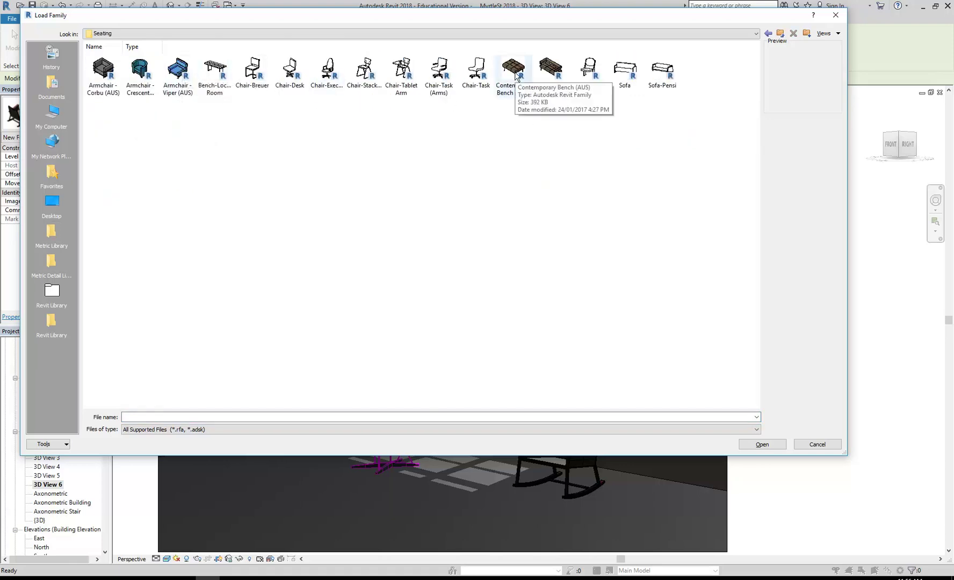
{"action": "left_click", "coordinate": [551, 69]}
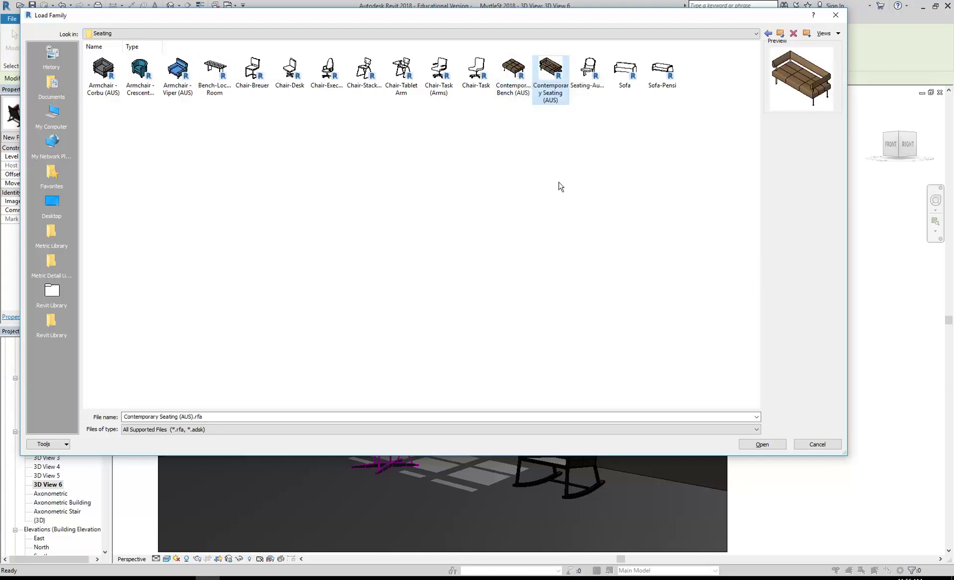
{"action": "double_click", "coordinate": [549, 70]}
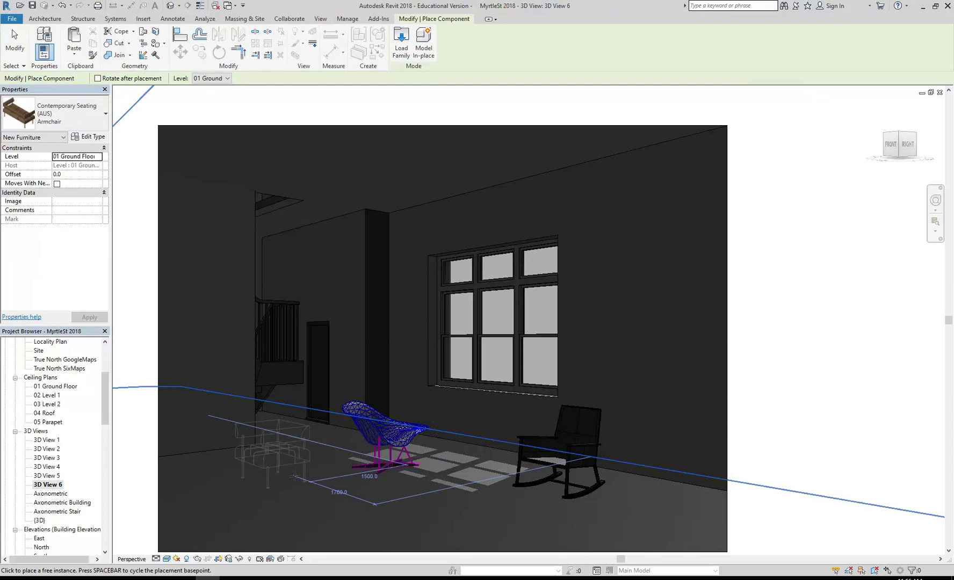
Step: Place a Contemporary Seating armchair on the floor and move it left of the lounge chair
{"action": "left_click", "coordinate": [304, 367]}
{"action": "key", "text": "Escape"}
{"action": "key", "text": "Escape"}
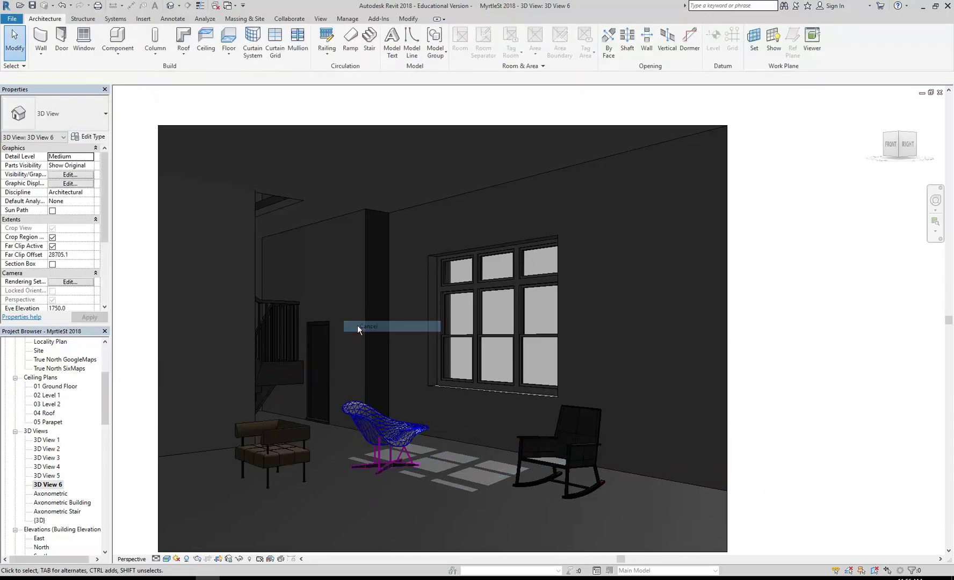
{"action": "left_click", "coordinate": [265, 431]}
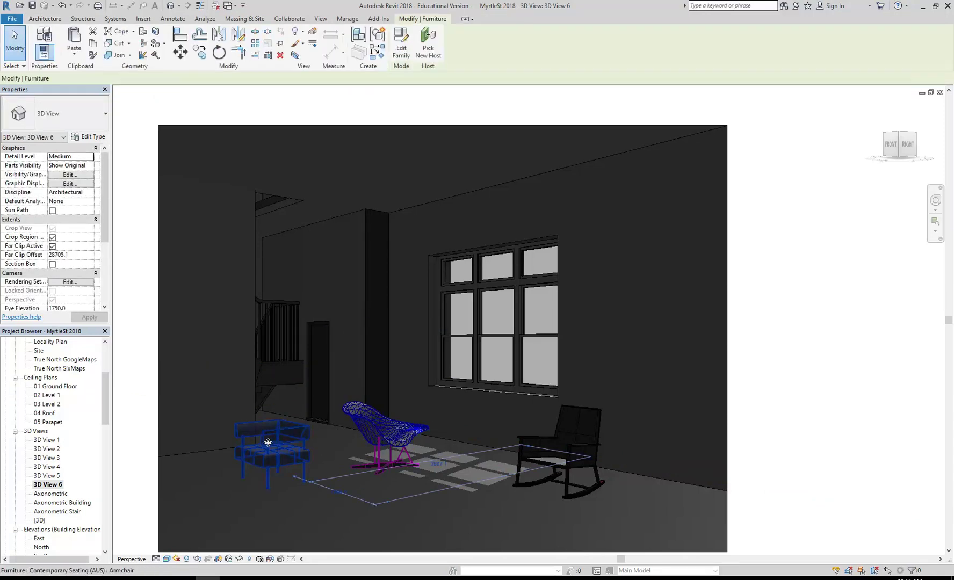
{"action": "left_click_drag", "start_coordinate": [270, 448], "coordinate": [275, 452]}
{"action": "key", "text": "Escape"}
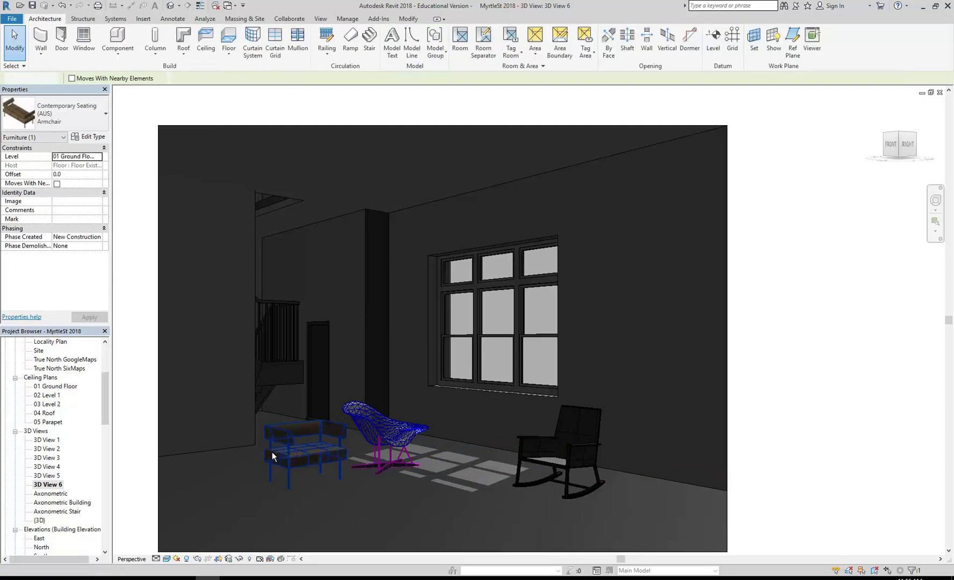
{"action": "left_click", "coordinate": [268, 458]}
{"action": "left_click_drag", "start_coordinate": [287, 436], "coordinate": [250, 450]}
Step: Change the Armchair type's Width to 900 in Type Properties
{"action": "left_click", "coordinate": [89, 136]}
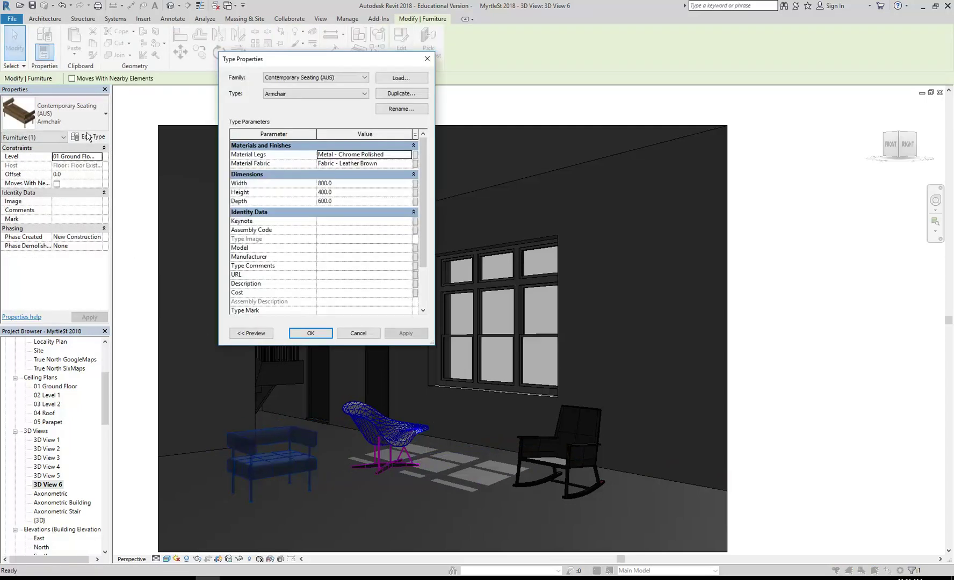
{"action": "left_click", "coordinate": [354, 183]}
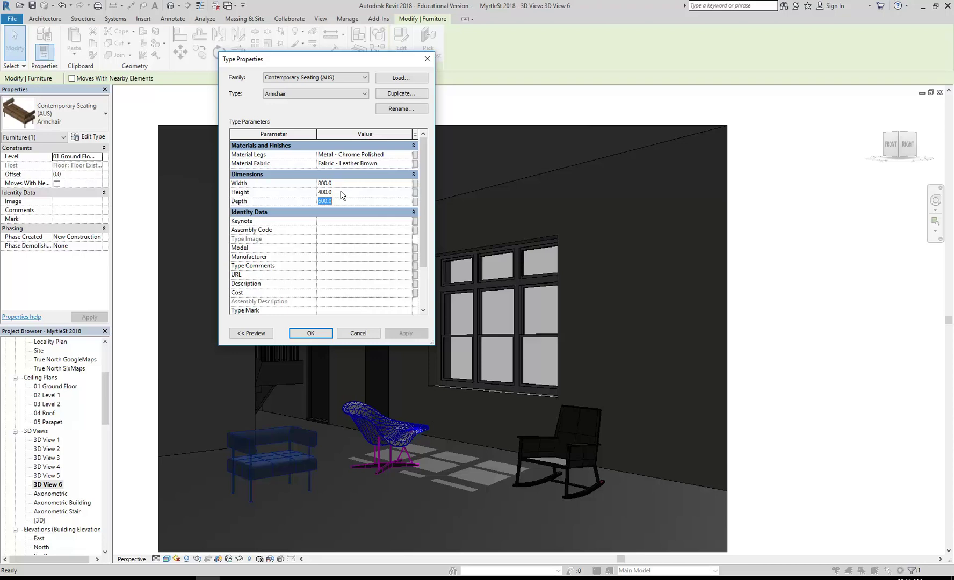
{"action": "left_click", "coordinate": [344, 184]}
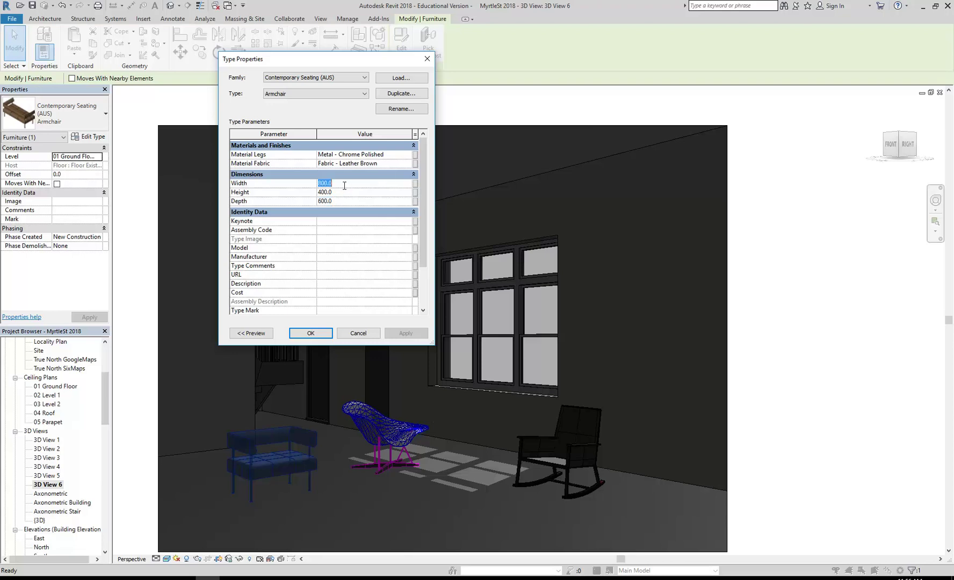
{"action": "left_click", "coordinate": [335, 93]}
{"action": "left_click", "coordinate": [335, 95]}
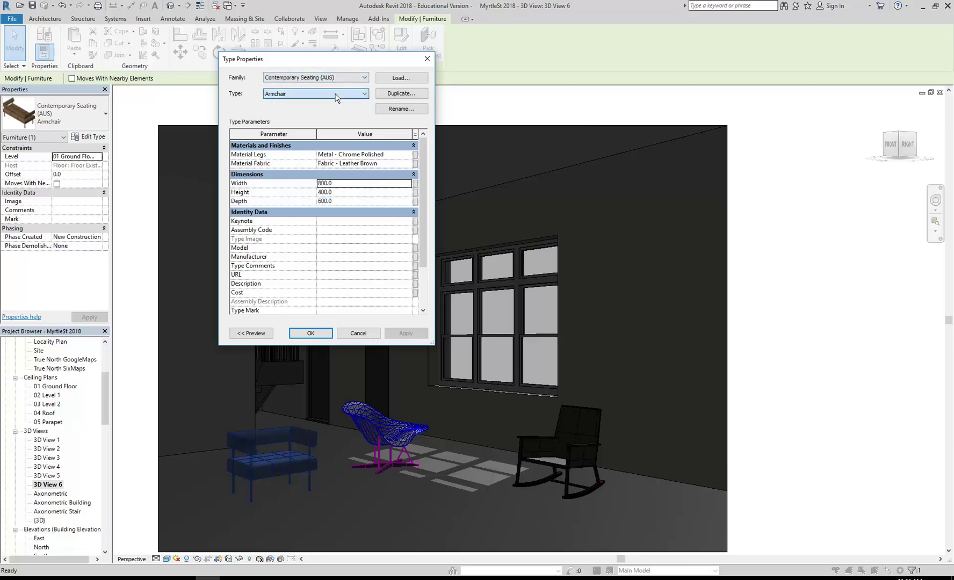
{"action": "left_click", "coordinate": [352, 176]}
{"action": "left_click", "coordinate": [351, 176]}
{"action": "left_click", "coordinate": [348, 183]}
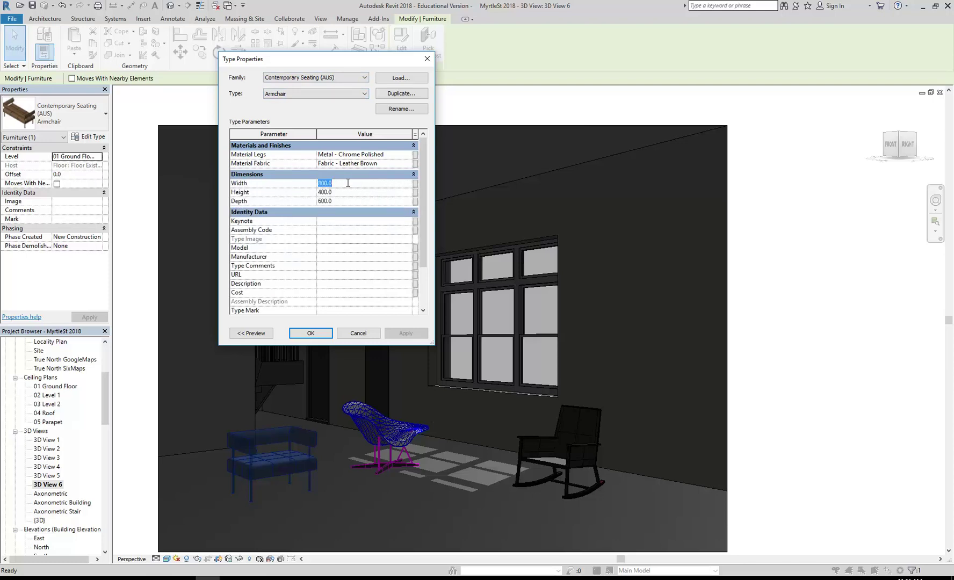
{"action": "type", "text": "900"}
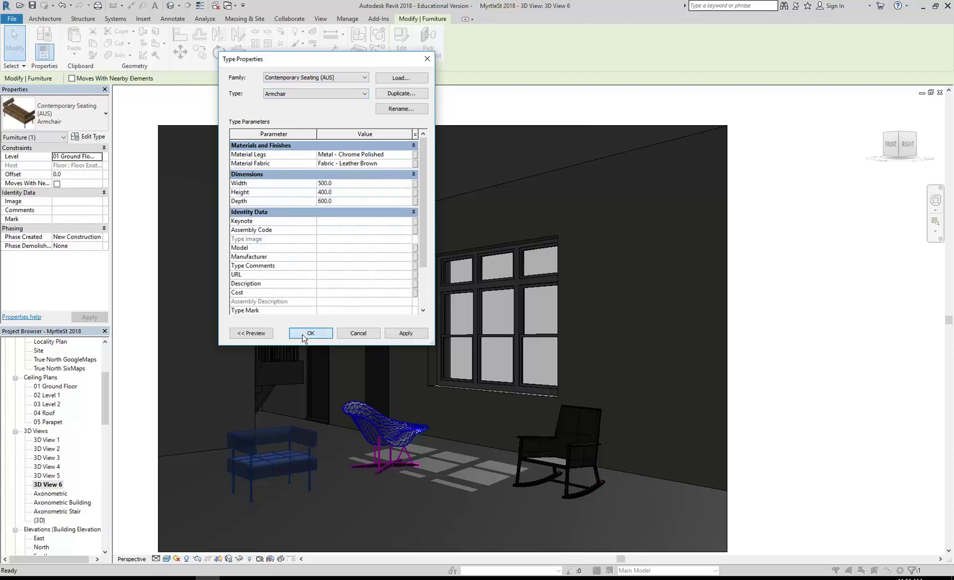
{"action": "left_click", "coordinate": [310, 333]}
{"action": "key", "text": "Escape"}
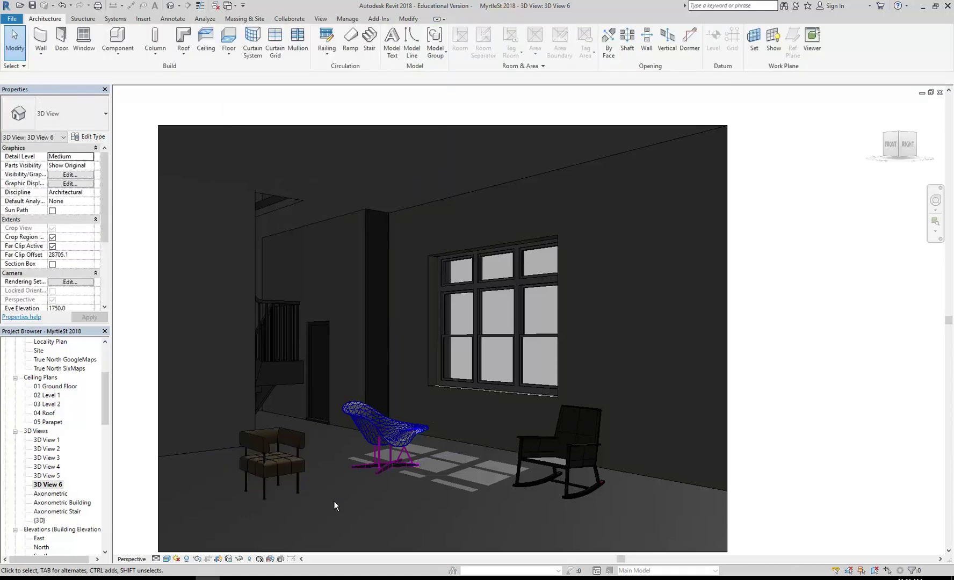
Step: Check the rocking chair's type properties and close them unchanged
{"action": "left_click", "coordinate": [577, 459]}
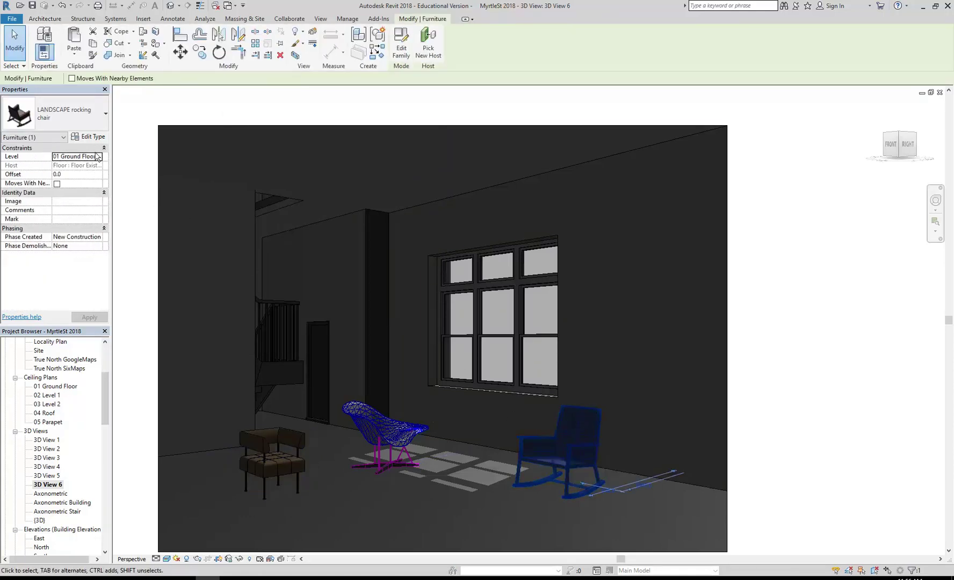
{"action": "left_click", "coordinate": [89, 138]}
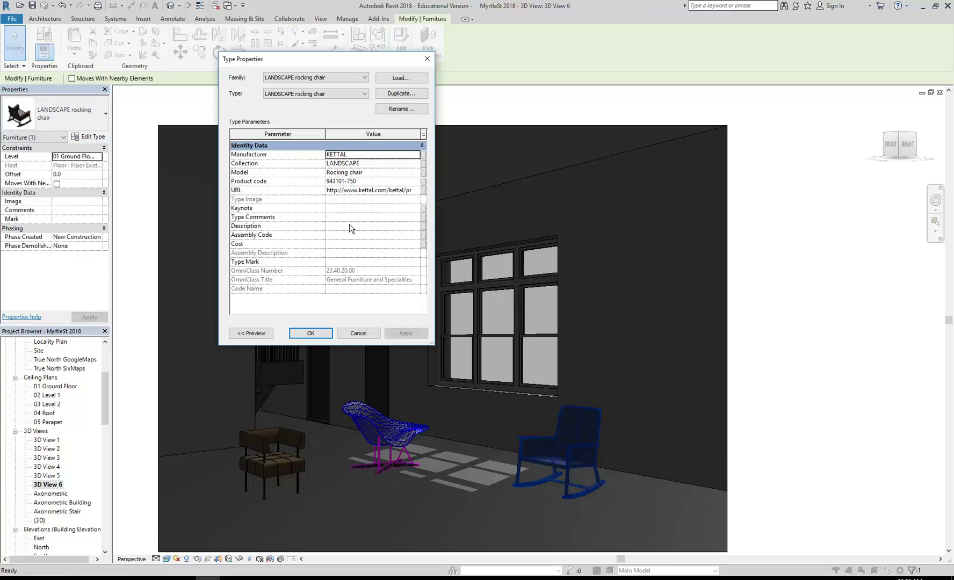
{"action": "left_click", "coordinate": [358, 333]}
{"action": "key", "text": "Escape"}
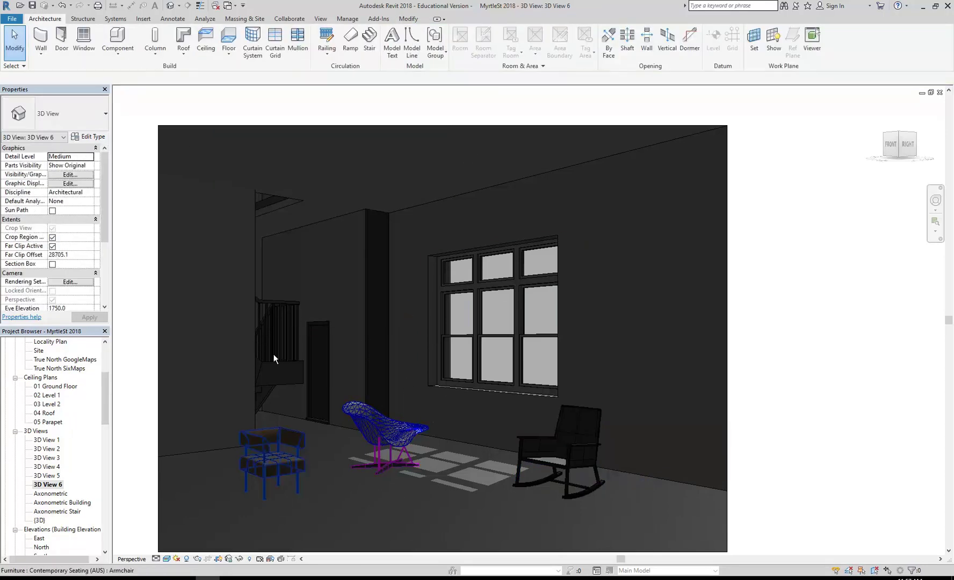
Step: Undo the armchair width change and zoom in on the armchair beside the lounge chair
{"action": "left_click", "coordinate": [66, 5]}
{"action": "left_click", "coordinate": [67, 6]}
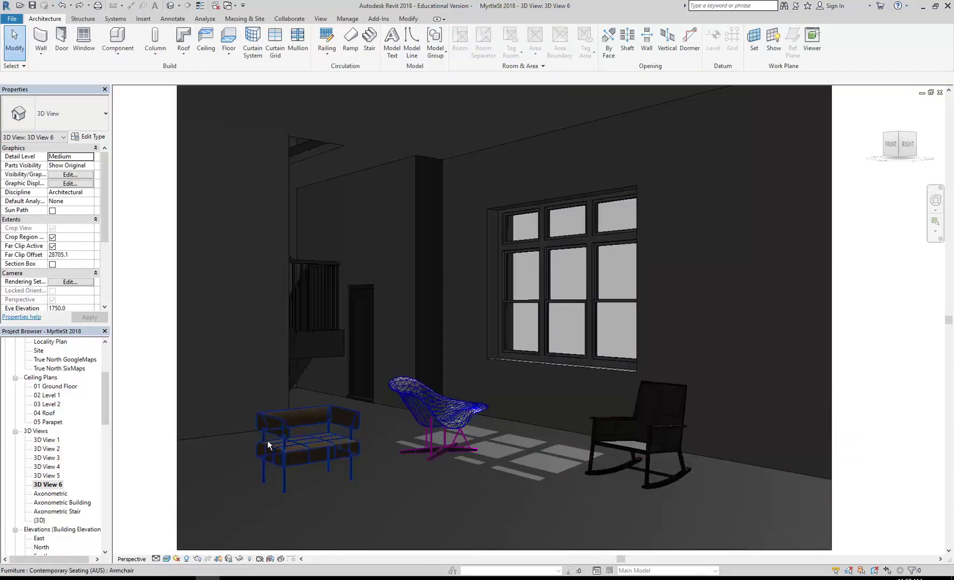
{"action": "left_click", "coordinate": [267, 441]}
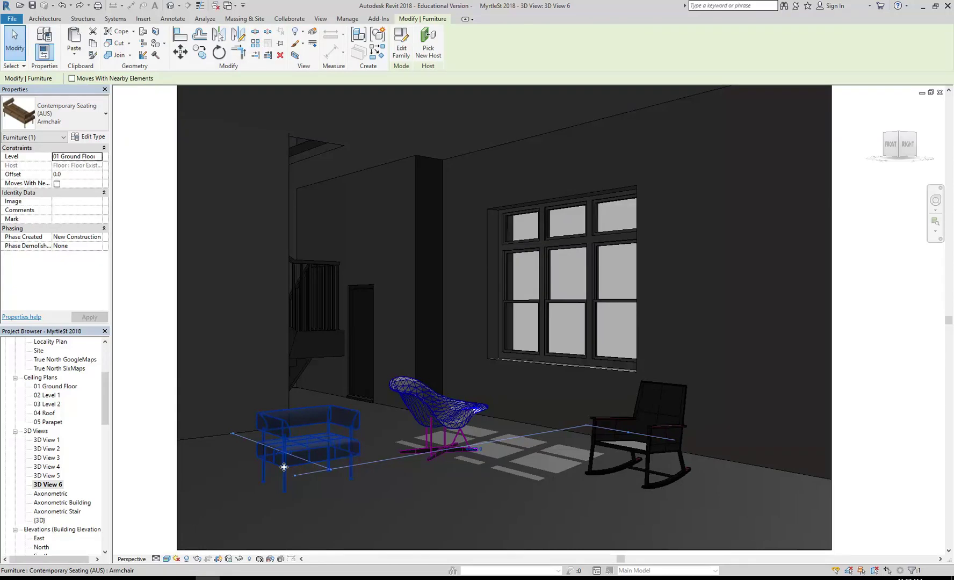
{"action": "key", "text": "Escape"}
{"action": "middle_click_drag", "start_coordinate": [464, 511], "coordinate": [454, 506]}
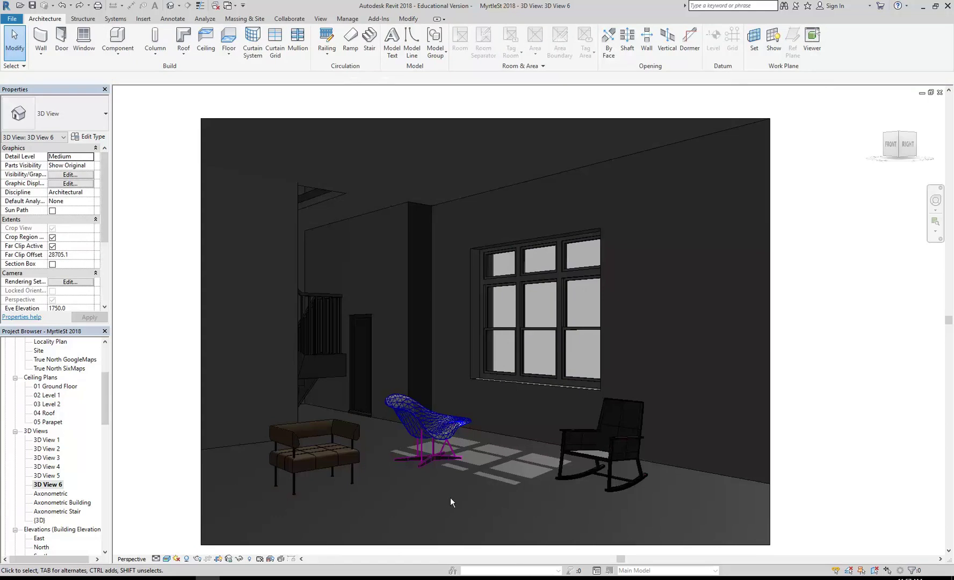
{"action": "left_click_drag", "start_coordinate": [106, 388], "coordinate": [106, 363]}
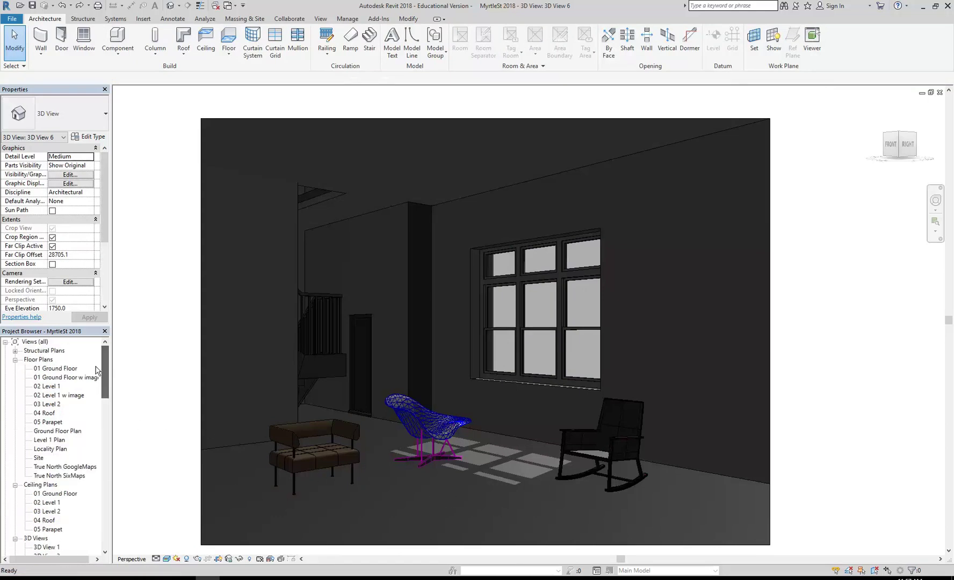
{"action": "scroll", "coordinate": [285, 470], "scroll_direction": "up", "scroll_amount": 4}
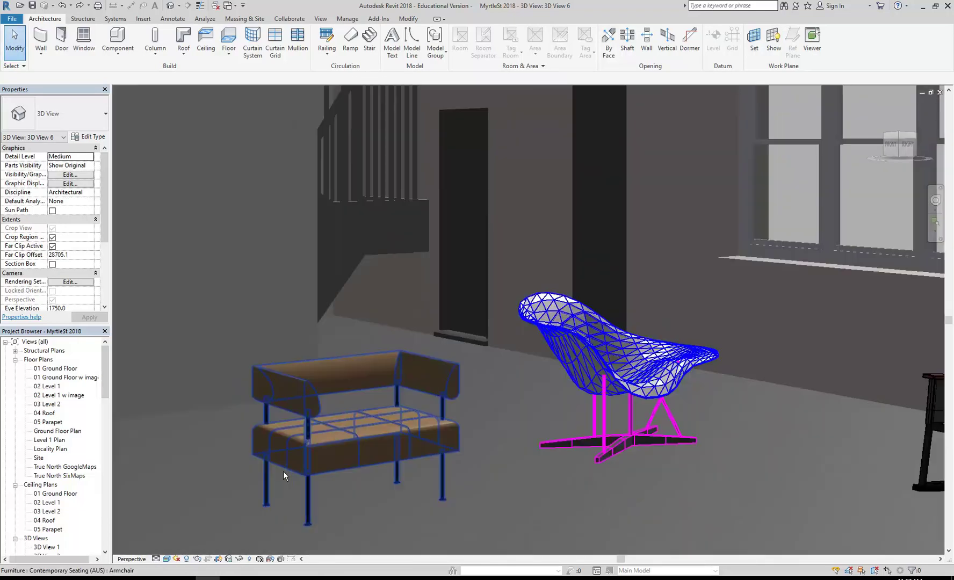
{"action": "left_click", "coordinate": [317, 500]}
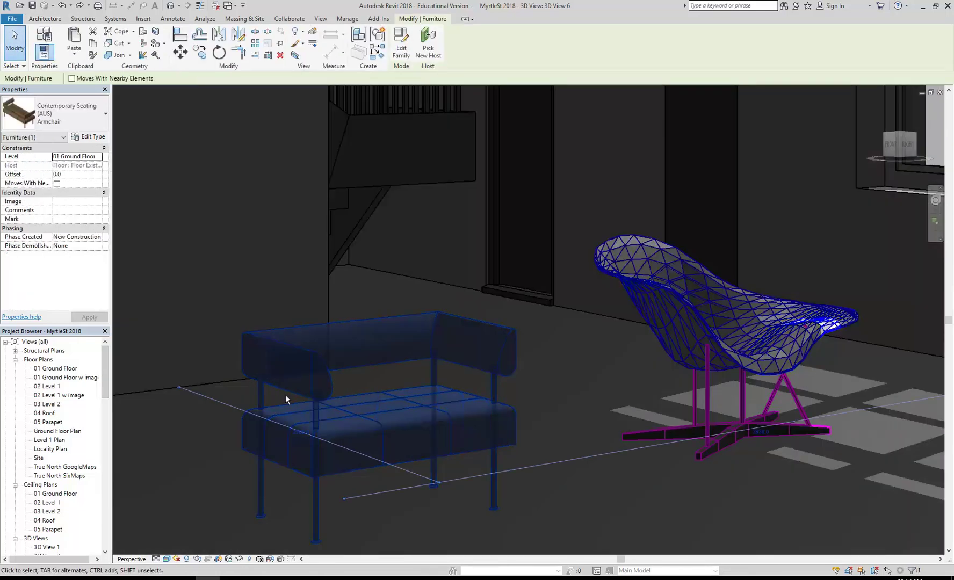
{"action": "scroll", "coordinate": [285, 395], "scroll_direction": "up", "scroll_amount": 3}
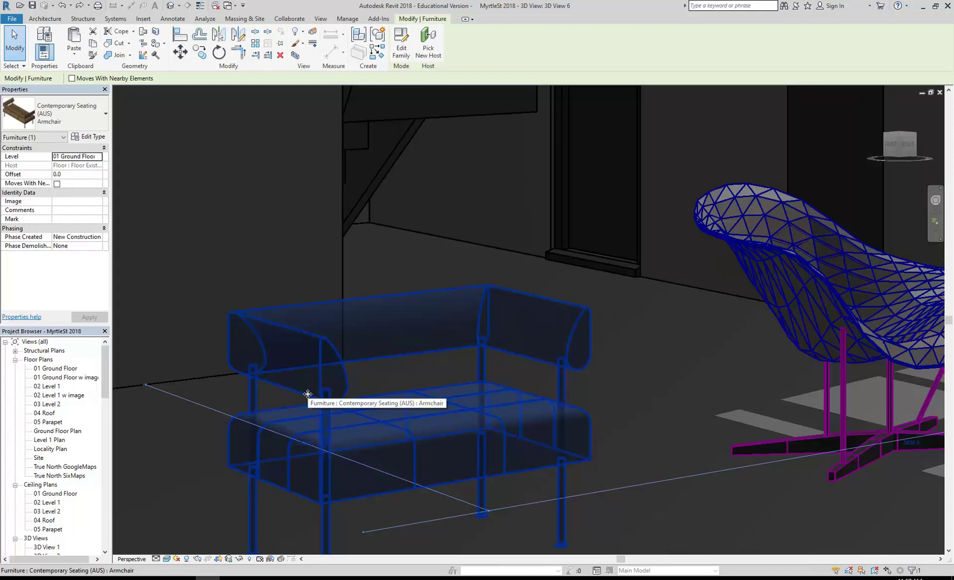
{"action": "scroll", "coordinate": [307, 394], "scroll_direction": "down", "scroll_amount": 2}
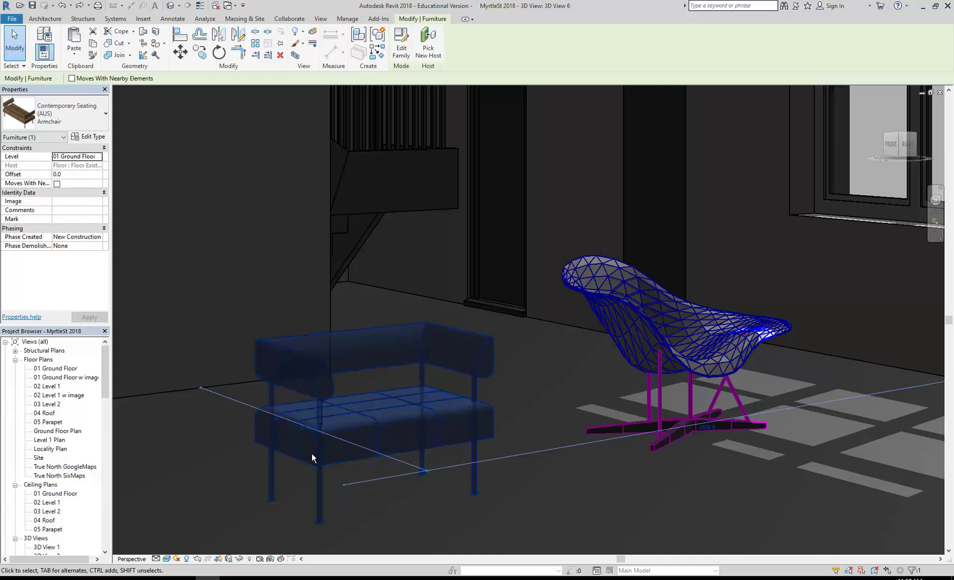
Step: Open the armchair family for editing and delete its backrest
{"action": "left_click", "coordinate": [399, 42]}
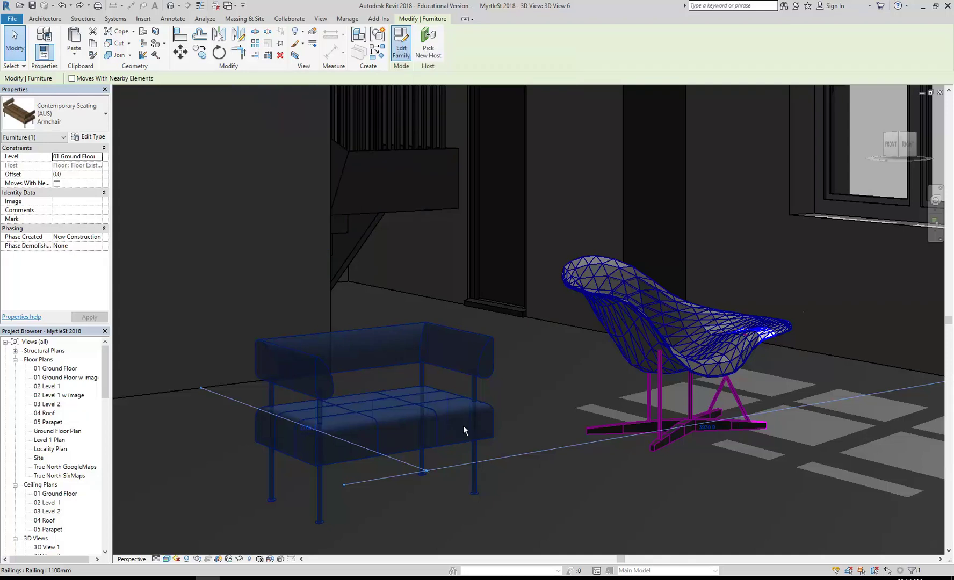
{"action": "scroll", "coordinate": [465, 430], "scroll_direction": "down", "scroll_amount": 2}
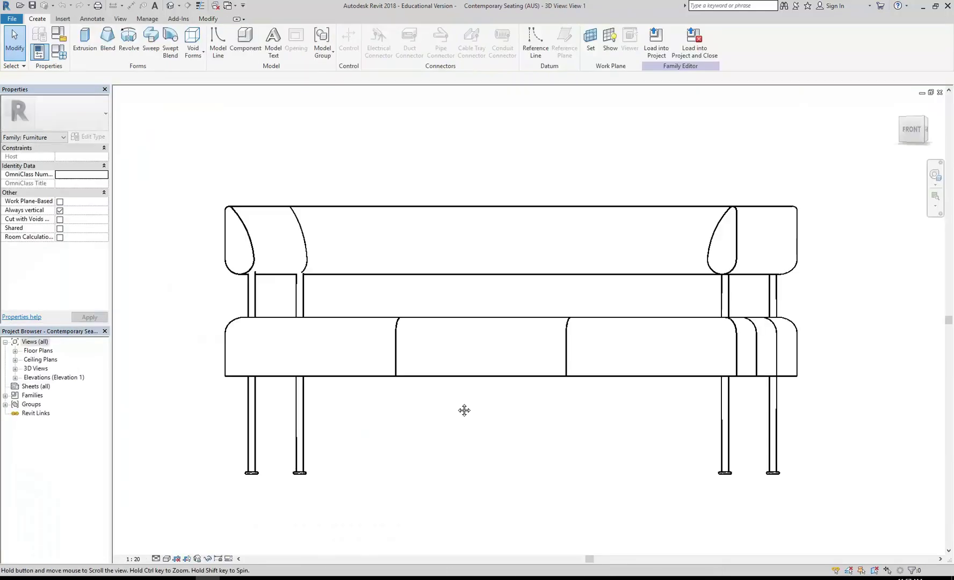
{"action": "left_click_drag", "start_coordinate": [836, 174], "coordinate": [160, 315]}
{"action": "left_click_drag", "start_coordinate": [214, 186], "coordinate": [905, 328]}
{"action": "key", "text": "Delete"}
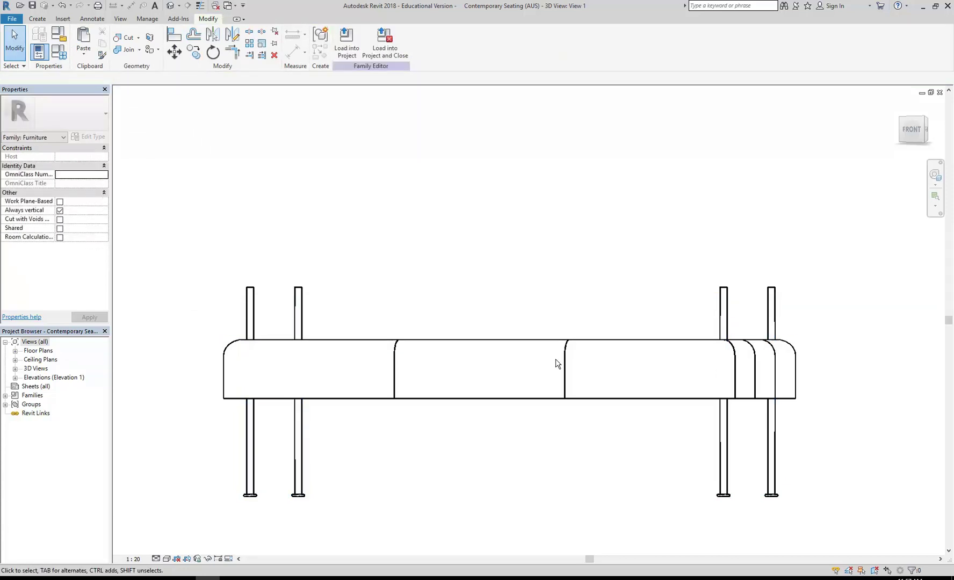
Step: Shorten all four legs so their tops stop at the seat's underside
{"action": "left_click", "coordinate": [723, 312]}
{"action": "middle_click_drag", "start_coordinate": [783, 385], "coordinate": [742, 380]}
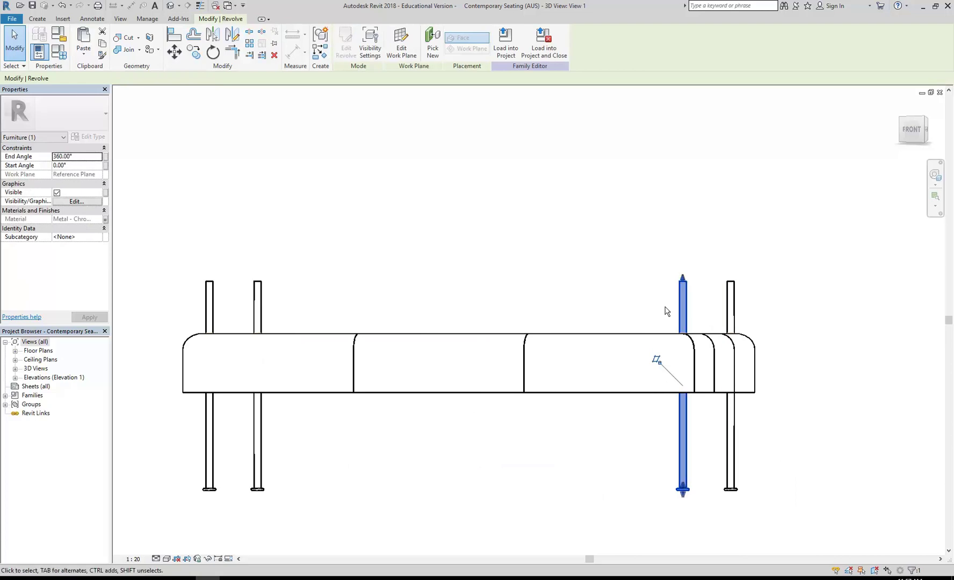
{"action": "left_click_drag", "start_coordinate": [683, 284], "coordinate": [681, 390]}
{"action": "left_click", "coordinate": [730, 313]}
{"action": "left_click_drag", "start_coordinate": [731, 281], "coordinate": [729, 391]}
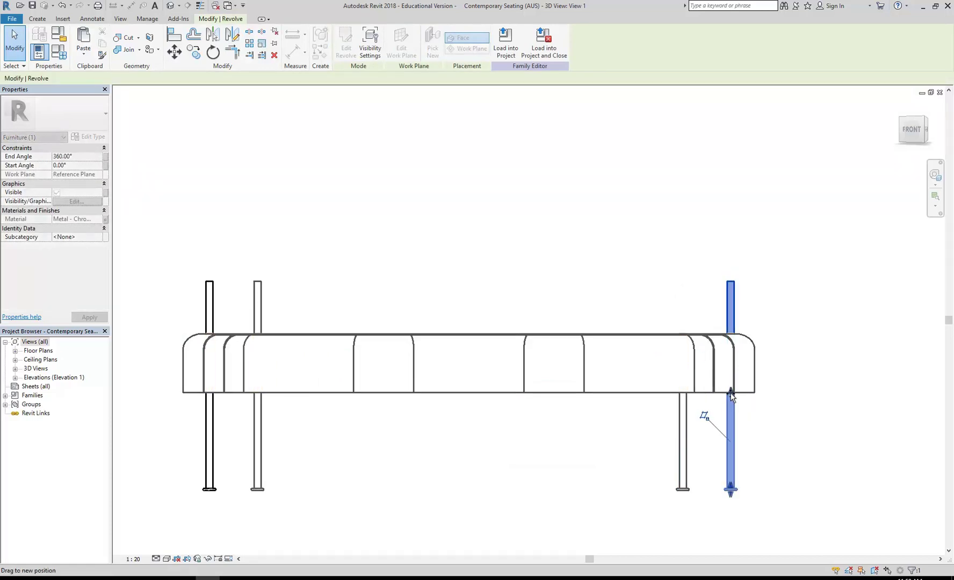
{"action": "left_click", "coordinate": [259, 361]}
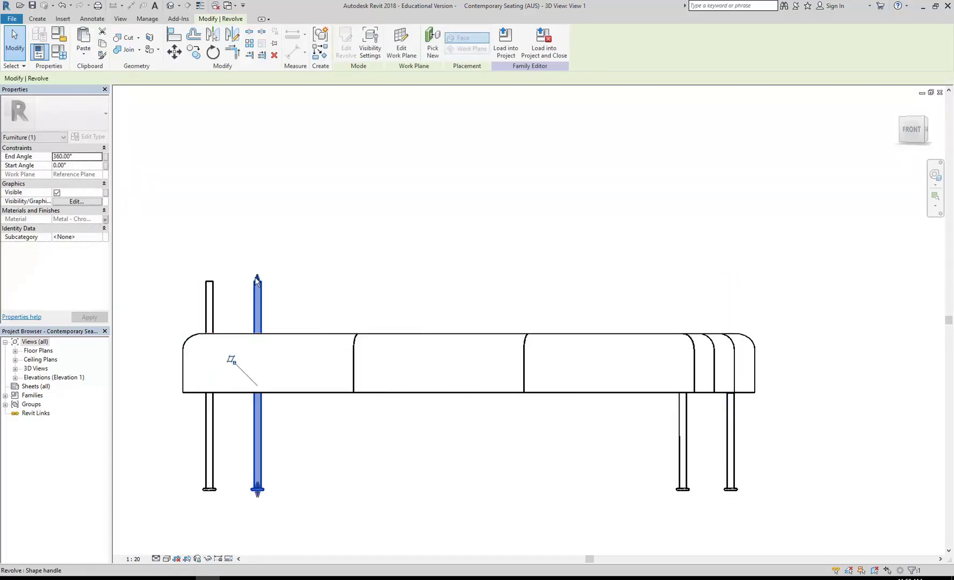
{"action": "left_click_drag", "start_coordinate": [260, 364], "coordinate": [213, 391]}
{"action": "left_click", "coordinate": [208, 302]}
{"action": "left_click", "coordinate": [315, 270]}
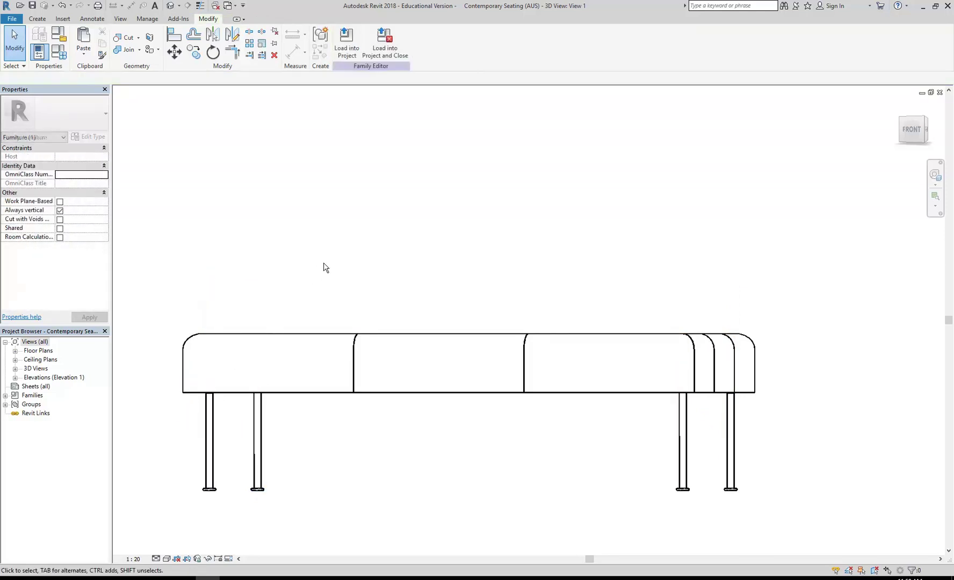
{"action": "scroll", "coordinate": [346, 261], "scroll_direction": "down", "scroll_amount": 1}
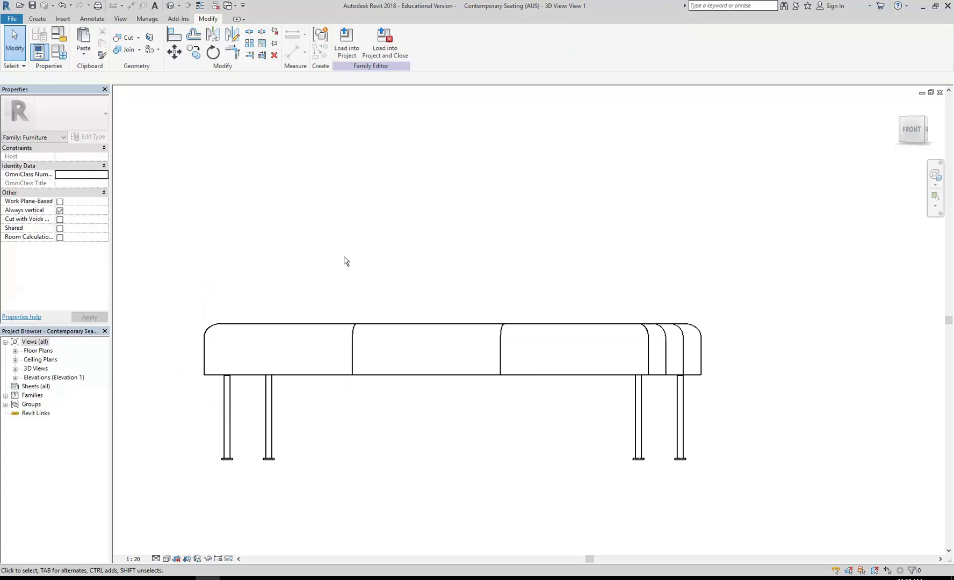
Step: Load the edited family into MyrtleSt 2018, overwriting the existing version
{"action": "left_click", "coordinate": [346, 45]}
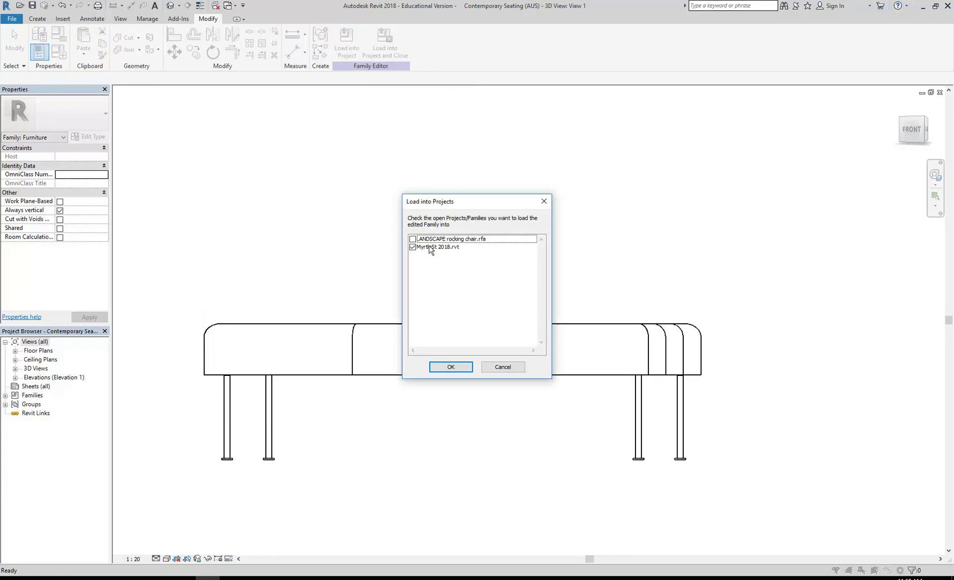
{"action": "left_click", "coordinate": [453, 365]}
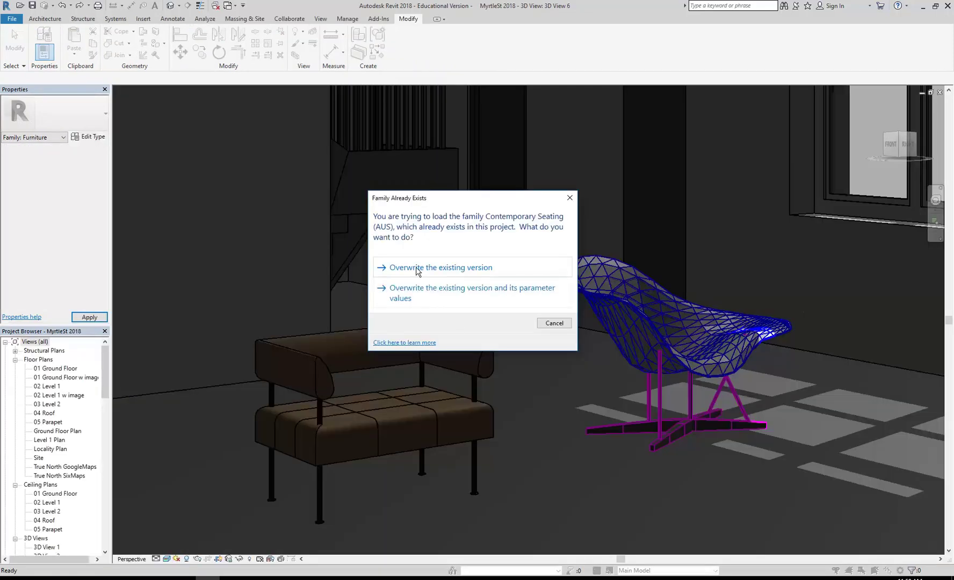
{"action": "left_click", "coordinate": [439, 269]}
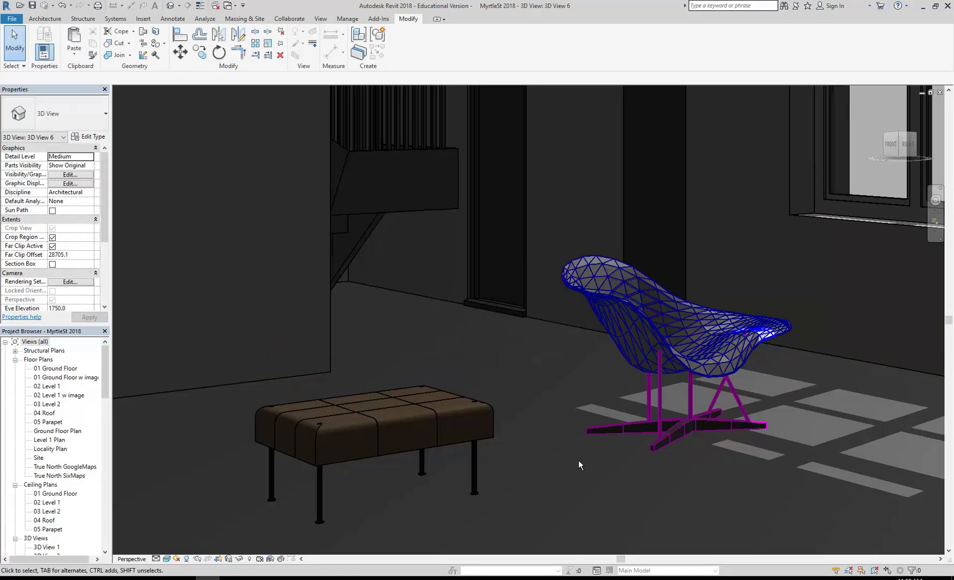
Step: Select the reloaded bench in the 3D view and open its family for editing
{"action": "scroll", "coordinate": [321, 434], "scroll_direction": "up", "scroll_amount": 5}
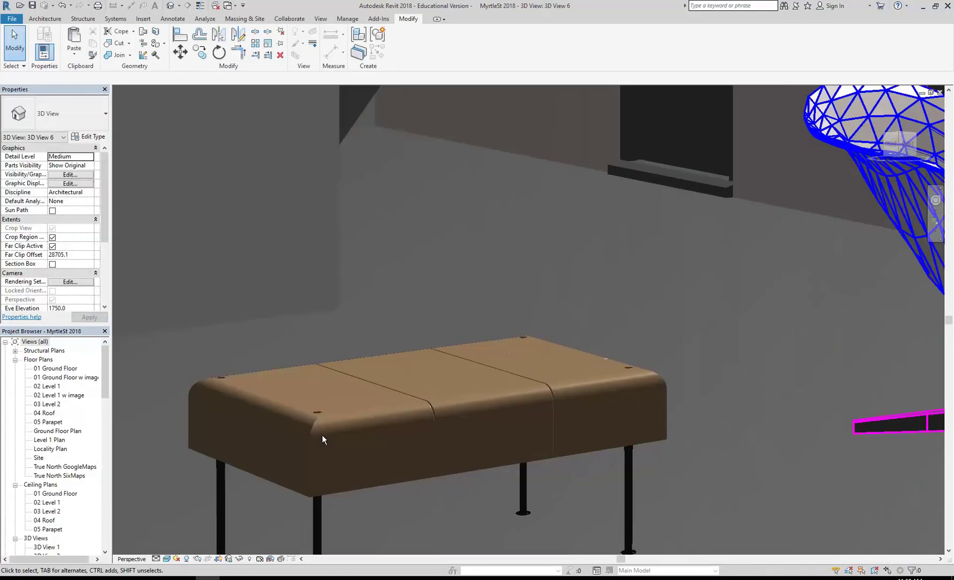
{"action": "scroll", "coordinate": [321, 403], "scroll_direction": "down", "scroll_amount": 5}
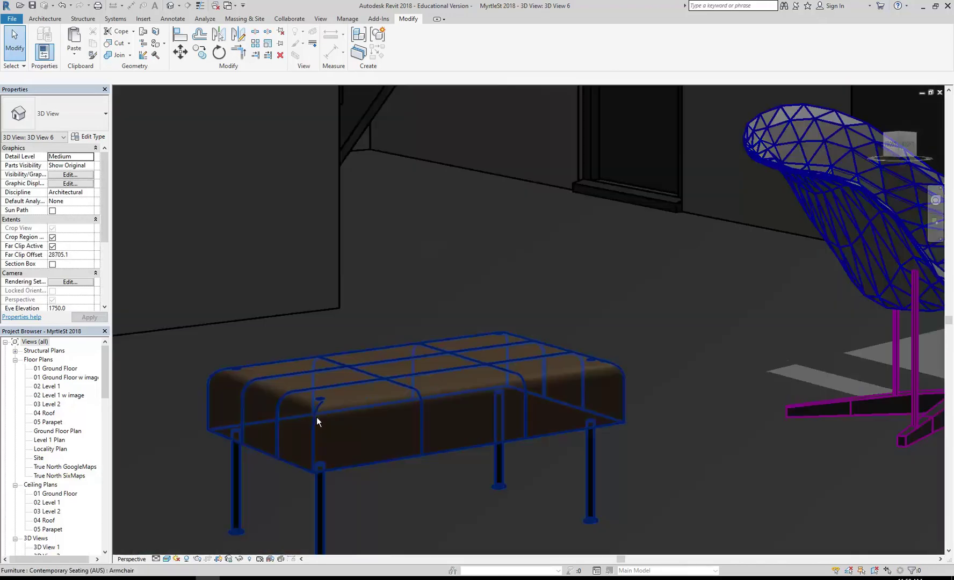
{"action": "left_click", "coordinate": [315, 418]}
{"action": "left_click", "coordinate": [404, 58]}
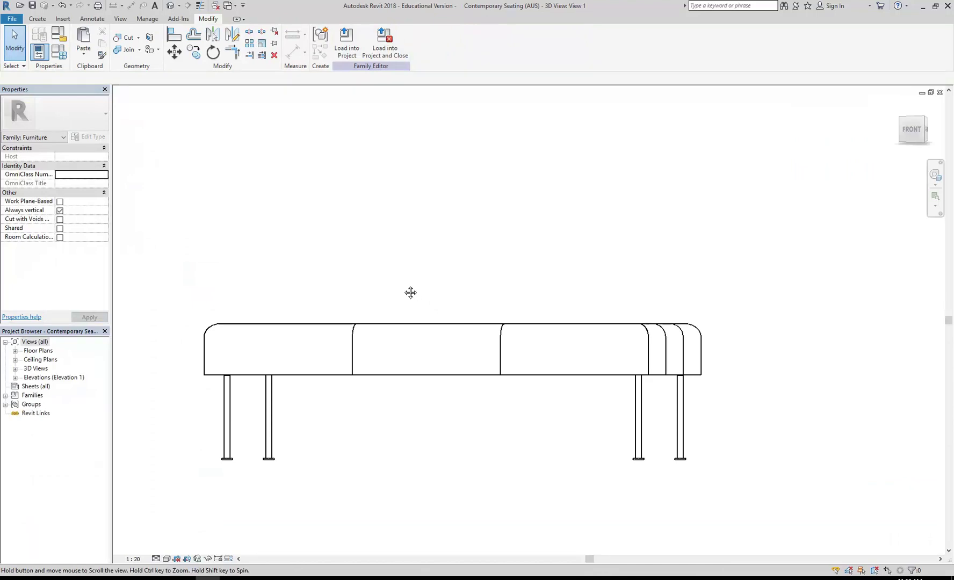
{"action": "middle_click_drag", "start_coordinate": [406, 289], "coordinate": [520, 422], "text": "shift"}
{"action": "scroll", "coordinate": [262, 419], "scroll_direction": "up", "scroll_amount": 4}
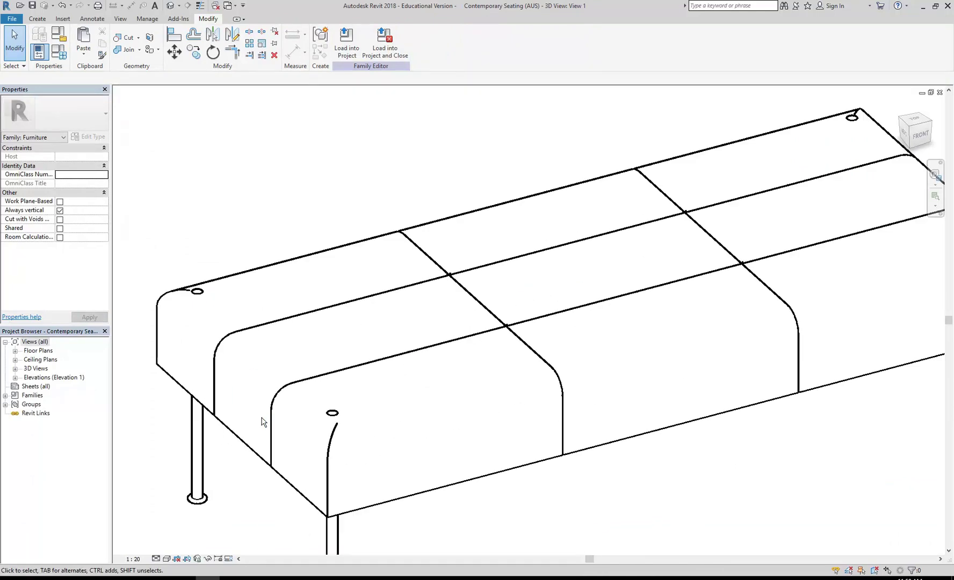
{"action": "left_click", "coordinate": [333, 417]}
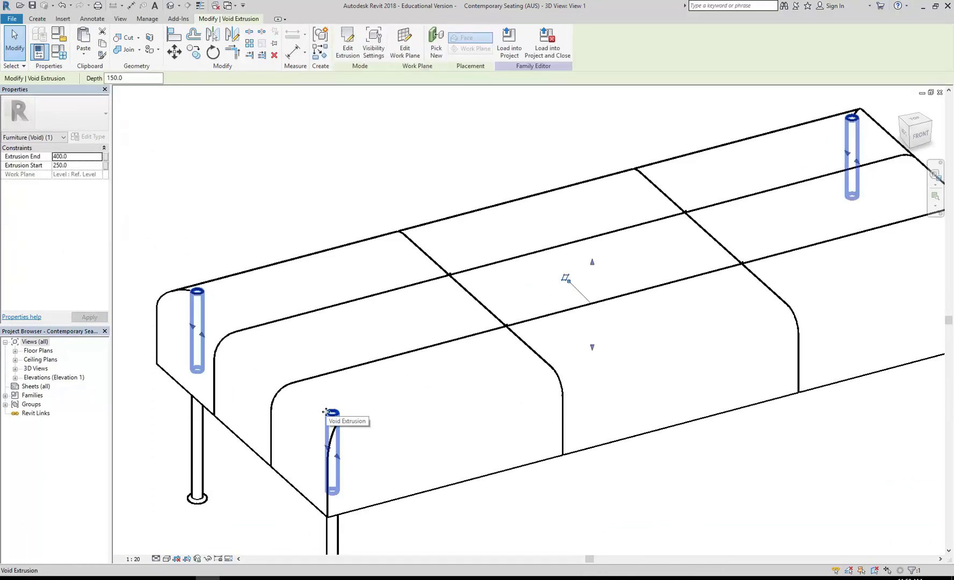
{"action": "scroll", "coordinate": [340, 298], "scroll_direction": "down", "scroll_amount": 3}
{"action": "middle_click_drag", "start_coordinate": [342, 229], "coordinate": [321, 248]}
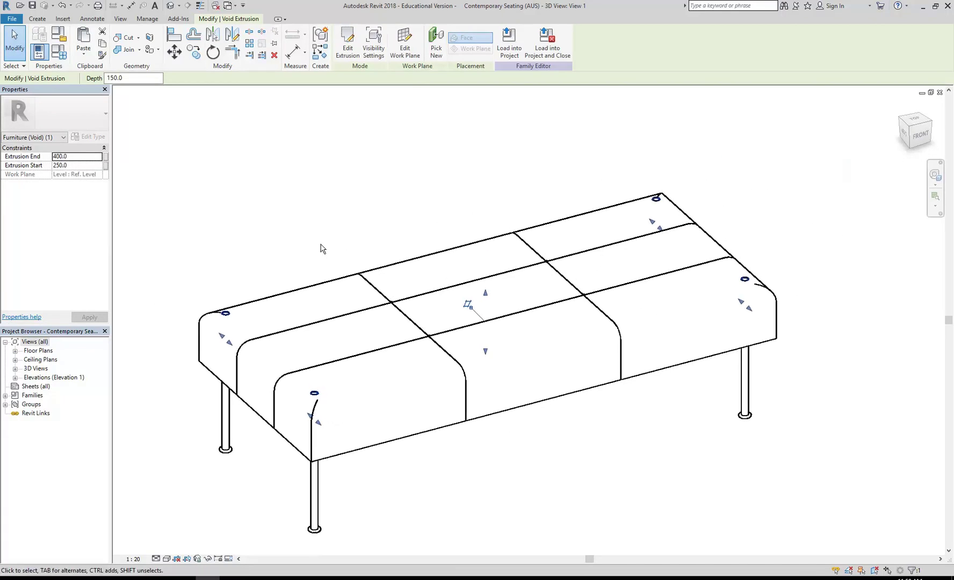
{"action": "left_click", "coordinate": [321, 248]}
{"action": "middle_click_drag", "start_coordinate": [321, 248], "coordinate": [333, 247]}
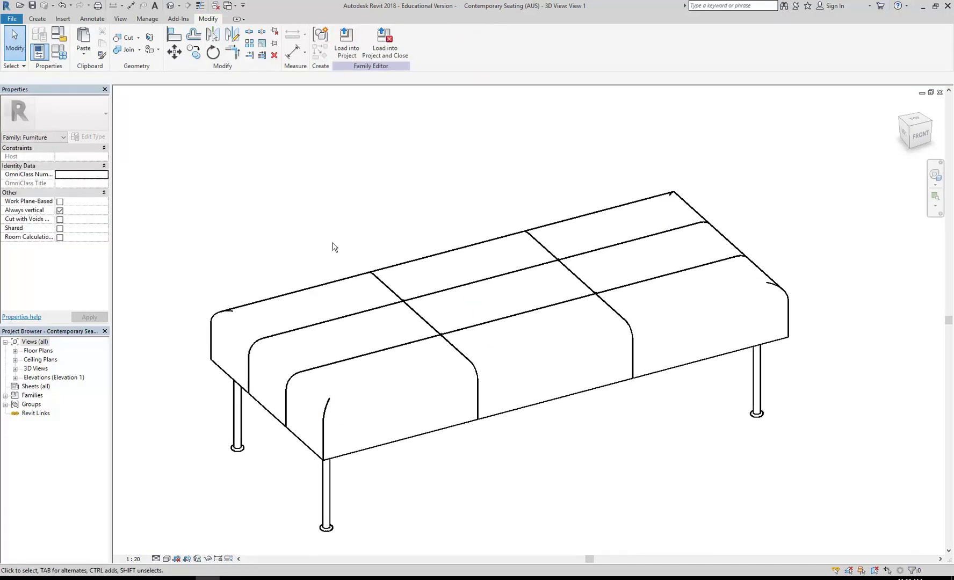
Step: Reload the bench family into MyrtleSt 2018, overwriting the existing version, and zoom out
{"action": "left_click", "coordinate": [345, 45]}
{"action": "left_click", "coordinate": [450, 368]}
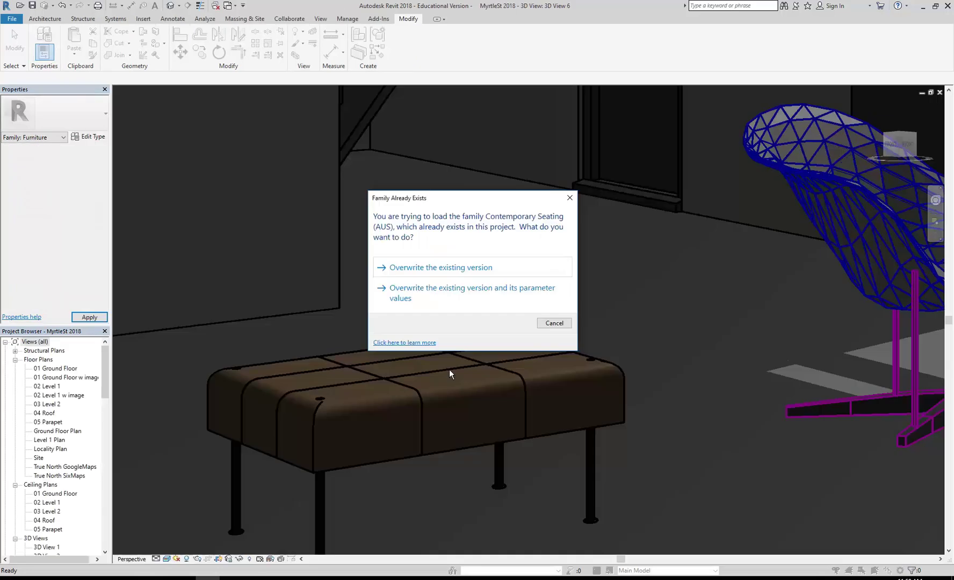
{"action": "left_click", "coordinate": [444, 266]}
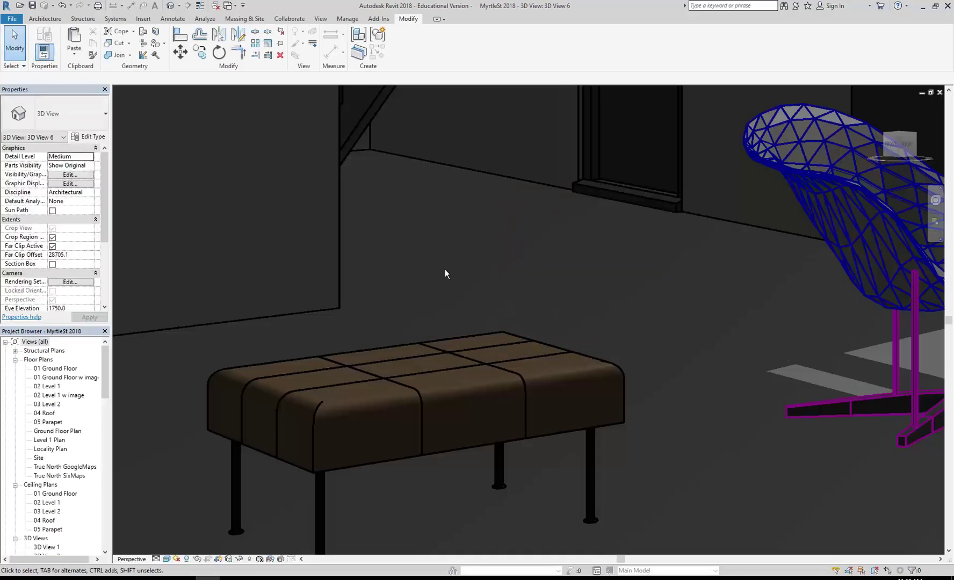
{"action": "scroll", "coordinate": [445, 269], "scroll_direction": "down", "scroll_amount": 3}
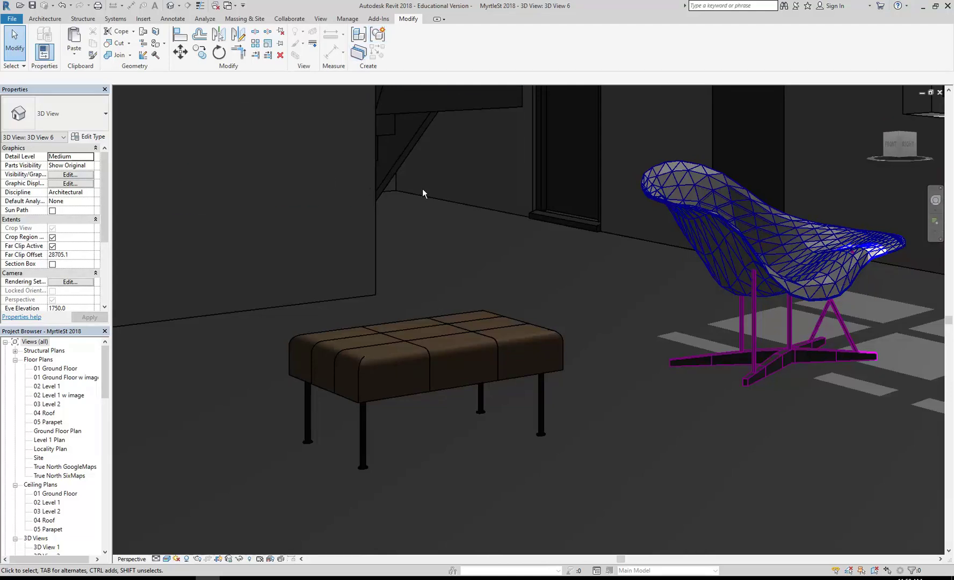
Step: Open the bench family and delete the seat's edge-rounding void sweep, removing its constraints
{"action": "left_click", "coordinate": [394, 396]}
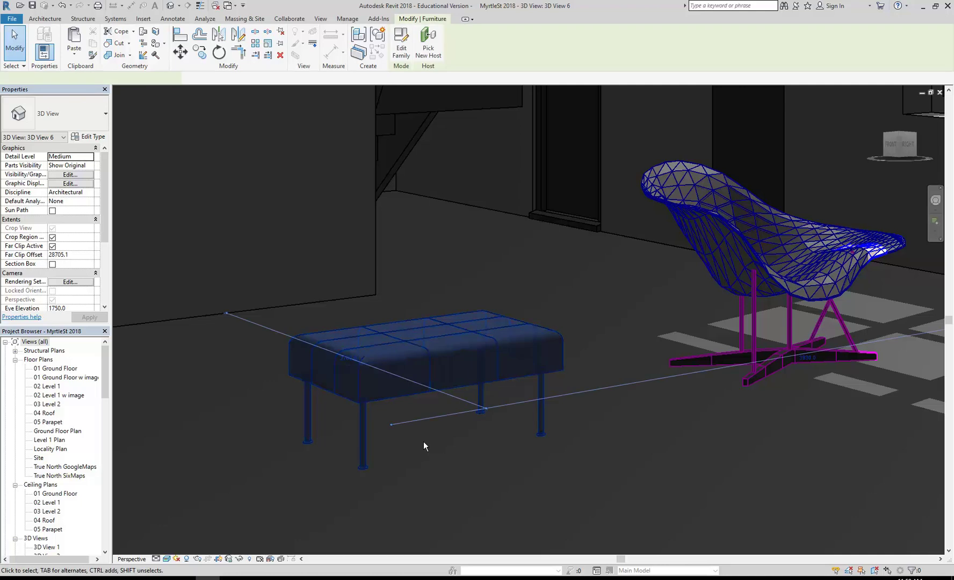
{"action": "left_click", "coordinate": [401, 43]}
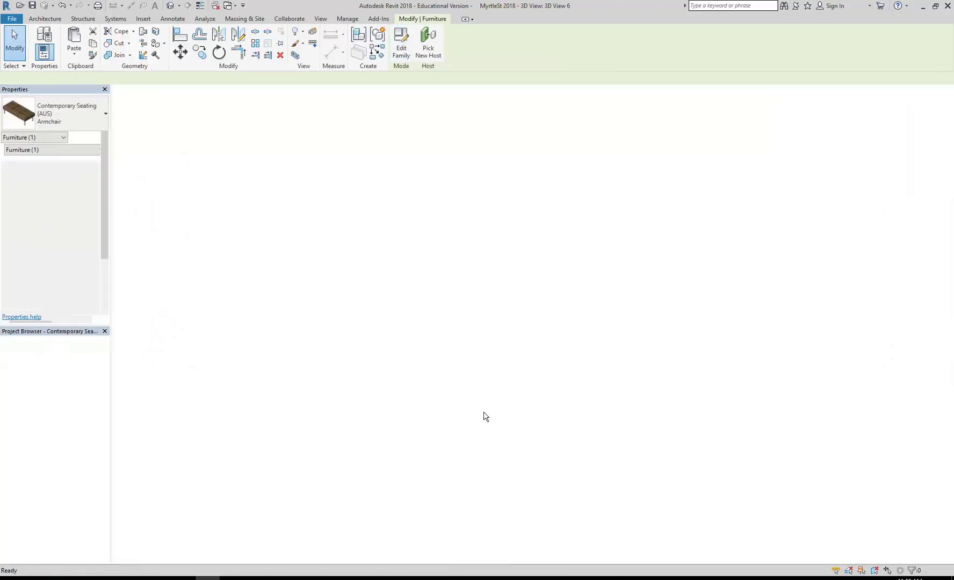
{"action": "middle_click_drag", "start_coordinate": [419, 257], "coordinate": [370, 399], "text": "shift"}
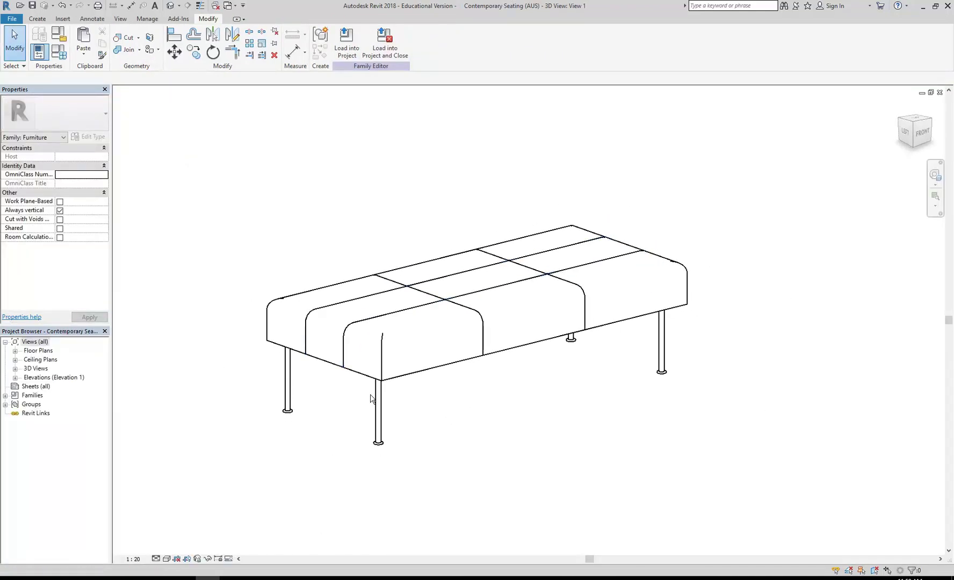
{"action": "left_click", "coordinate": [373, 342]}
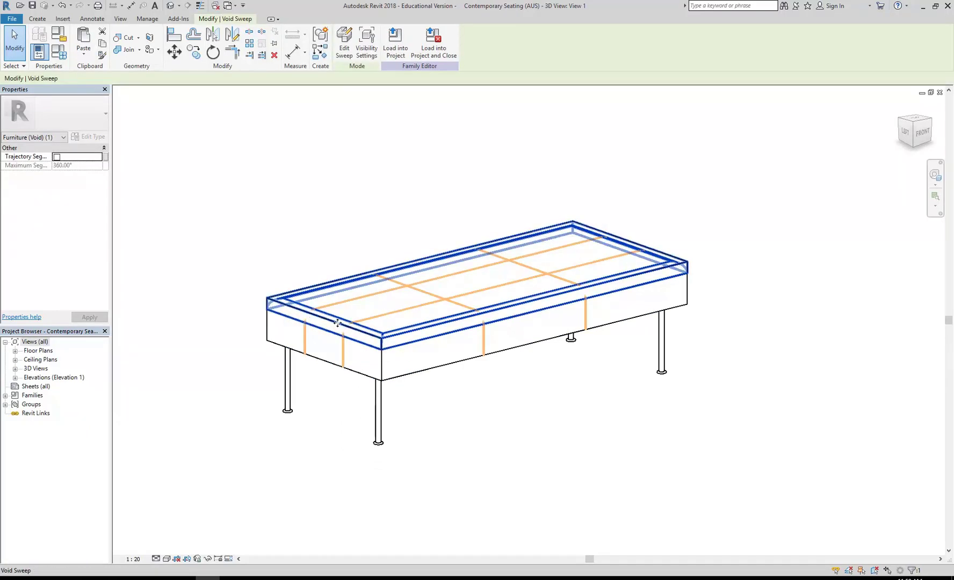
{"action": "key", "text": "Delete"}
{"action": "left_click", "coordinate": [405, 329]}
{"action": "middle_click_drag", "start_coordinate": [335, 230], "coordinate": [346, 414], "text": "shift"}
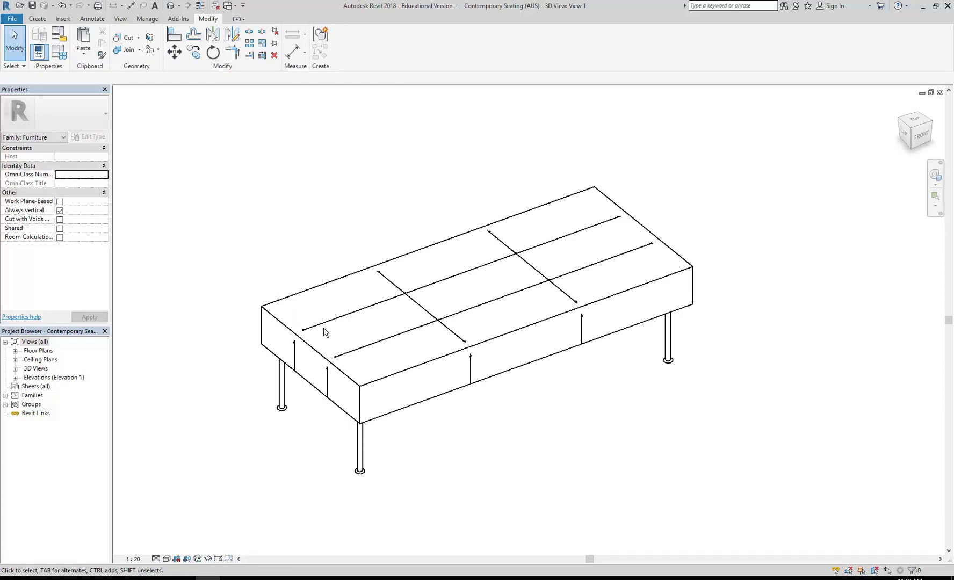
Step: Save the family as Flat Bench.rfa in the 2018 folder on the U: drive
{"action": "left_click", "coordinate": [11, 19]}
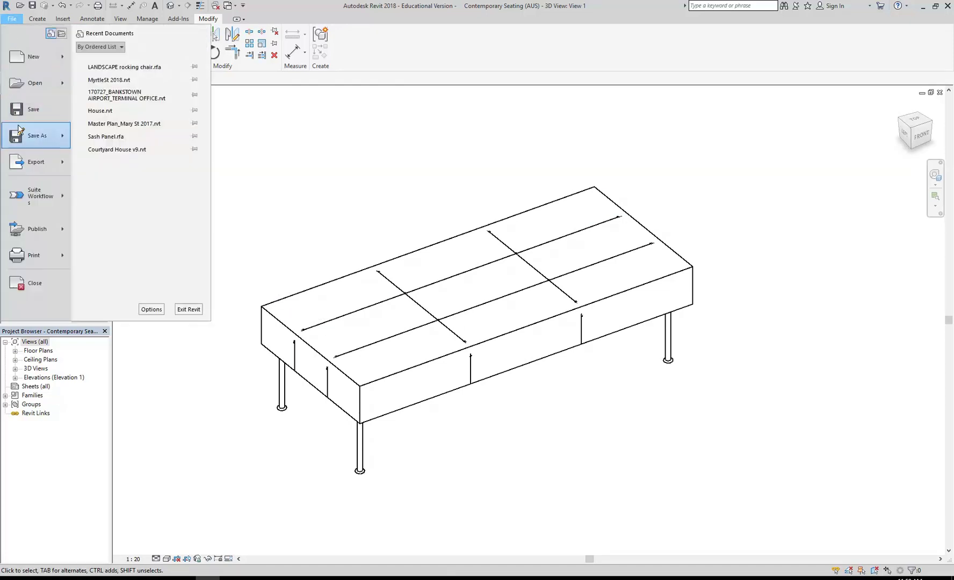
{"action": "mouse_move", "coordinate": [19, 134]}
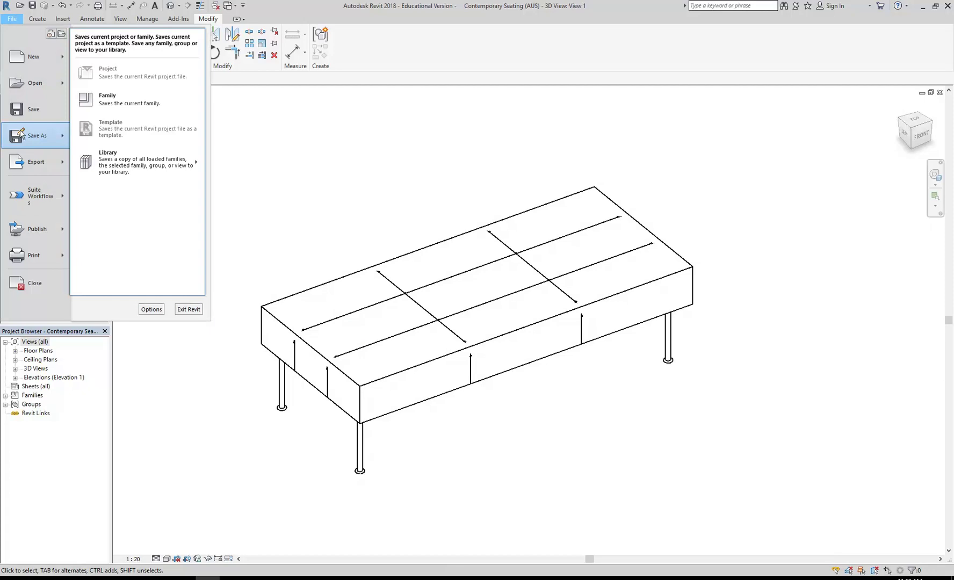
{"action": "left_click", "coordinate": [97, 102]}
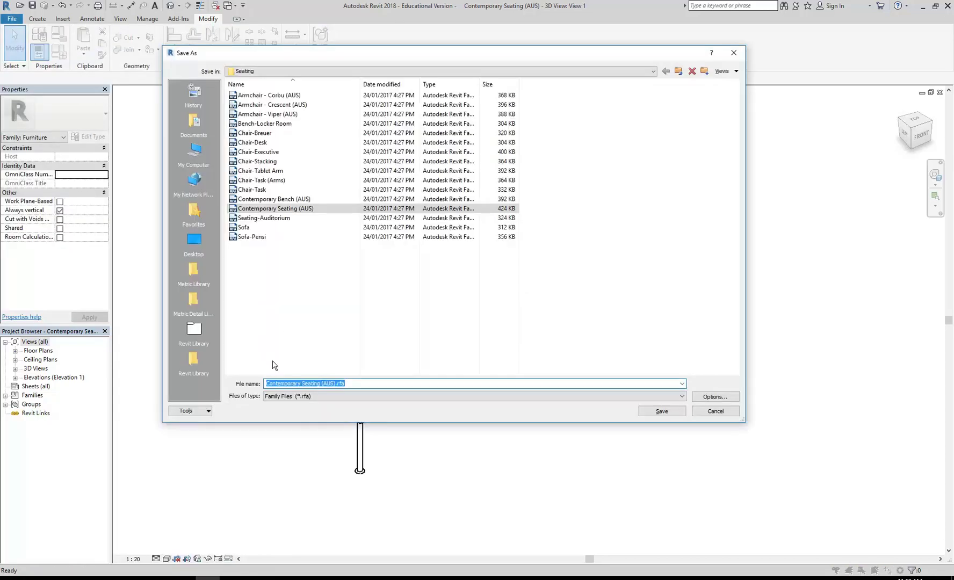
{"action": "left_click", "coordinate": [300, 73]}
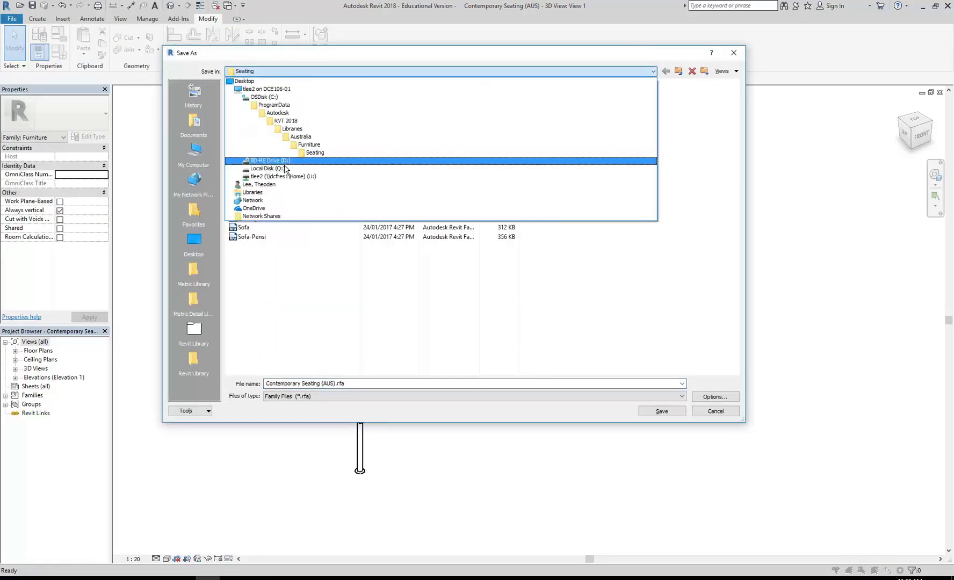
{"action": "left_click", "coordinate": [283, 176]}
{"action": "double_click", "coordinate": [250, 151]}
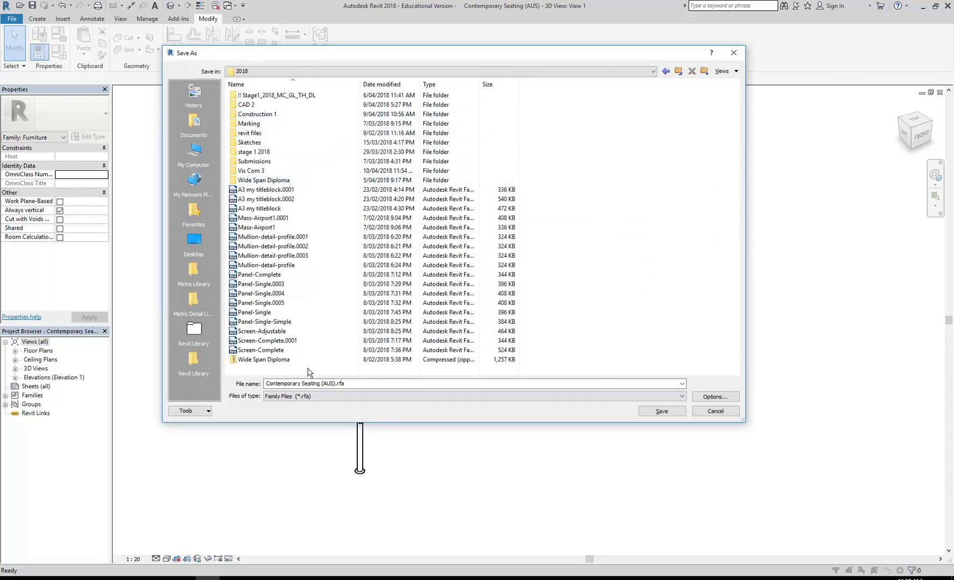
{"action": "triple_click", "coordinate": [320, 383]}
{"action": "left_click_drag", "start_coordinate": [336, 383], "coordinate": [303, 381]}
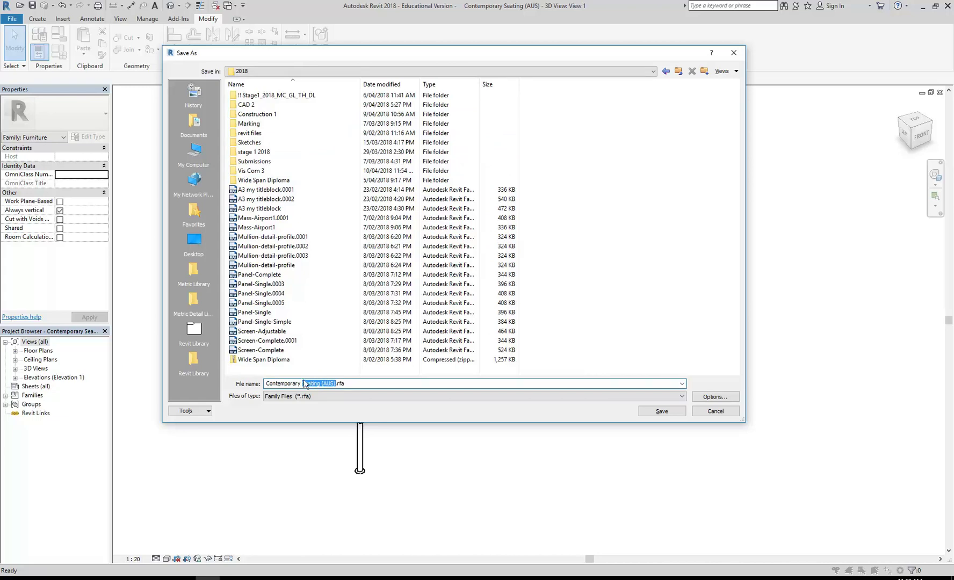
{"action": "left_click_drag", "start_coordinate": [302, 384], "coordinate": [237, 382]}
{"action": "type", "text": "Flat Bench"}
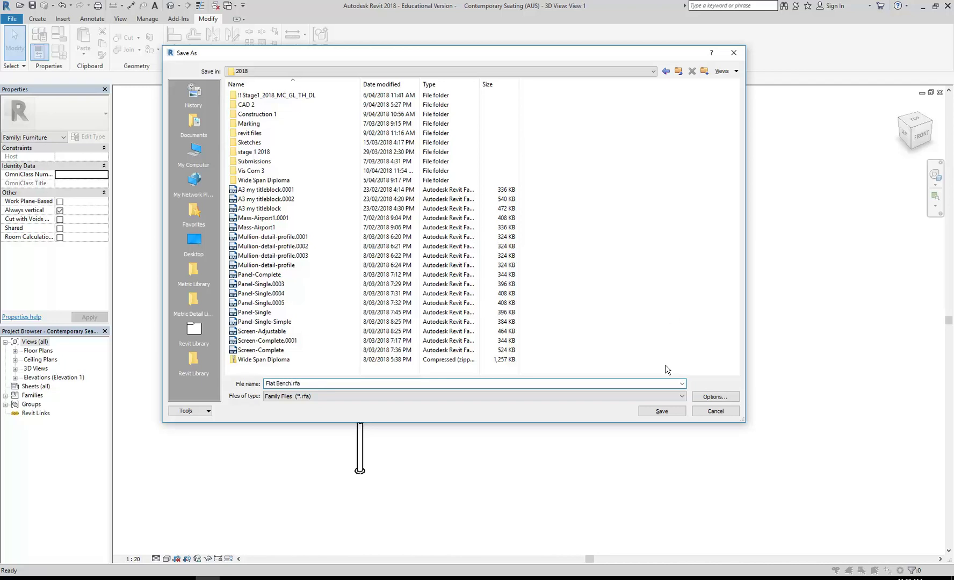
{"action": "left_click", "coordinate": [661, 410]}
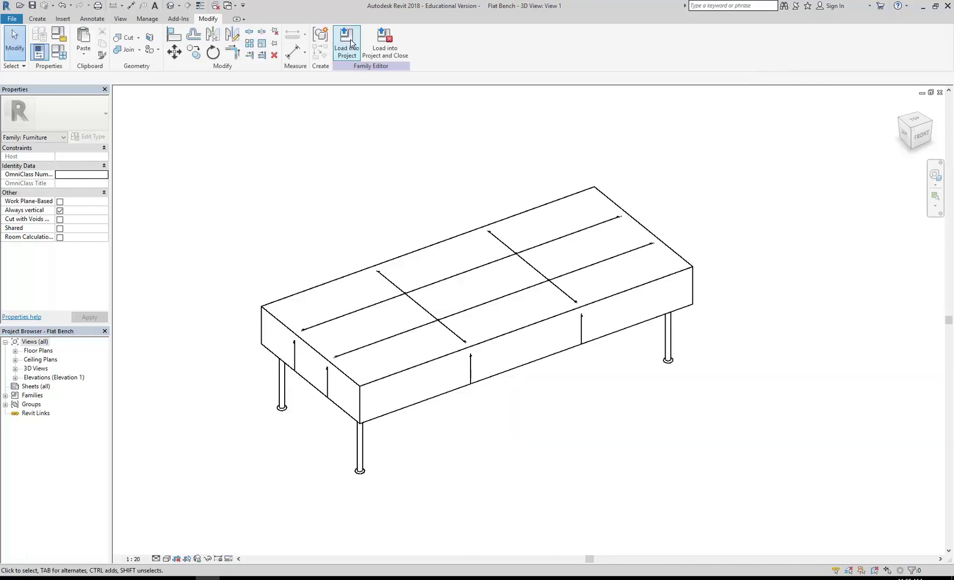
Step: Load Flat Bench into MyrtleSt 2018 and place a second square armchair beside the first
{"action": "left_click", "coordinate": [346, 43]}
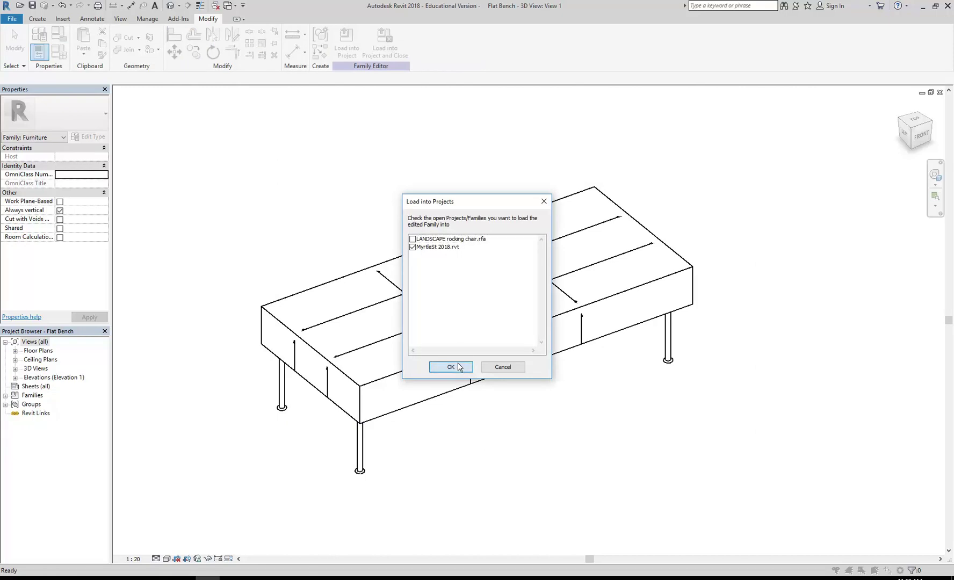
{"action": "left_click", "coordinate": [454, 367]}
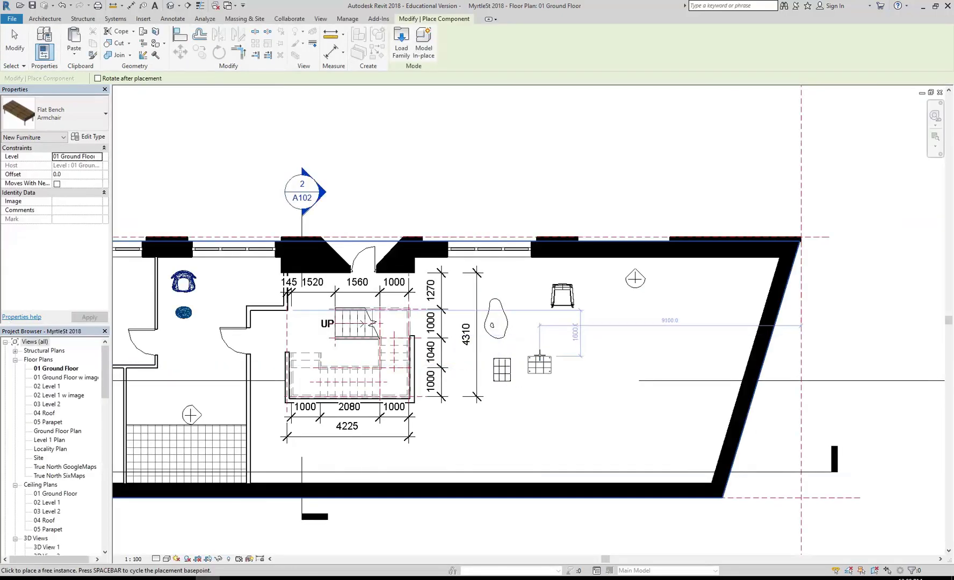
{"action": "scroll", "coordinate": [457, 362], "scroll_direction": "up", "scroll_amount": 5}
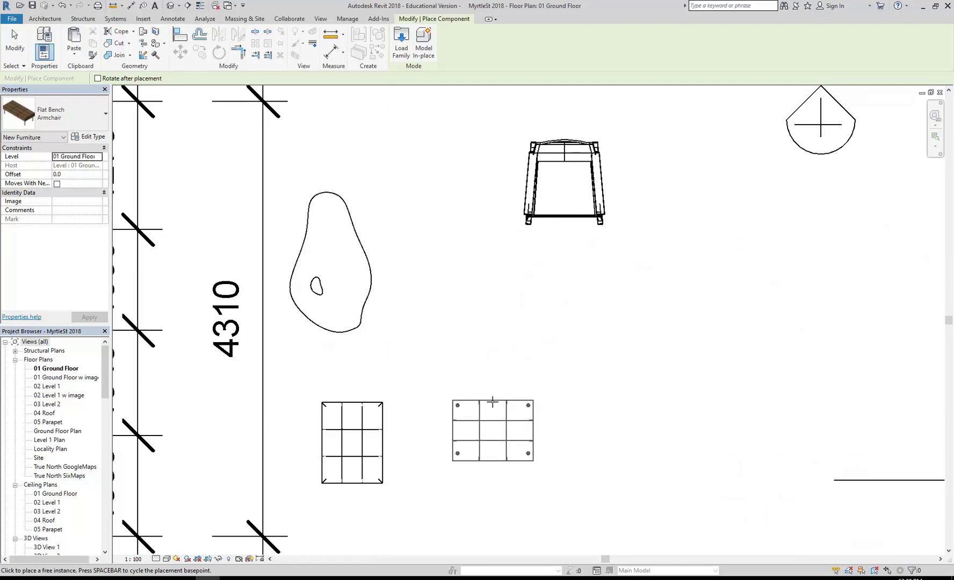
{"action": "left_click", "coordinate": [492, 404]}
{"action": "right_click", "coordinate": [400, 360]}
{"action": "left_click", "coordinate": [440, 360]}
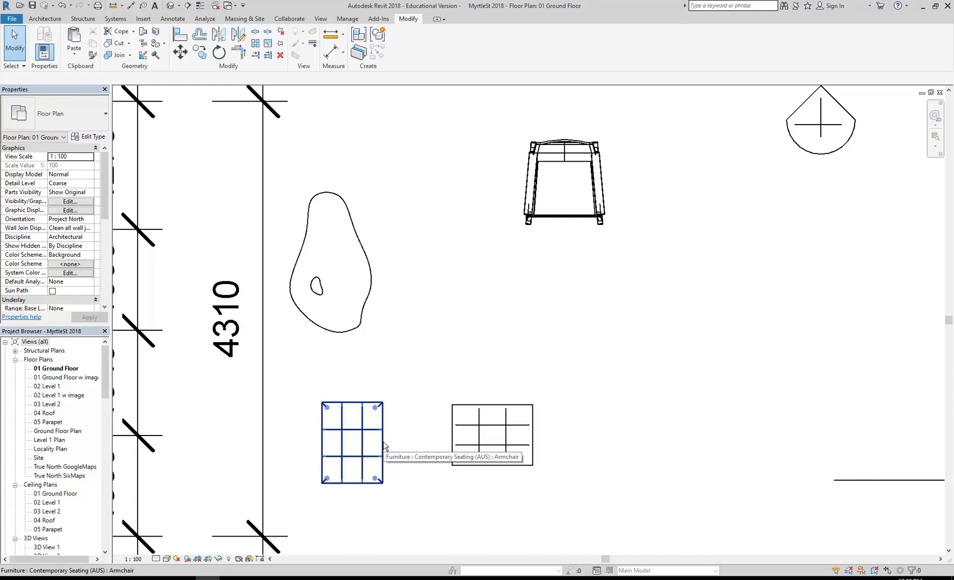
Step: Open 3D View 6 and inspect the square armchair and long bench
{"action": "left_click_drag", "start_coordinate": [105, 371], "coordinate": [102, 405]}
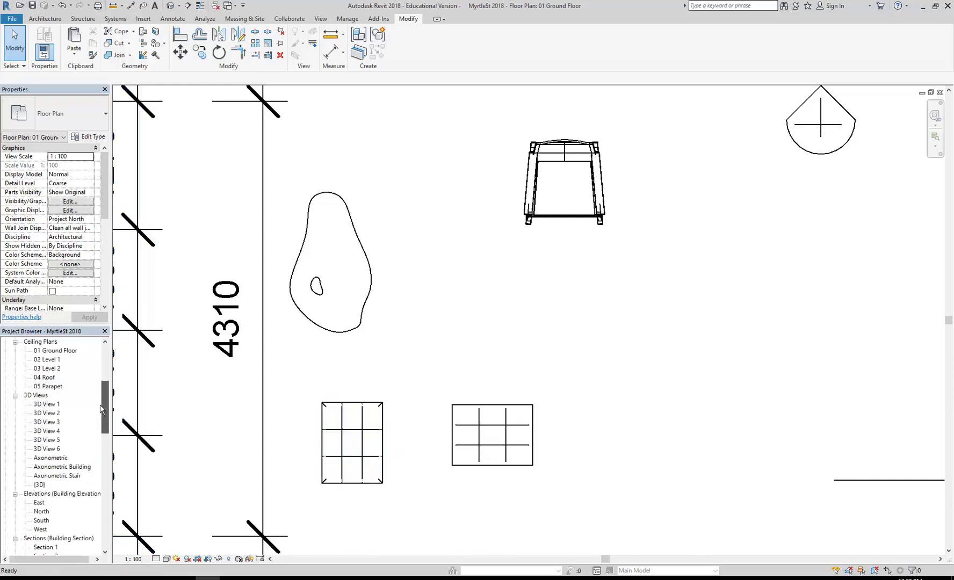
{"action": "double_click", "coordinate": [47, 450]}
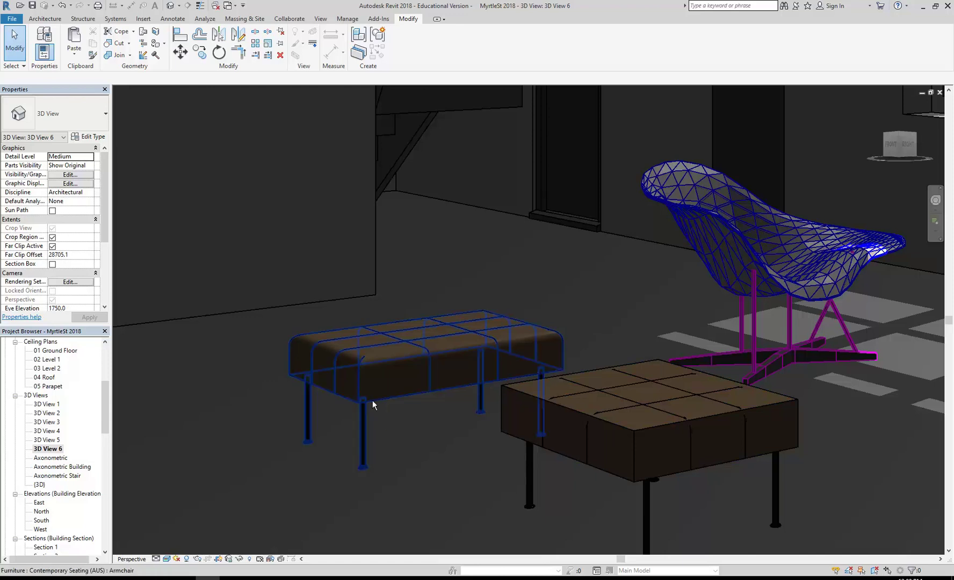
{"action": "scroll", "coordinate": [376, 462], "scroll_direction": "down", "scroll_amount": 3}
{"action": "scroll", "coordinate": [337, 475], "scroll_direction": "up", "scroll_amount": 2}
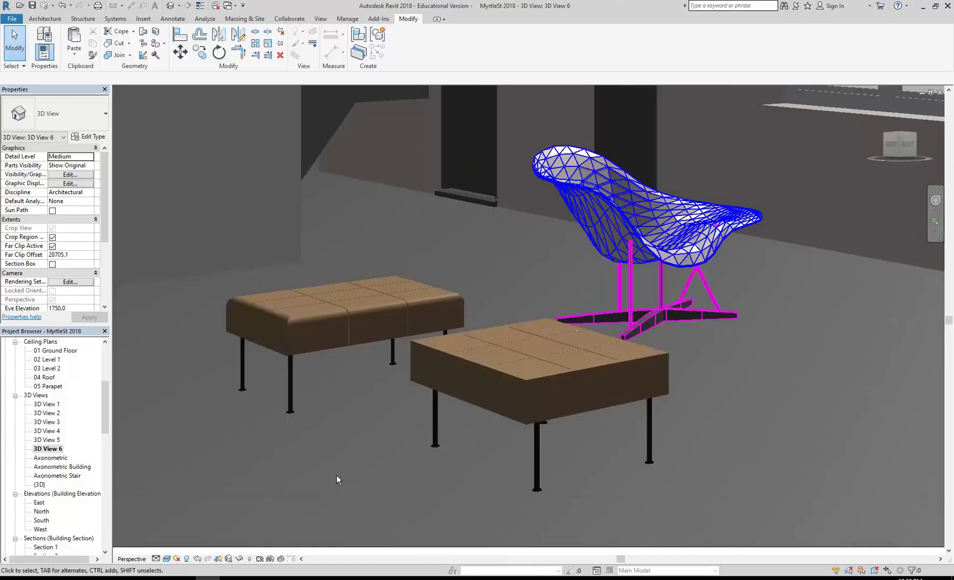
{"action": "left_click", "coordinate": [439, 394]}
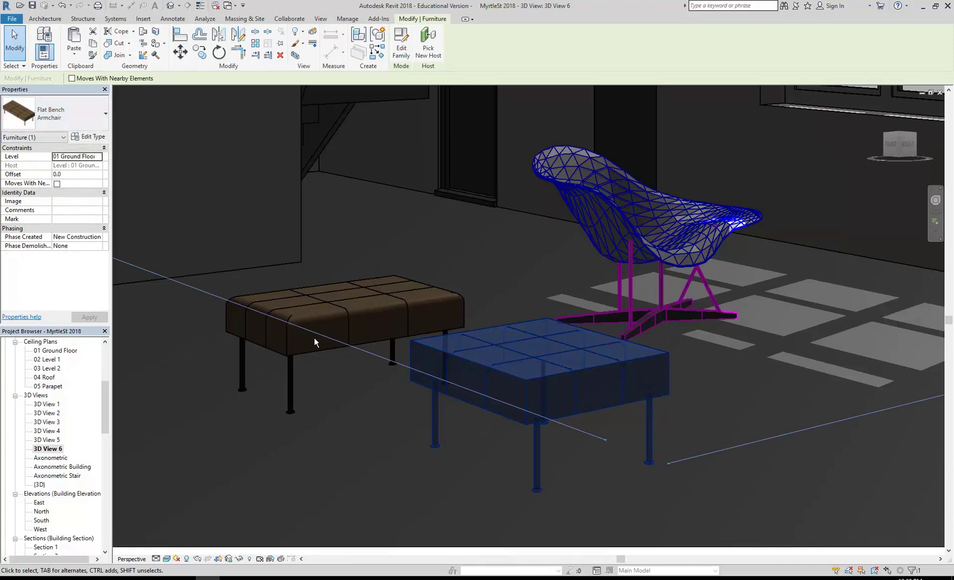
{"action": "left_click", "coordinate": [304, 354]}
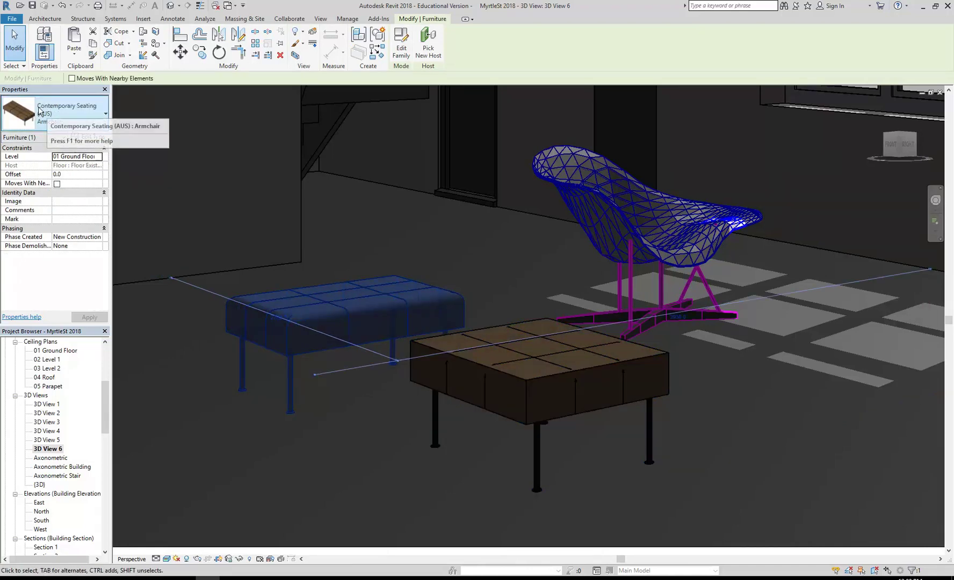
{"action": "left_click", "coordinate": [408, 215]}
{"action": "key", "text": "Escape"}
{"action": "scroll", "coordinate": [486, 265], "scroll_direction": "down", "scroll_amount": 5}
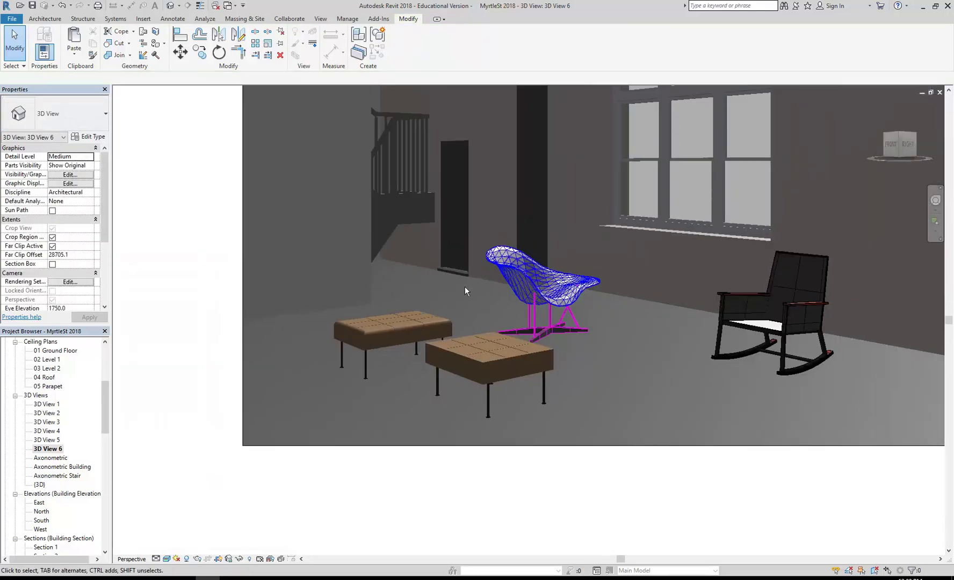
{"action": "scroll", "coordinate": [454, 292], "scroll_direction": "up", "scroll_amount": 3}
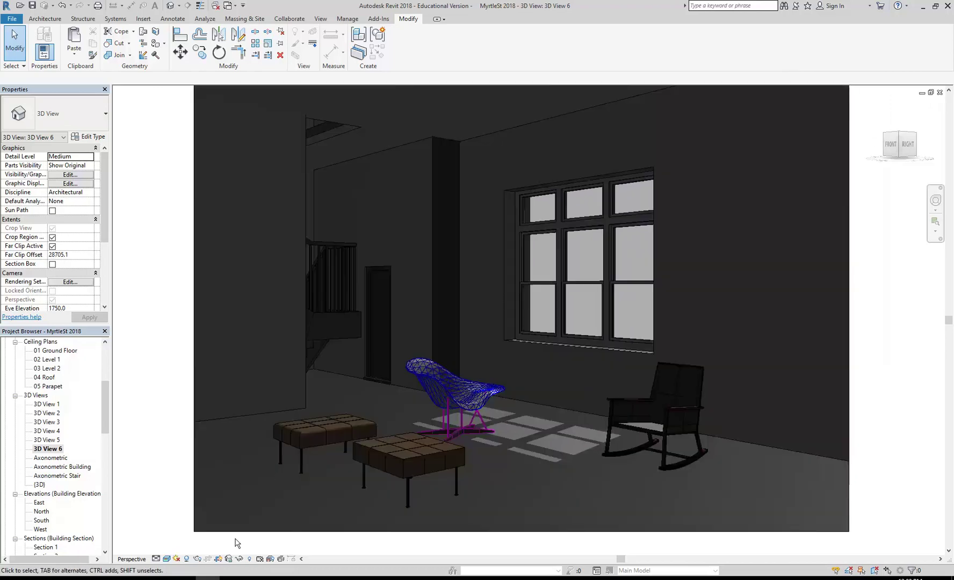
{"action": "mouse_move", "coordinate": [207, 577]}
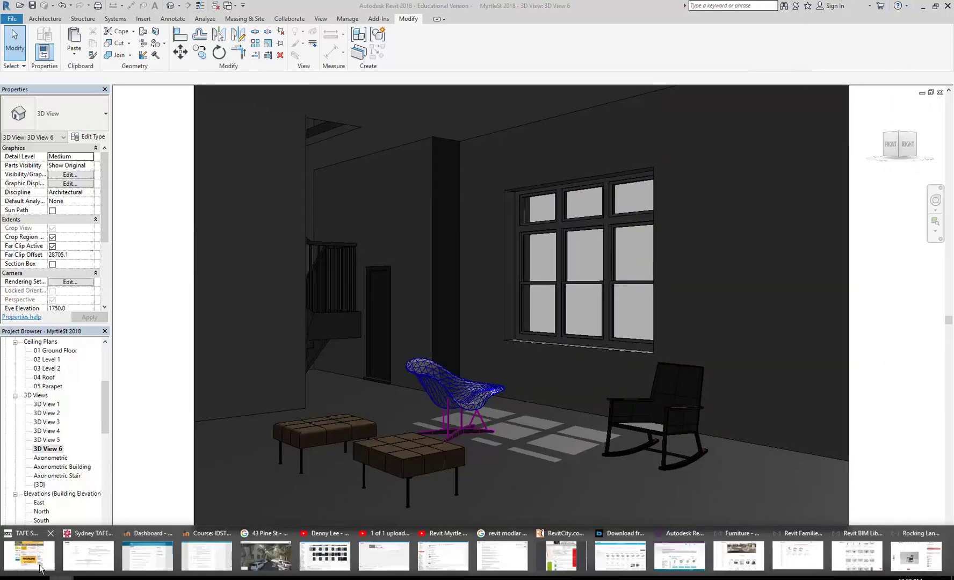
Step: Return to the browser's Google tab showing the 'revit modlar' results
{"action": "left_click", "coordinate": [921, 555]}
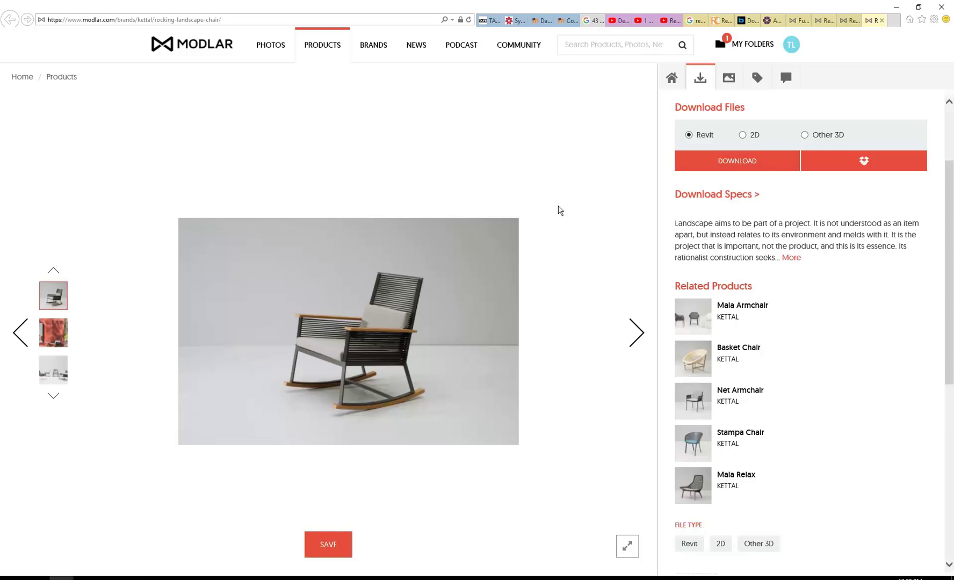
{"action": "left_click", "coordinate": [694, 20]}
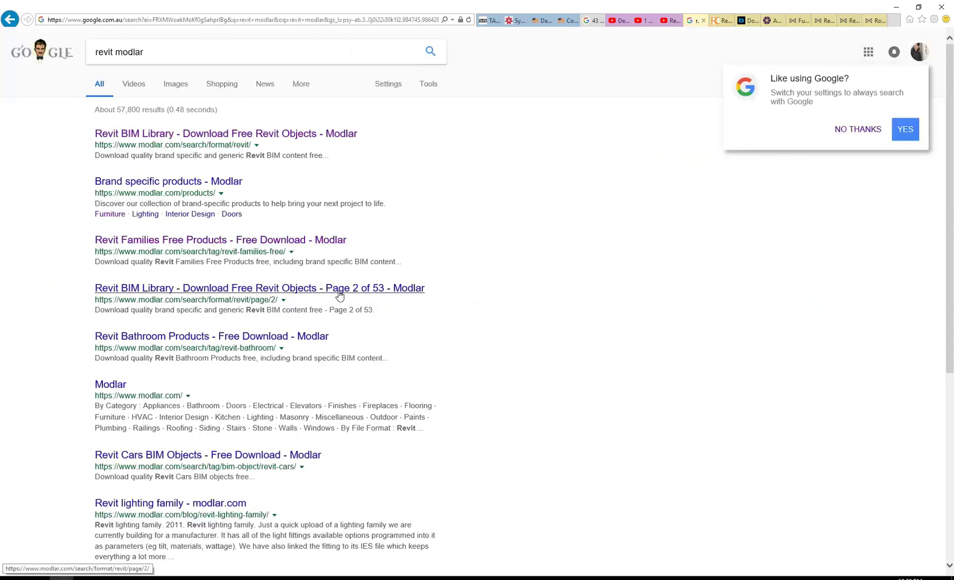
{"action": "scroll", "coordinate": [154, 405], "scroll_direction": "down", "scroll_amount": 5}
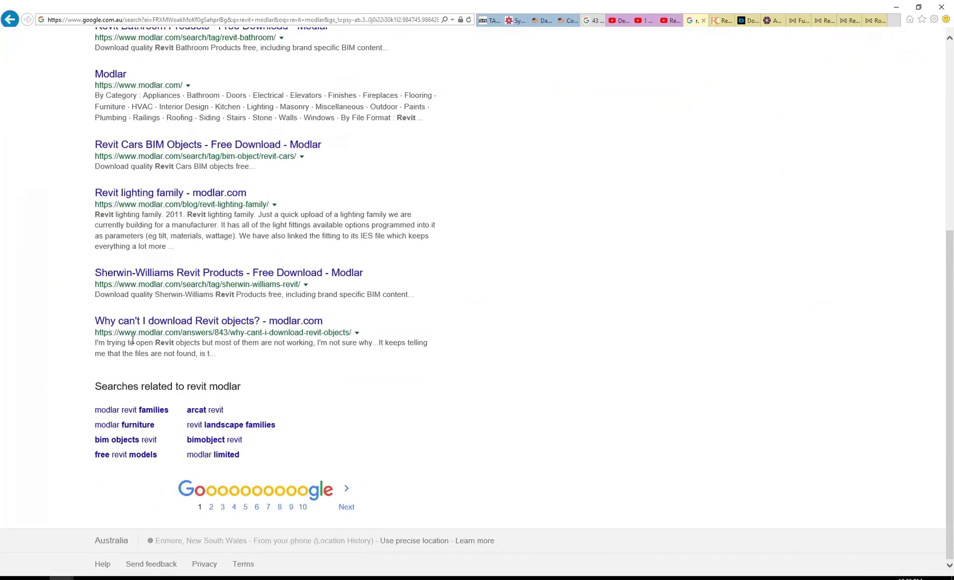
{"action": "scroll", "coordinate": [136, 346], "scroll_direction": "up", "scroll_amount": 5}
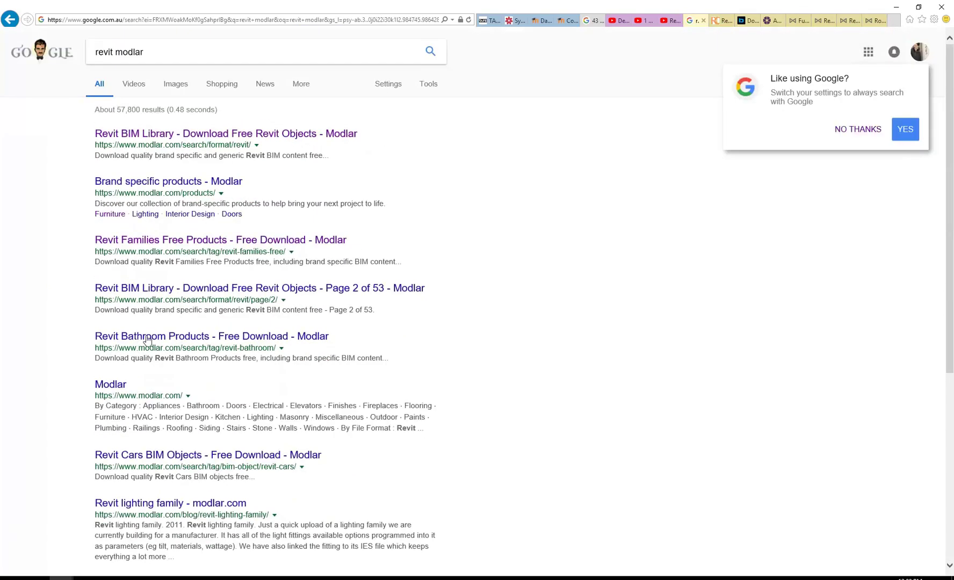
Step: Change the search to 'revit families', review the results, and select the query for replacement
{"action": "double_click", "coordinate": [129, 52]}
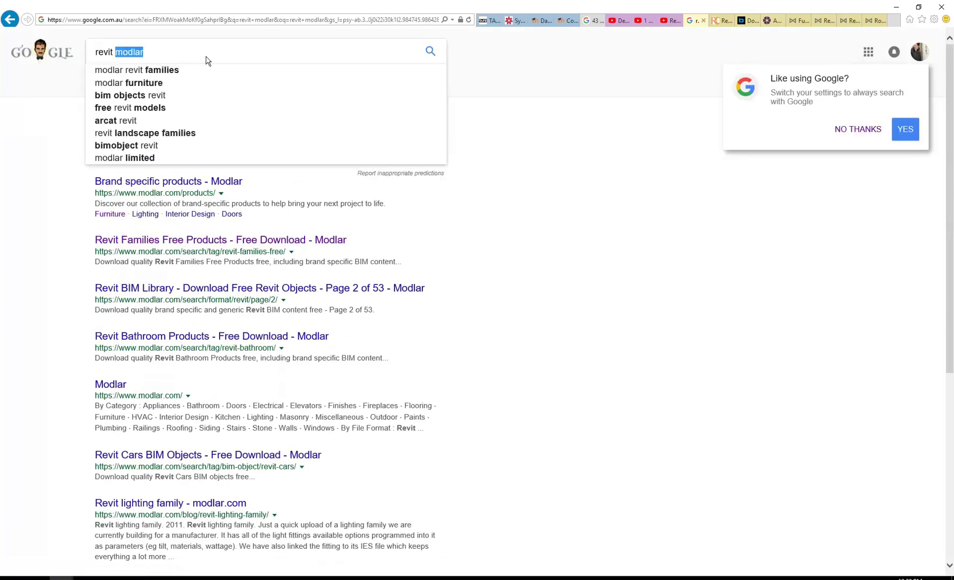
{"action": "type", "text": "families"}
{"action": "key", "text": "Return"}
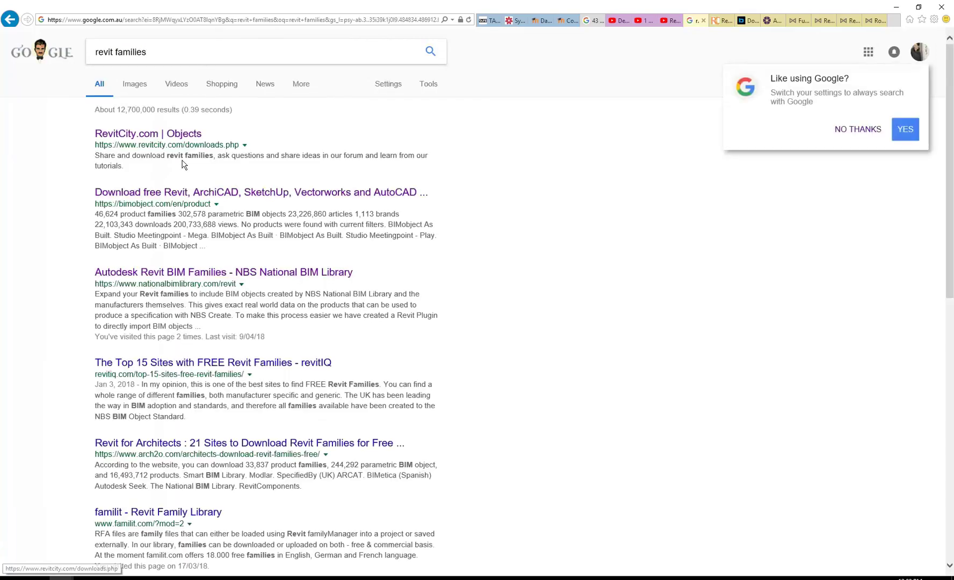
{"action": "scroll", "coordinate": [183, 163], "scroll_direction": "down", "scroll_amount": 5}
{"action": "scroll", "coordinate": [169, 215], "scroll_direction": "down", "scroll_amount": 6}
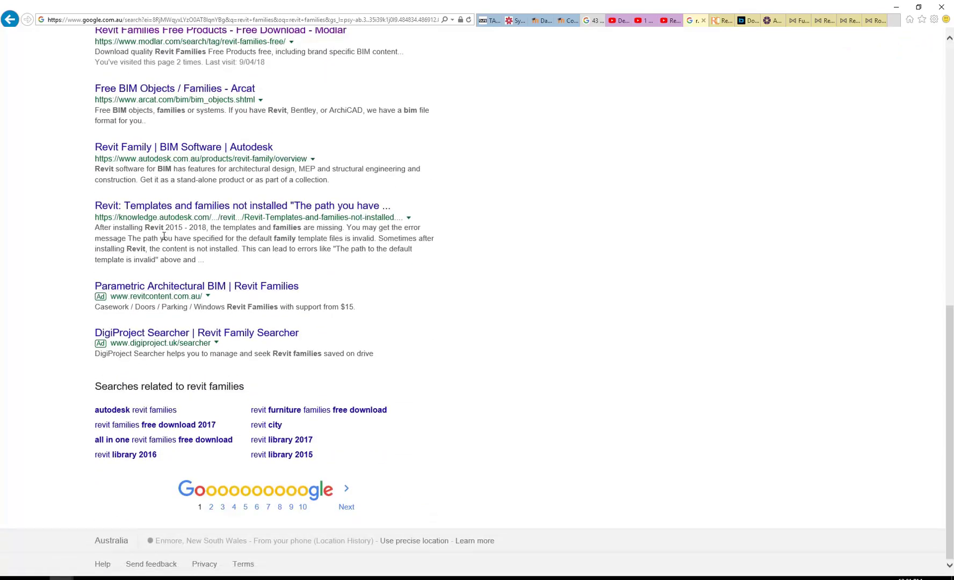
{"action": "scroll", "coordinate": [163, 236], "scroll_direction": "up", "scroll_amount": 10}
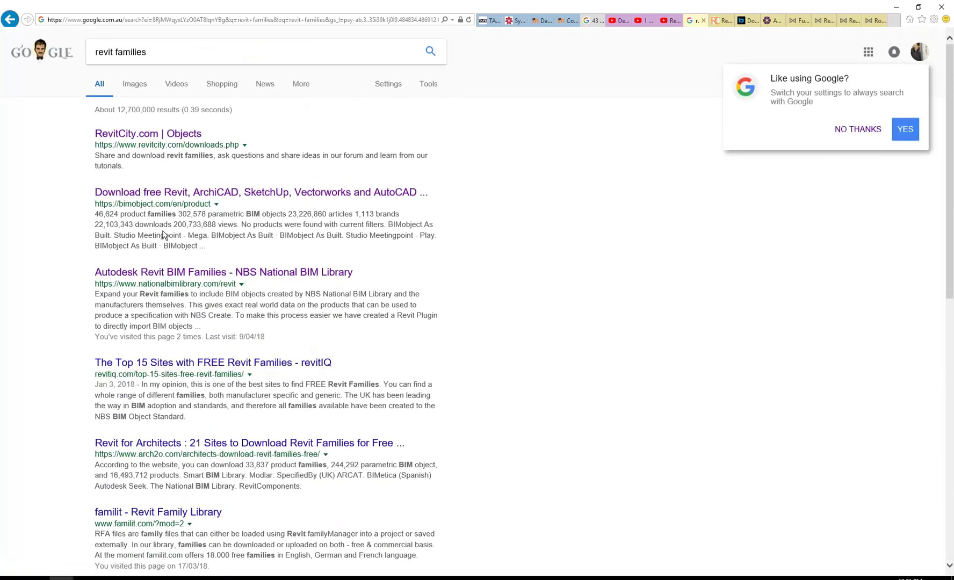
{"action": "left_click_drag", "start_coordinate": [157, 55], "coordinate": [1, 48]}
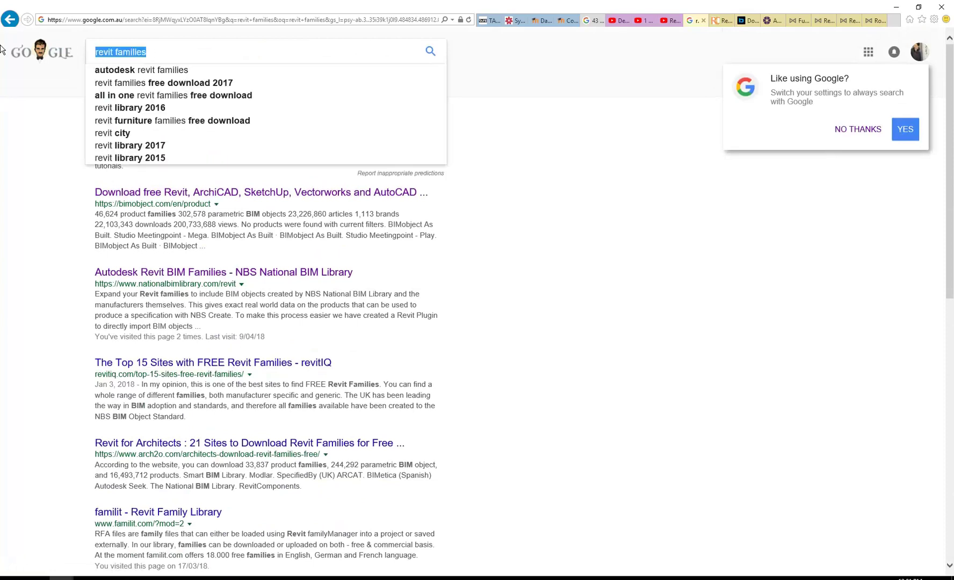
Step: Search Google for 'caroma' and open the Caroma bathrooms website
{"action": "type", "text": "c"}
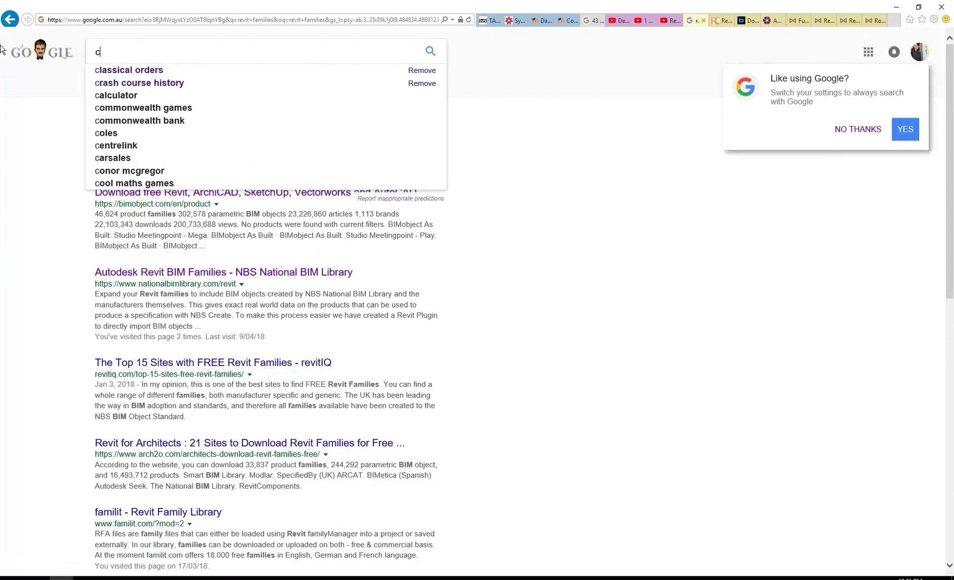
{"action": "type", "text": "r"}
{"action": "key", "text": "BackSpace"}
{"action": "type", "text": "aroma"}
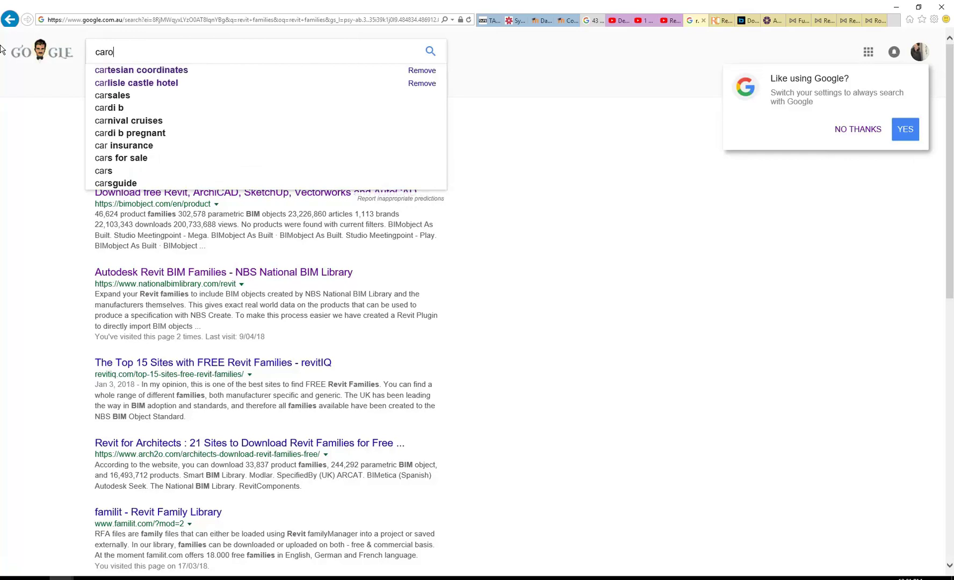
{"action": "key", "text": "Return"}
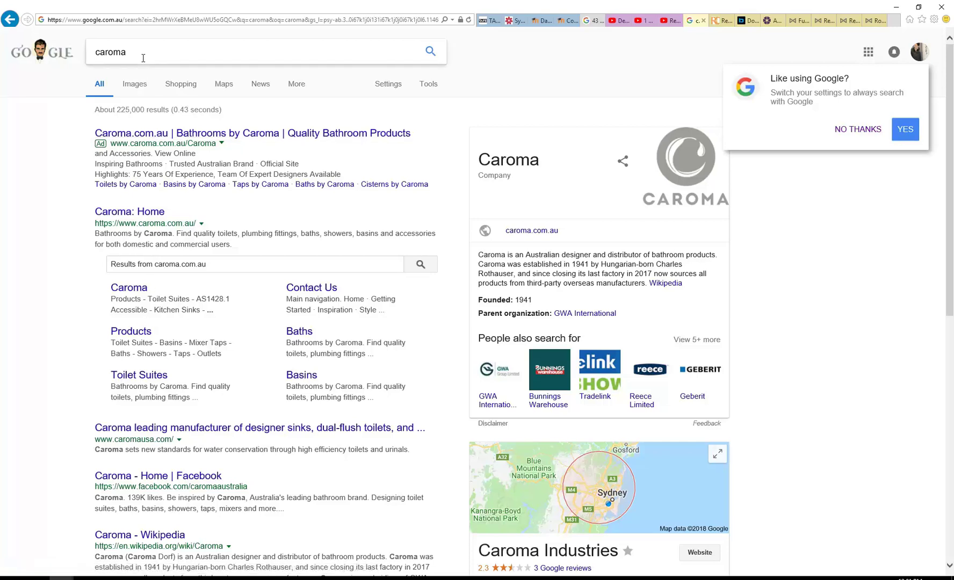
{"action": "left_click", "coordinate": [171, 137]}
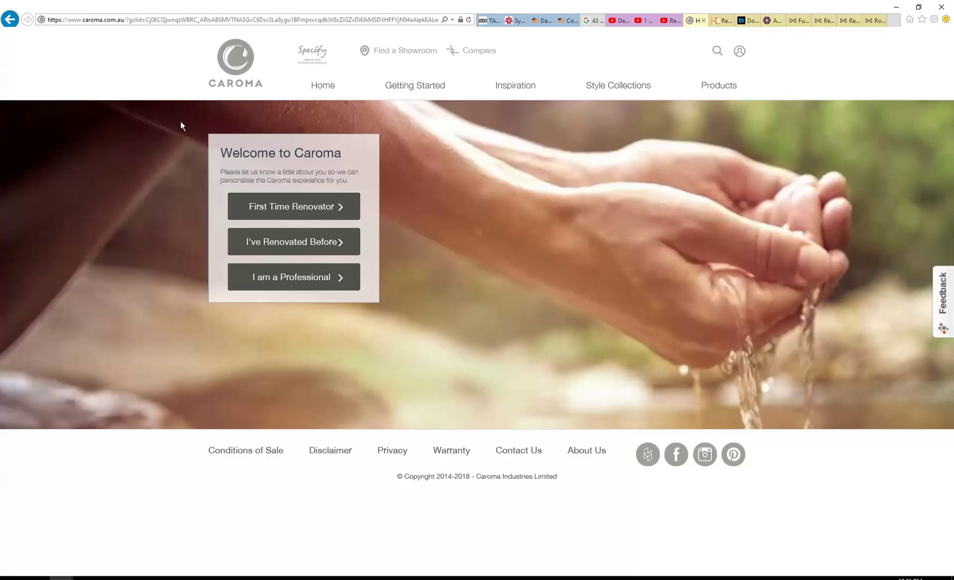
Step: Enter Caroma as a professional and open the Revit (.RFA) BIM library
{"action": "left_click", "coordinate": [325, 278]}
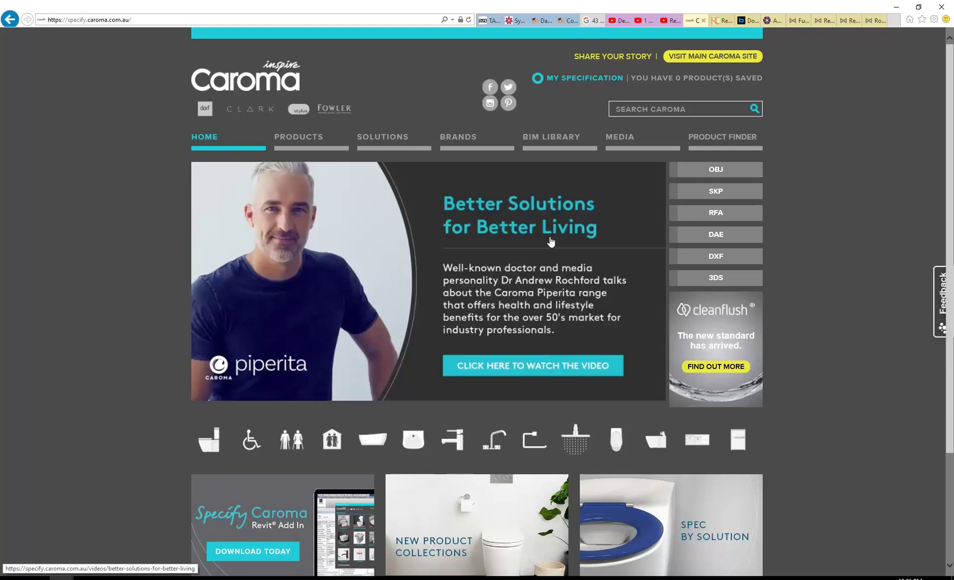
{"action": "mouse_move", "coordinate": [555, 147]}
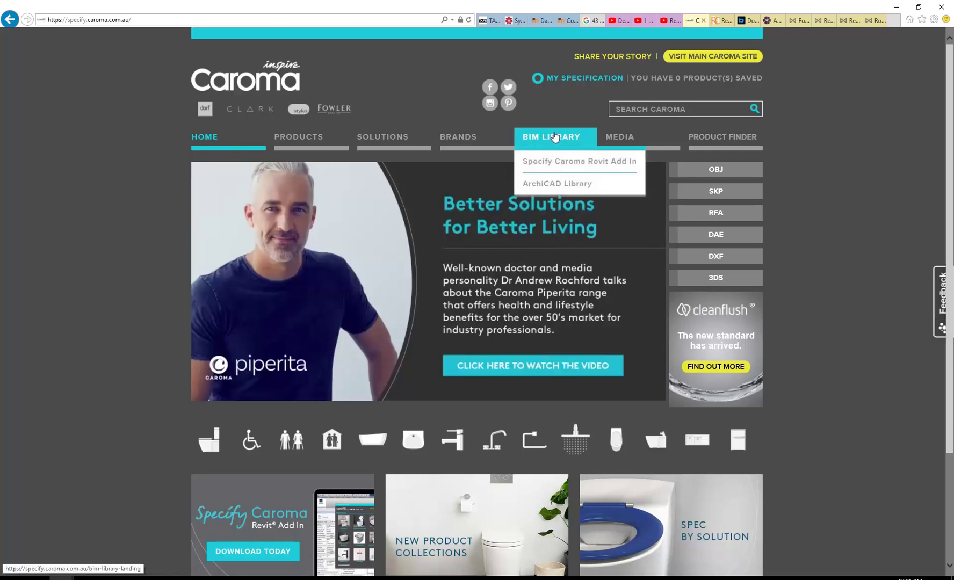
{"action": "left_click", "coordinate": [554, 137]}
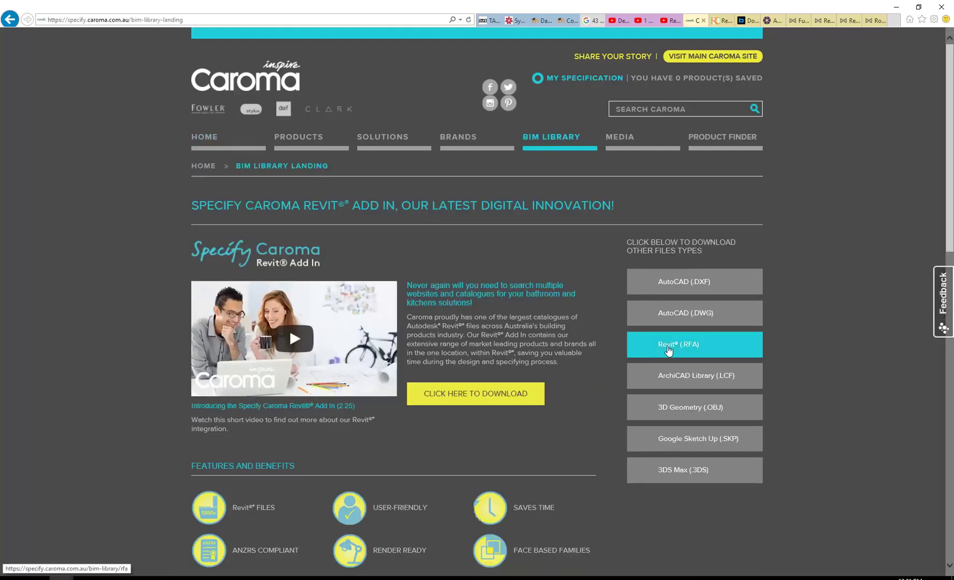
{"action": "left_click", "coordinate": [668, 350]}
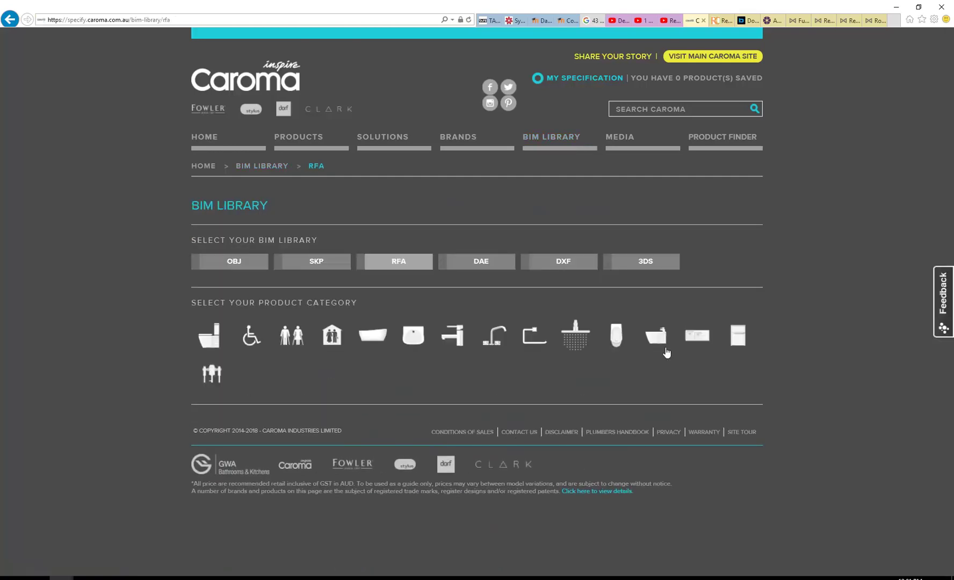
Step: List the Toilet Suites > Concealed Toilets models in the RFA library
{"action": "mouse_move", "coordinate": [273, 342]}
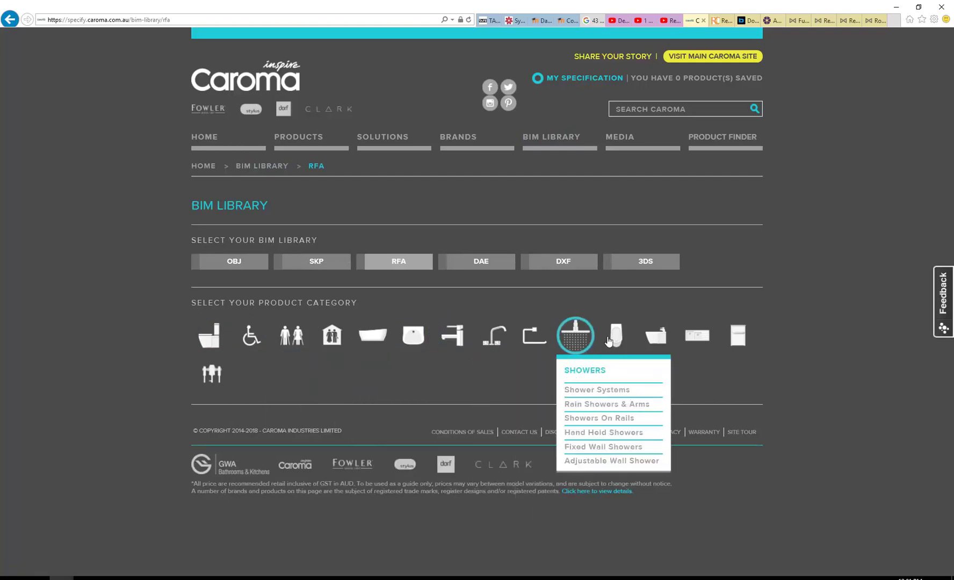
{"action": "mouse_move", "coordinate": [633, 339]}
{"action": "mouse_move", "coordinate": [672, 334]}
{"action": "mouse_move", "coordinate": [211, 338]}
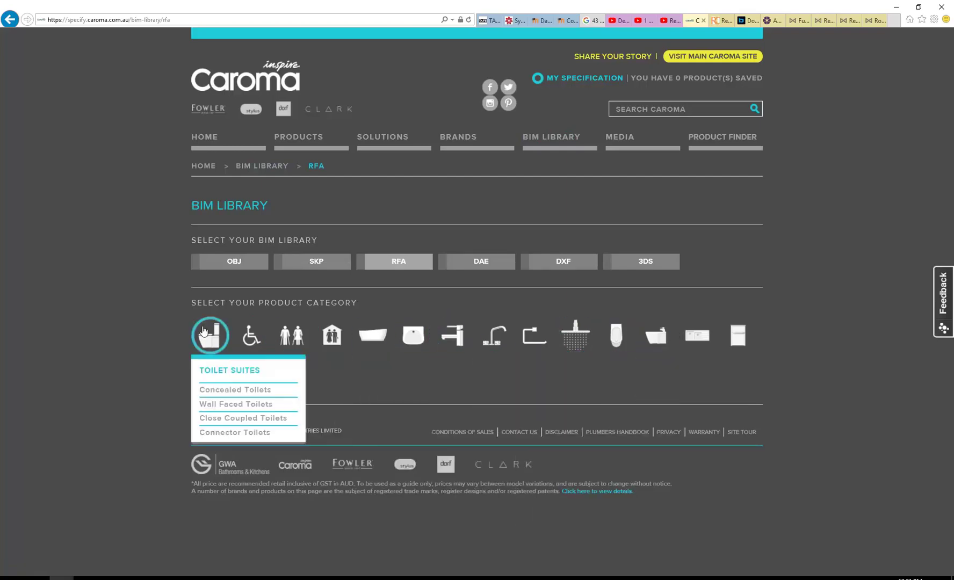
{"action": "left_click", "coordinate": [234, 397]}
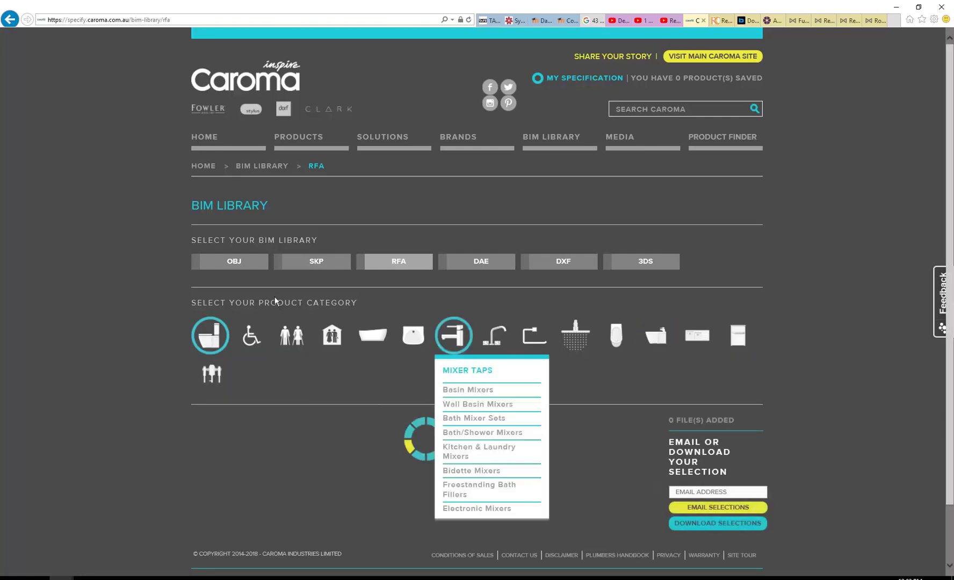
{"action": "scroll", "coordinate": [252, 273], "scroll_direction": "down", "scroll_amount": 1}
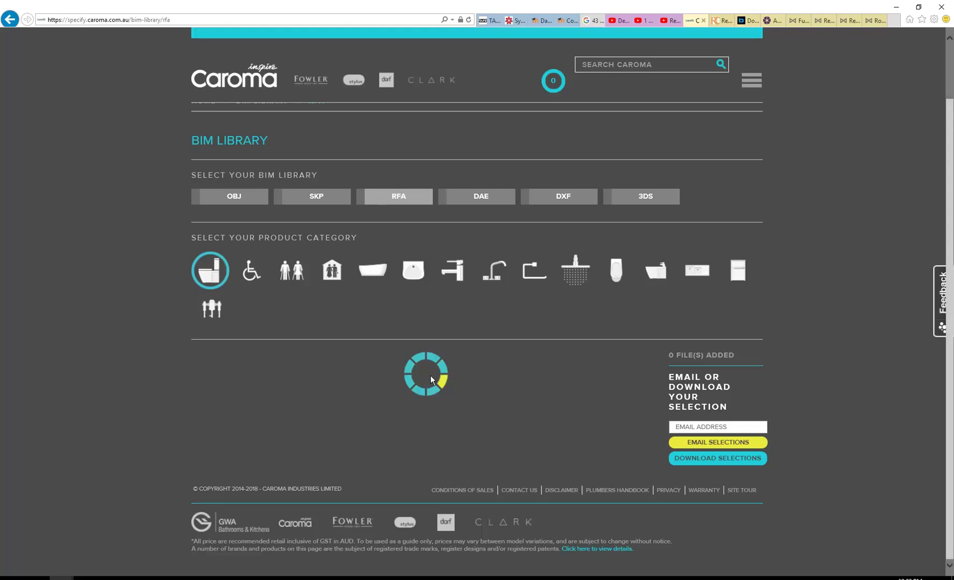
{"action": "scroll", "coordinate": [171, 304], "scroll_direction": "down", "scroll_amount": 5}
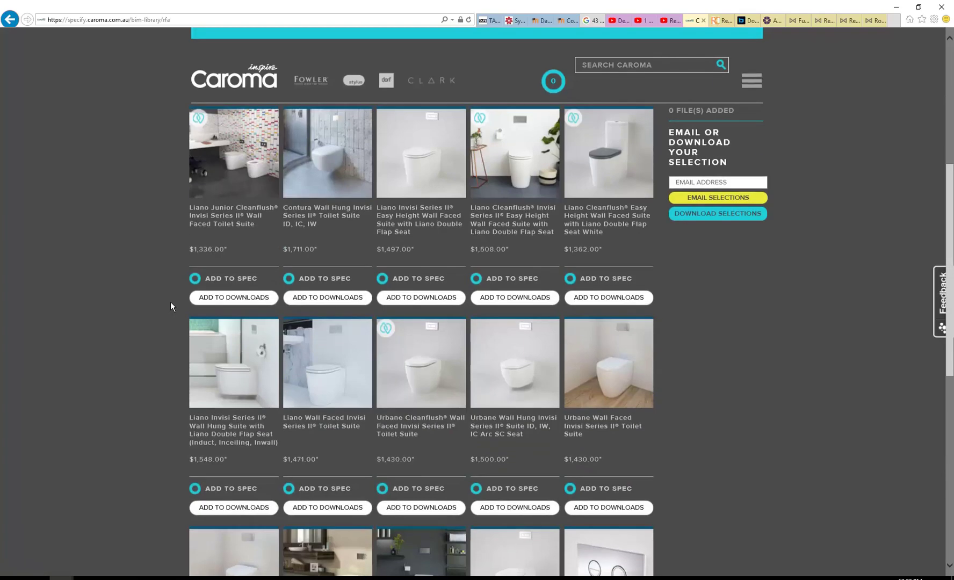
Step: Add the Liano Junior Cleanflush suite to downloads and download the selection as ASSET_100418120240.zip
{"action": "left_click", "coordinate": [240, 297]}
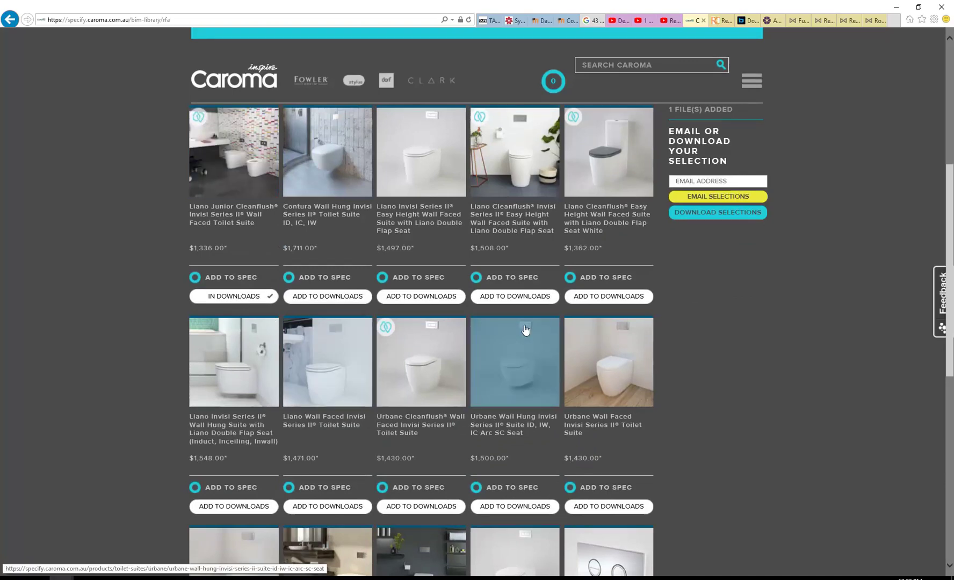
{"action": "scroll", "coordinate": [564, 376], "scroll_direction": "up", "scroll_amount": 5}
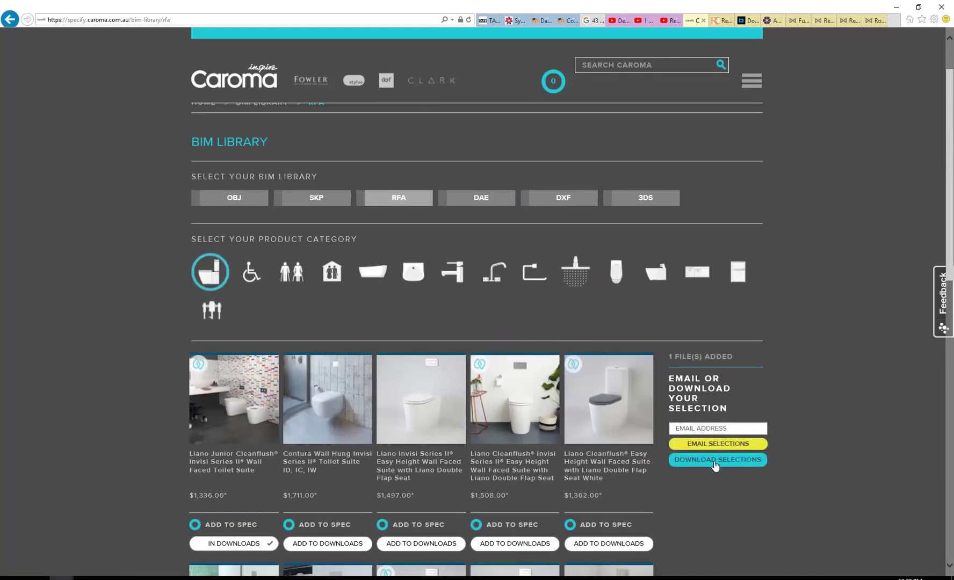
{"action": "left_click", "coordinate": [715, 462]}
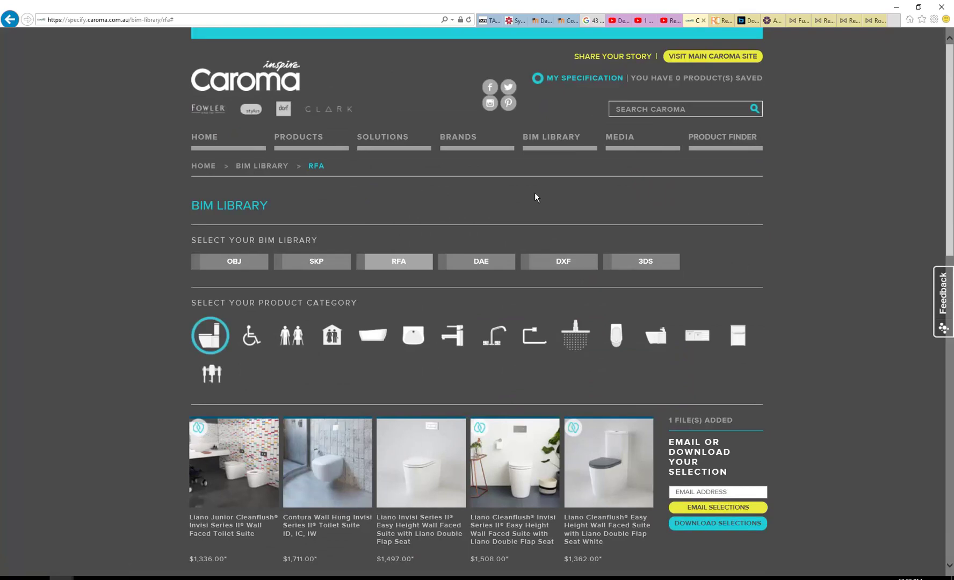
{"action": "scroll", "coordinate": [534, 193], "scroll_direction": "down", "scroll_amount": 3}
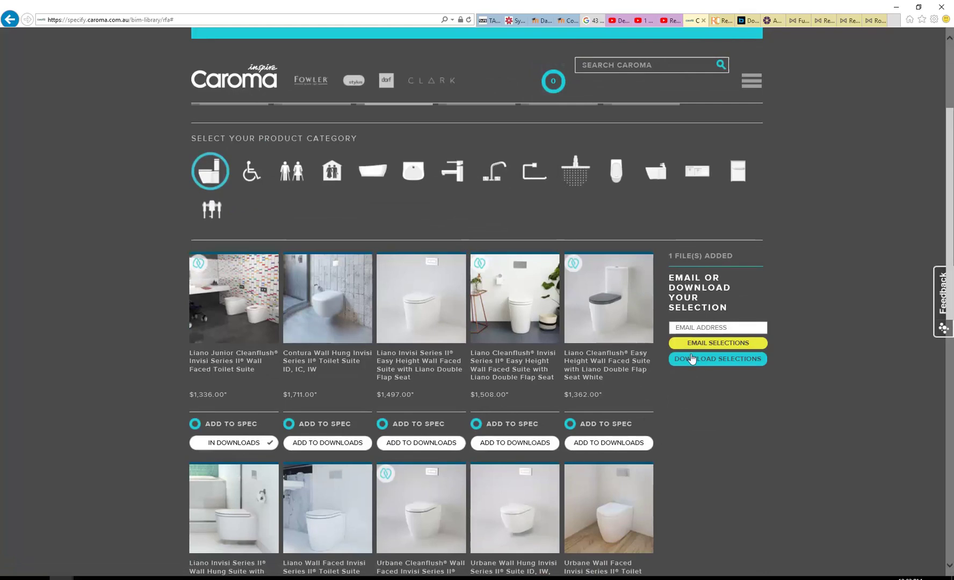
{"action": "left_click", "coordinate": [715, 358]}
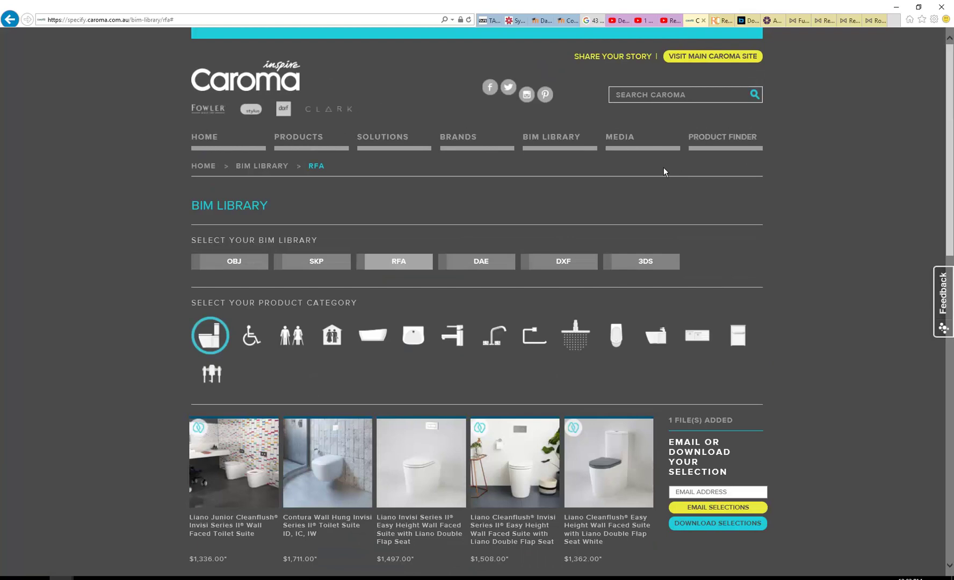
{"action": "scroll", "coordinate": [670, 251], "scroll_direction": "down", "scroll_amount": 3}
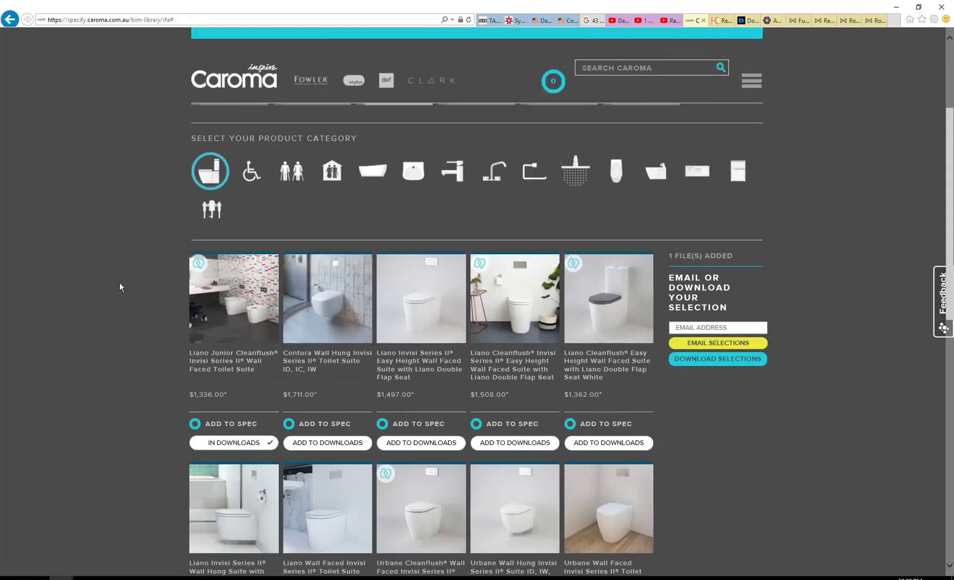
{"action": "left_click", "coordinate": [715, 360]}
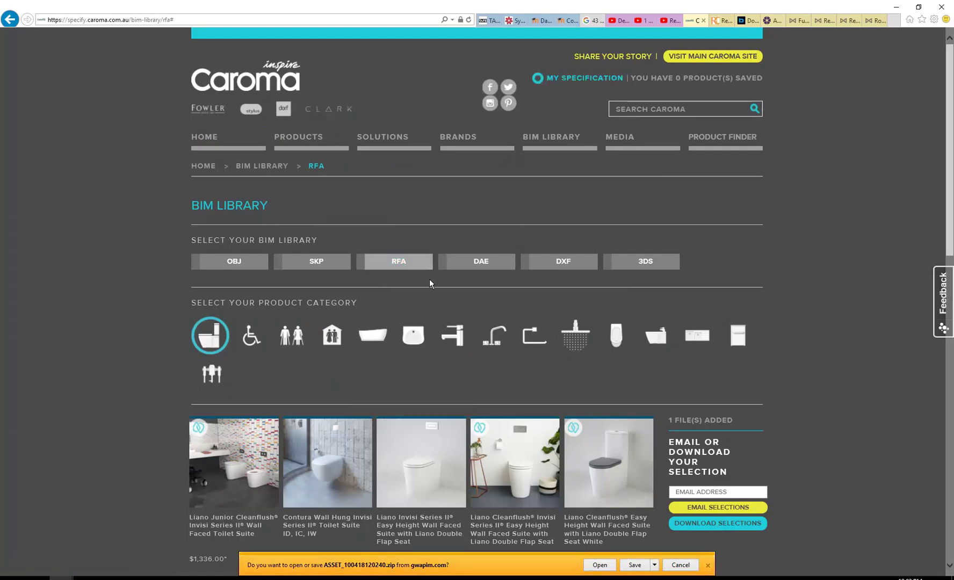
{"action": "scroll", "coordinate": [432, 274], "scroll_direction": "down", "scroll_amount": 2}
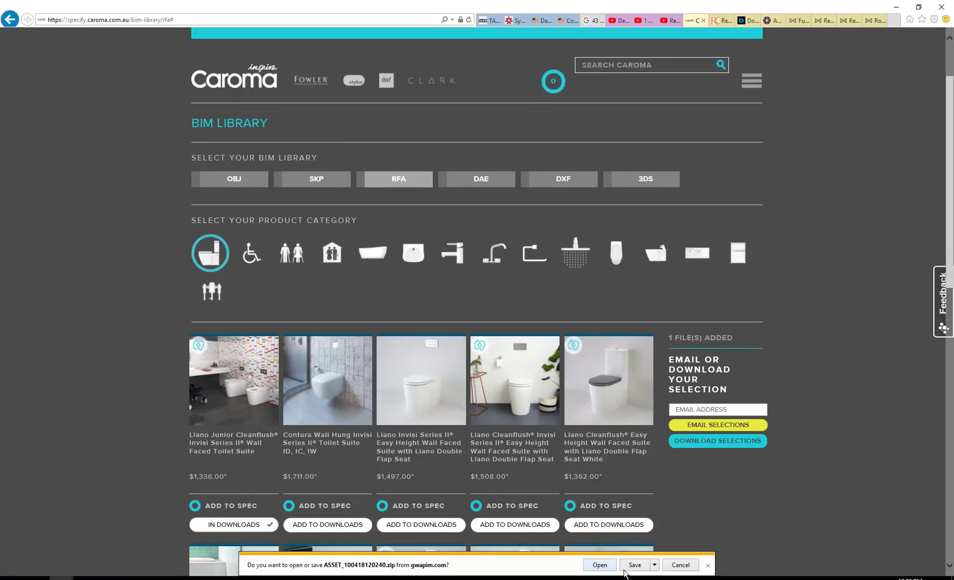
{"action": "left_click", "coordinate": [655, 565]}
Step: Save ASSET_100418120240.zip into the Vis Com 3 folder and show it in File Explorer
{"action": "left_click", "coordinate": [682, 553]}
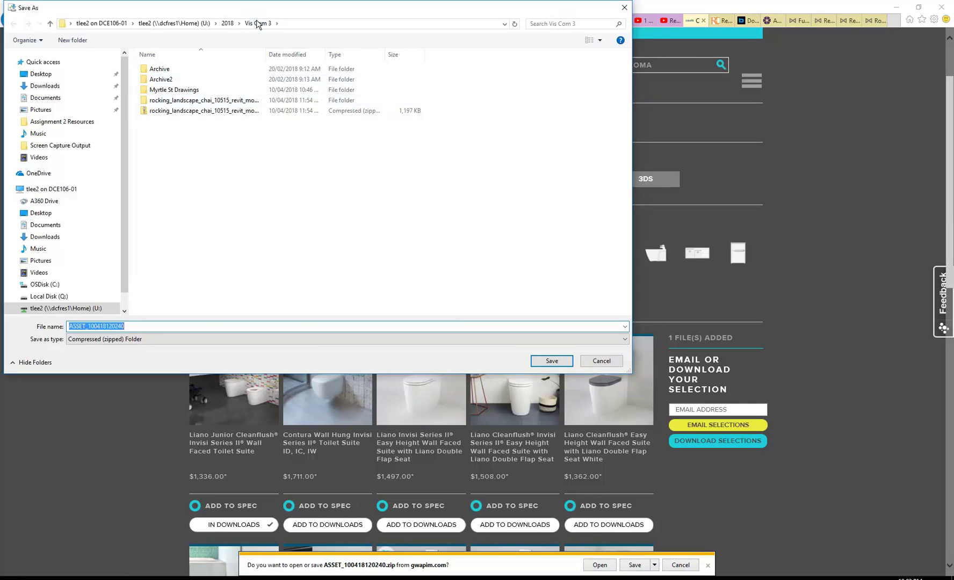
{"action": "left_click", "coordinate": [551, 361]}
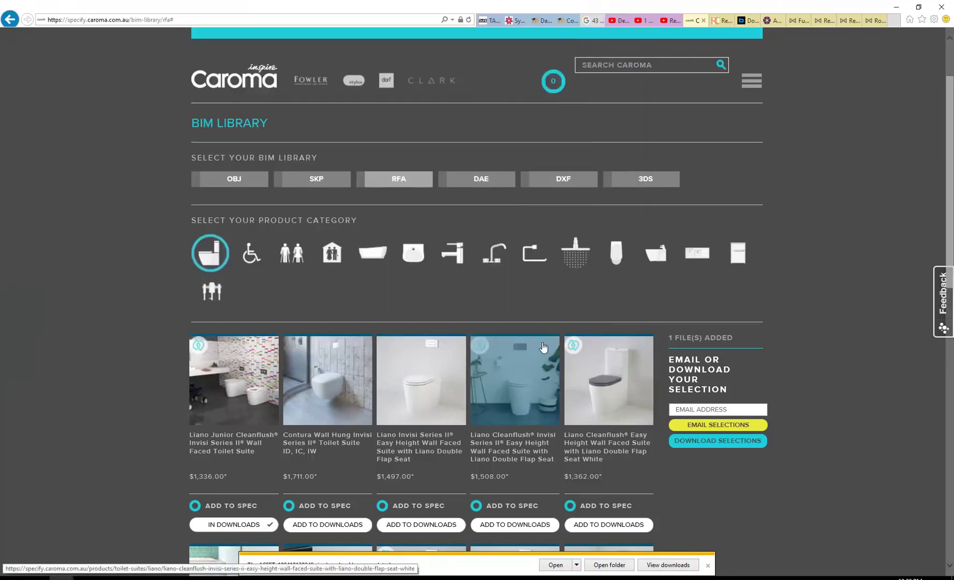
{"action": "left_click", "coordinate": [609, 565]}
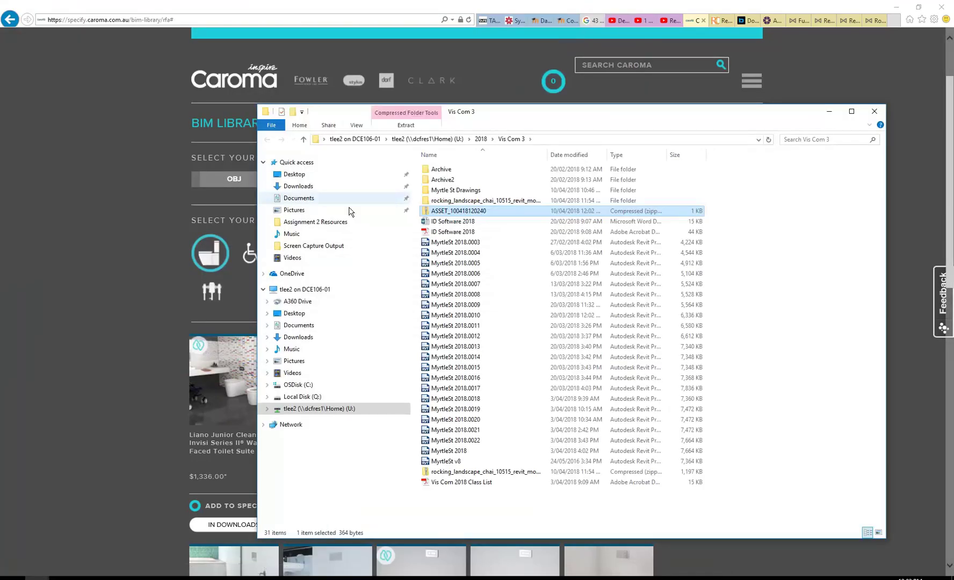
Step: Try Extract All on the zip twice, dismissing the empty-zip warning each time
{"action": "right_click", "coordinate": [452, 211]}
{"action": "left_click", "coordinate": [457, 240]}
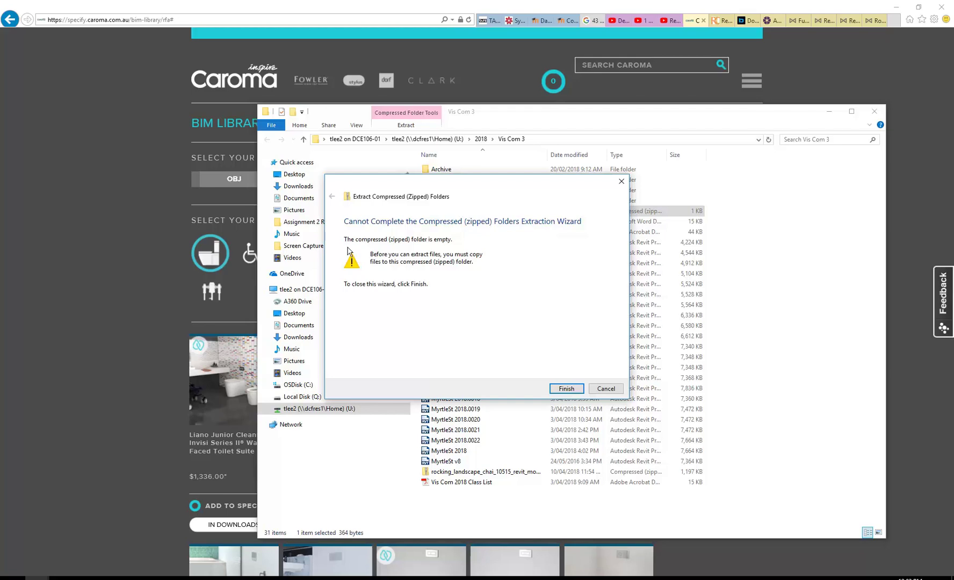
{"action": "left_click", "coordinate": [565, 388]}
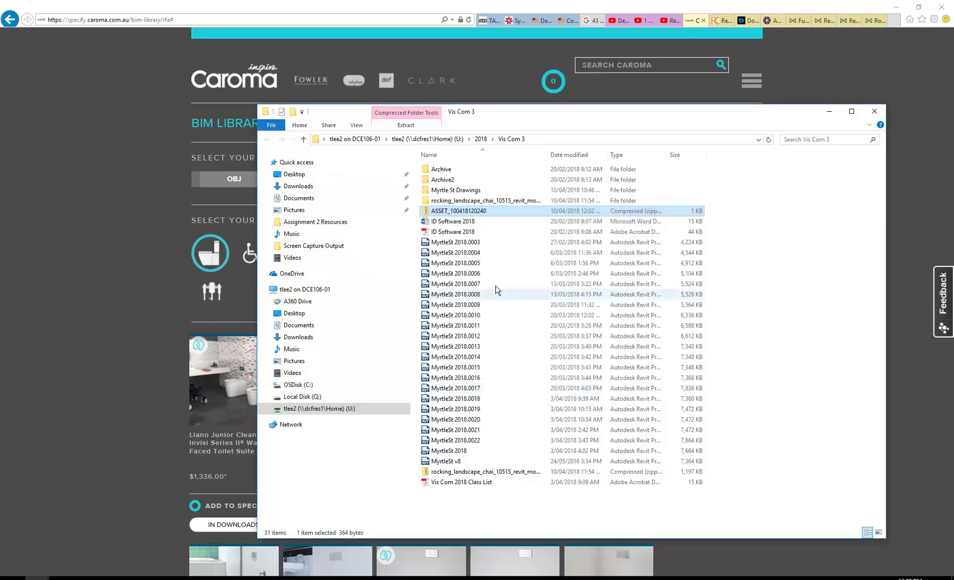
{"action": "right_click", "coordinate": [453, 211]}
{"action": "left_click", "coordinate": [483, 240]}
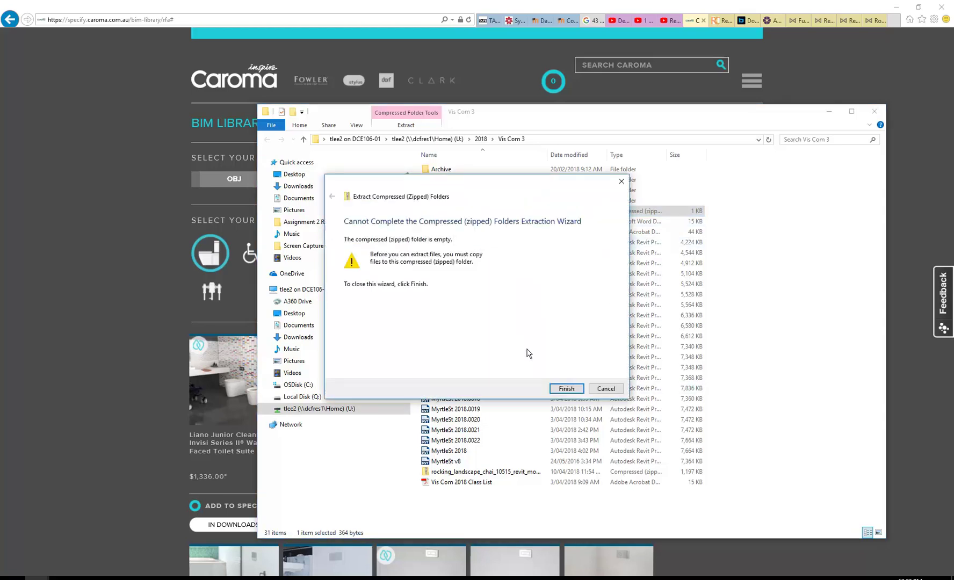
{"action": "left_click", "coordinate": [602, 389]}
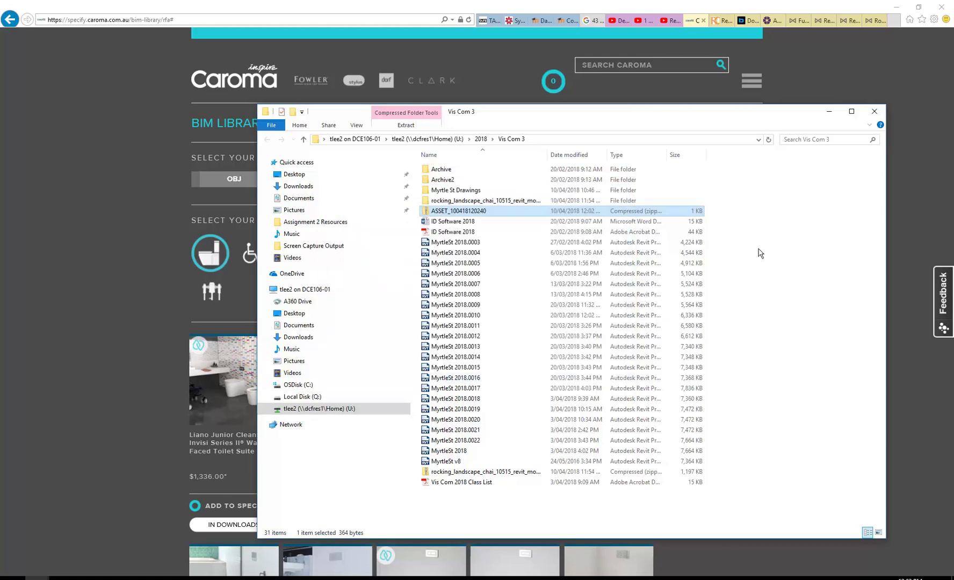
Step: Open the zip from the browser's downloads list, dismiss the invalid-zip error, and close the list
{"action": "left_click", "coordinate": [777, 220]}
{"action": "left_click", "coordinate": [829, 111]}
{"action": "scroll", "coordinate": [149, 359], "scroll_direction": "down", "scroll_amount": 5}
{"action": "scroll", "coordinate": [150, 360], "scroll_direction": "up", "scroll_amount": 5}
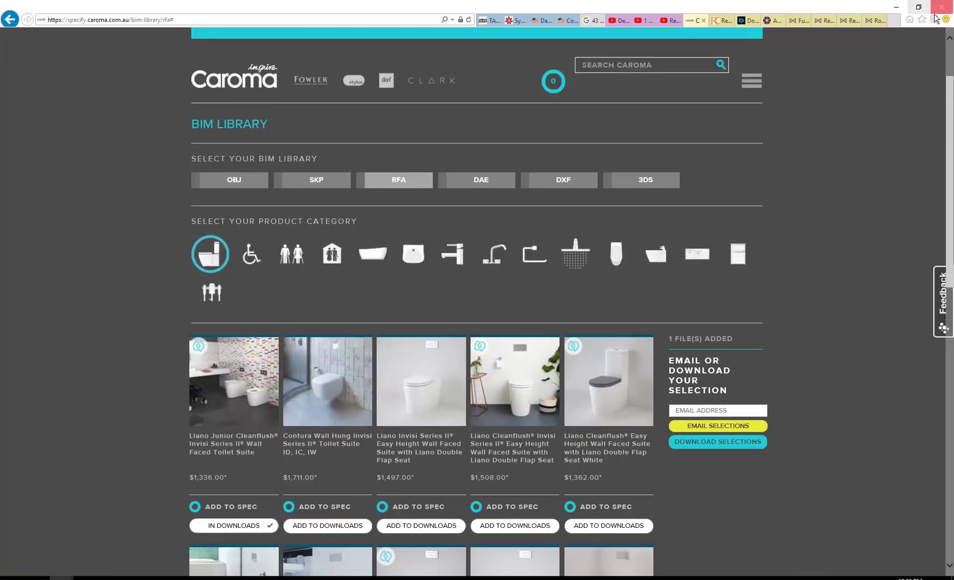
{"action": "left_click", "coordinate": [935, 20]}
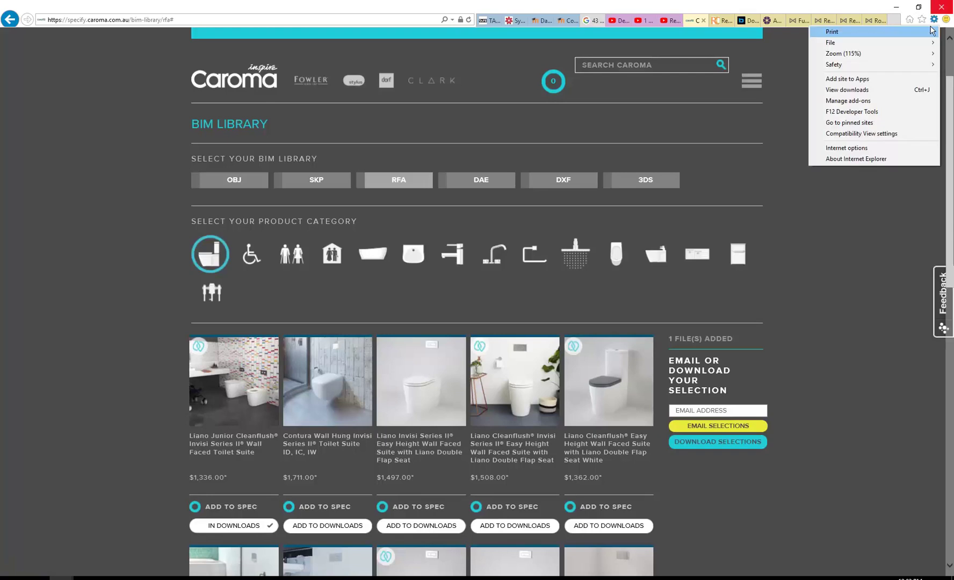
{"action": "left_click", "coordinate": [873, 91]}
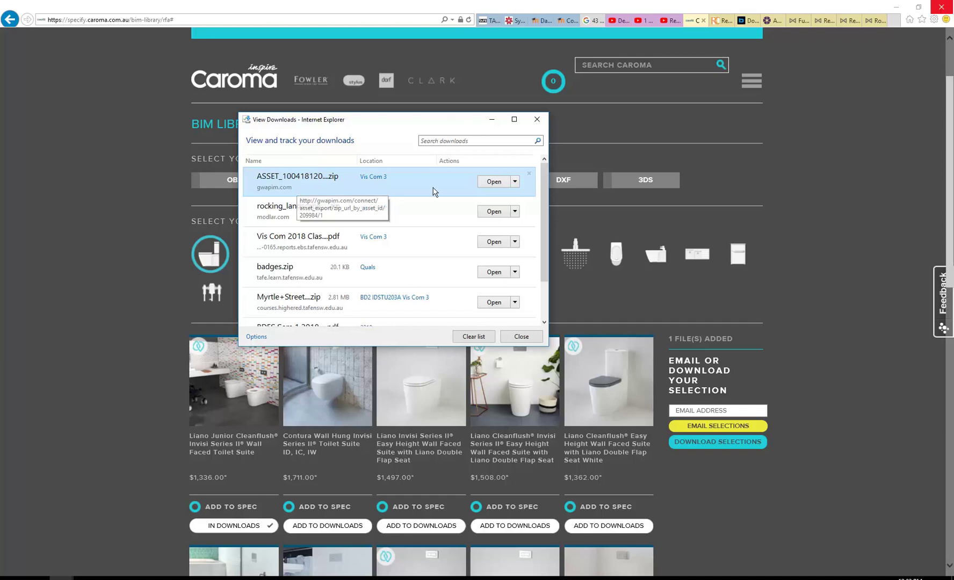
{"action": "left_click", "coordinate": [489, 182]}
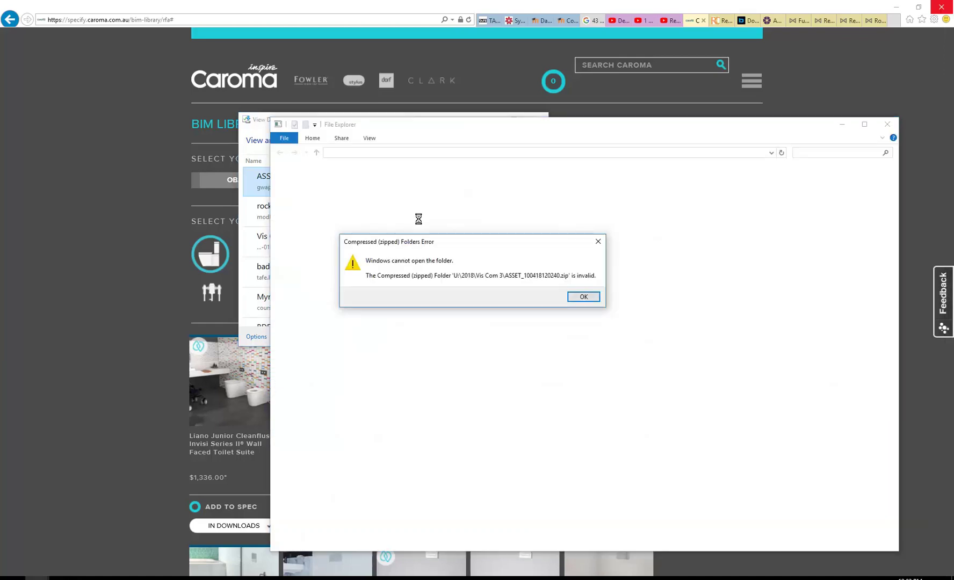
{"action": "left_click", "coordinate": [583, 298]}
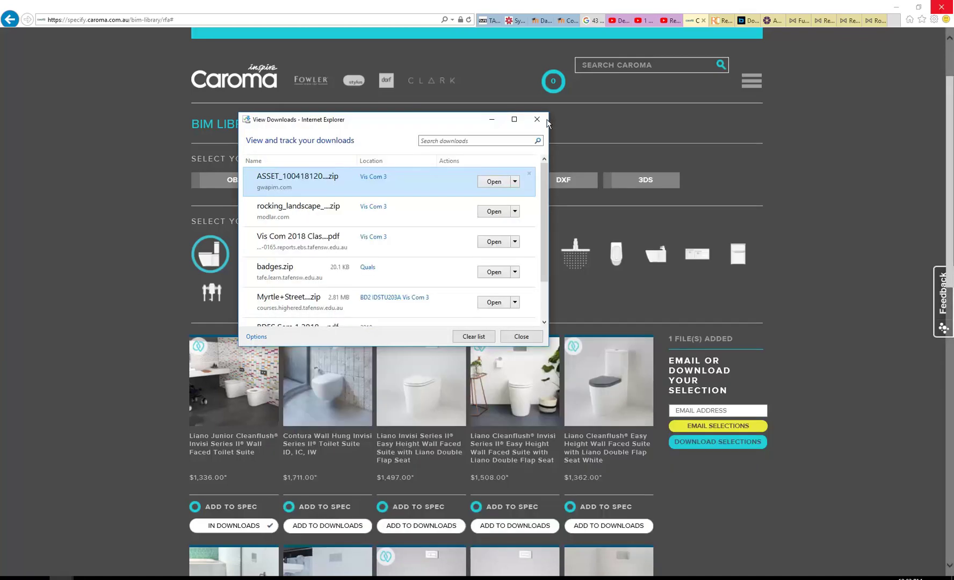
{"action": "left_click", "coordinate": [537, 120]}
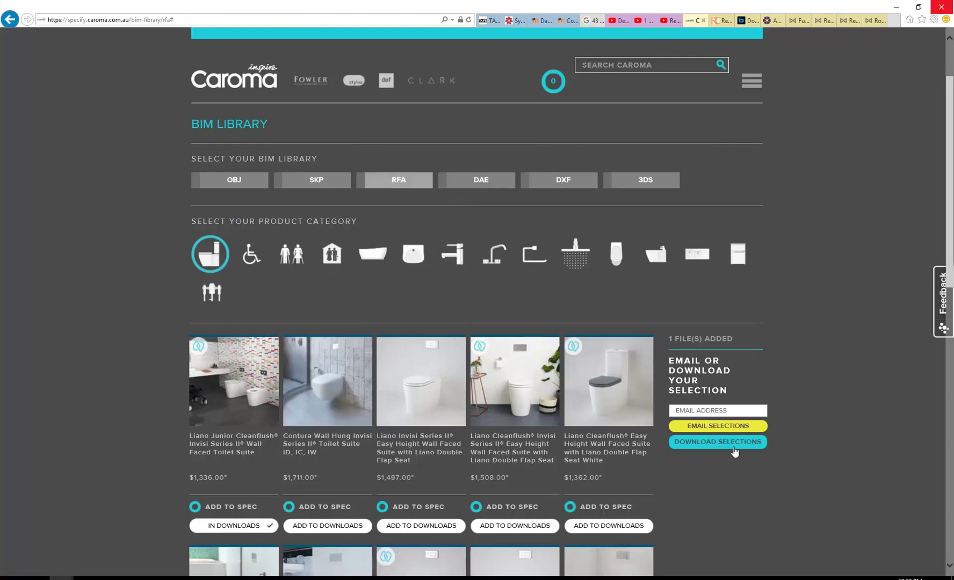
Step: Download the toilet selection again as ASSET_100418120332.zip and show it in Downloads
{"action": "left_click", "coordinate": [719, 442]}
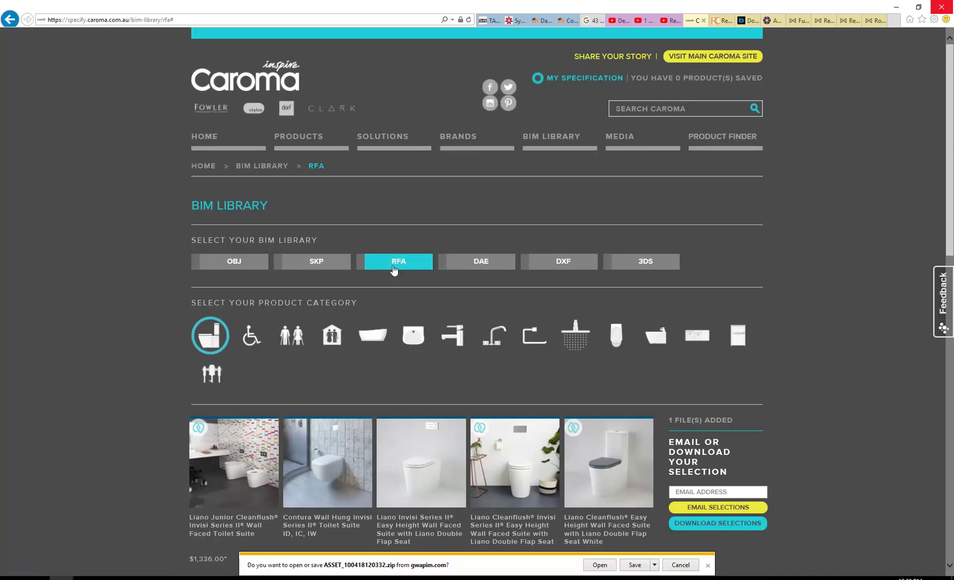
{"action": "left_click", "coordinate": [636, 566]}
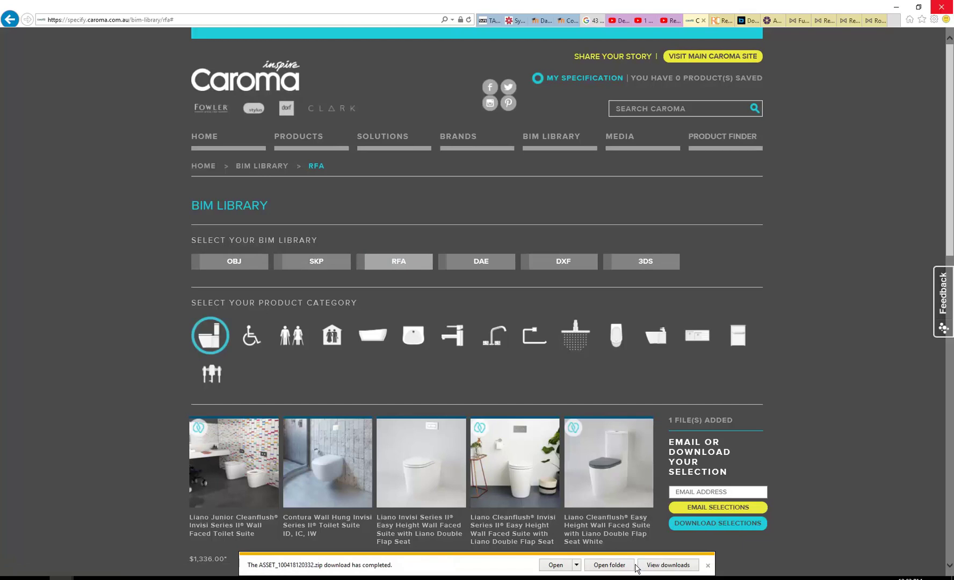
{"action": "left_click", "coordinate": [623, 565]}
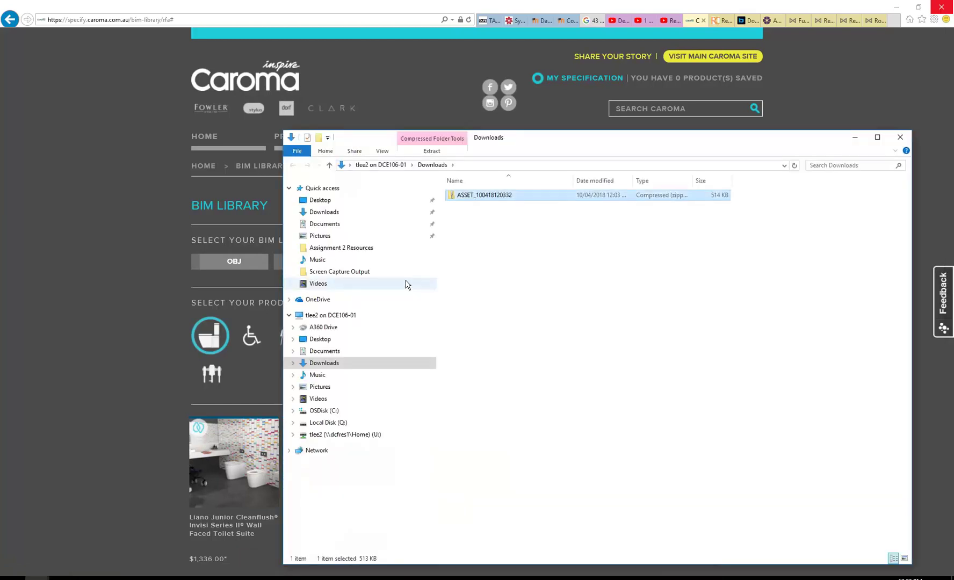
Step: Extract ASSET_100418120332.zip and open its Caroma .rfa family file in Revit
{"action": "right_click", "coordinate": [495, 195]}
{"action": "left_click", "coordinate": [530, 223]}
{"action": "left_click", "coordinate": [559, 389]}
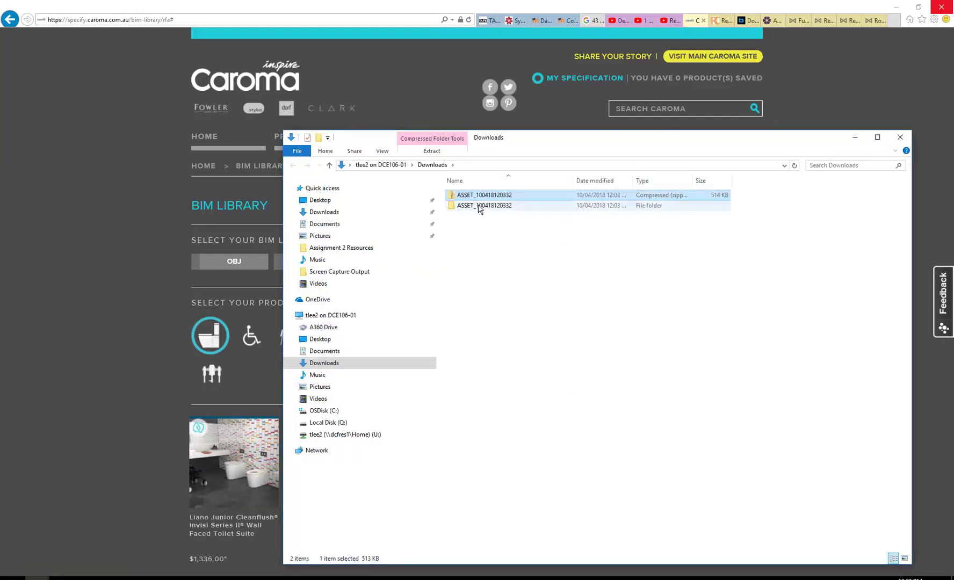
{"action": "double_click", "coordinate": [464, 205]}
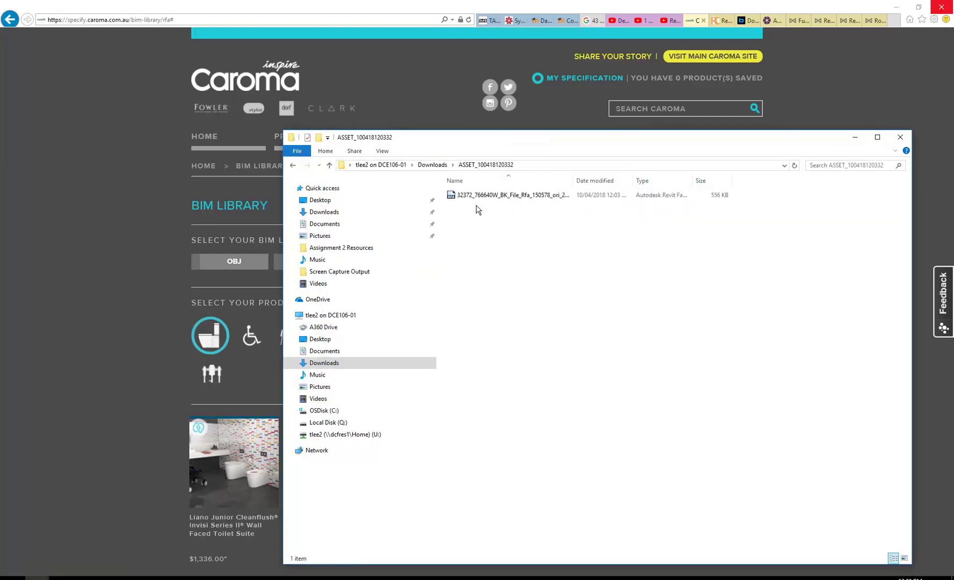
{"action": "double_click", "coordinate": [476, 195]}
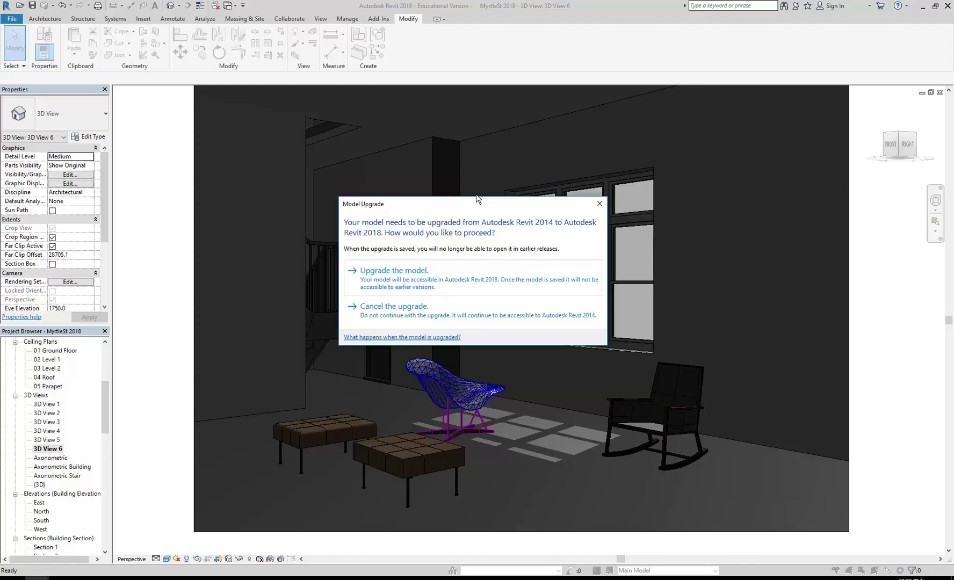
Step: Upgrade the Caroma Liano Junior family to Revit 2018 and load it into MyrtleSt 2018.rvt
{"action": "left_click", "coordinate": [430, 268]}
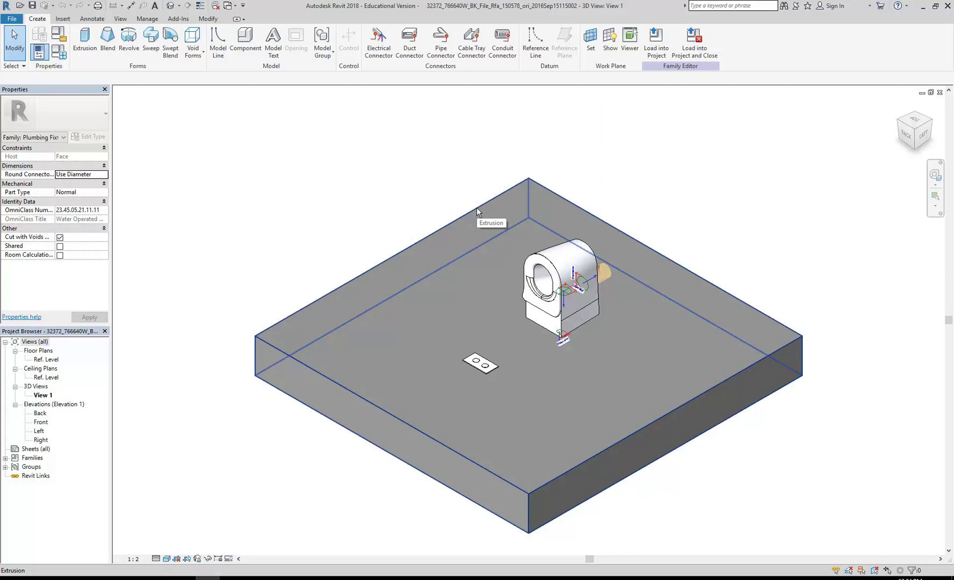
{"action": "left_click", "coordinate": [657, 49]}
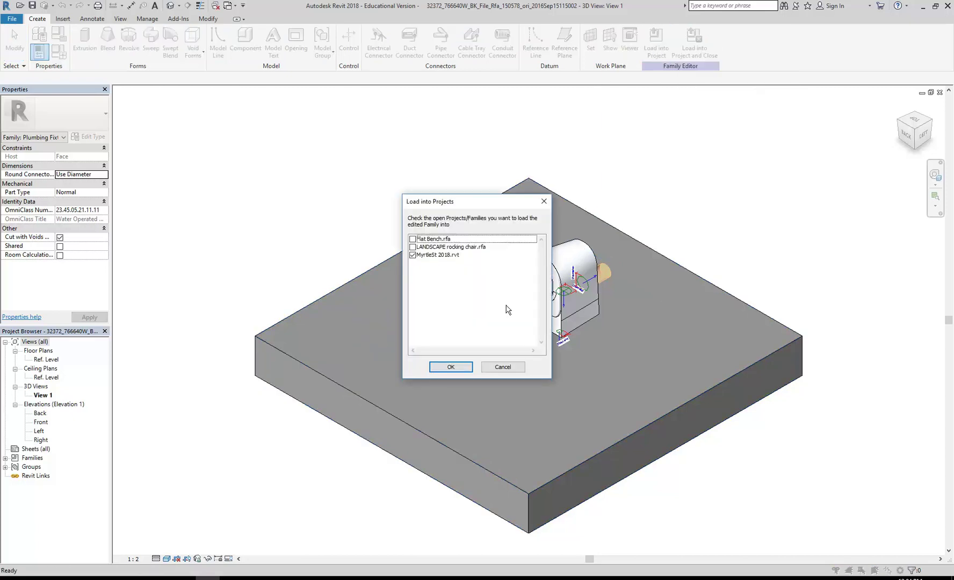
{"action": "left_click", "coordinate": [452, 366]}
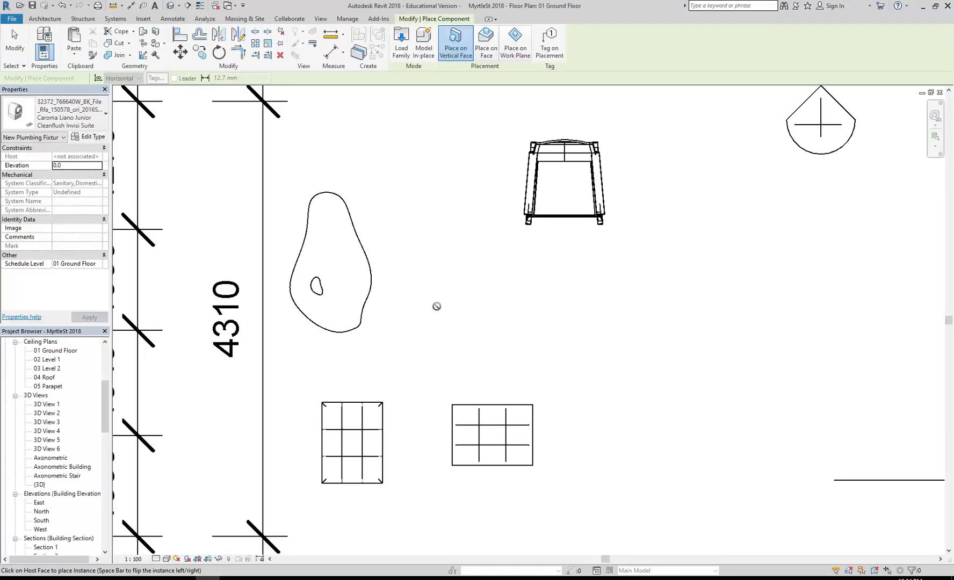
Step: Pan the ground floor plan to the toilet area by the window and cancel Place Component
{"action": "scroll", "coordinate": [451, 379], "scroll_direction": "down", "scroll_amount": 2}
{"action": "middle_click_drag", "start_coordinate": [451, 379], "coordinate": [454, 387]}
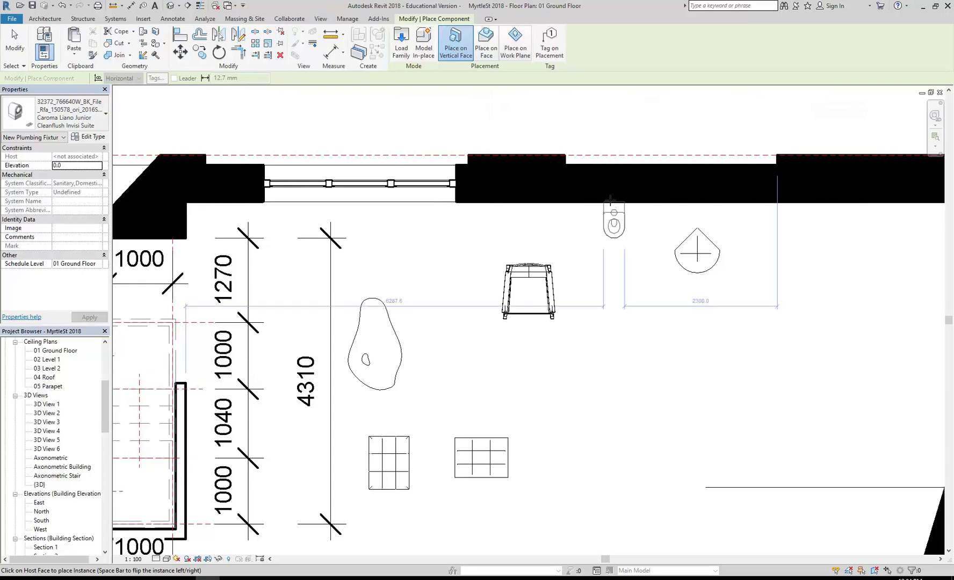
{"action": "middle_click_drag", "start_coordinate": [859, 211], "coordinate": [563, 264]}
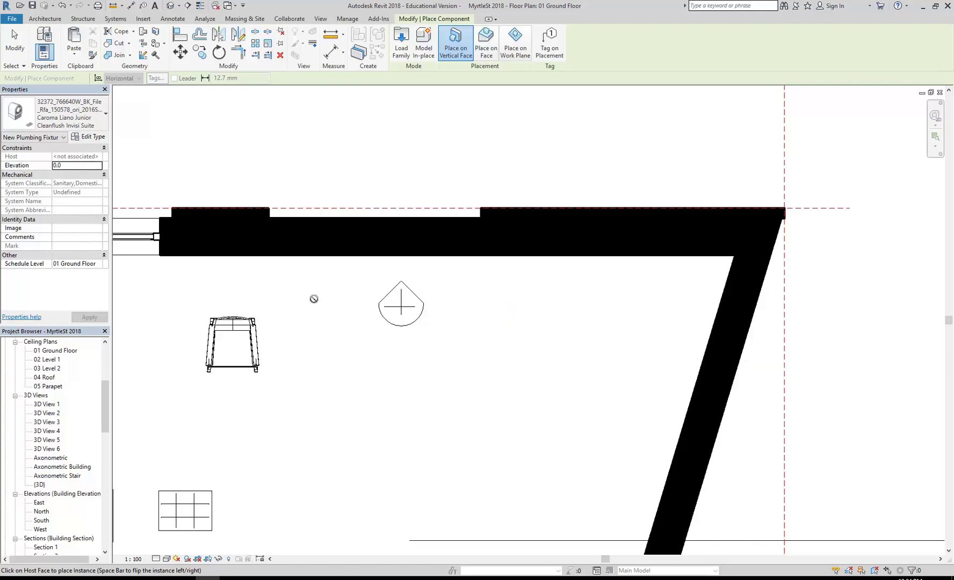
{"action": "middle_click_drag", "start_coordinate": [294, 303], "coordinate": [500, 309]}
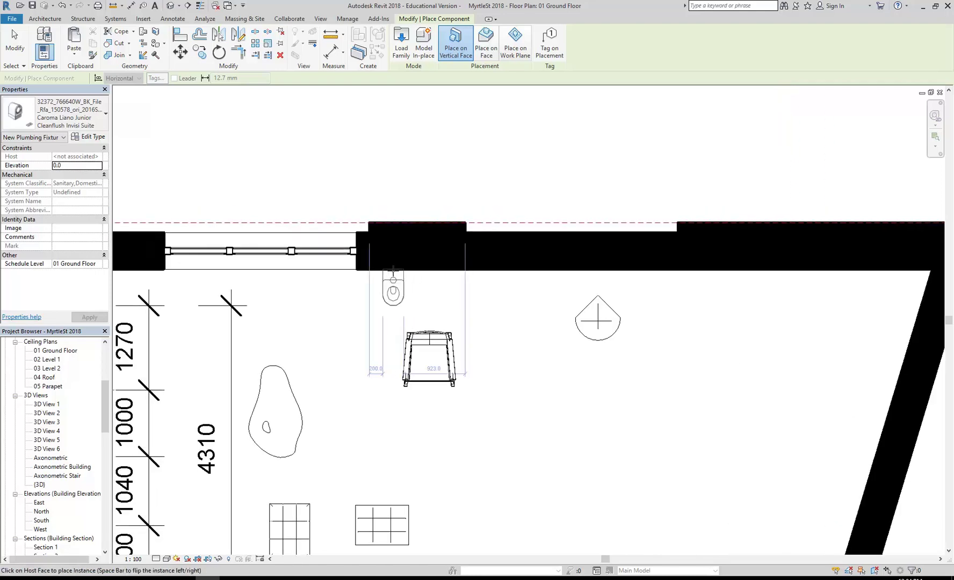
{"action": "scroll", "coordinate": [377, 393], "scroll_direction": "down", "scroll_amount": 3}
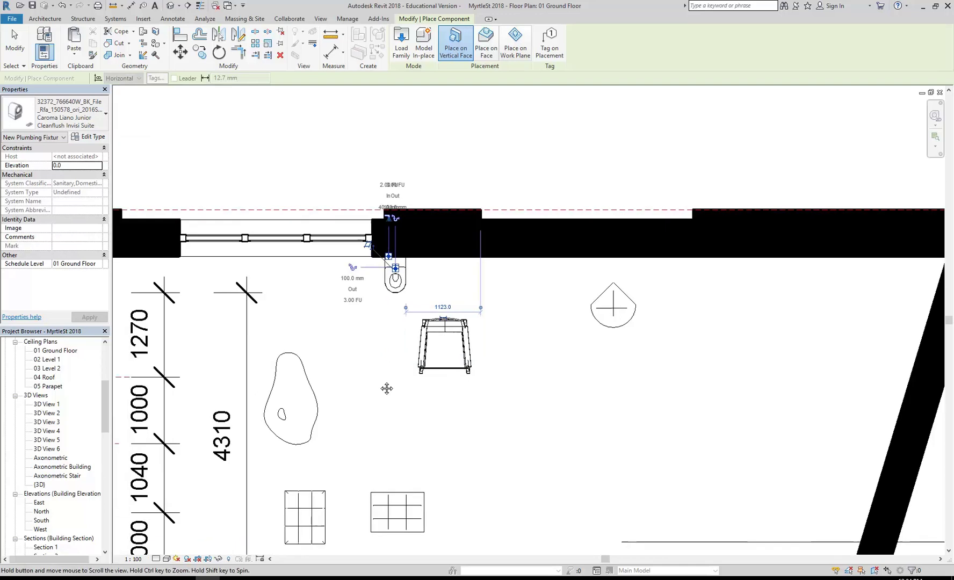
{"action": "scroll", "coordinate": [385, 353], "scroll_direction": "up", "scroll_amount": 1}
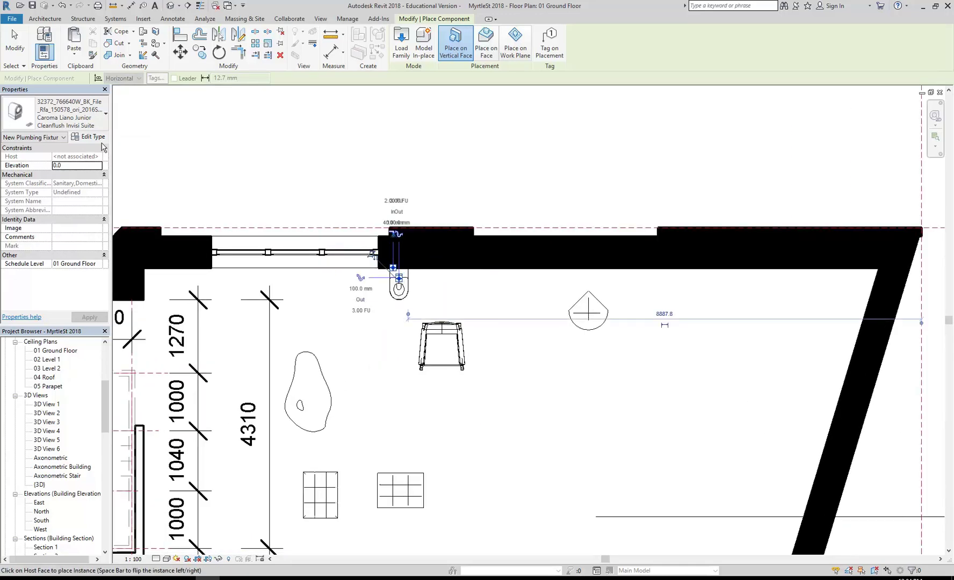
{"action": "right_click", "coordinate": [247, 149]}
{"action": "left_click", "coordinate": [286, 158]}
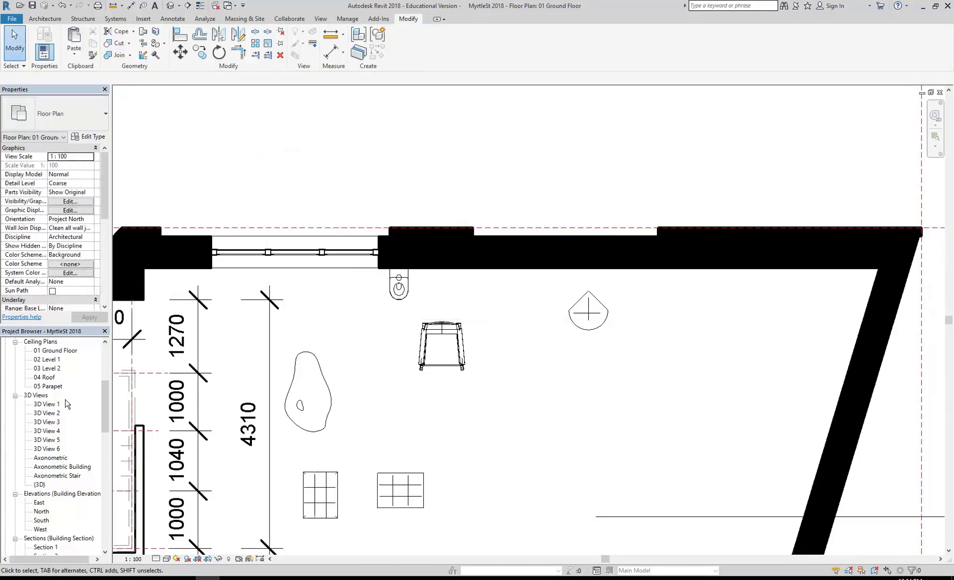
Step: In 3D View 6, shift the rocking chair right off the toilet, then return to the Modlar page
{"action": "double_click", "coordinate": [49, 449]}
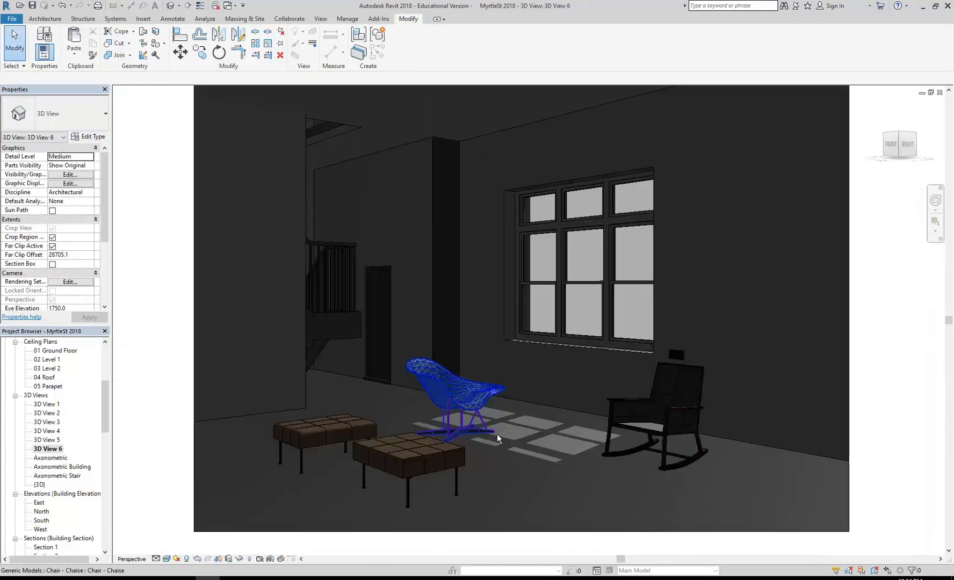
{"action": "left_click", "coordinate": [776, 446]}
{"action": "left_click_drag", "start_coordinate": [768, 451], "coordinate": [768, 451]}
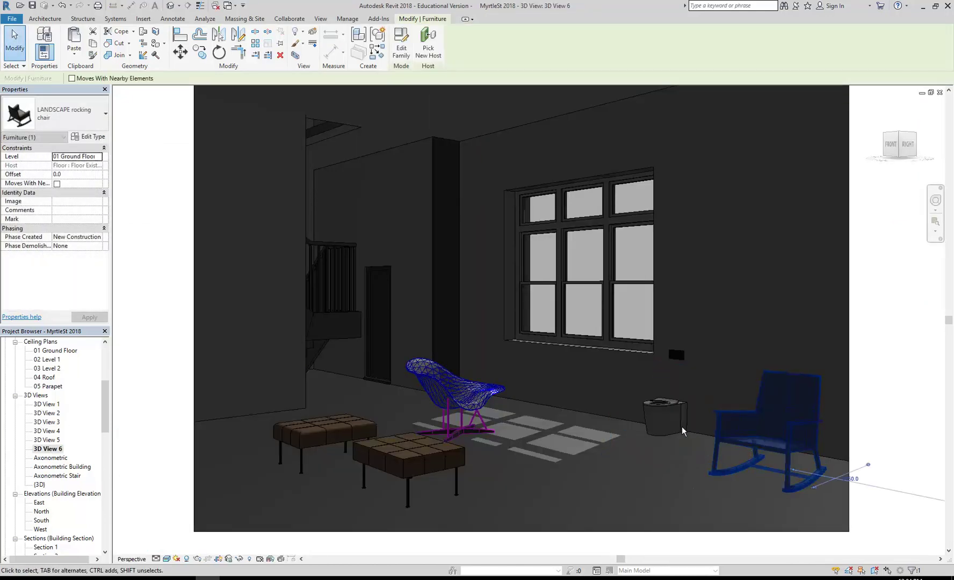
{"action": "left_click", "coordinate": [667, 446]}
{"action": "scroll", "coordinate": [693, 455], "scroll_direction": "up", "scroll_amount": 4}
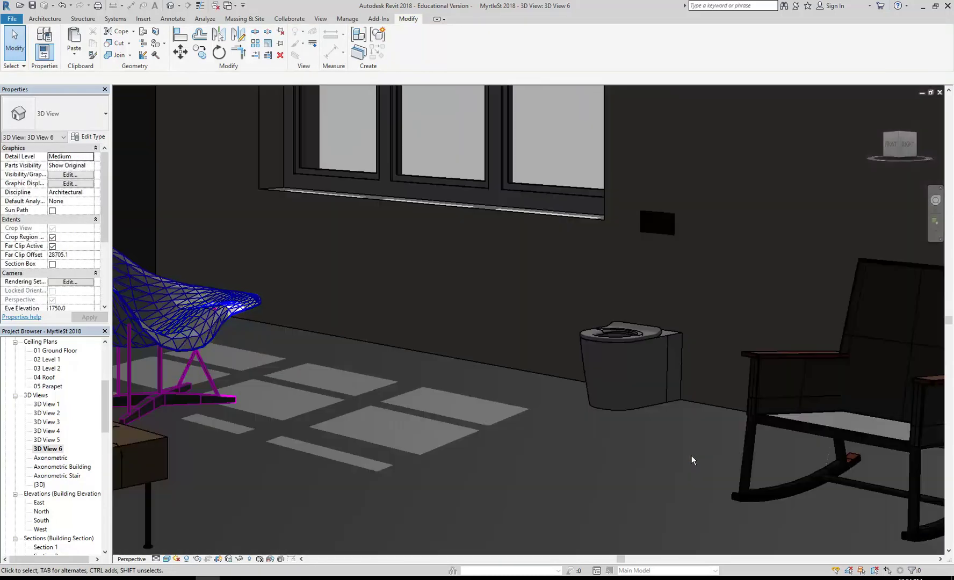
{"action": "scroll", "coordinate": [644, 299], "scroll_direction": "up", "scroll_amount": 5}
{"action": "scroll", "coordinate": [645, 304], "scroll_direction": "down", "scroll_amount": 6}
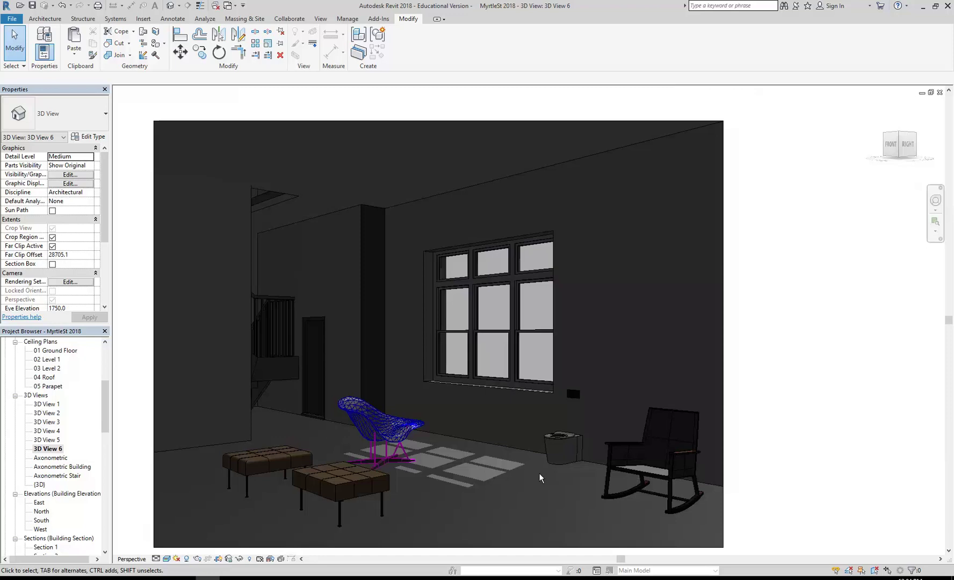
{"action": "scroll", "coordinate": [476, 463], "scroll_direction": "down", "scroll_amount": 1}
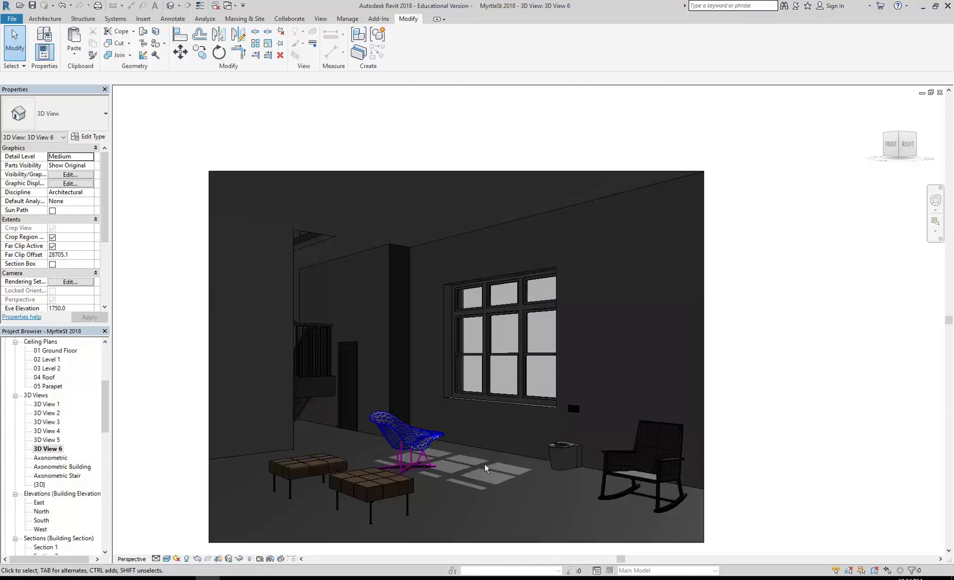
{"action": "middle_click_drag", "start_coordinate": [485, 464], "coordinate": [482, 464]}
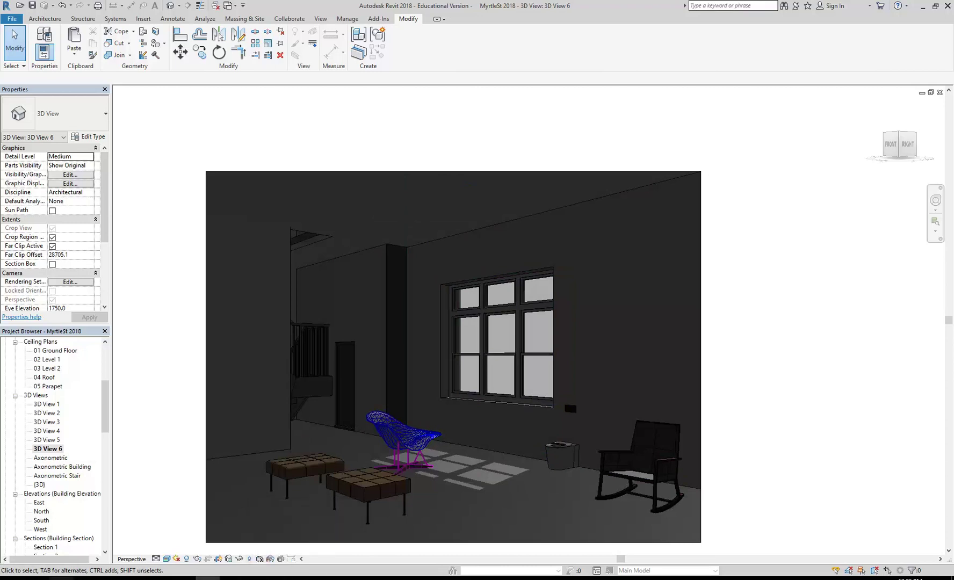
{"action": "mouse_move", "coordinate": [61, 578]}
{"action": "left_click", "coordinate": [921, 561]}
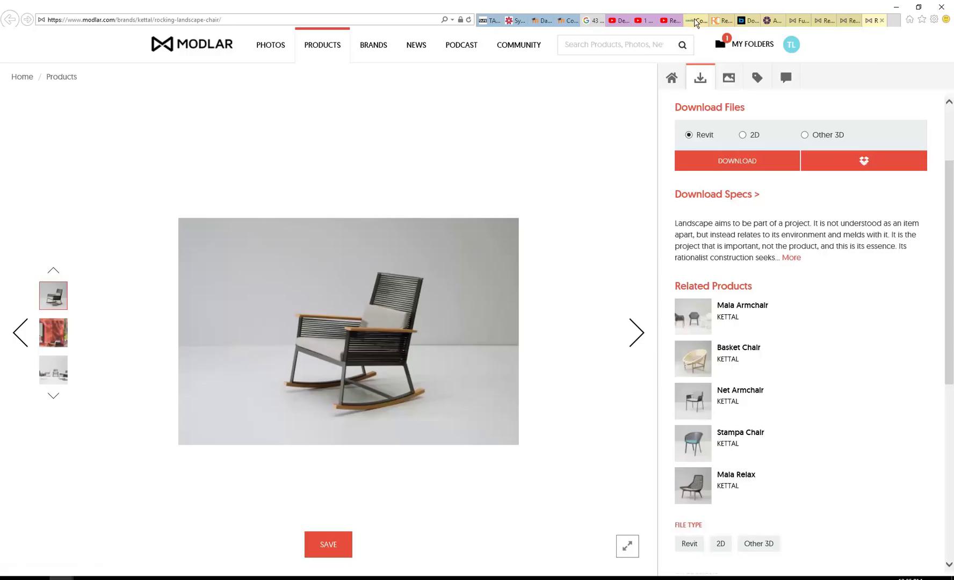
Step: Review the Caroma, RevitCity, bimobject, NBS and Modlar tabs, then open a new MSN tab
{"action": "left_click", "coordinate": [698, 20]}
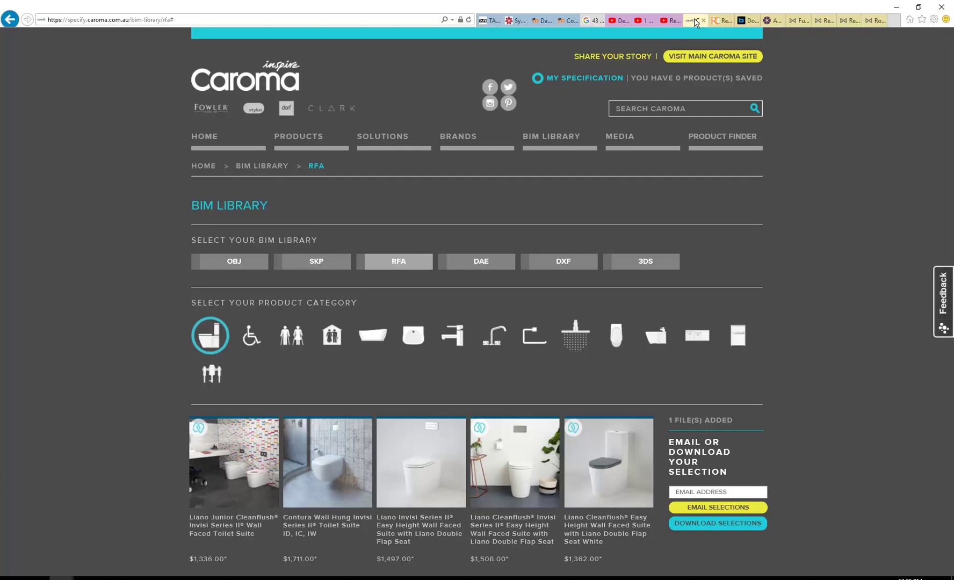
{"action": "left_click", "coordinate": [719, 21]}
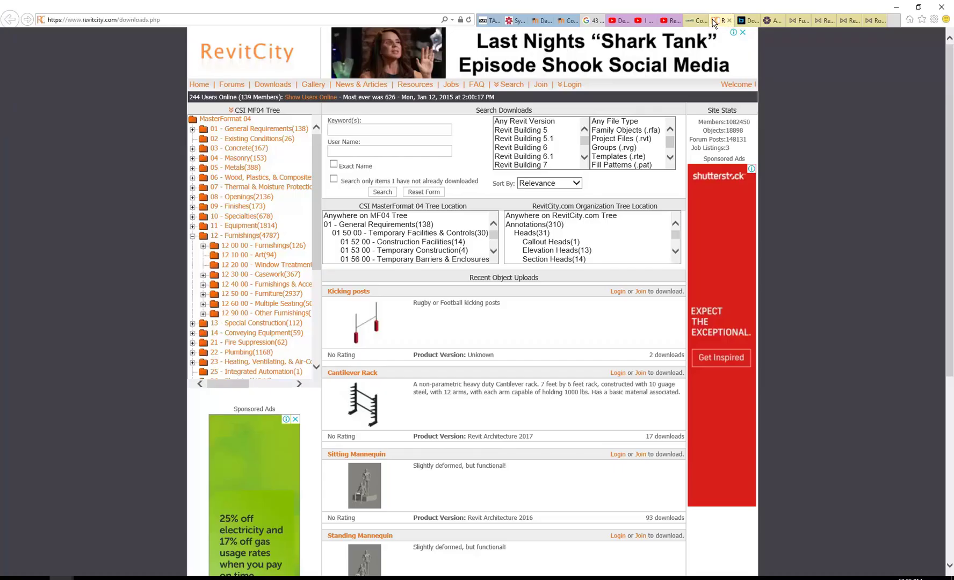
{"action": "left_click", "coordinate": [693, 20]}
{"action": "left_click", "coordinate": [718, 22]}
{"action": "left_click", "coordinate": [747, 21]}
{"action": "left_click", "coordinate": [769, 21]}
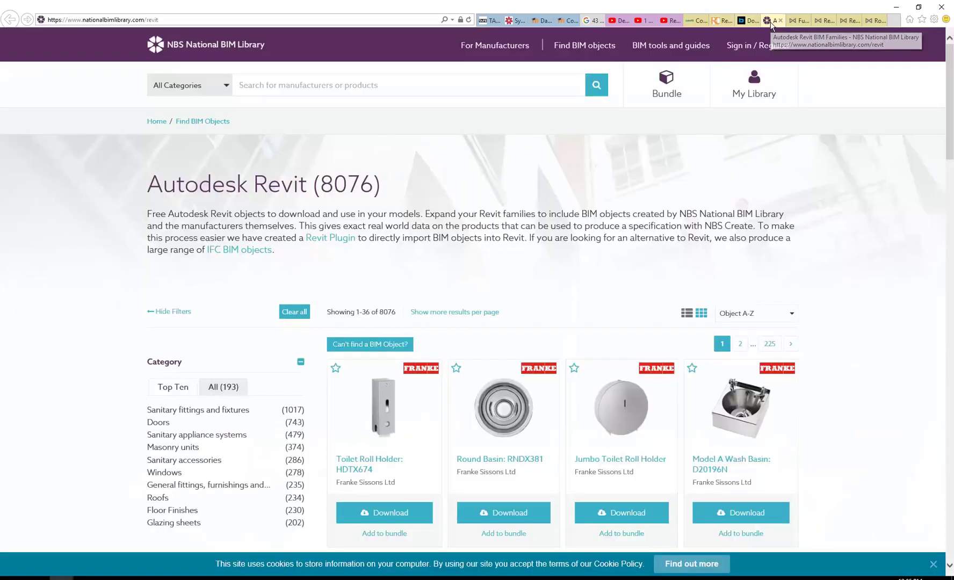
{"action": "left_click", "coordinate": [800, 21]}
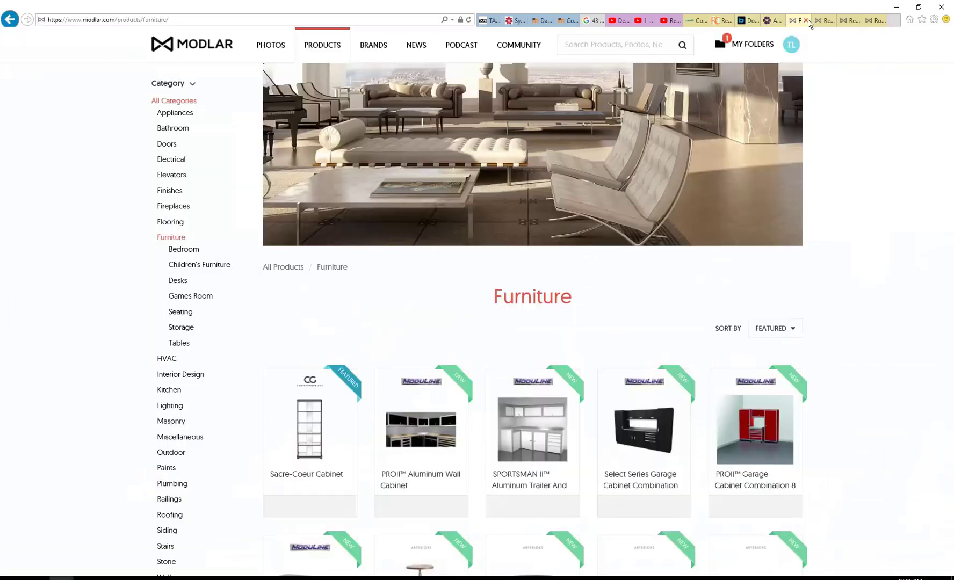
{"action": "left_click", "coordinate": [823, 22]}
{"action": "left_click", "coordinate": [851, 21]}
{"action": "left_click", "coordinate": [876, 22]}
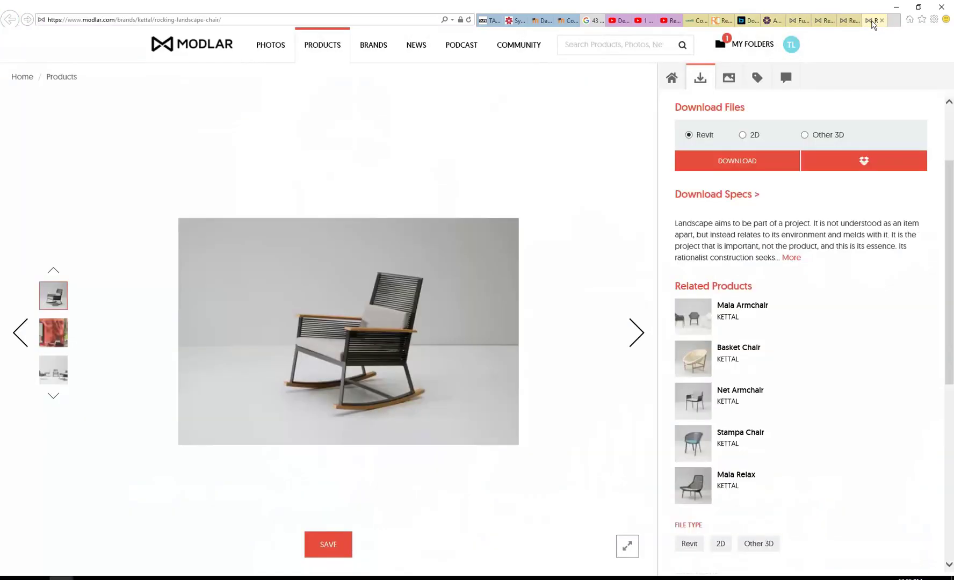
{"action": "left_click", "coordinate": [719, 21]}
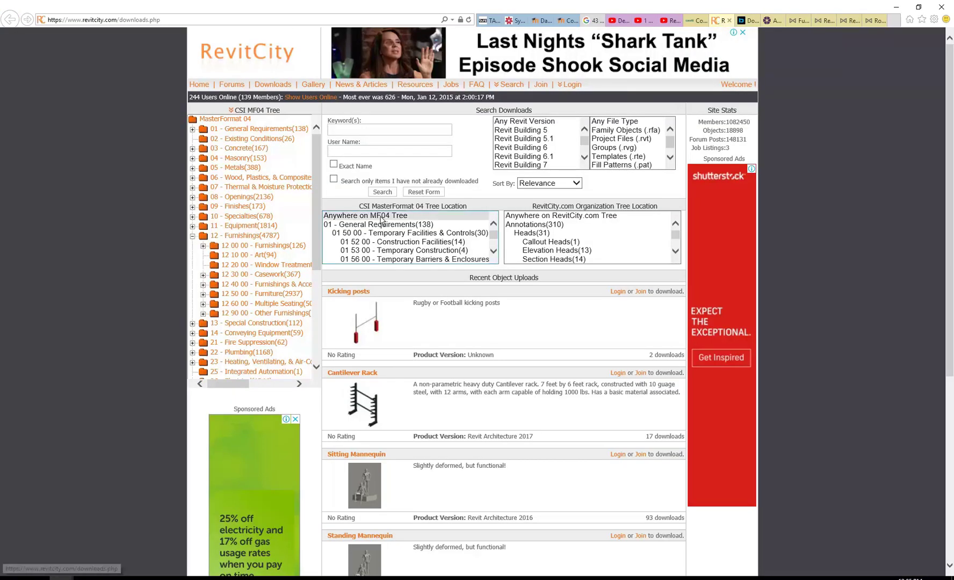
{"action": "left_click", "coordinate": [875, 20]}
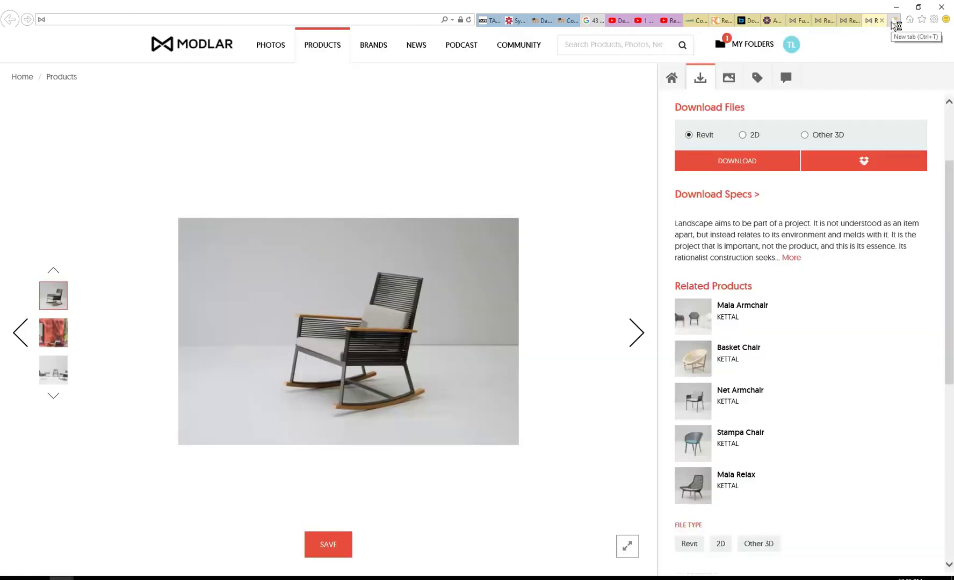
{"action": "left_click", "coordinate": [893, 22]}
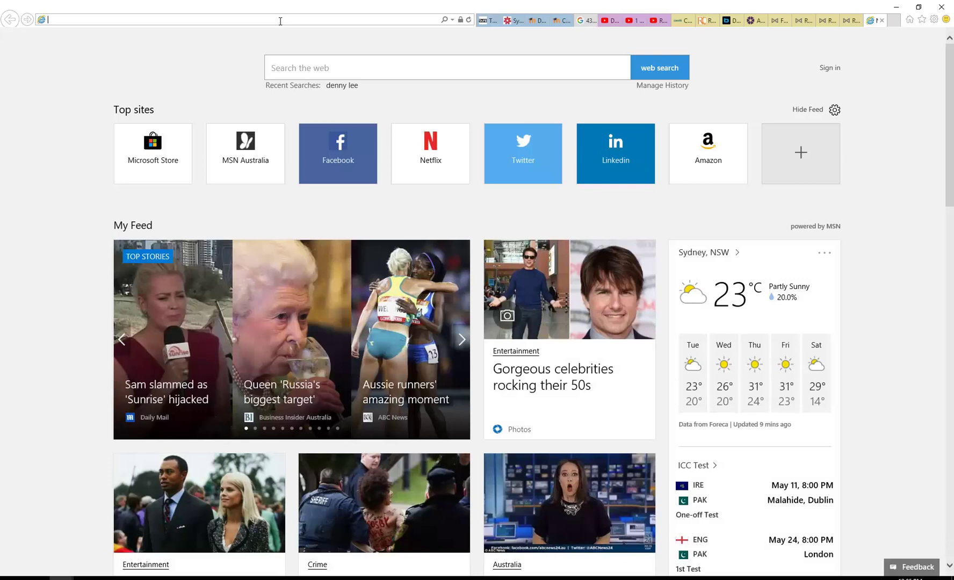
{"action": "type", "text": "www"}
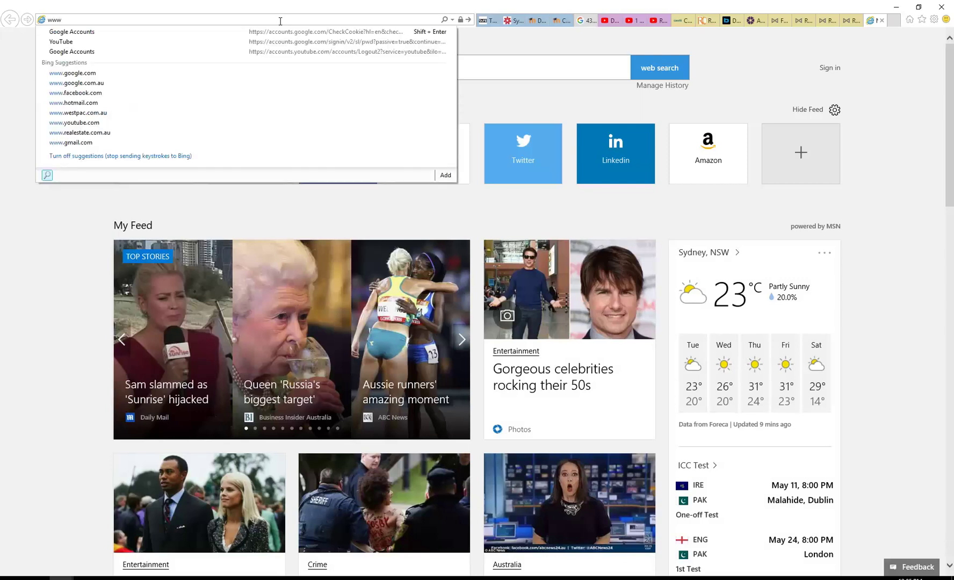
{"action": "key", "text": "Down"}
{"action": "key", "text": "Down"}
{"action": "key", "text": "Down"}
{"action": "key", "text": "Down"}
{"action": "key", "text": "Down"}
{"action": "key", "text": "Up"}
{"action": "key", "text": "Return"}
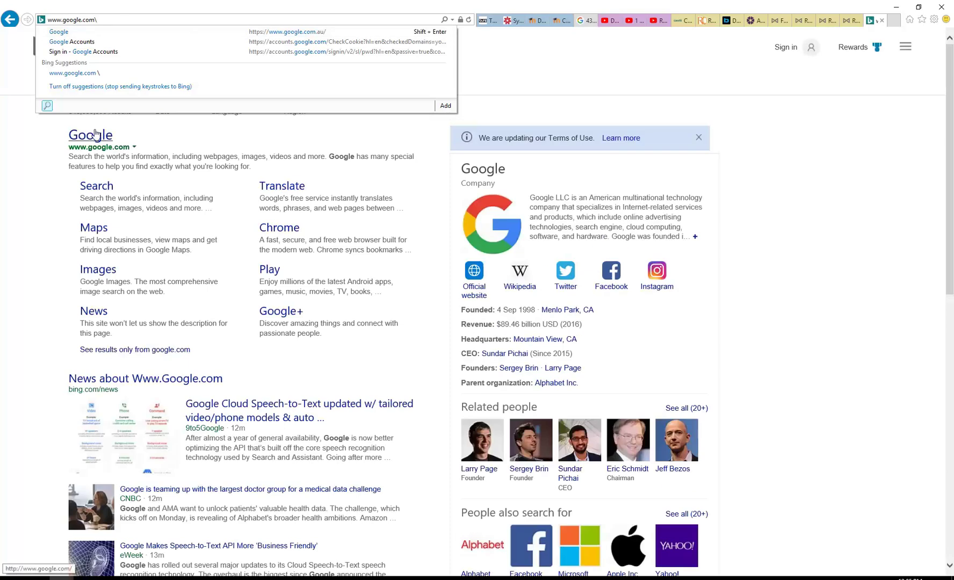
{"action": "left_click", "coordinate": [96, 135]}
{"action": "left_click", "coordinate": [395, 229]}
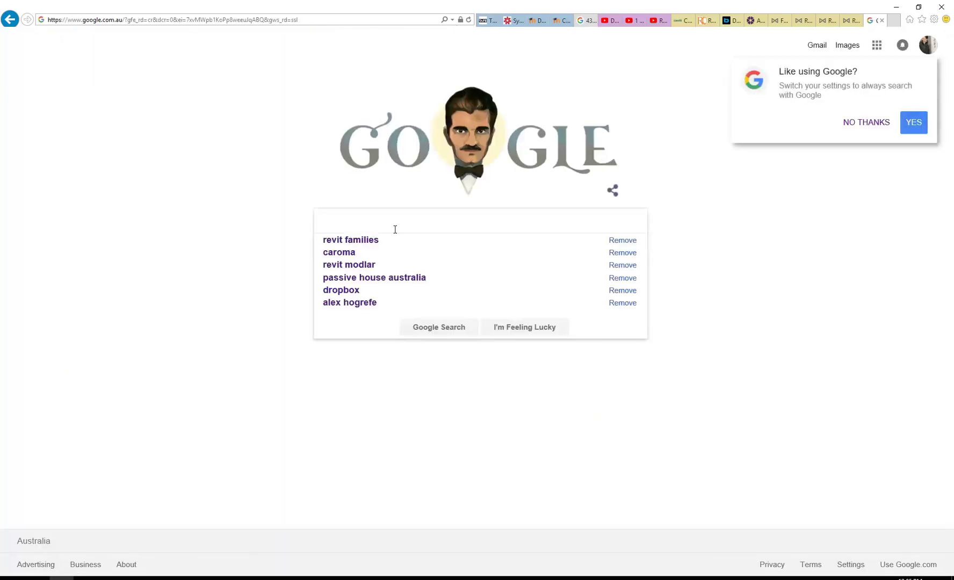
{"action": "type", "text": "ste"}
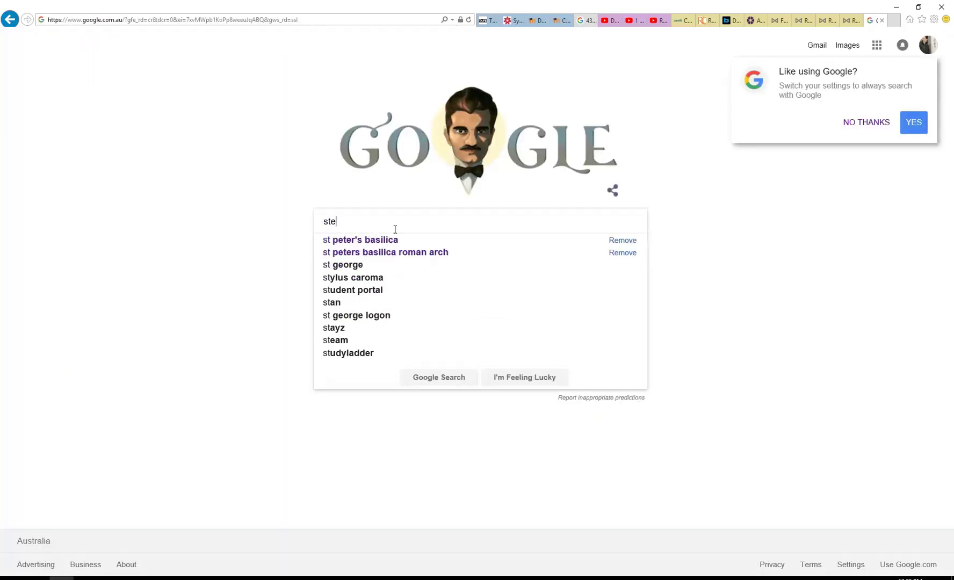
{"action": "type", "text": "gbar "}
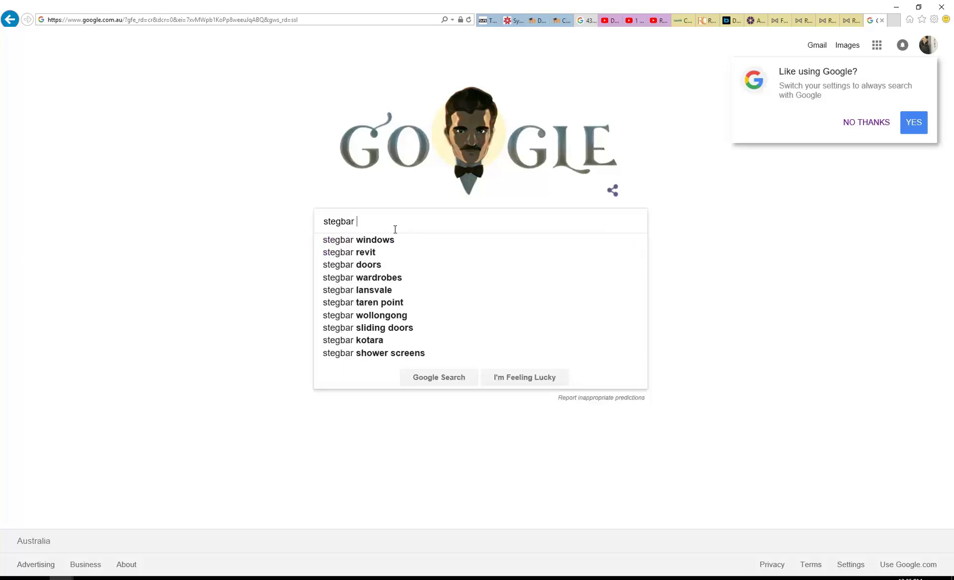
{"action": "type", "text": "revit"}
{"action": "key", "text": "Return"}
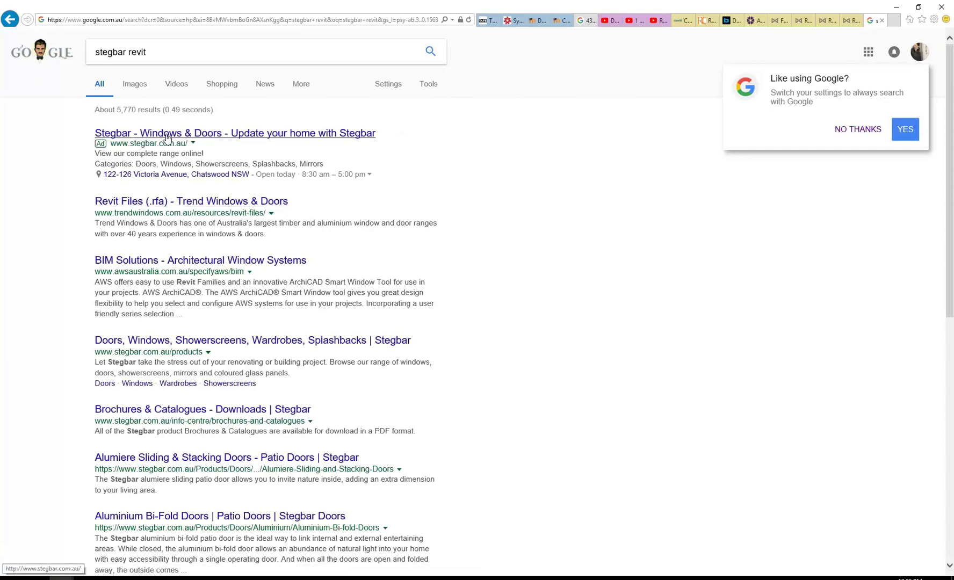
Step: Open the Stegbar site and Trend Windows Revit Files results in new tabs, viewing Stegbar
{"action": "middle_click", "coordinate": [167, 134]}
{"action": "middle_click", "coordinate": [169, 204]}
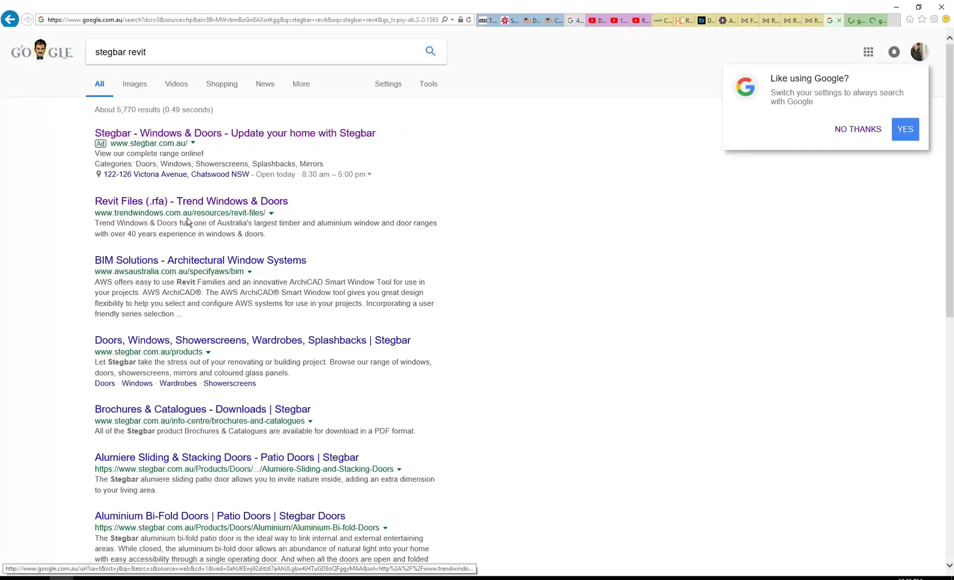
{"action": "left_click", "coordinate": [851, 22]}
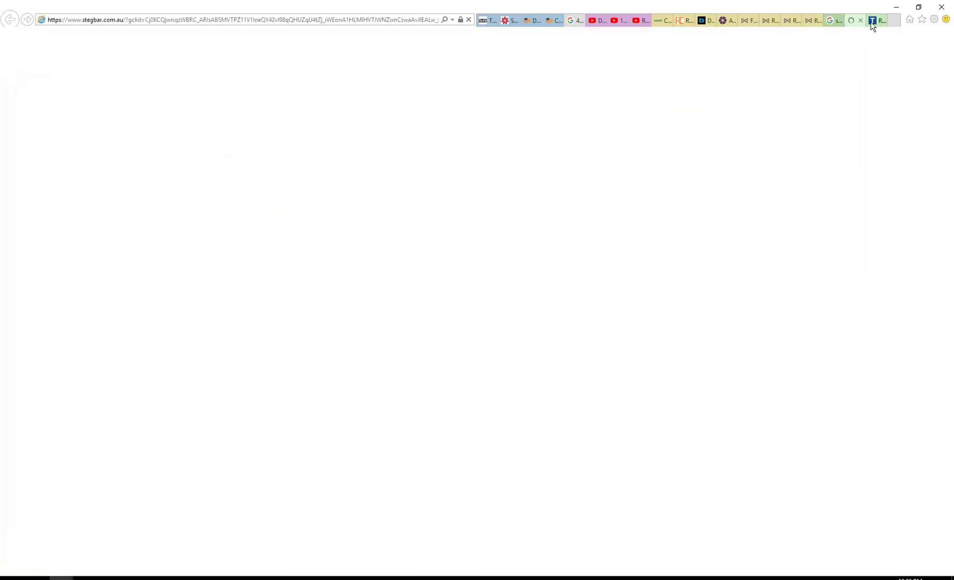
Step: Switch back and forth between the Stegbar and Trend Windows tabs
{"action": "left_click", "coordinate": [872, 21]}
{"action": "left_click", "coordinate": [849, 22]}
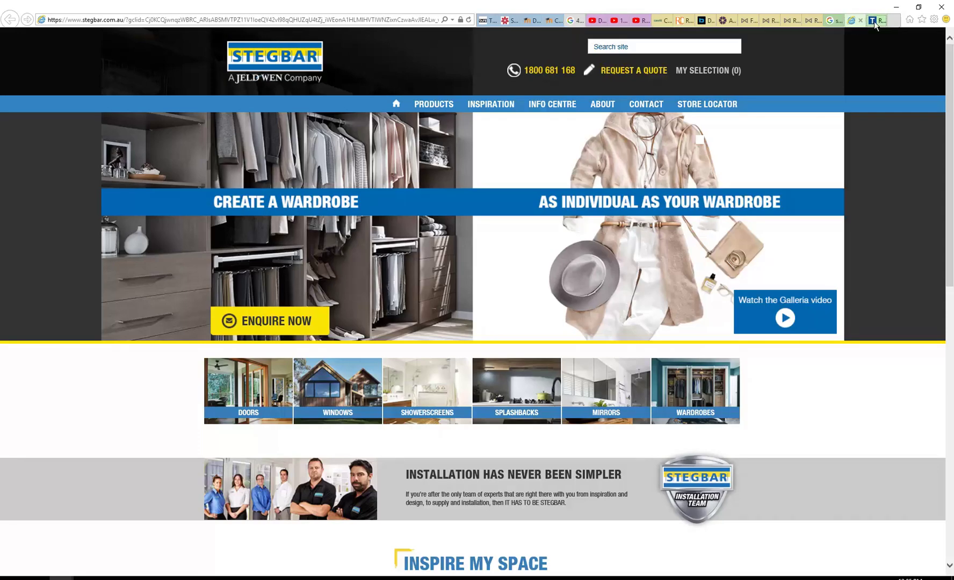
{"action": "left_click", "coordinate": [874, 21]}
{"action": "left_click", "coordinate": [863, 22]}
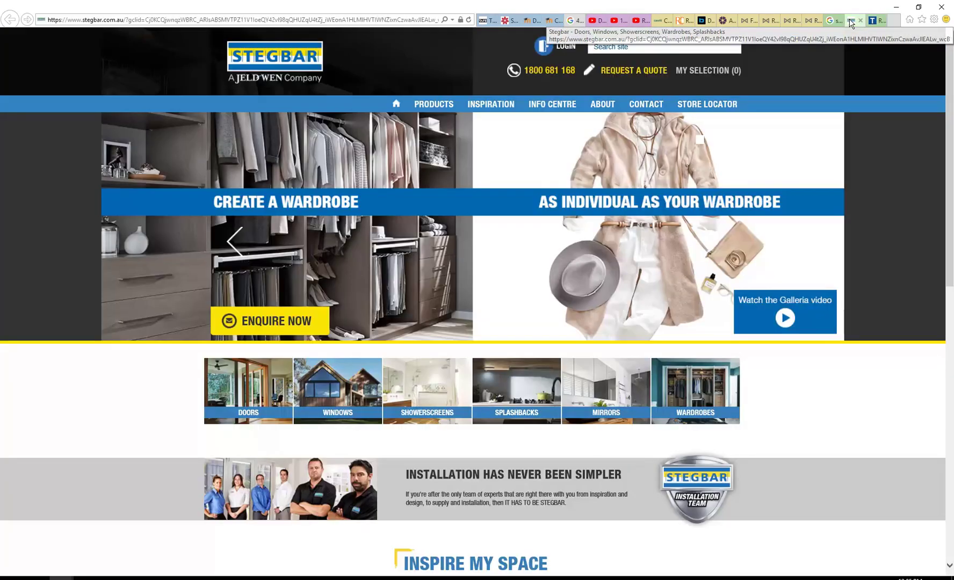
{"action": "left_click", "coordinate": [873, 21]}
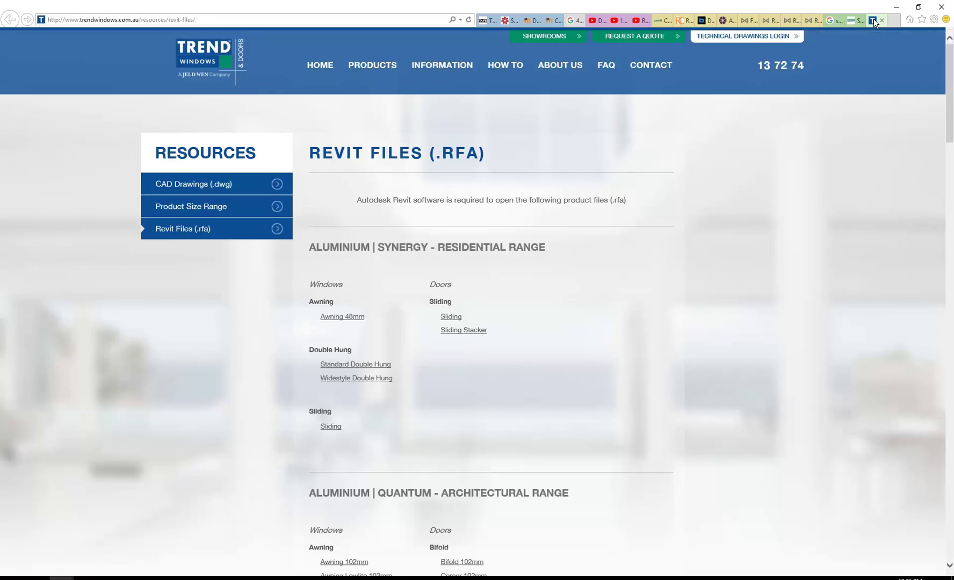
{"action": "left_click", "coordinate": [848, 21]}
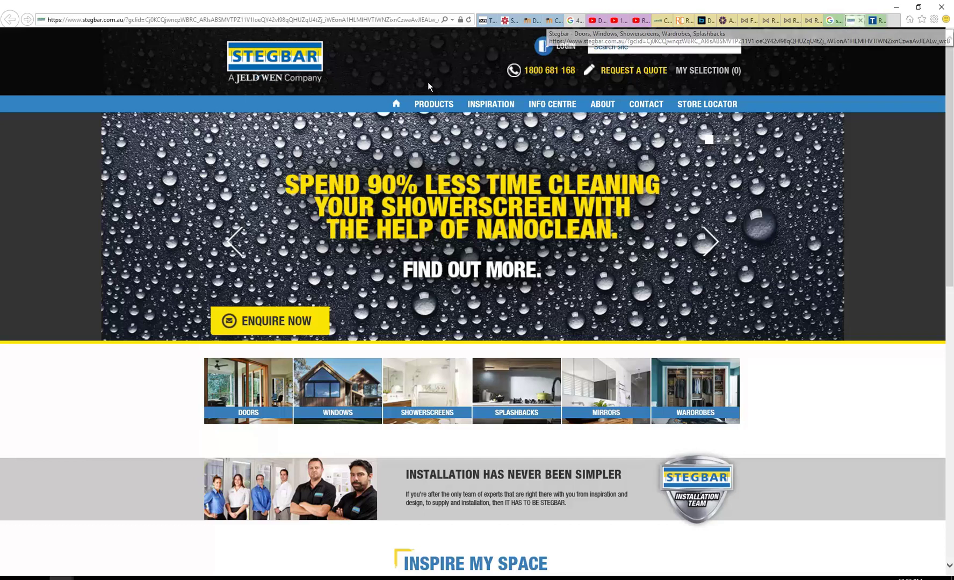
Step: Open the Trend Windows Revit Files (.rfa) listing and scroll through the Synergy and Quantum ranges
{"action": "mouse_move", "coordinate": [265, 84]}
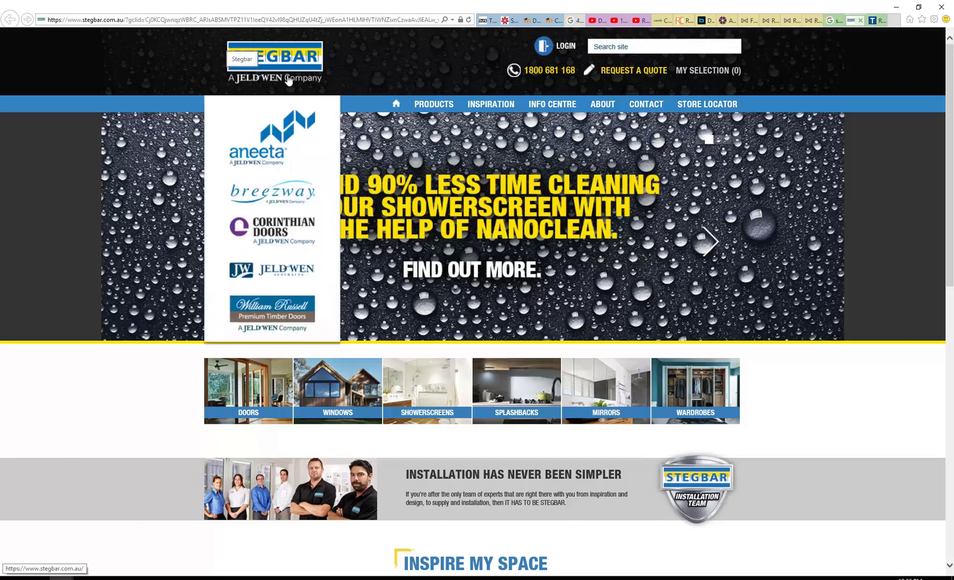
{"action": "left_click", "coordinate": [872, 22]}
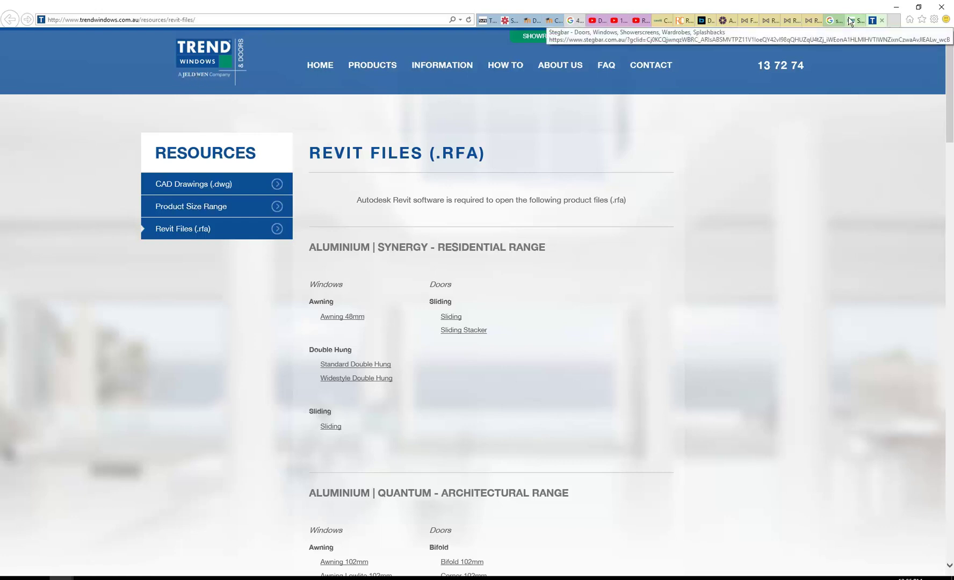
{"action": "left_click", "coordinate": [278, 228]}
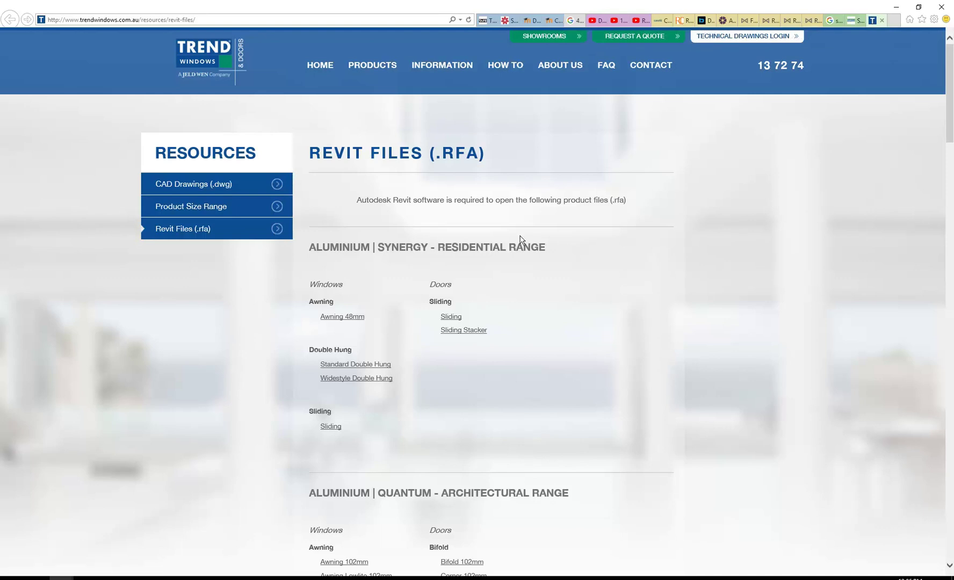
{"action": "scroll", "coordinate": [487, 253], "scroll_direction": "down", "scroll_amount": 10}
{"action": "scroll", "coordinate": [486, 252], "scroll_direction": "down", "scroll_amount": 5}
{"action": "scroll", "coordinate": [486, 253], "scroll_direction": "up", "scroll_amount": 15}
Step: Return to Revit and open the 02 Level 1, then the 01 Ground Floor plan
{"action": "left_click", "coordinate": [897, 7]}
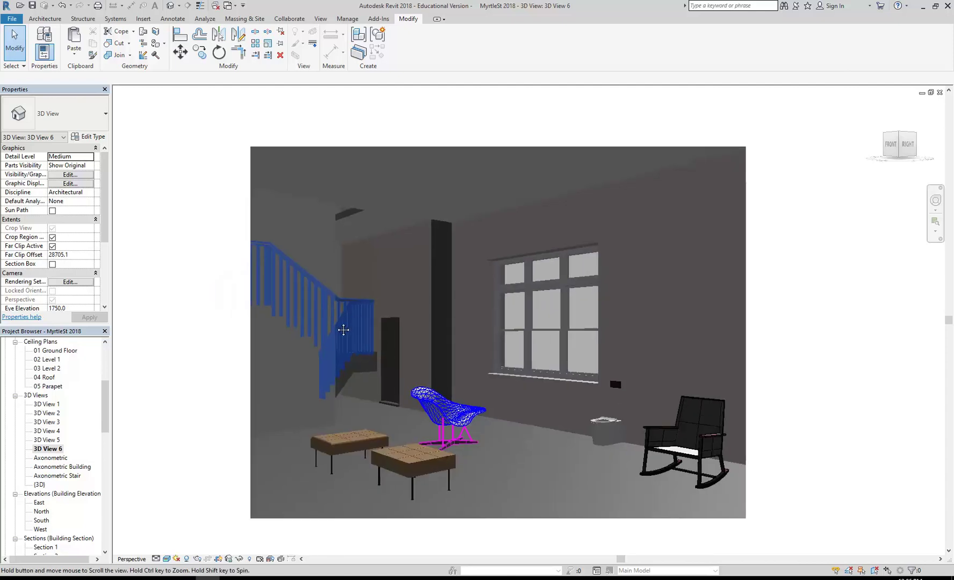
{"action": "middle_click_drag", "start_coordinate": [348, 332], "coordinate": [337, 326]}
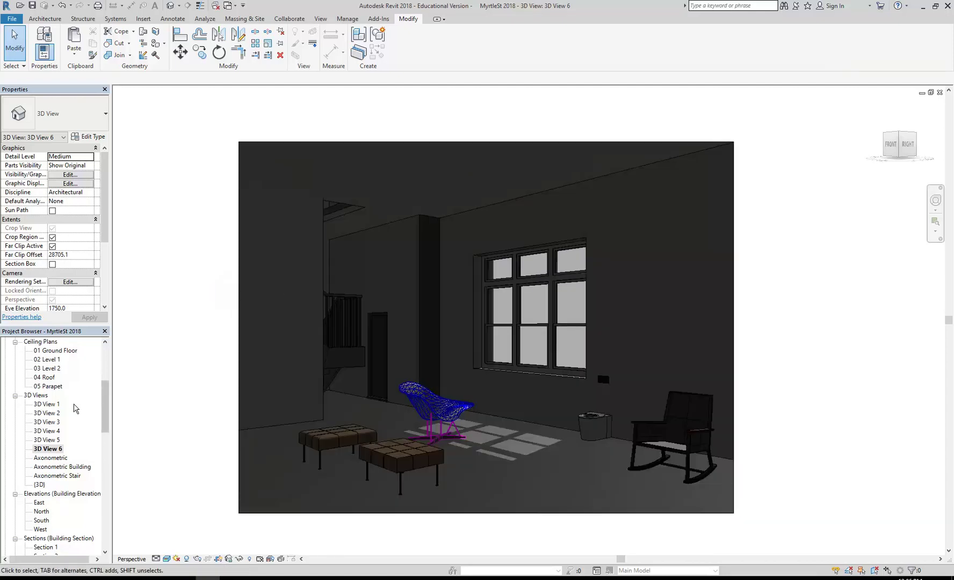
{"action": "scroll", "coordinate": [100, 371], "scroll_direction": "up", "scroll_amount": 5}
{"action": "double_click", "coordinate": [48, 387]}
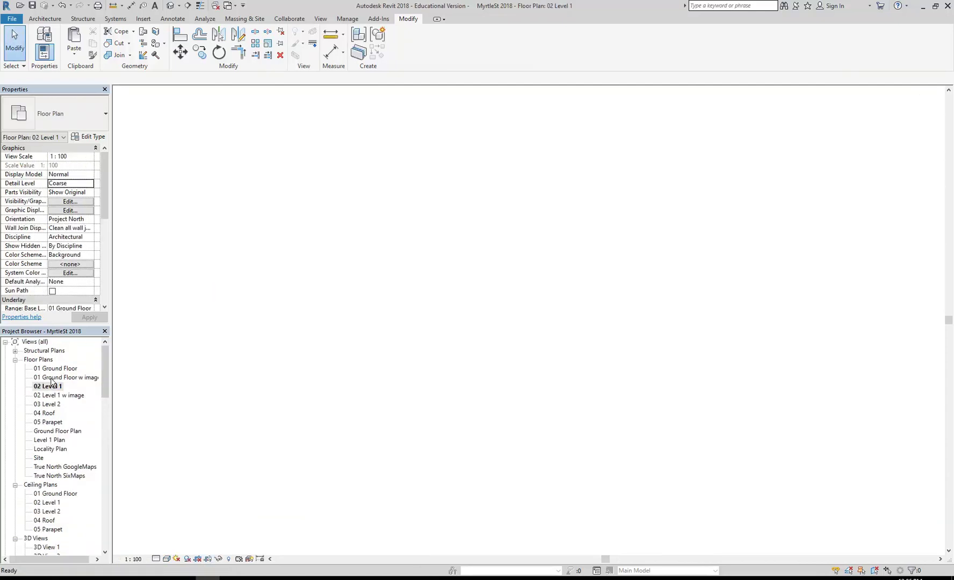
{"action": "double_click", "coordinate": [56, 368]}
Step: Pan and zoom out to show the whole ground floor, then bring up the Manage tools
{"action": "middle_click_drag", "start_coordinate": [388, 328], "coordinate": [477, 311]}
{"action": "scroll", "coordinate": [477, 311], "scroll_direction": "down", "scroll_amount": 5}
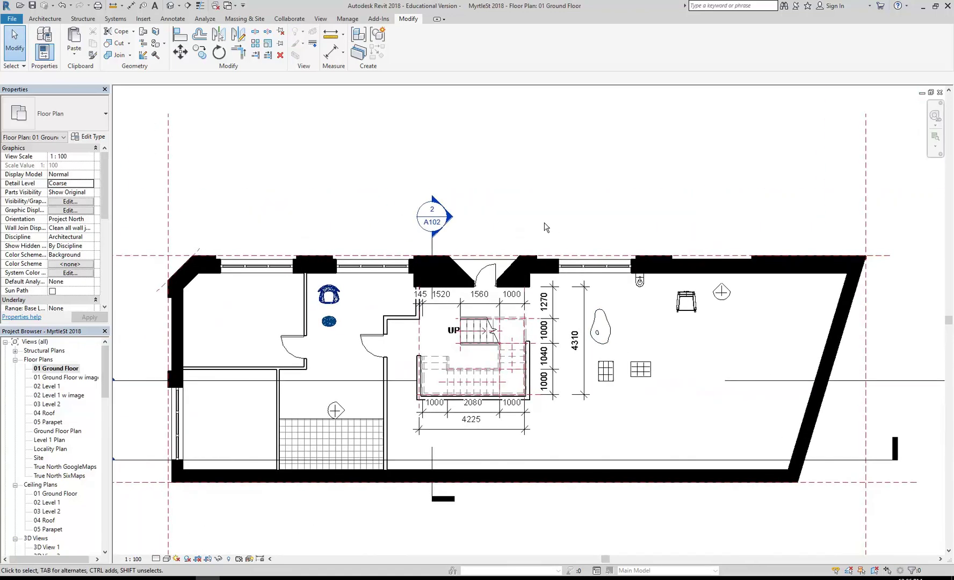
{"action": "scroll", "coordinate": [543, 225], "scroll_direction": "down", "scroll_amount": 2}
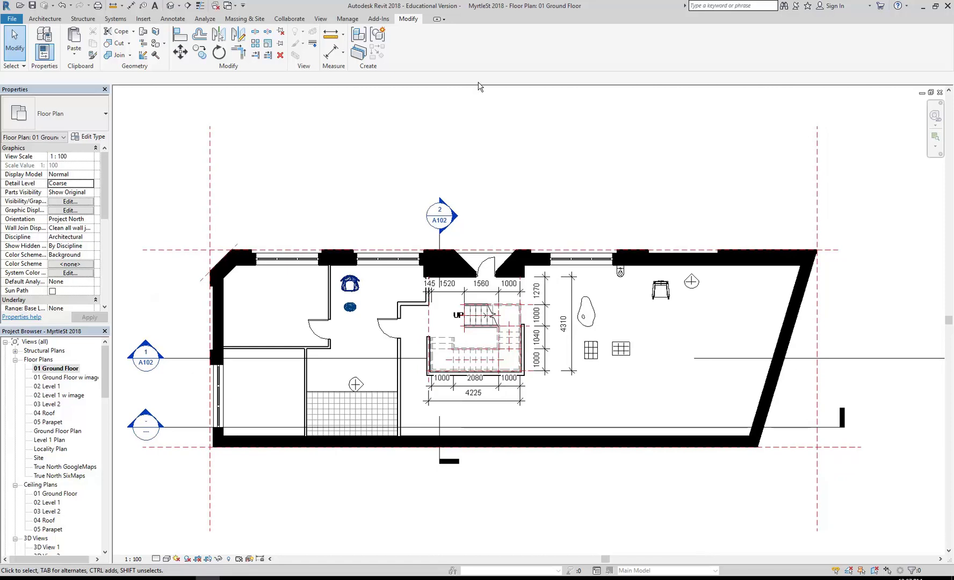
{"action": "left_click", "coordinate": [347, 20]}
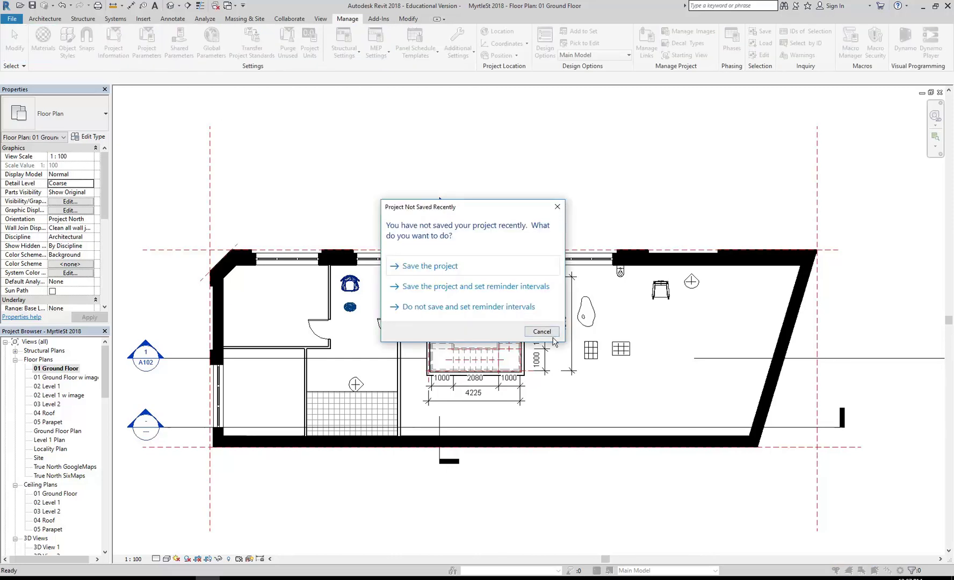
Step: Dismiss the save reminder and open the Material Browser via Manage > Materials
{"action": "left_click", "coordinate": [541, 332]}
{"action": "left_click", "coordinate": [43, 40]}
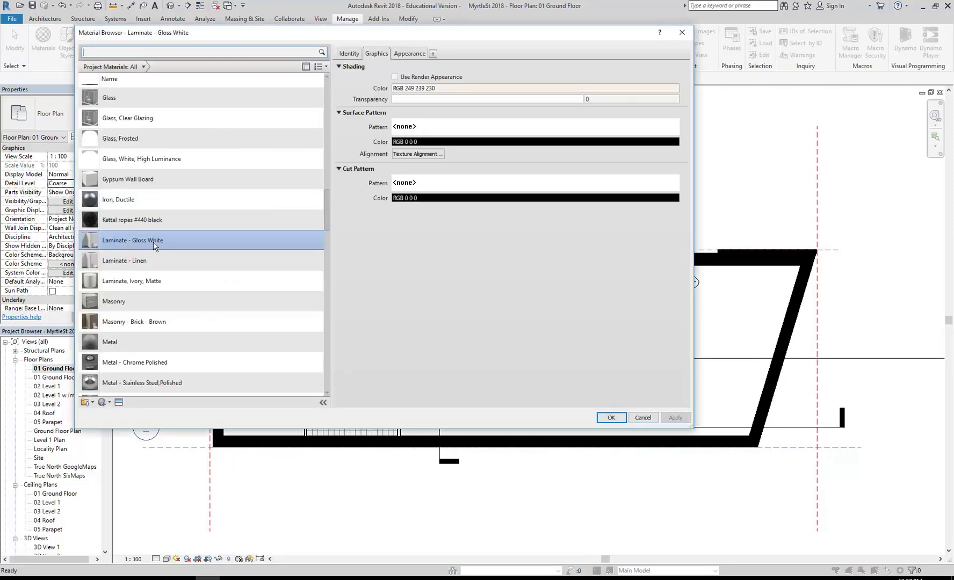
{"action": "left_click", "coordinate": [327, 209]}
{"action": "left_click_drag", "start_coordinate": [327, 209], "coordinate": [326, 282]}
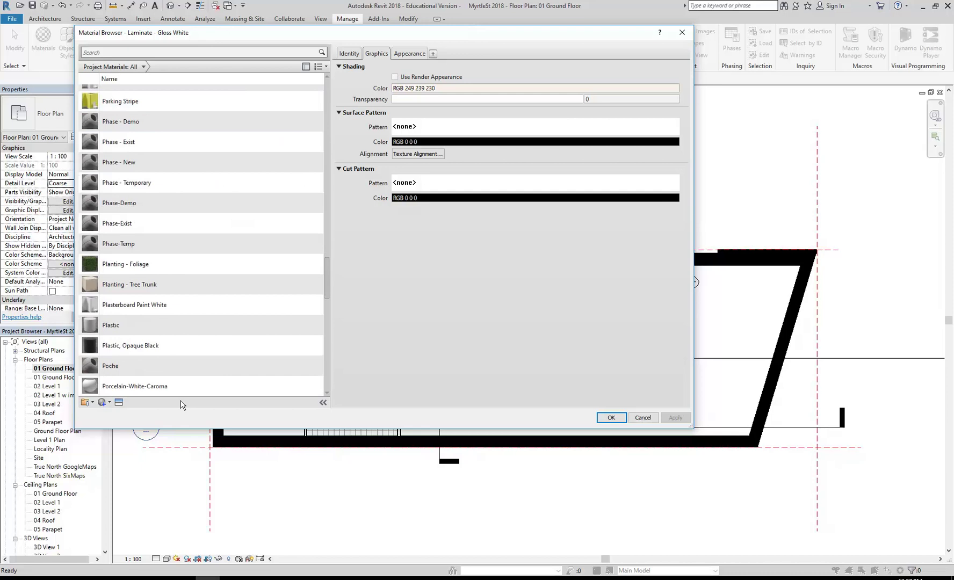
Step: Inspect the material's Appearance asset in the Asset Browser, then close both dialogs without changes
{"action": "left_click", "coordinate": [406, 55]}
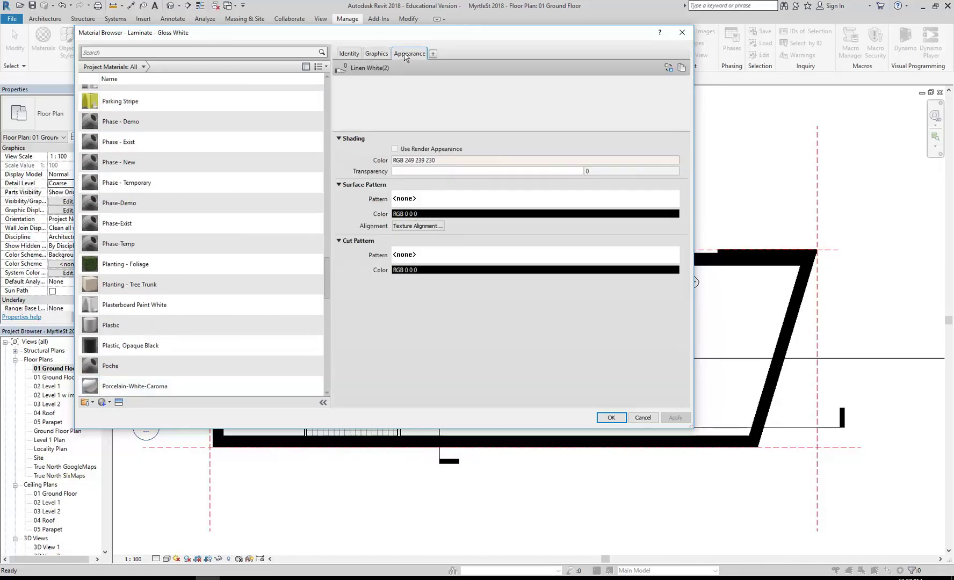
{"action": "right_click", "coordinate": [406, 57]}
{"action": "left_click", "coordinate": [421, 79]}
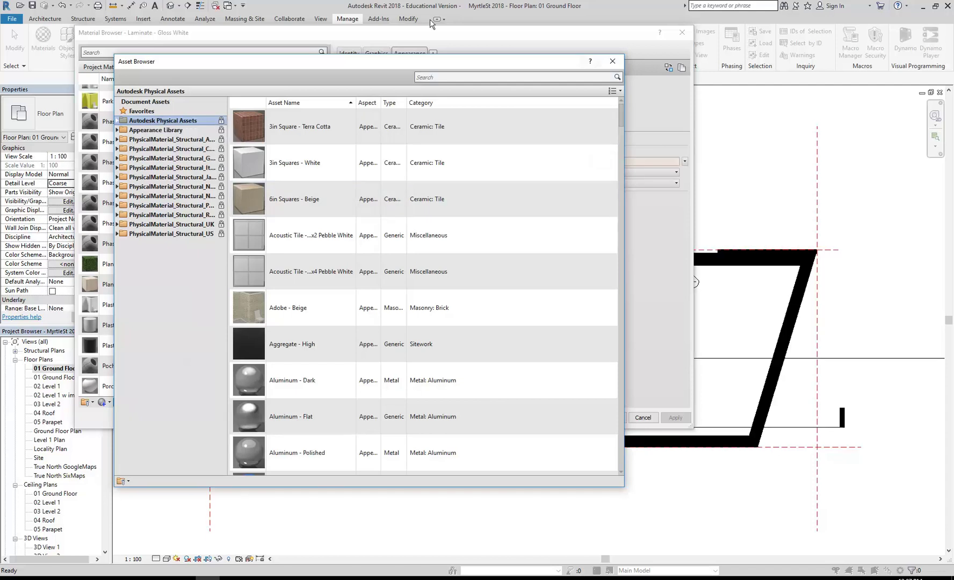
{"action": "left_click", "coordinate": [612, 62]}
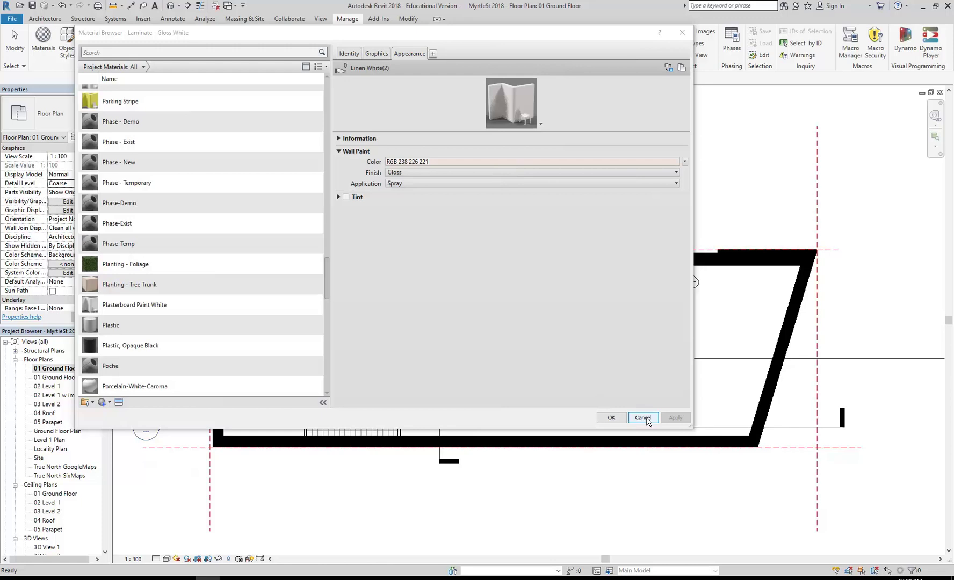
{"action": "left_click", "coordinate": [643, 418]}
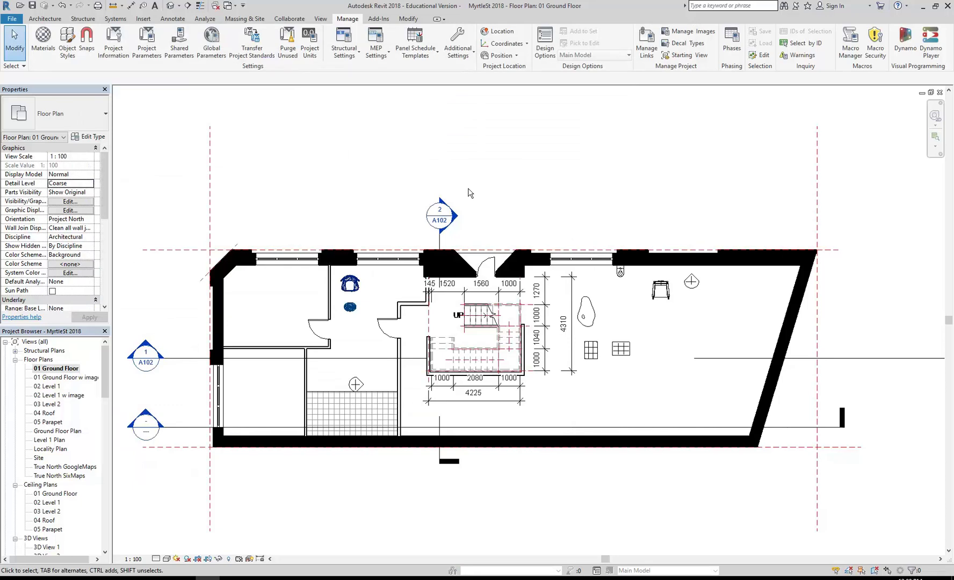
Step: Zoom into the plan fixtures and select the Caroma Liano toilet to check its properties
{"action": "scroll", "coordinate": [591, 330], "scroll_direction": "up", "scroll_amount": 3}
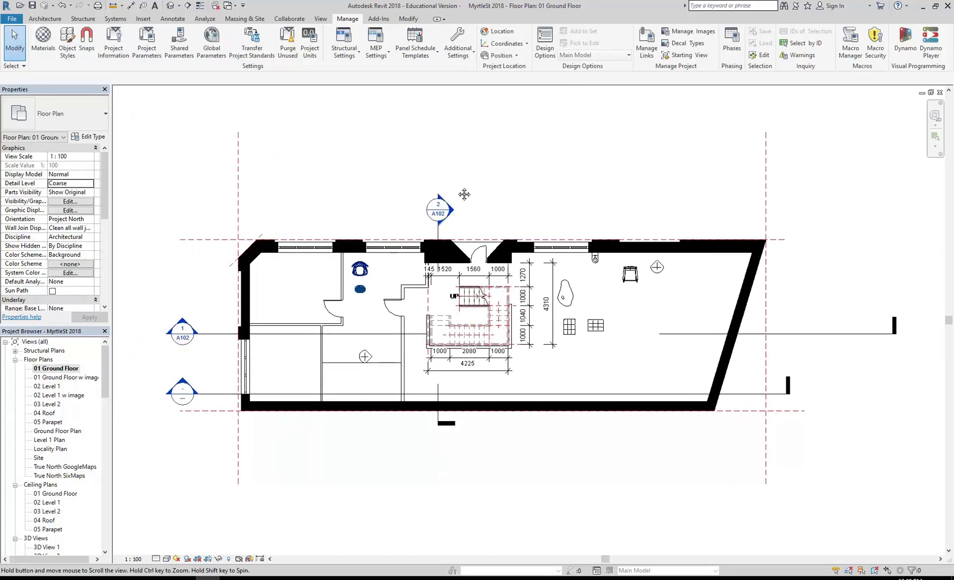
{"action": "scroll", "coordinate": [646, 308], "scroll_direction": "up", "scroll_amount": 3}
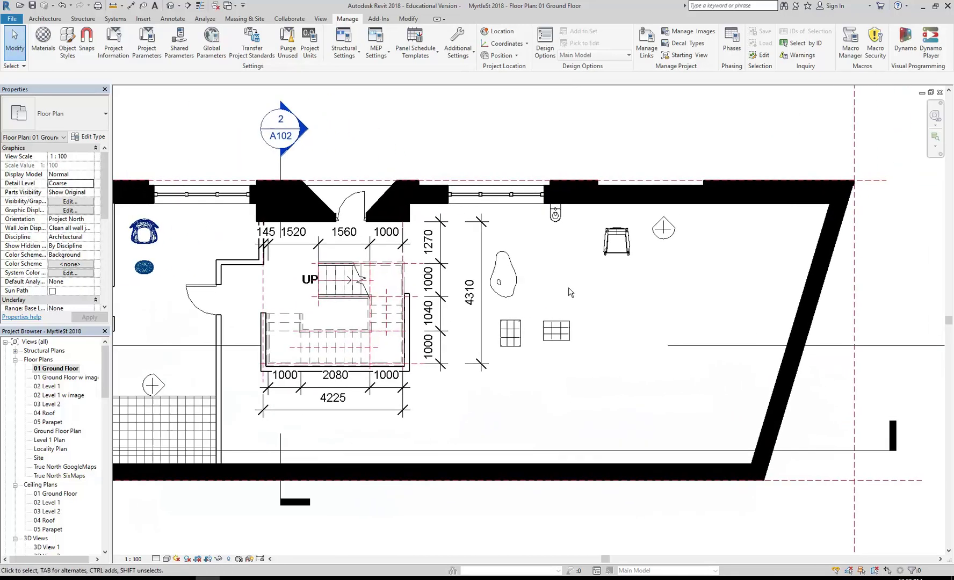
{"action": "scroll", "coordinate": [556, 279], "scroll_direction": "down", "scroll_amount": 4}
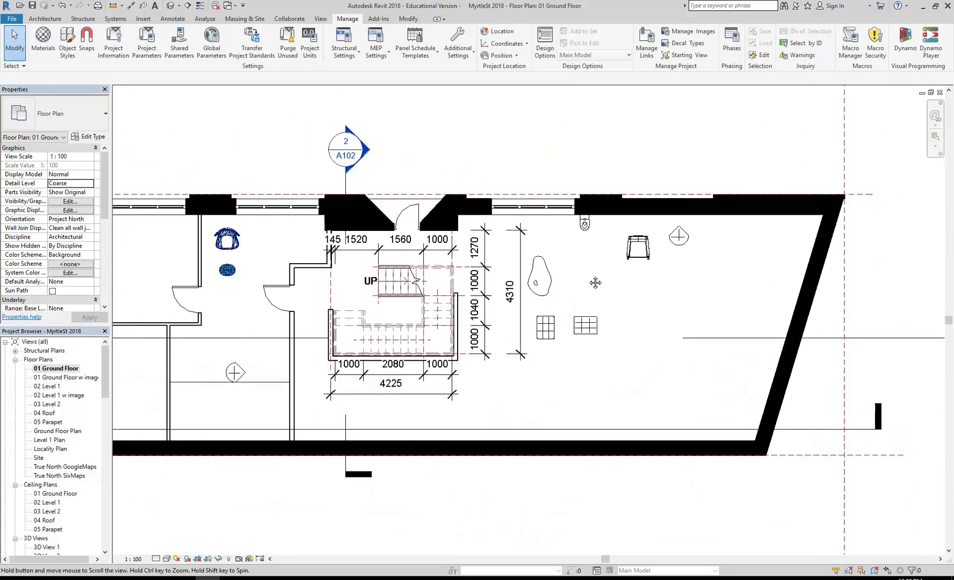
{"action": "scroll", "coordinate": [559, 290], "scroll_direction": "up", "scroll_amount": 1}
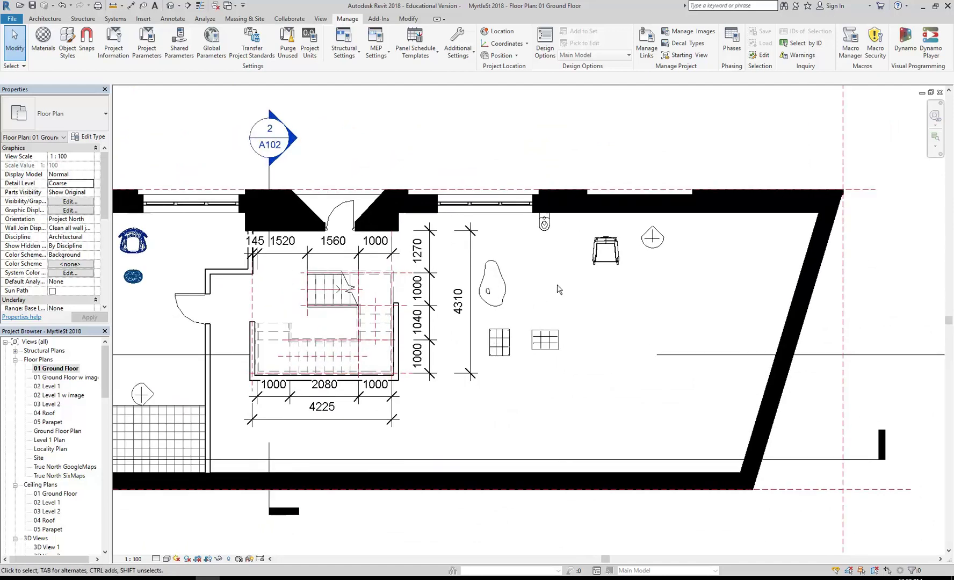
{"action": "scroll", "coordinate": [559, 290], "scroll_direction": "up", "scroll_amount": 2}
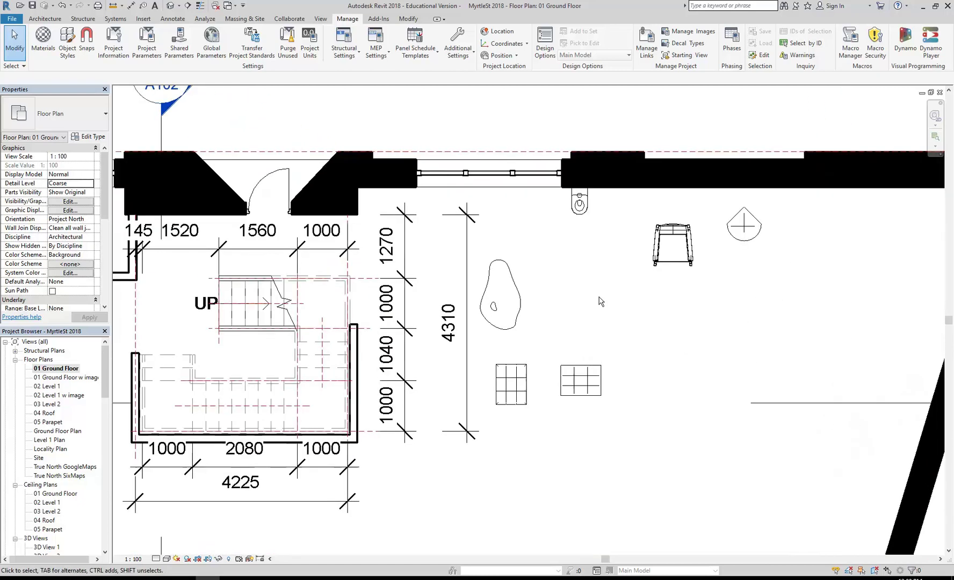
{"action": "scroll", "coordinate": [601, 302], "scroll_direction": "down", "scroll_amount": 2}
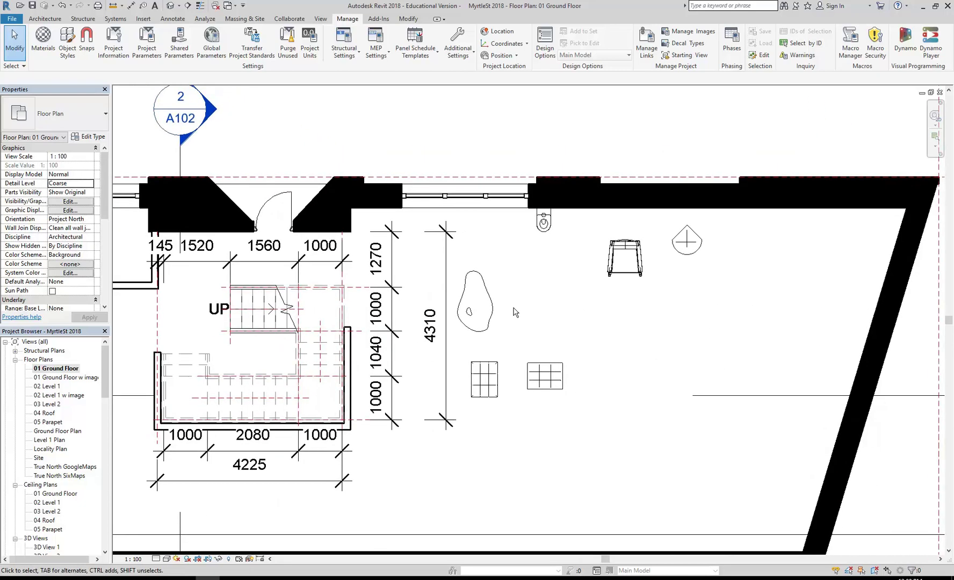
{"action": "scroll", "coordinate": [454, 330], "scroll_direction": "up", "scroll_amount": 4}
{"action": "middle_click_drag", "start_coordinate": [571, 246], "coordinate": [489, 294]}
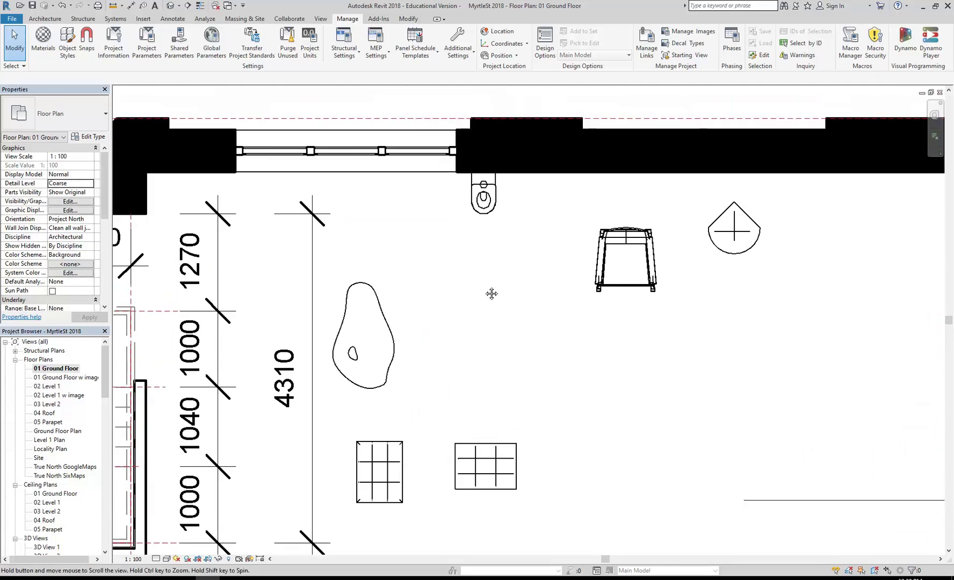
{"action": "left_click", "coordinate": [485, 213]}
Step: Select the LANDSCAPE rocking chair and pan the plan to centre it
{"action": "scroll", "coordinate": [483, 215], "scroll_direction": "up", "scroll_amount": 5}
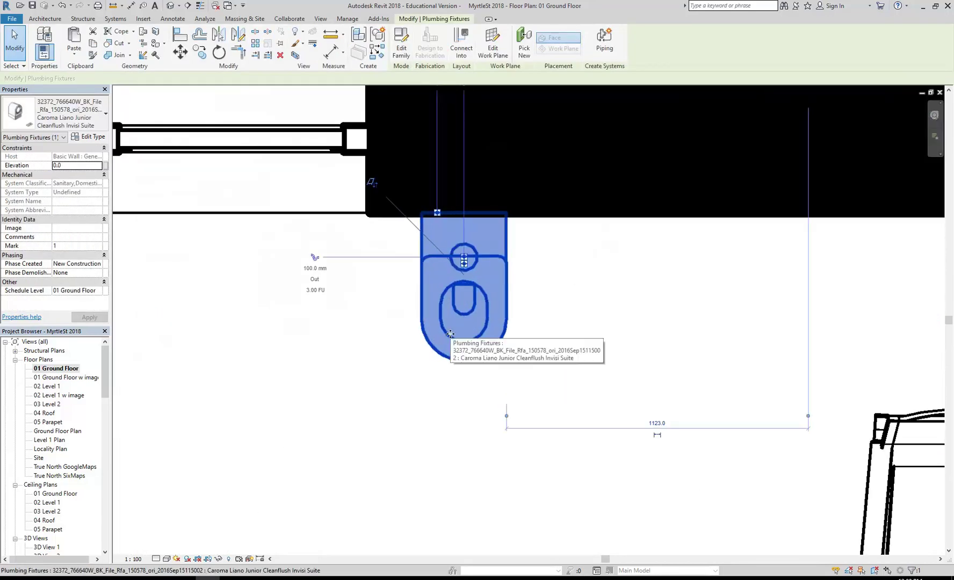
{"action": "scroll", "coordinate": [450, 334], "scroll_direction": "down", "scroll_amount": 3}
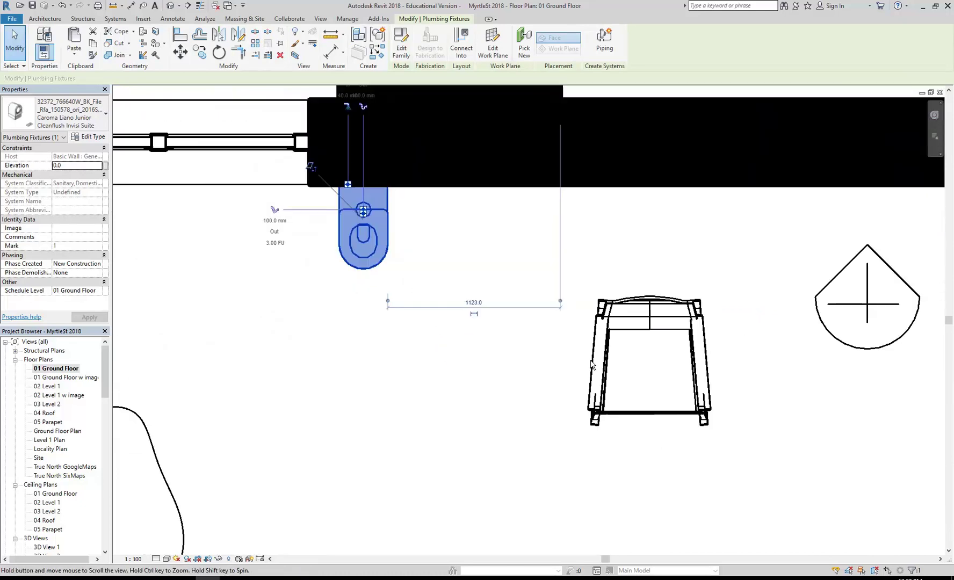
{"action": "left_click", "coordinate": [562, 368]}
{"action": "middle_click_drag", "start_coordinate": [554, 431], "coordinate": [526, 451]}
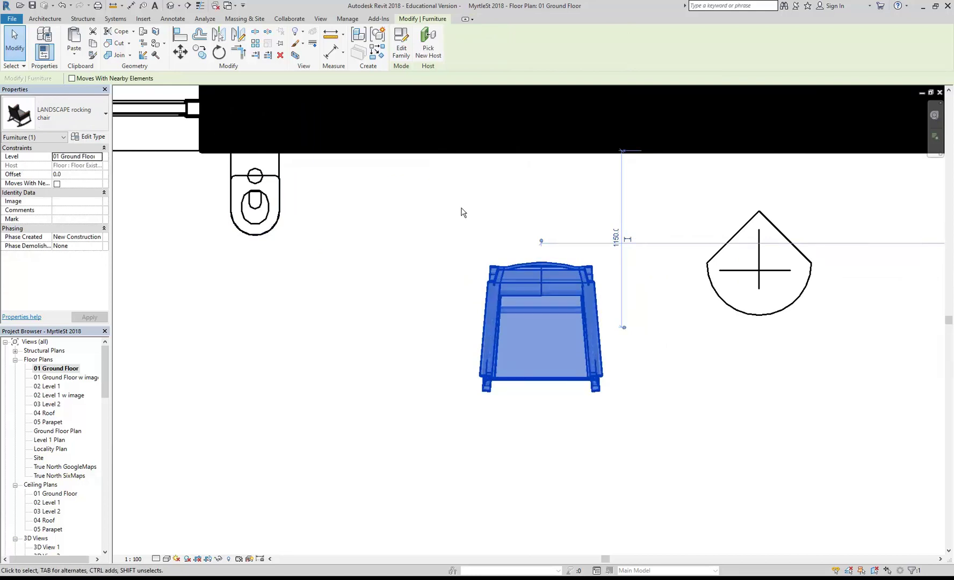
{"action": "left_click", "coordinate": [401, 45]}
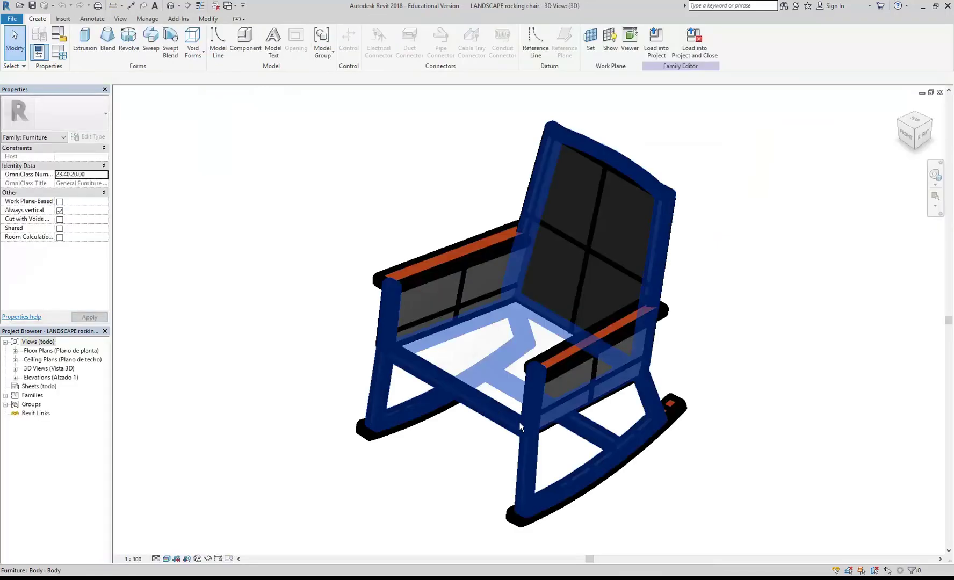
{"action": "left_click", "coordinate": [511, 419]}
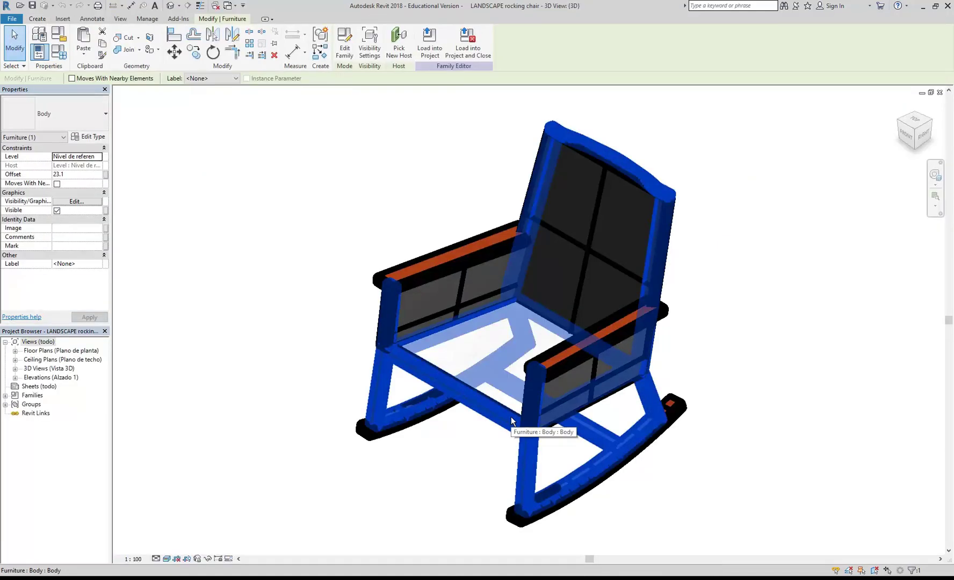
{"action": "left_click", "coordinate": [345, 43]}
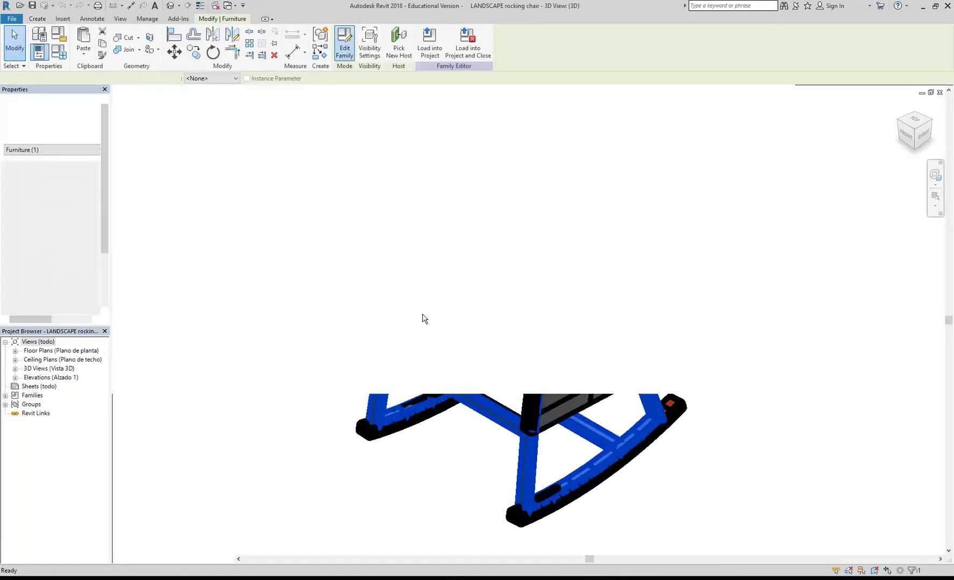
{"action": "left_click", "coordinate": [475, 388]}
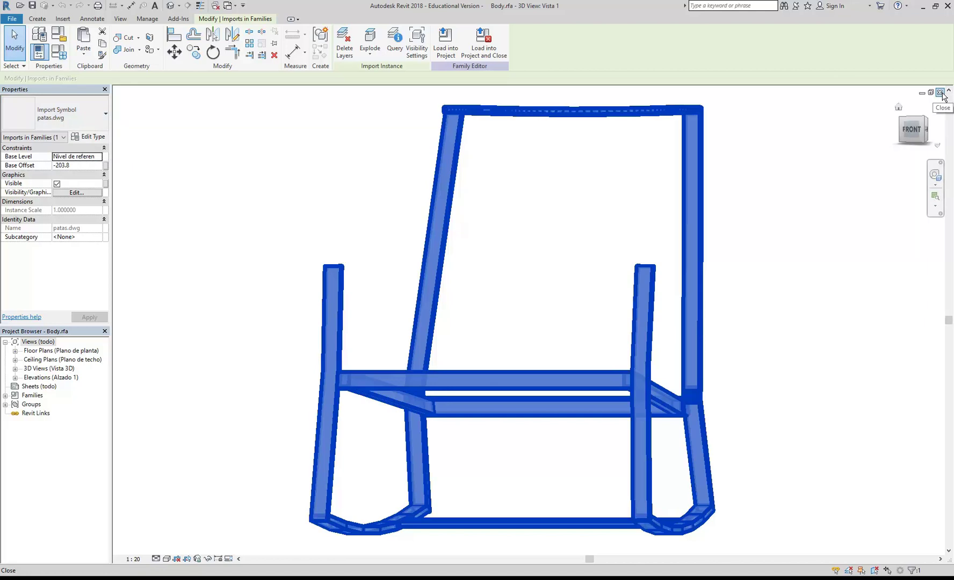
{"action": "left_click", "coordinate": [943, 94]}
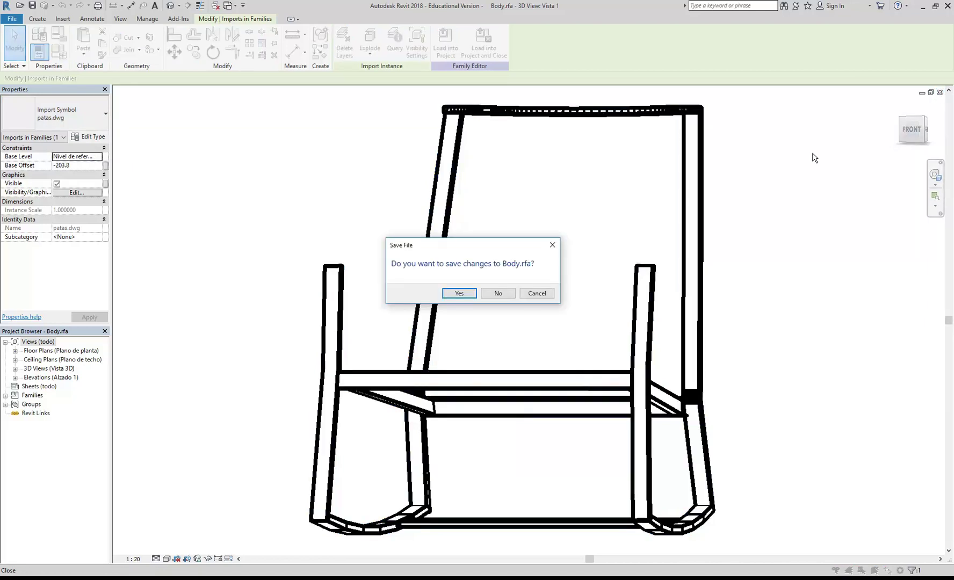
{"action": "left_click", "coordinate": [499, 294]}
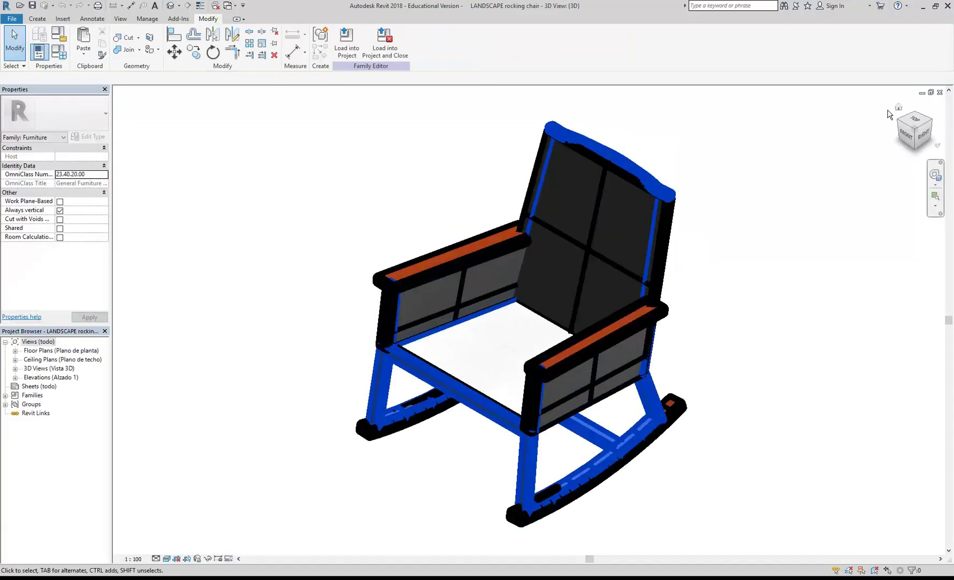
{"action": "left_click", "coordinate": [940, 93]}
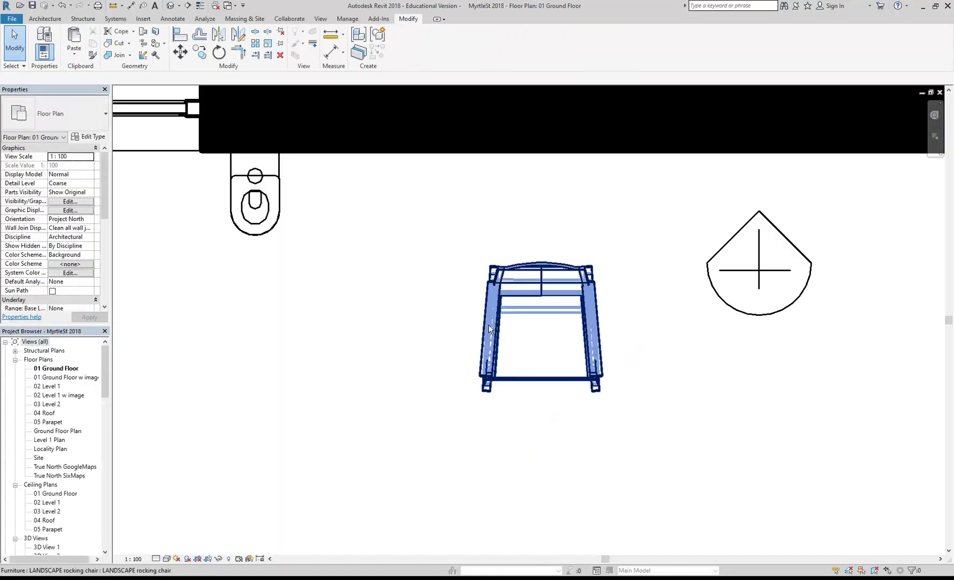
Step: Select the Caroma toilet in the floor plan and open it with Edit Family
{"action": "scroll", "coordinate": [414, 216], "scroll_direction": "up", "scroll_amount": 3}
{"action": "scroll", "coordinate": [478, 295], "scroll_direction": "up", "scroll_amount": 3}
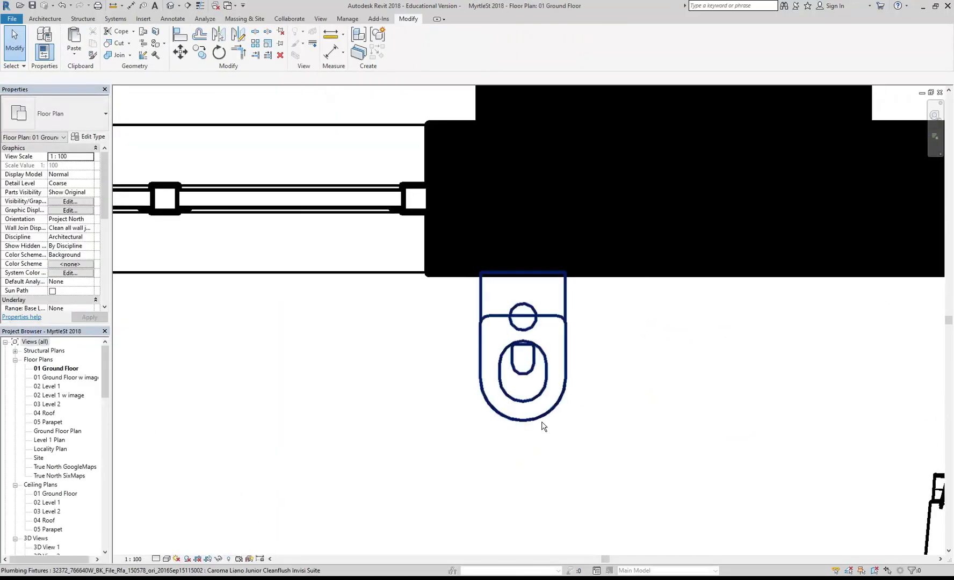
{"action": "left_click", "coordinate": [543, 420]}
{"action": "scroll", "coordinate": [532, 390], "scroll_direction": "up", "scroll_amount": 2}
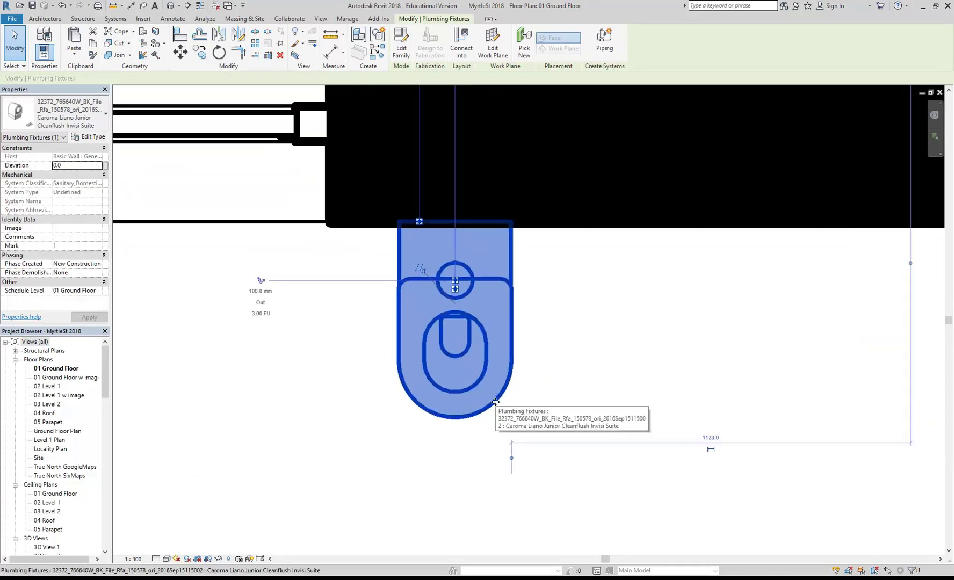
{"action": "left_click", "coordinate": [404, 47]}
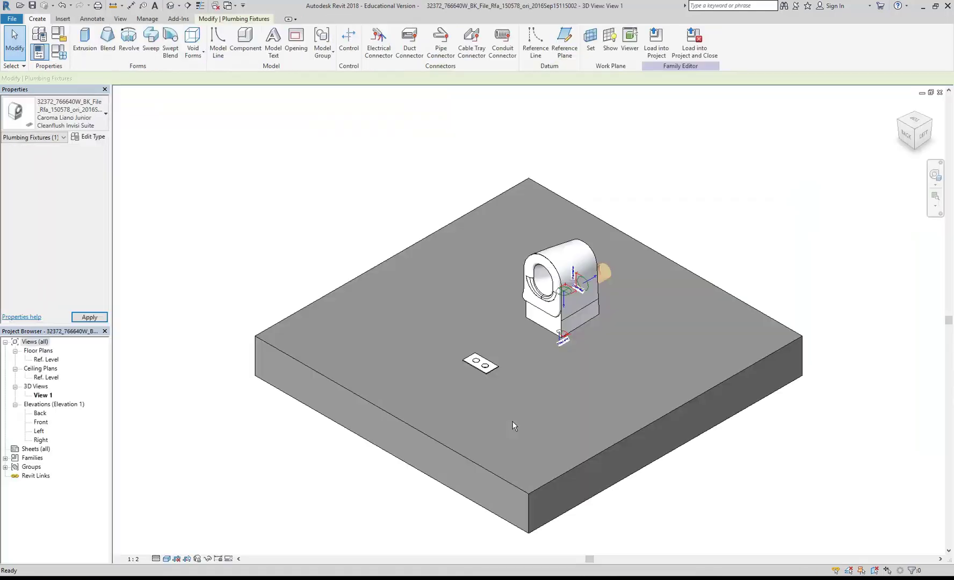
Step: Select and reselect the toilet's main solid in the family's 3-D view, recentring the view
{"action": "scroll", "coordinate": [554, 265], "scroll_direction": "up", "scroll_amount": 5}
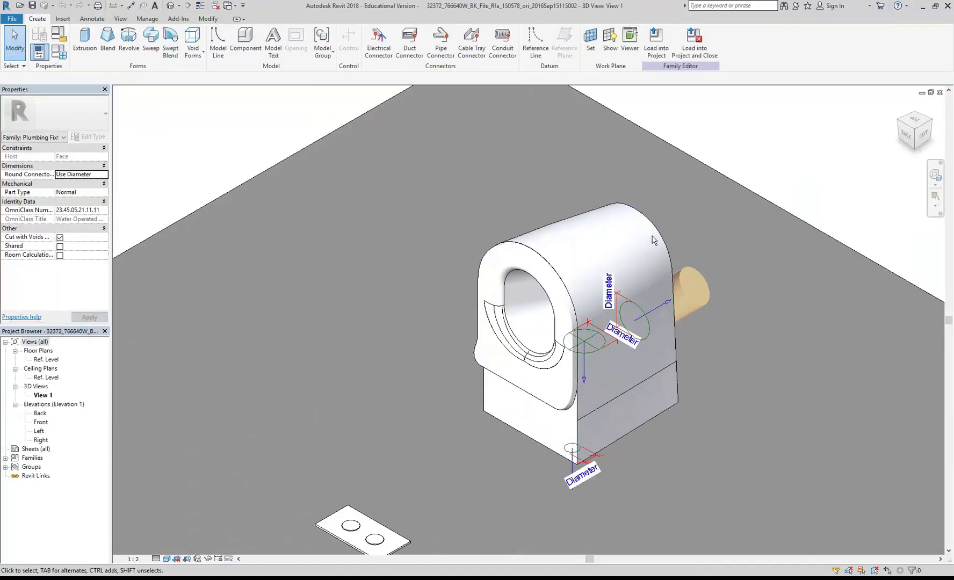
{"action": "left_click", "coordinate": [601, 242]}
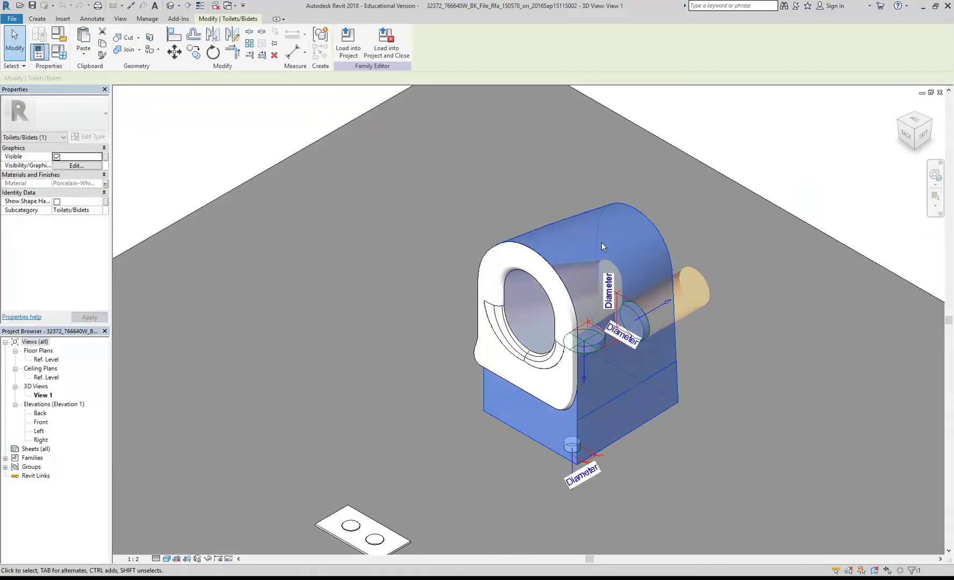
{"action": "middle_click_drag", "start_coordinate": [555, 284], "coordinate": [501, 274]}
{"action": "scroll", "coordinate": [501, 274], "scroll_direction": "up", "scroll_amount": 3}
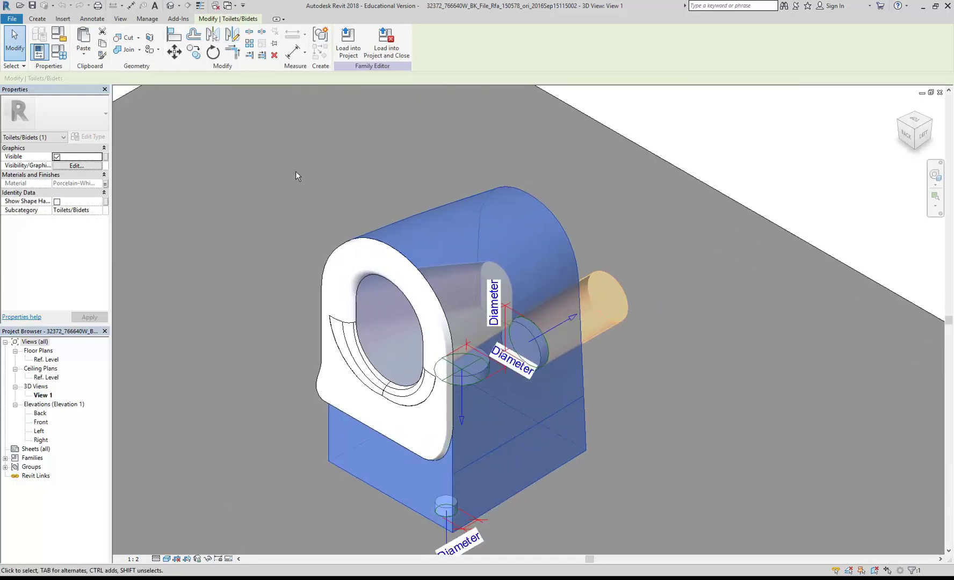
{"action": "left_click", "coordinate": [295, 171]}
{"action": "left_click", "coordinate": [552, 215]}
{"action": "middle_click_drag", "start_coordinate": [455, 183], "coordinate": [428, 188], "text": "shift"}
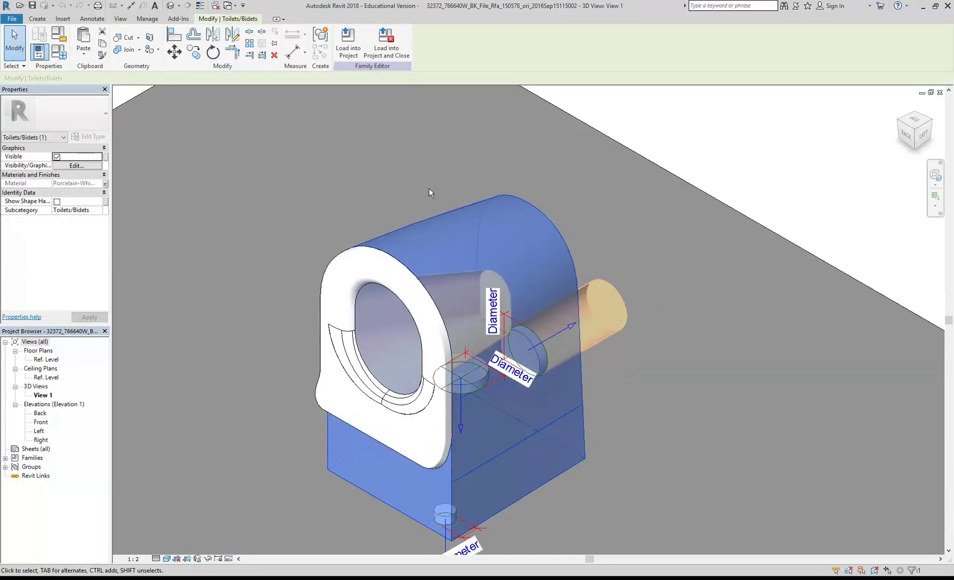
{"action": "left_click", "coordinate": [36, 19]}
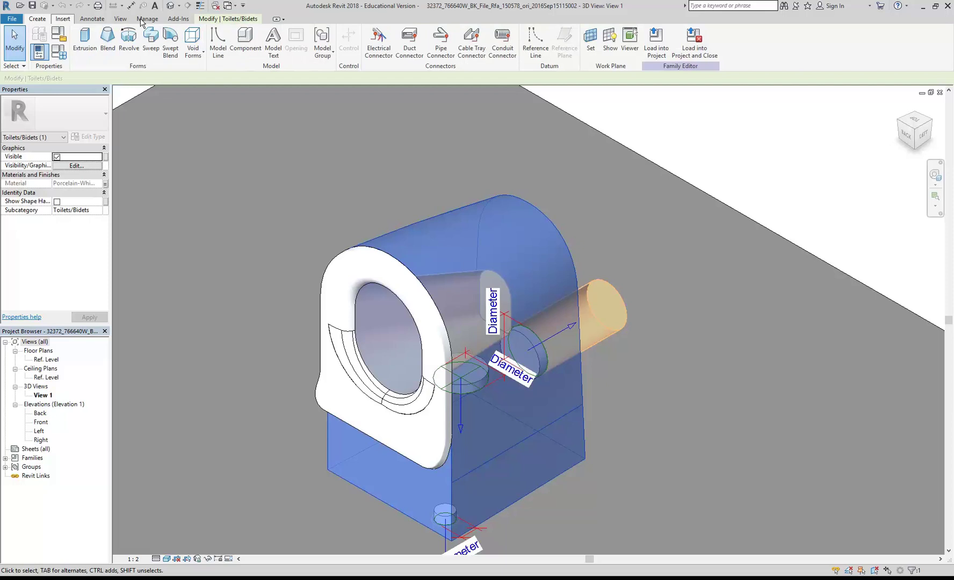
{"action": "left_click", "coordinate": [231, 19]}
{"action": "left_click", "coordinate": [263, 216]}
{"action": "scroll", "coordinate": [349, 287], "scroll_direction": "up", "scroll_amount": 2}
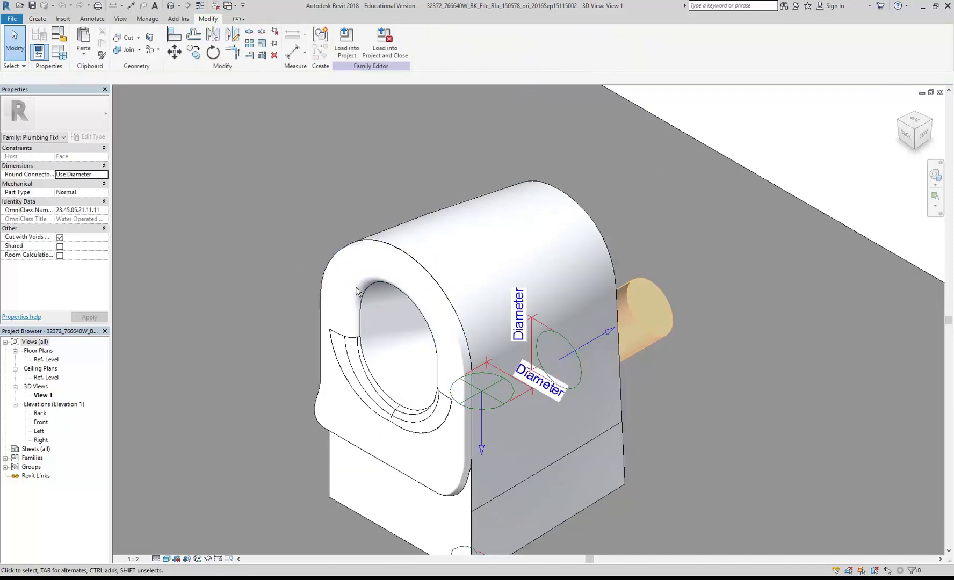
Step: Select the toilet seat sweep solid and enter Edit Sweep mode
{"action": "left_click", "coordinate": [369, 286]}
{"action": "scroll", "coordinate": [297, 273], "scroll_direction": "up", "scroll_amount": 2}
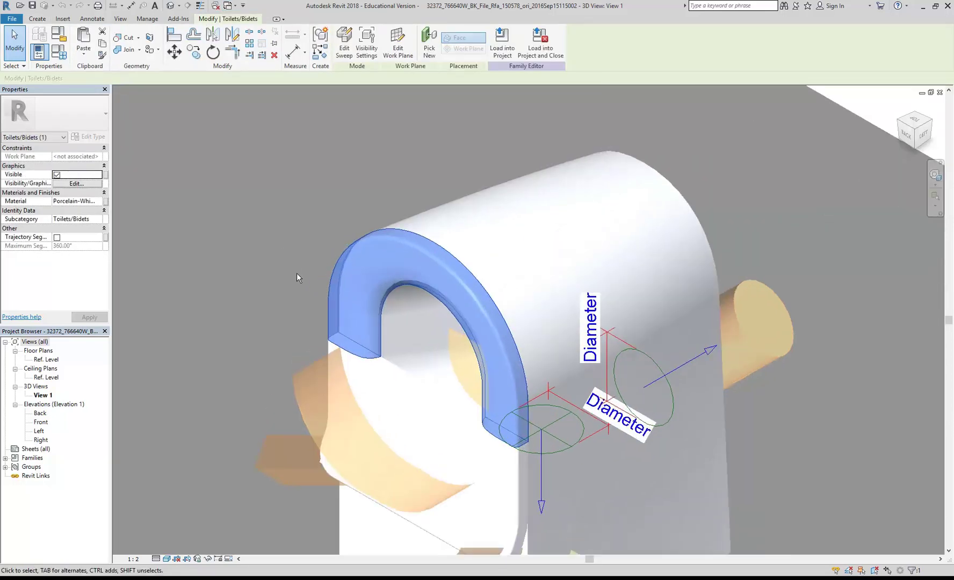
{"action": "scroll", "coordinate": [327, 314], "scroll_direction": "up", "scroll_amount": 2}
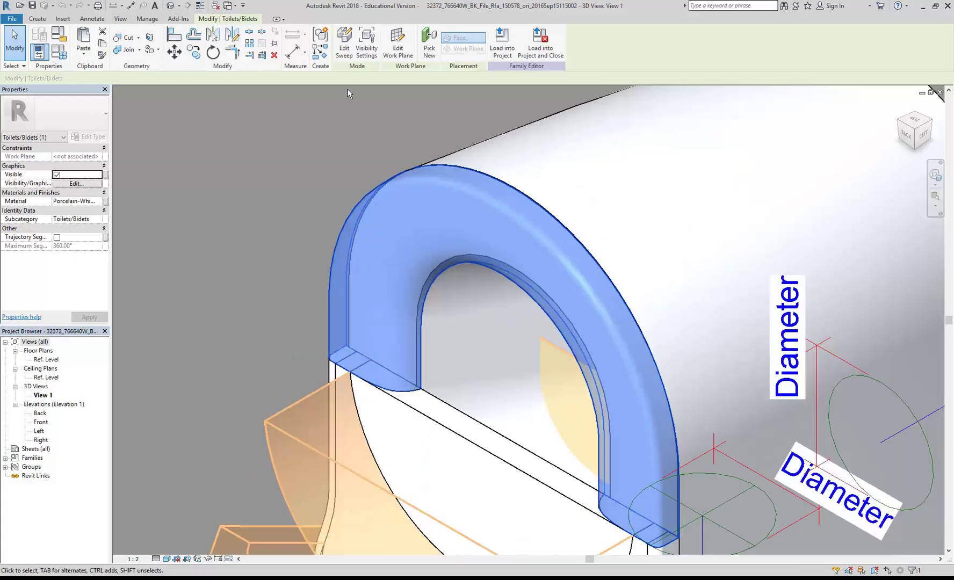
{"action": "left_click", "coordinate": [344, 38]}
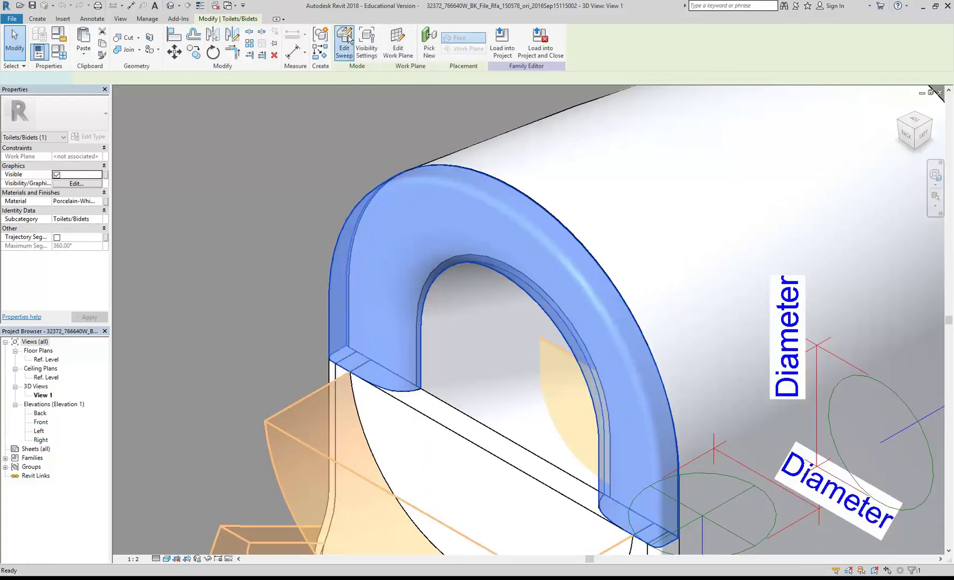
{"action": "scroll", "coordinate": [405, 358], "scroll_direction": "down", "scroll_amount": 2}
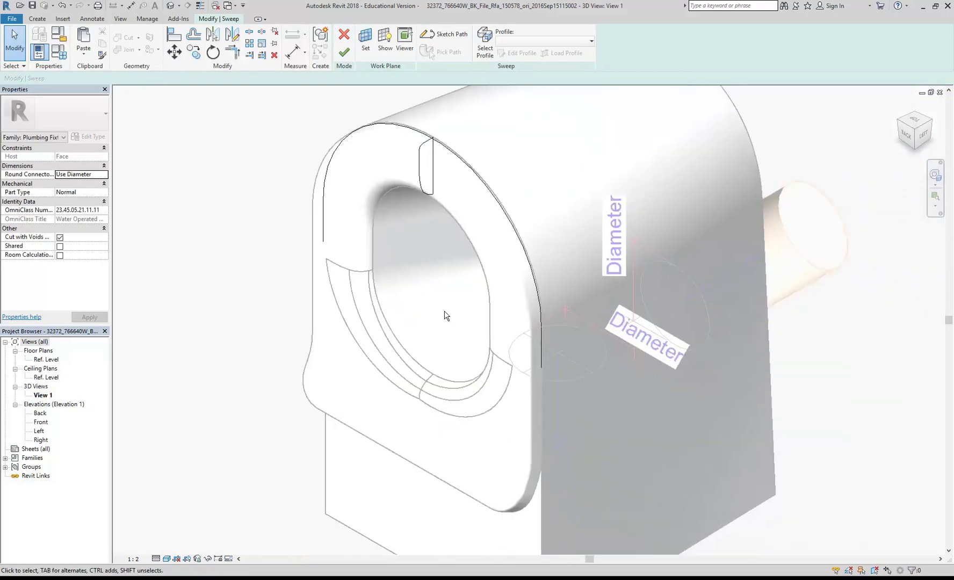
Step: Open the sweep profile sketch with Edit Profile and select its upper-left arc
{"action": "left_click", "coordinate": [484, 48]}
{"action": "left_click", "coordinate": [517, 53]}
{"action": "scroll", "coordinate": [403, 180], "scroll_direction": "up", "scroll_amount": 6}
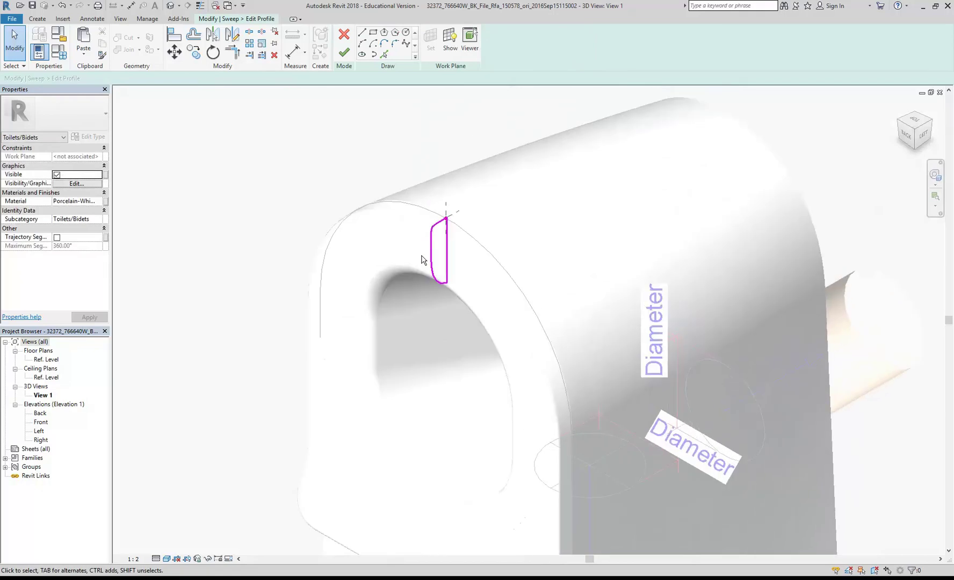
{"action": "scroll", "coordinate": [384, 424], "scroll_direction": "up", "scroll_amount": 1}
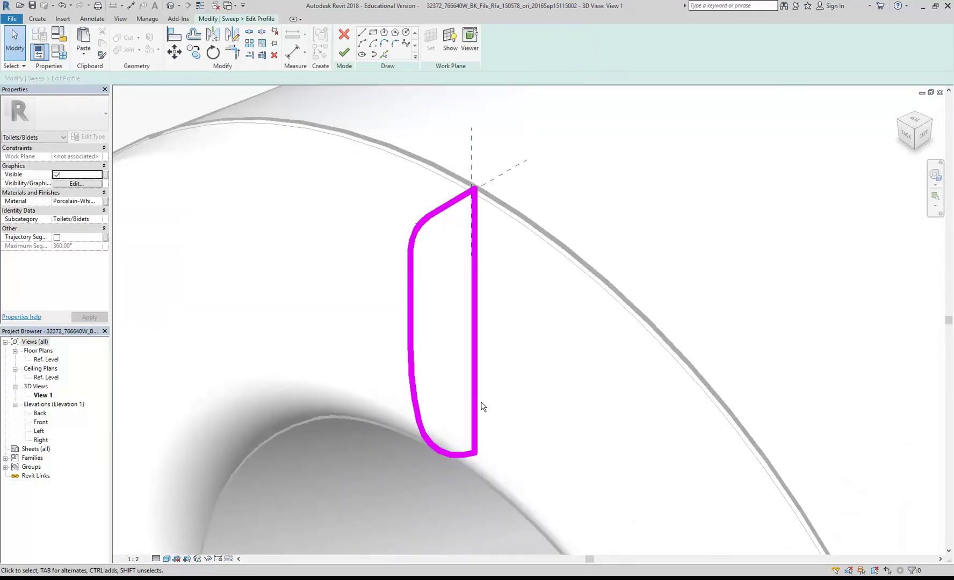
{"action": "left_click", "coordinate": [472, 374]}
{"action": "left_click", "coordinate": [417, 230]}
{"action": "left_click", "coordinate": [413, 275]}
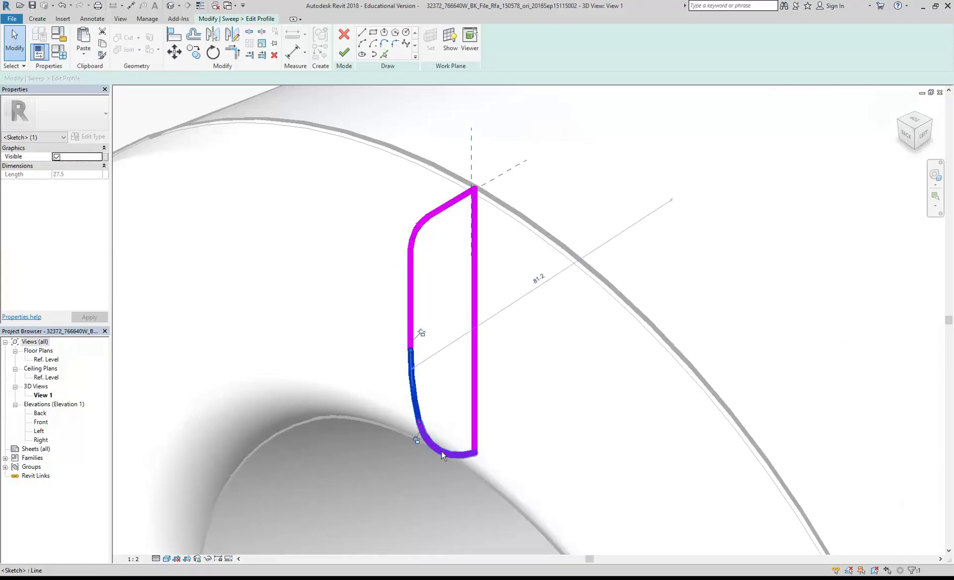
{"action": "left_click", "coordinate": [442, 450]}
{"action": "left_click", "coordinate": [414, 243]}
{"action": "scroll", "coordinate": [415, 183], "scroll_direction": "up", "scroll_amount": 3}
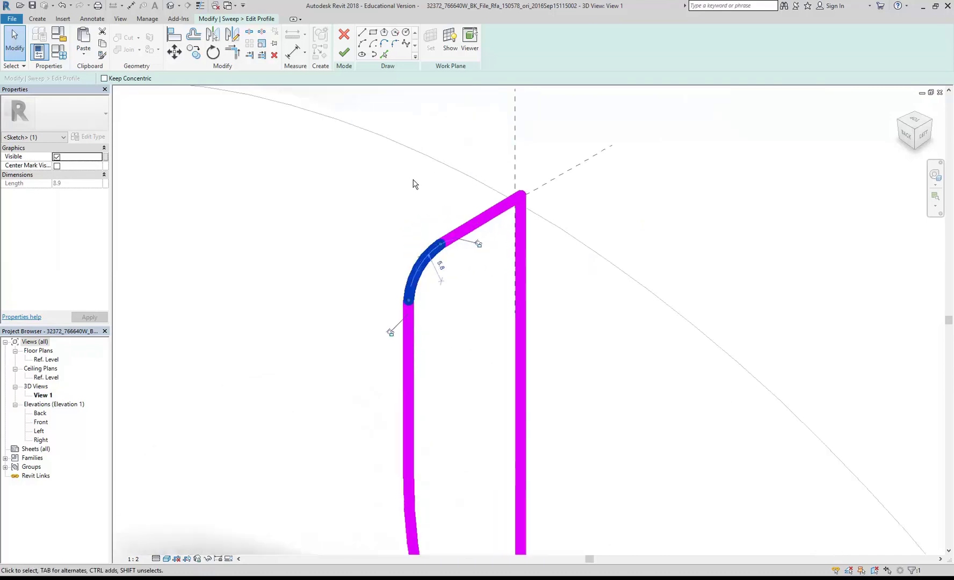
Step: Change the upper-left arc's radius from 5.8 to 2
{"action": "left_click", "coordinate": [444, 279]}
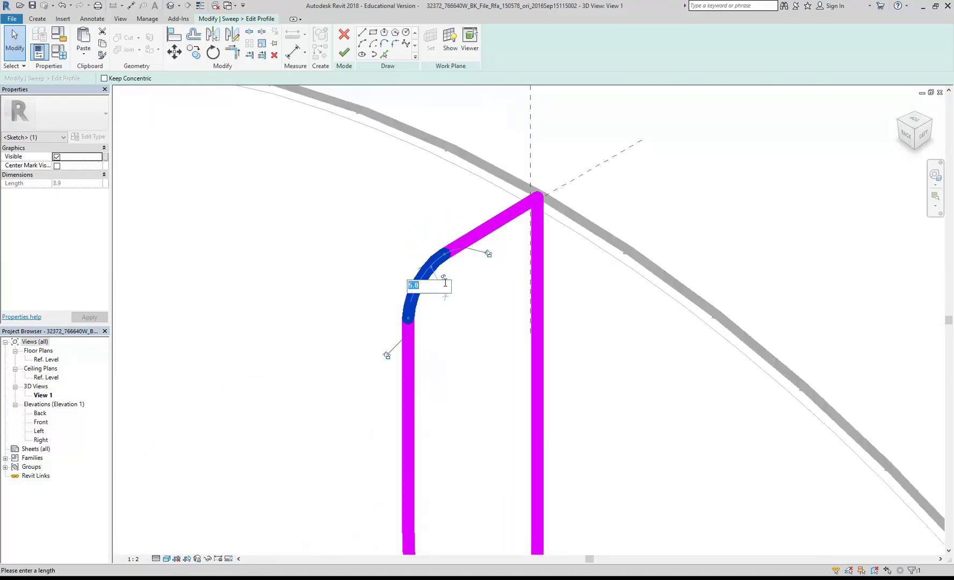
{"action": "type", "text": "2"}
{"action": "key", "text": "Return"}
{"action": "left_click", "coordinate": [443, 286]}
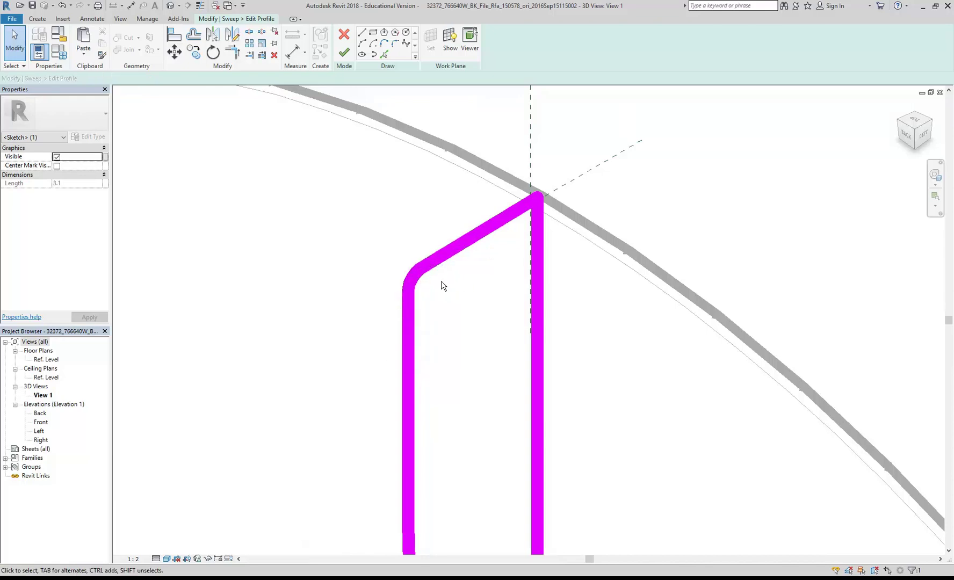
Step: Finish the profile edit and the sweep edit, then clear the selection
{"action": "left_click", "coordinate": [344, 52]}
{"action": "scroll", "coordinate": [329, 276], "scroll_direction": "down", "scroll_amount": 3}
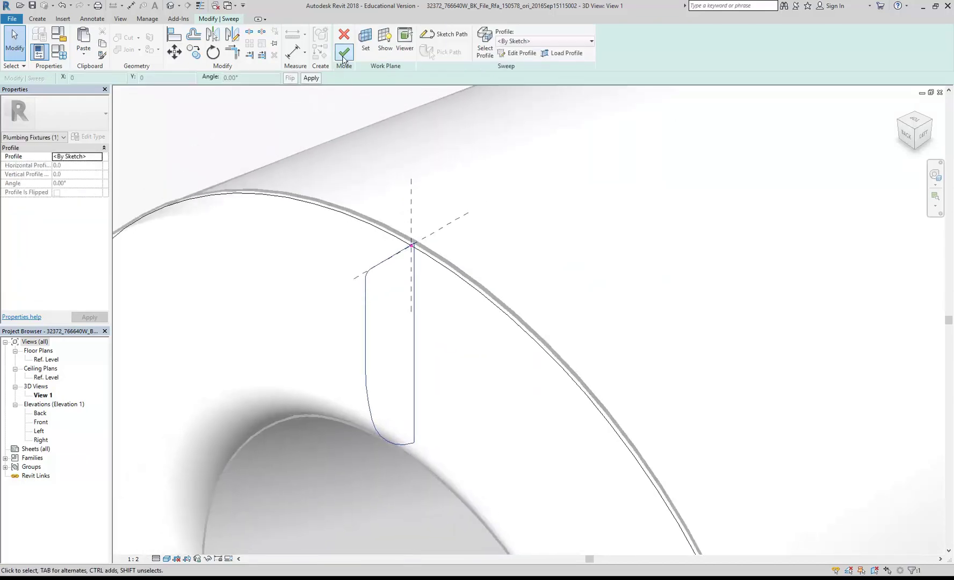
{"action": "left_click", "coordinate": [344, 52]}
{"action": "scroll", "coordinate": [418, 331], "scroll_direction": "up", "scroll_amount": 2}
{"action": "key", "text": "Escape"}
{"action": "scroll", "coordinate": [436, 429], "scroll_direction": "down", "scroll_amount": 5}
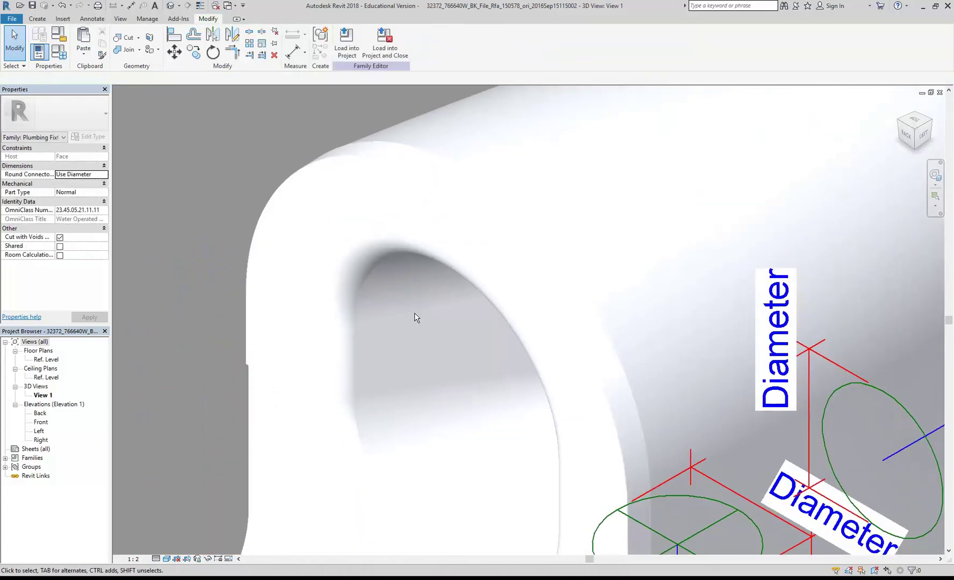
Step: Close the toilet family view, answering No to saving changes
{"action": "scroll", "coordinate": [427, 367], "scroll_direction": "down", "scroll_amount": 3}
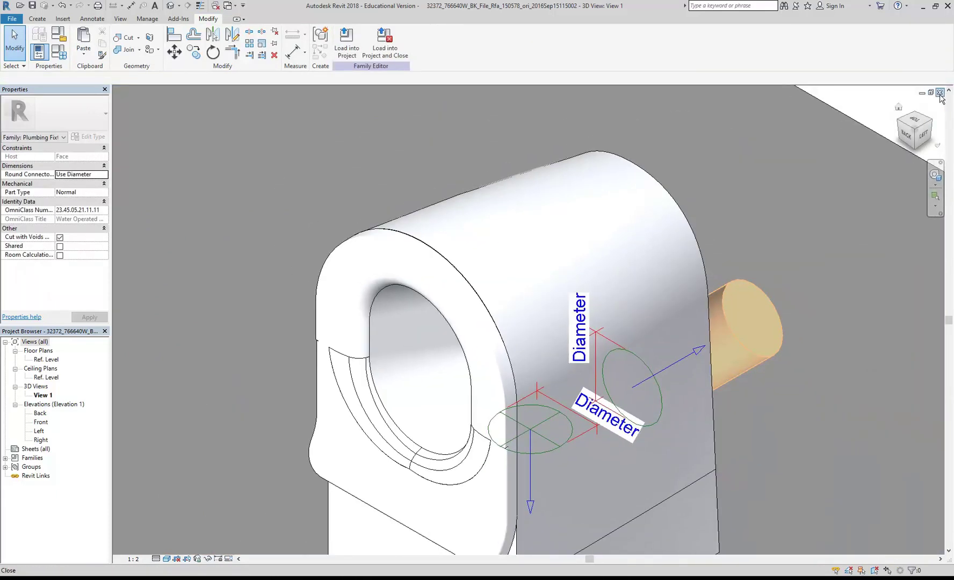
{"action": "left_click", "coordinate": [940, 92]}
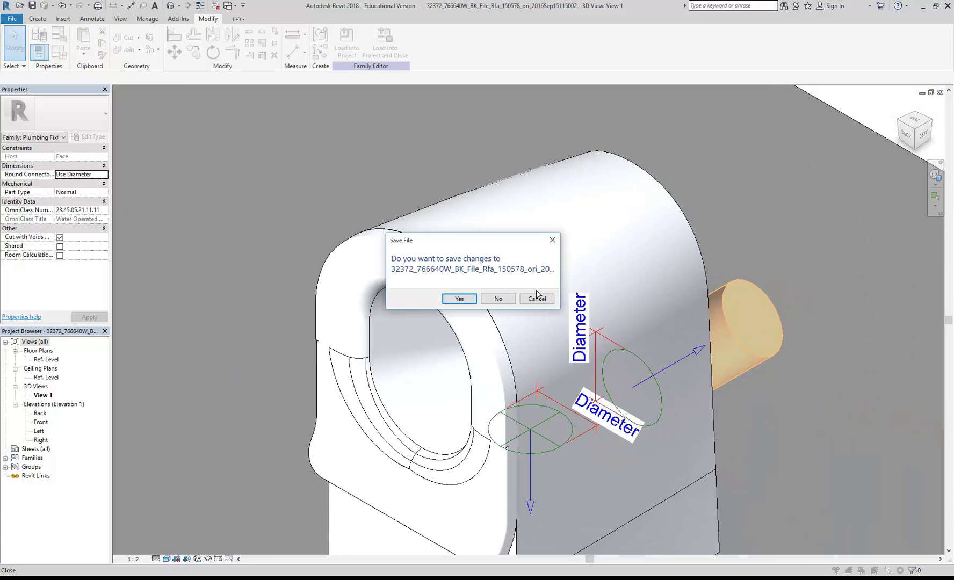
{"action": "left_click", "coordinate": [492, 299]}
Step: Zoom and pan the 01 Ground Floor plan to show the whole floor with furniture and toilet
{"action": "scroll", "coordinate": [492, 304], "scroll_direction": "down", "scroll_amount": 3}
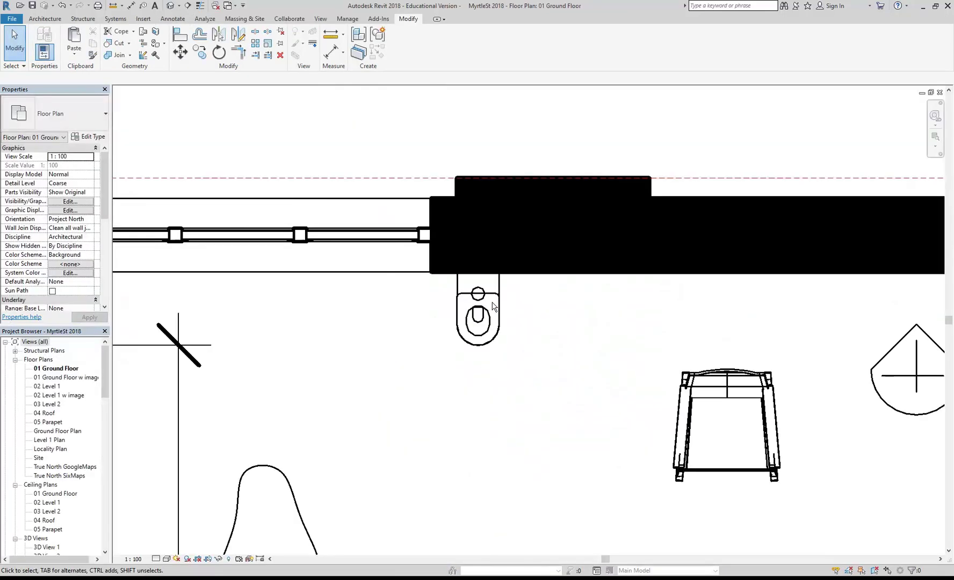
{"action": "scroll", "coordinate": [480, 341], "scroll_direction": "down", "scroll_amount": 5}
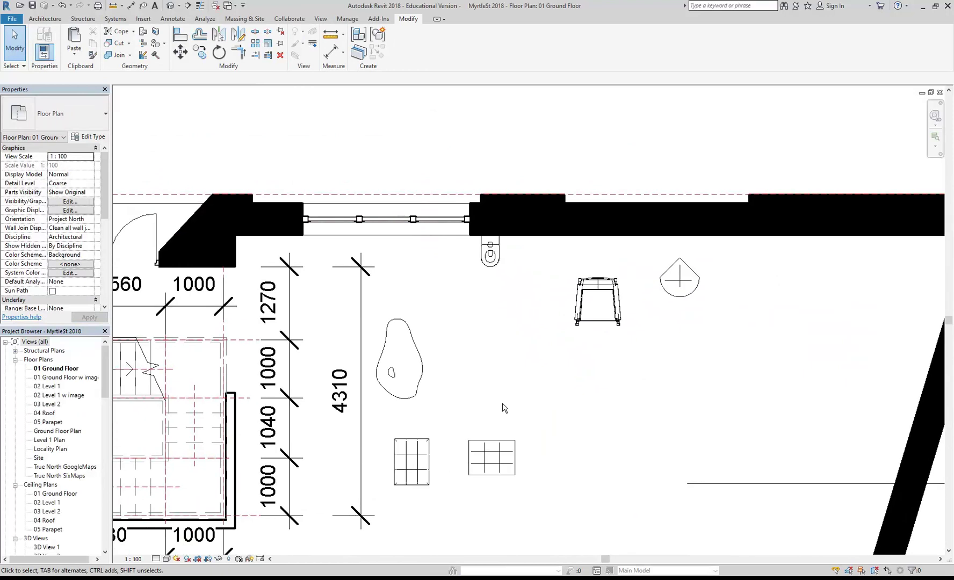
{"action": "middle_click_drag", "start_coordinate": [480, 341], "coordinate": [501, 360]}
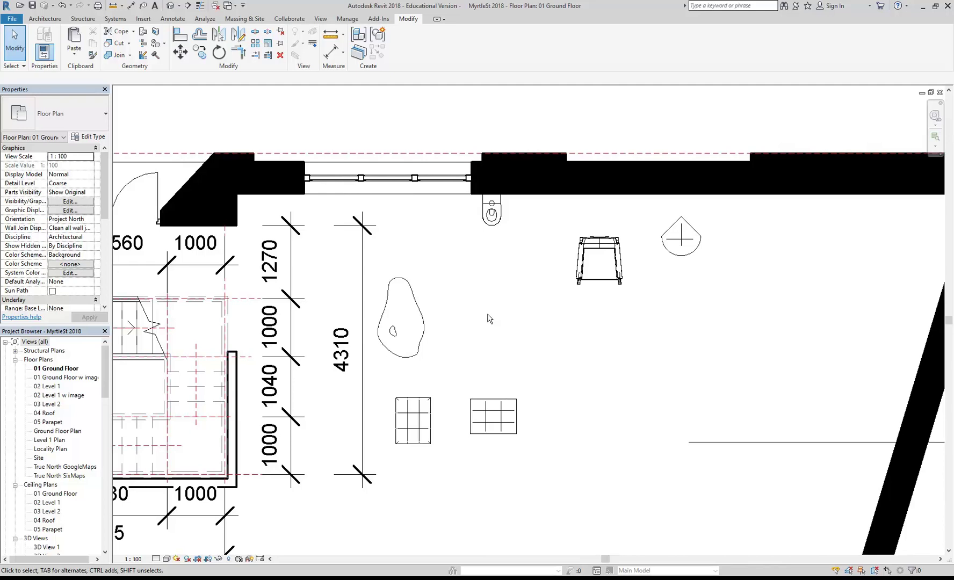
{"action": "scroll", "coordinate": [489, 318], "scroll_direction": "down", "scroll_amount": 2}
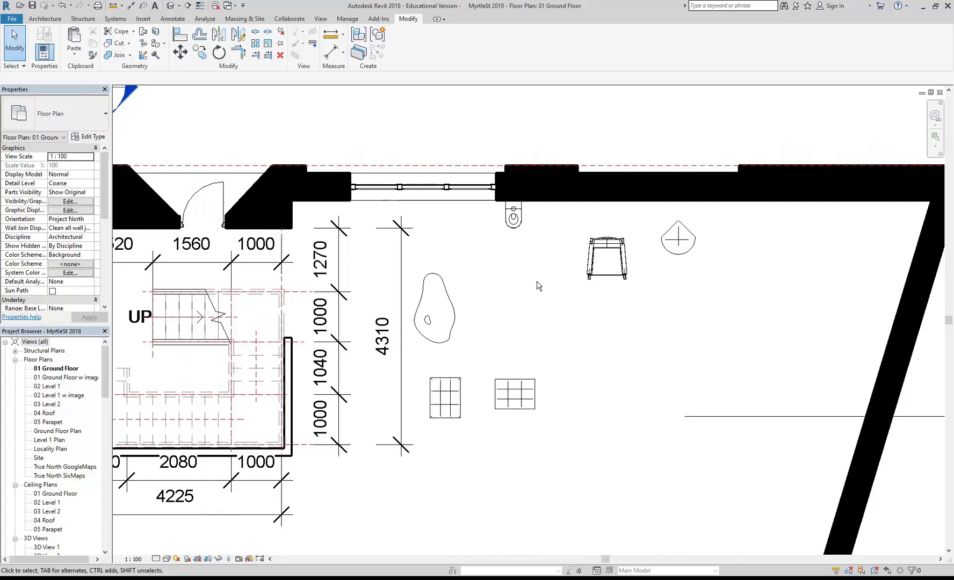
{"action": "middle_click_drag", "start_coordinate": [537, 283], "coordinate": [593, 274]}
{"action": "middle_click_drag", "start_coordinate": [564, 305], "coordinate": [629, 297]}
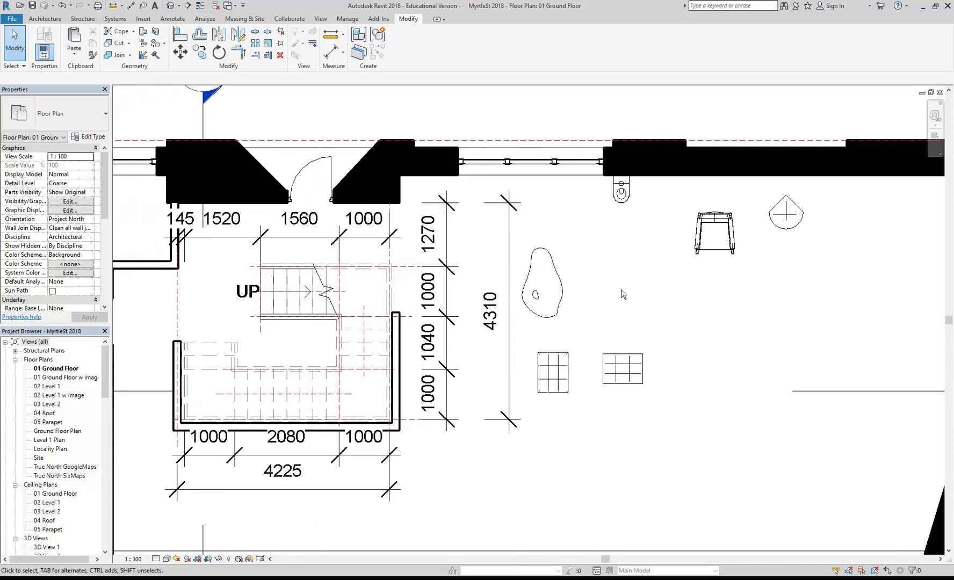
{"action": "scroll", "coordinate": [538, 290], "scroll_direction": "down", "scroll_amount": 3}
{"action": "middle_click_drag", "start_coordinate": [489, 285], "coordinate": [540, 301]}
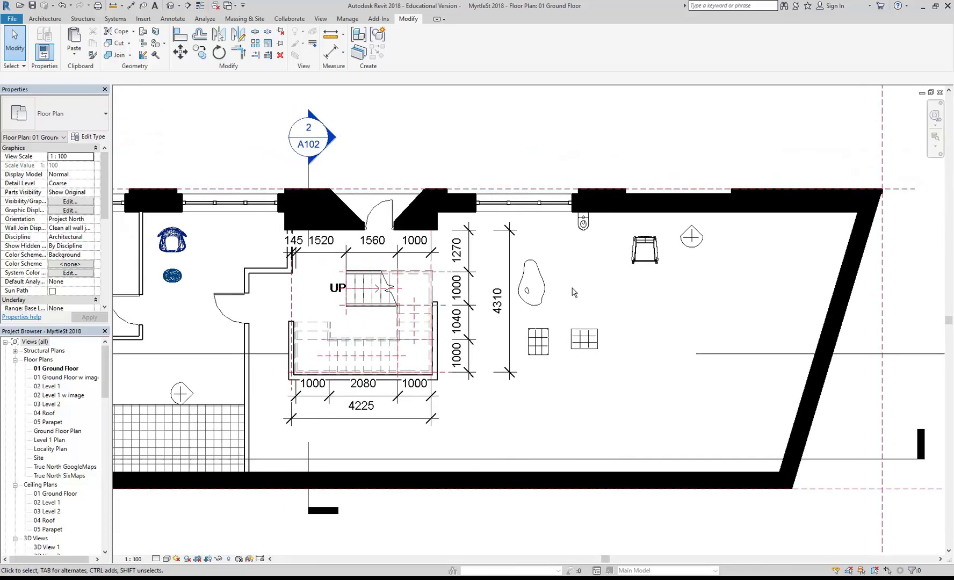